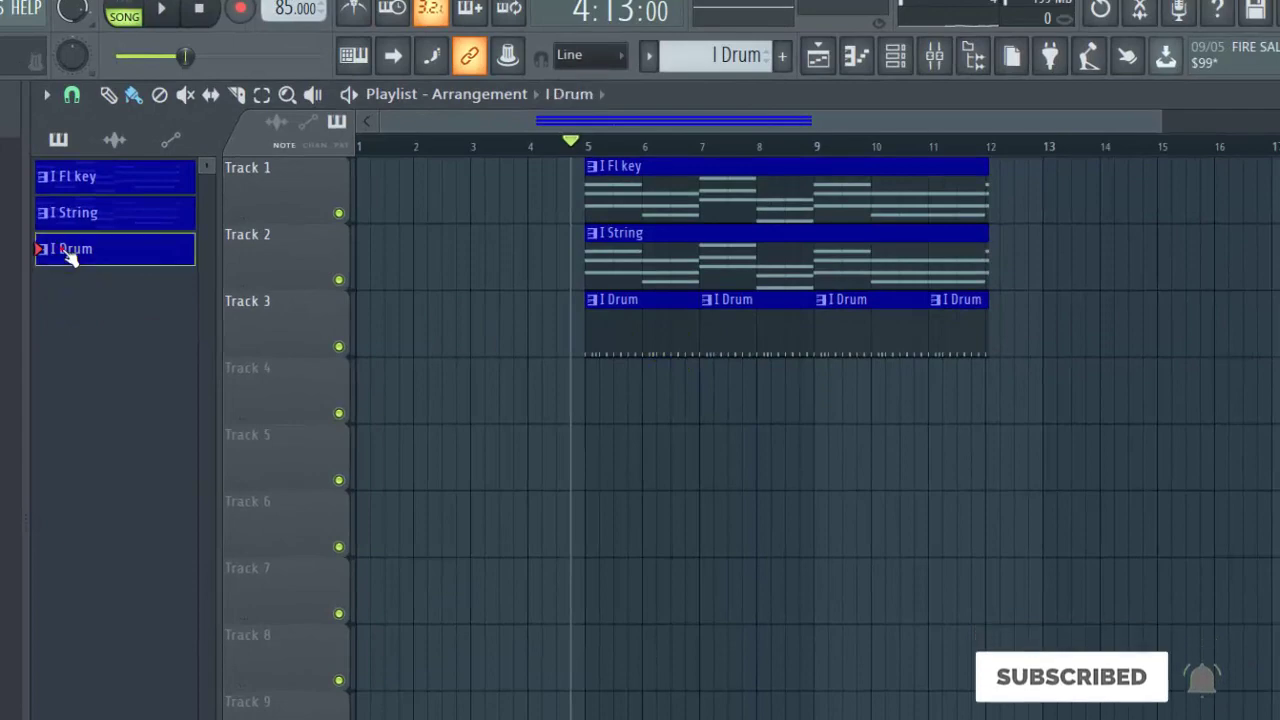
Open the channel rack for the I Drum pattern and move it clear over the playlist.
double_click(63, 250)
key("F5")
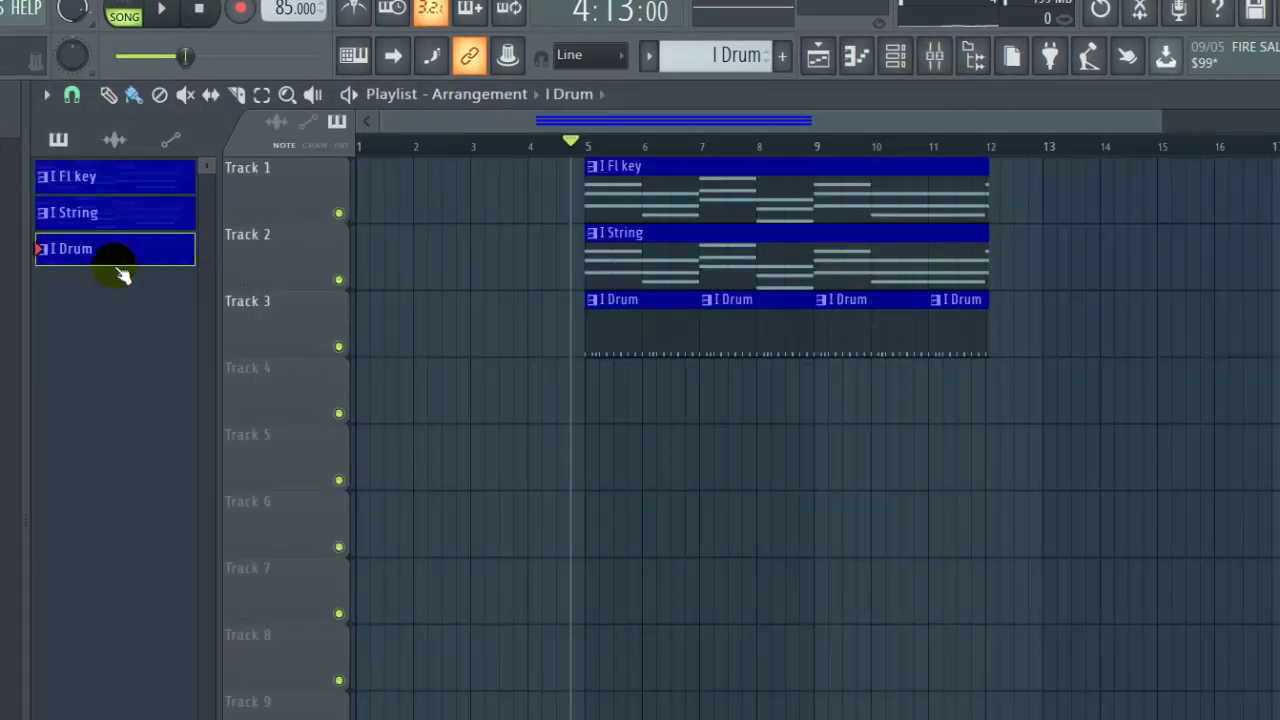
left_click(906, 66)
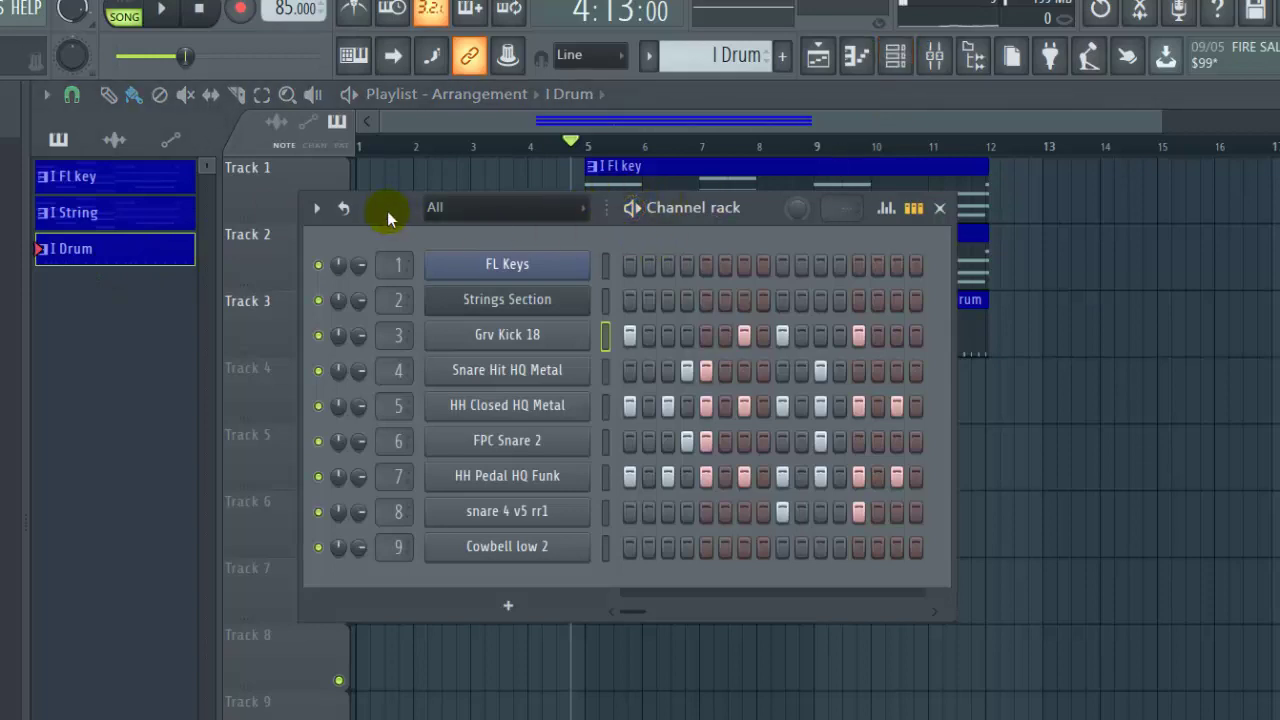
left_click_drag(387, 211, 440, 236)
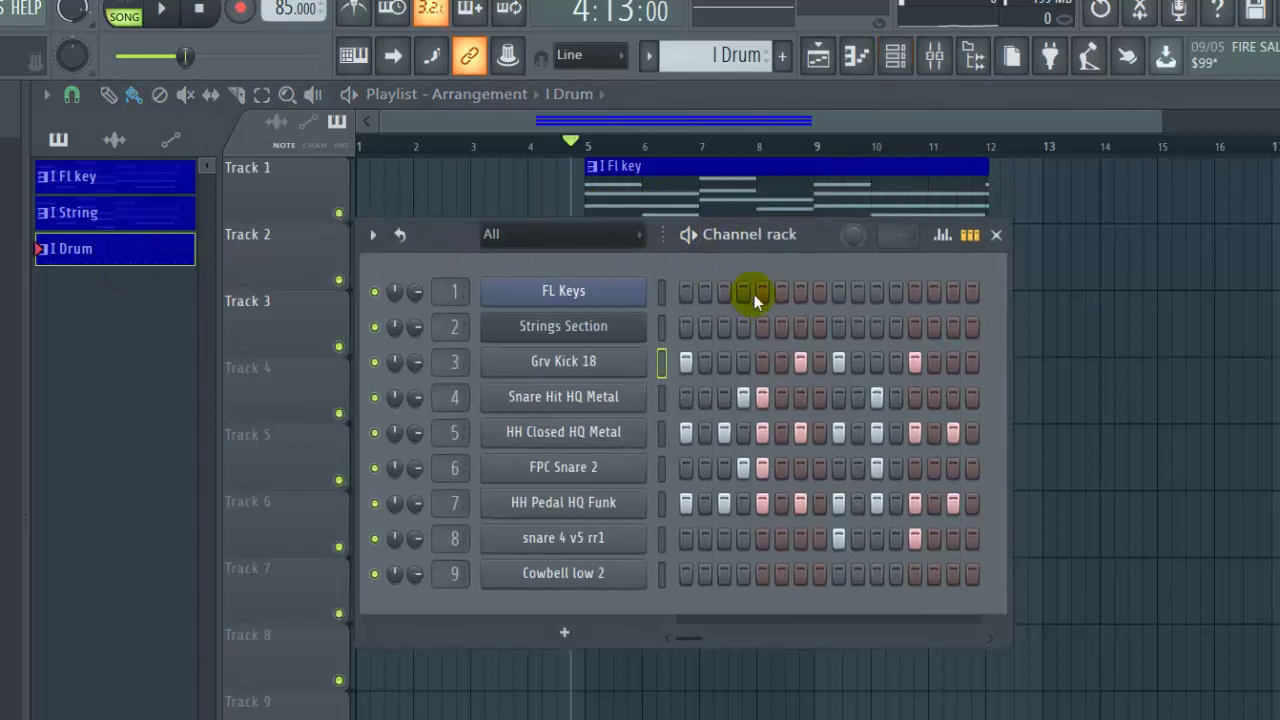
Preview the Grv Kick 18 sample and play back the I Drum pattern on its own.
left_click(564, 361)
left_click(324, 676)
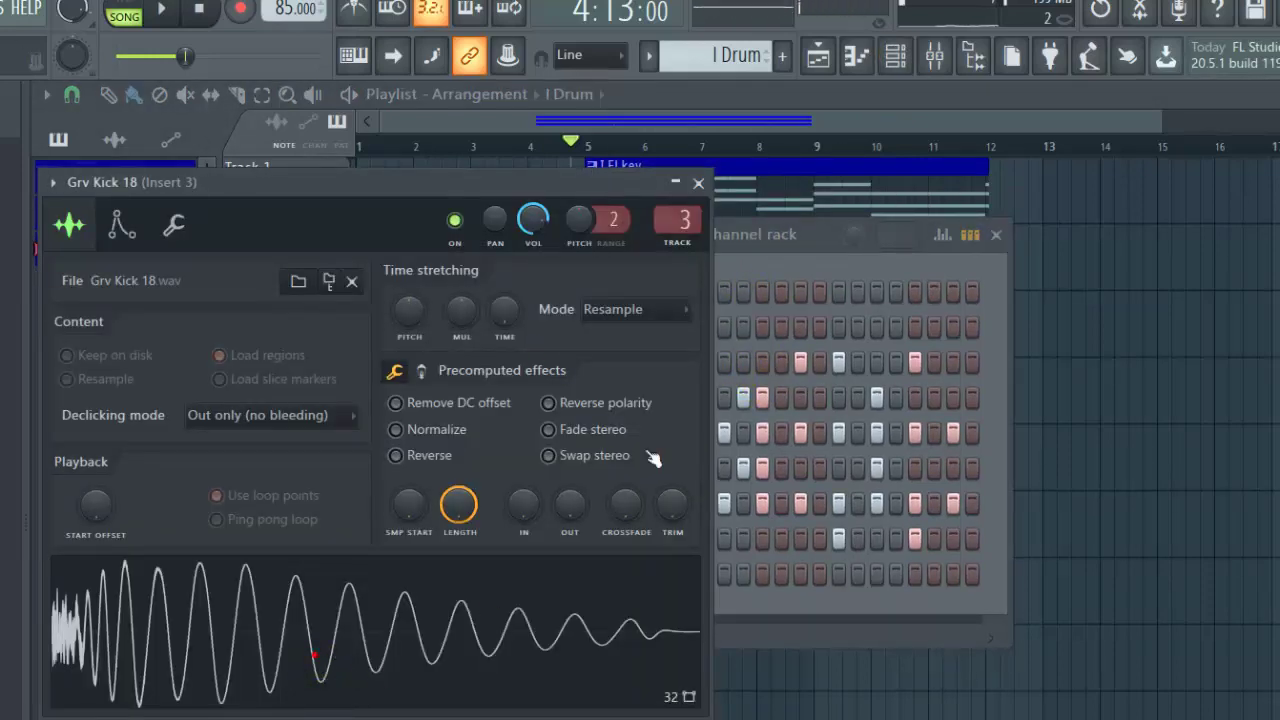
left_click(698, 183)
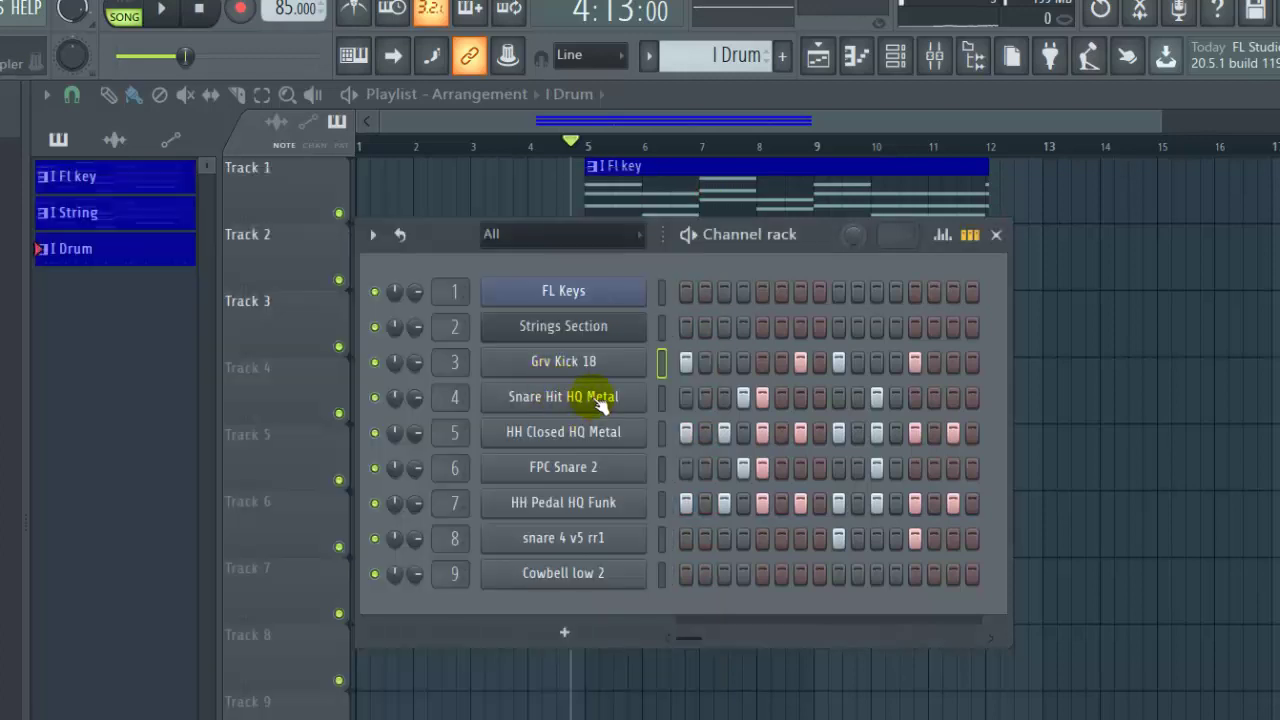
left_click(591, 363)
left_click(240, 645)
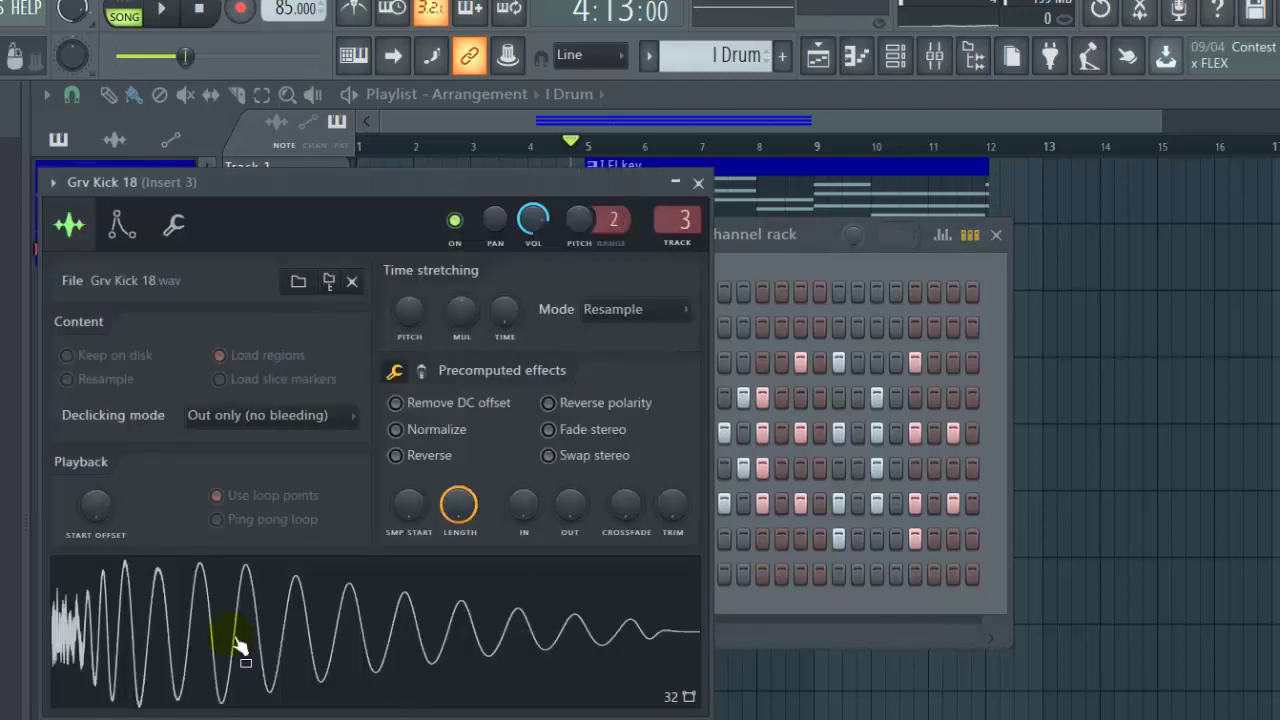
left_click(698, 183)
left_click(684, 240)
key("space")
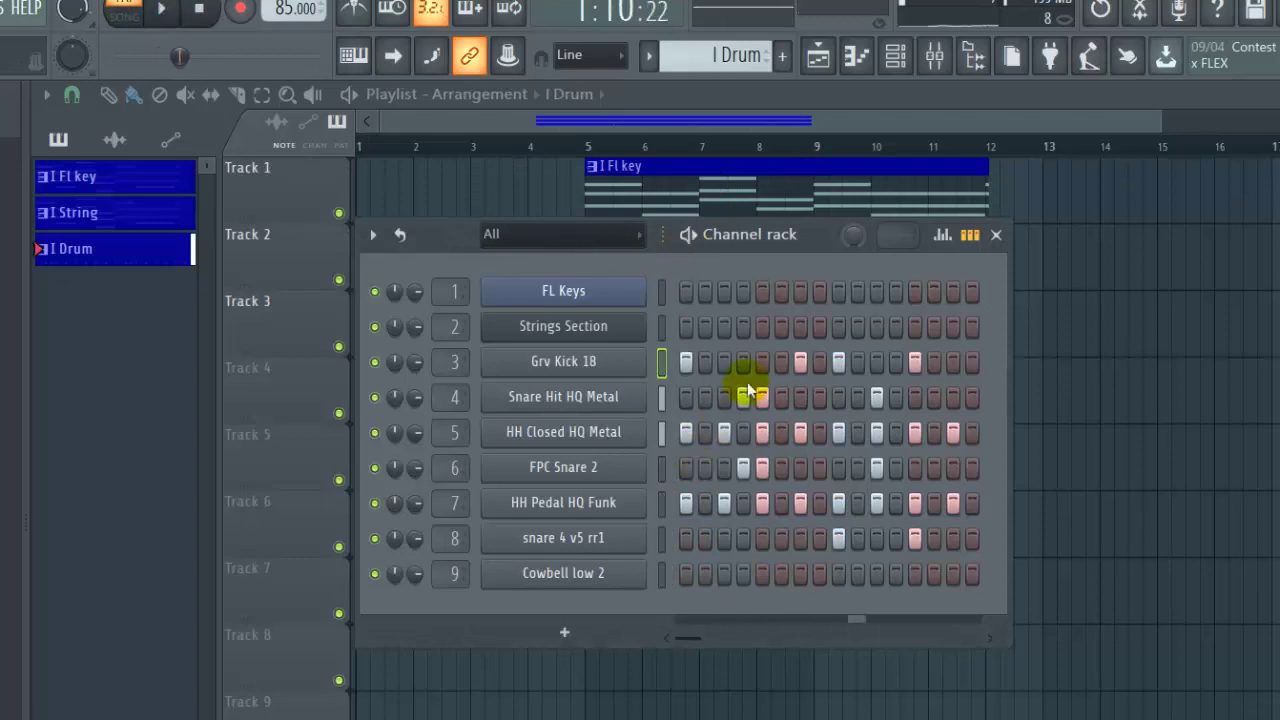
left_click(688, 300)
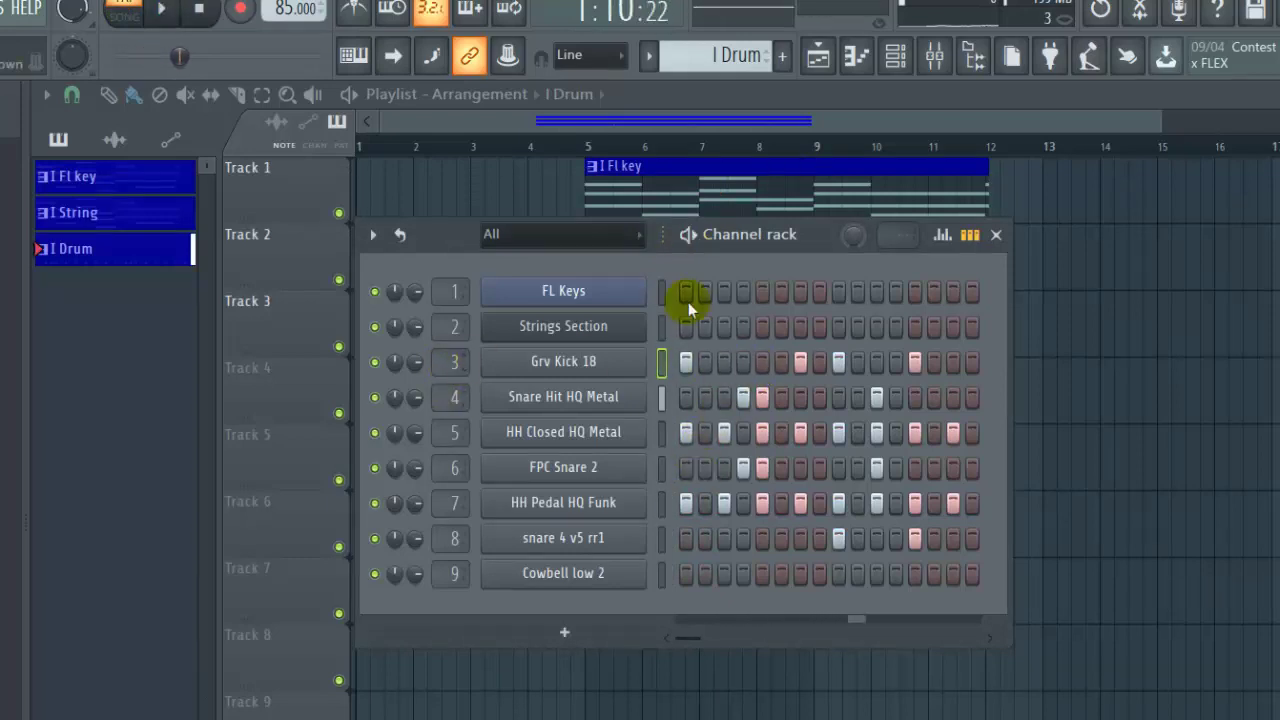
Raise the kick's mixer volume on Insert 3 to 3.9 dB.
left_click(935, 58)
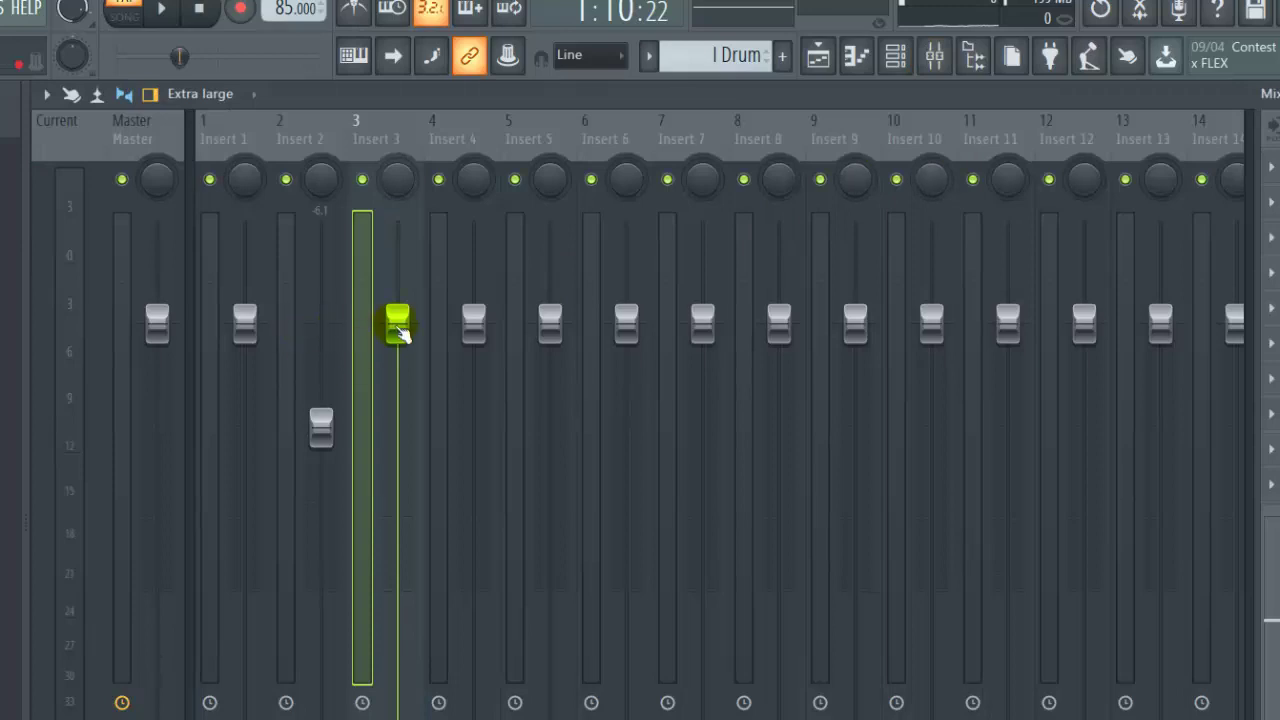
left_click_drag(397, 330, 397, 250)
key("F9")
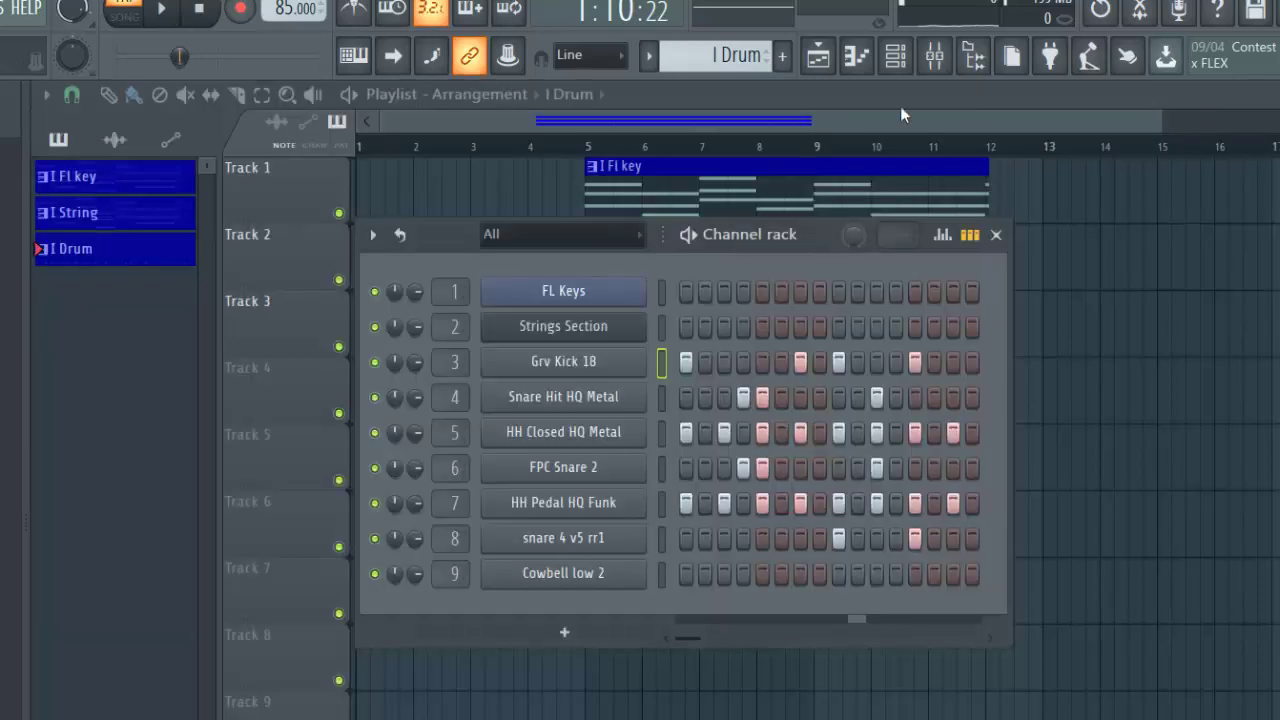
Play the drum pattern and widen the channel rack to show all of its steps.
key("space")
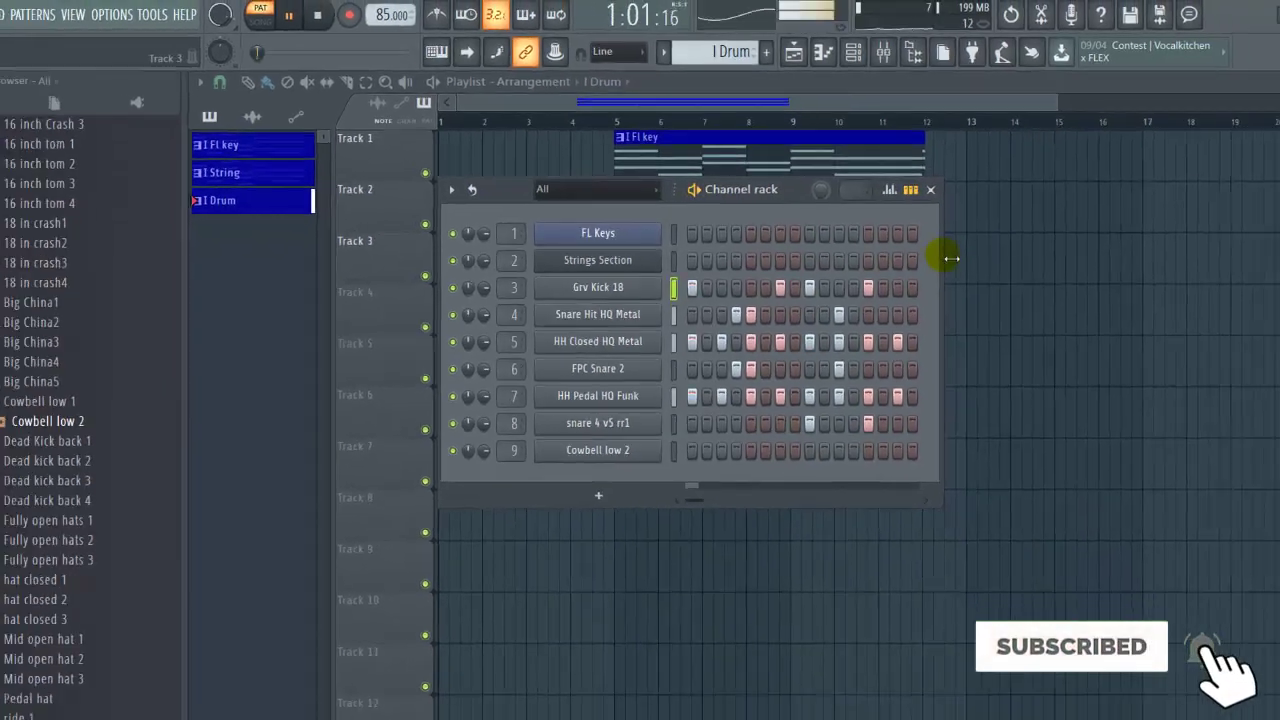
left_click_drag(1005, 275, 1279, 314)
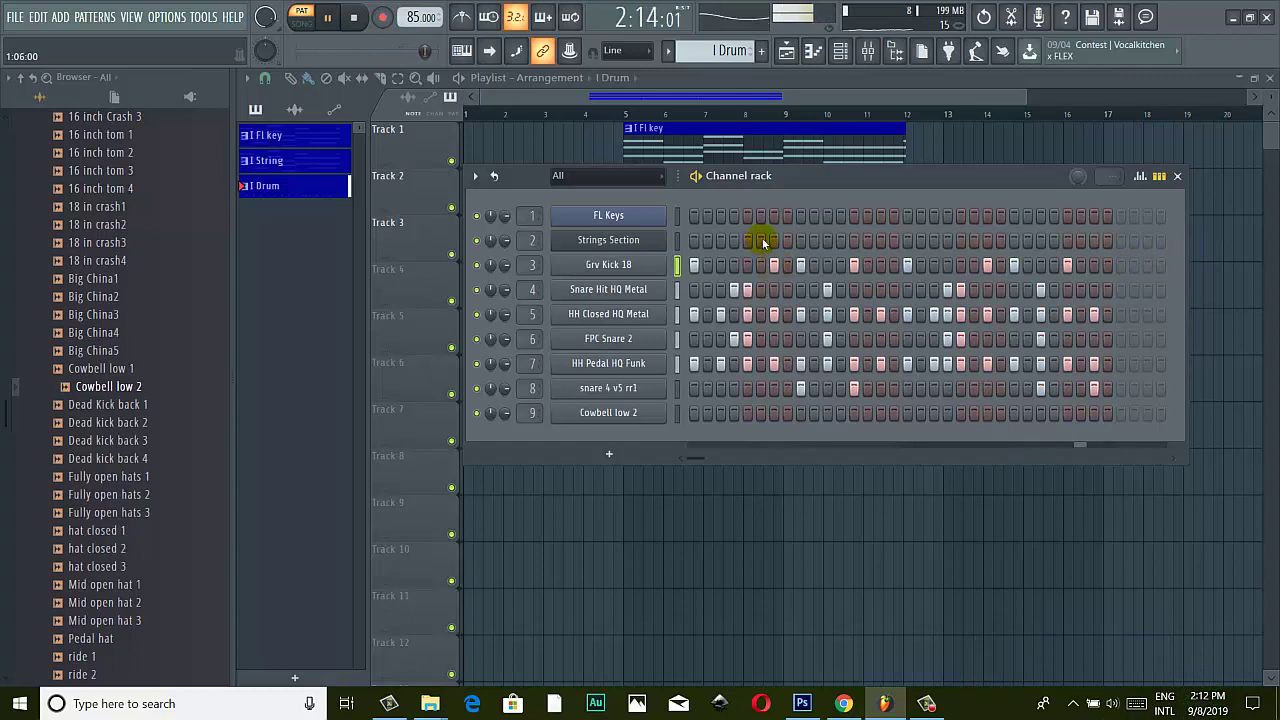
Preview the Snare Hit HQ Metal and FPC Snare 2 samples in their channel settings.
left_click(600, 289)
left_click(575, 434)
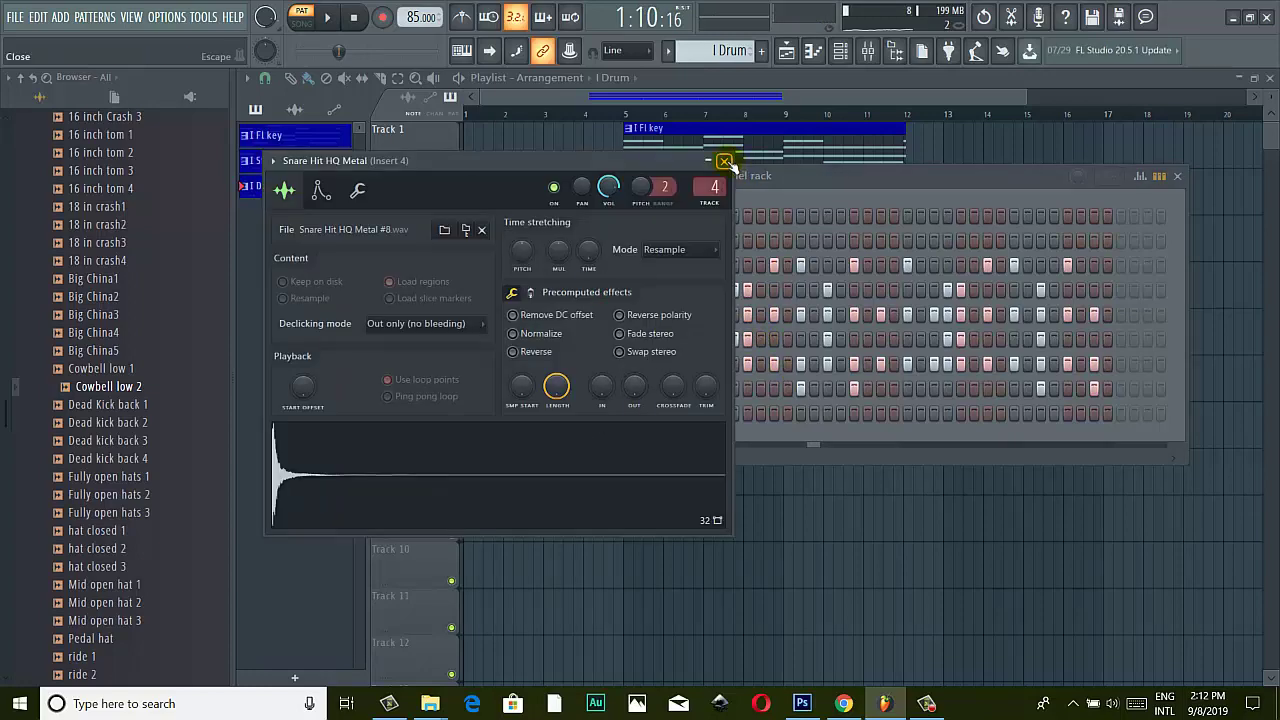
left_click(725, 161)
left_click(618, 339)
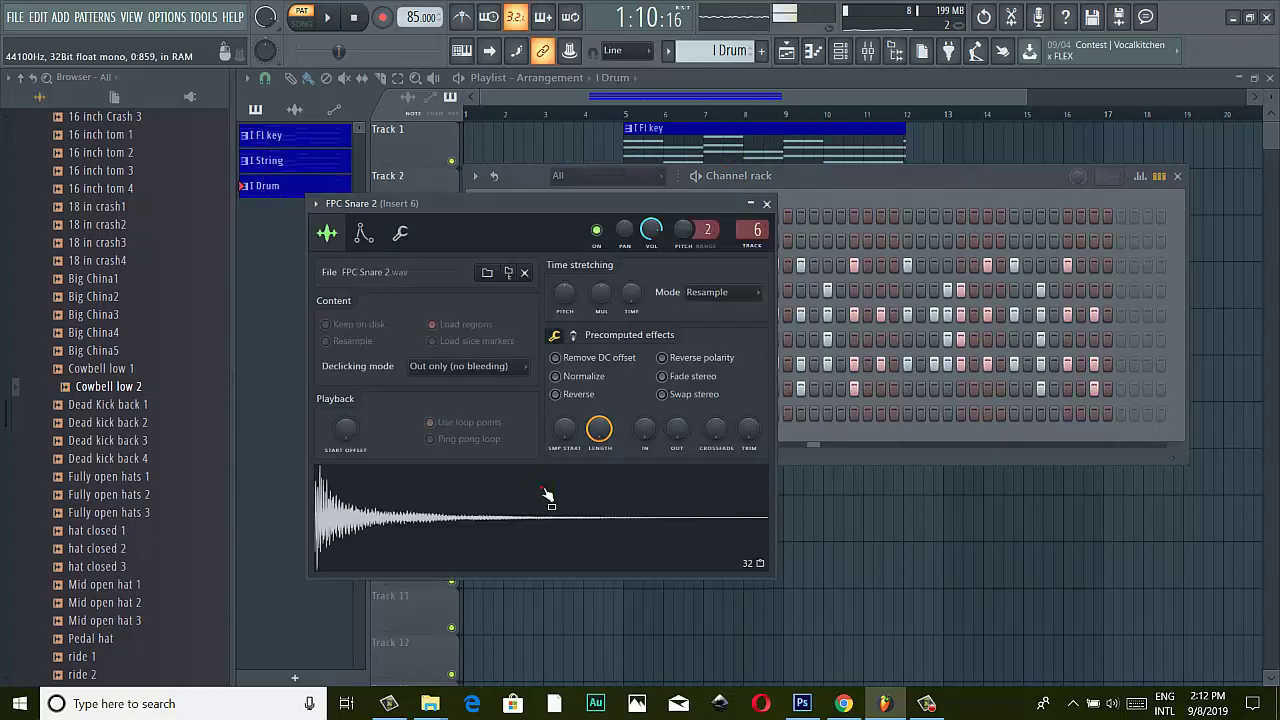
left_click(766, 204)
left_click(612, 339)
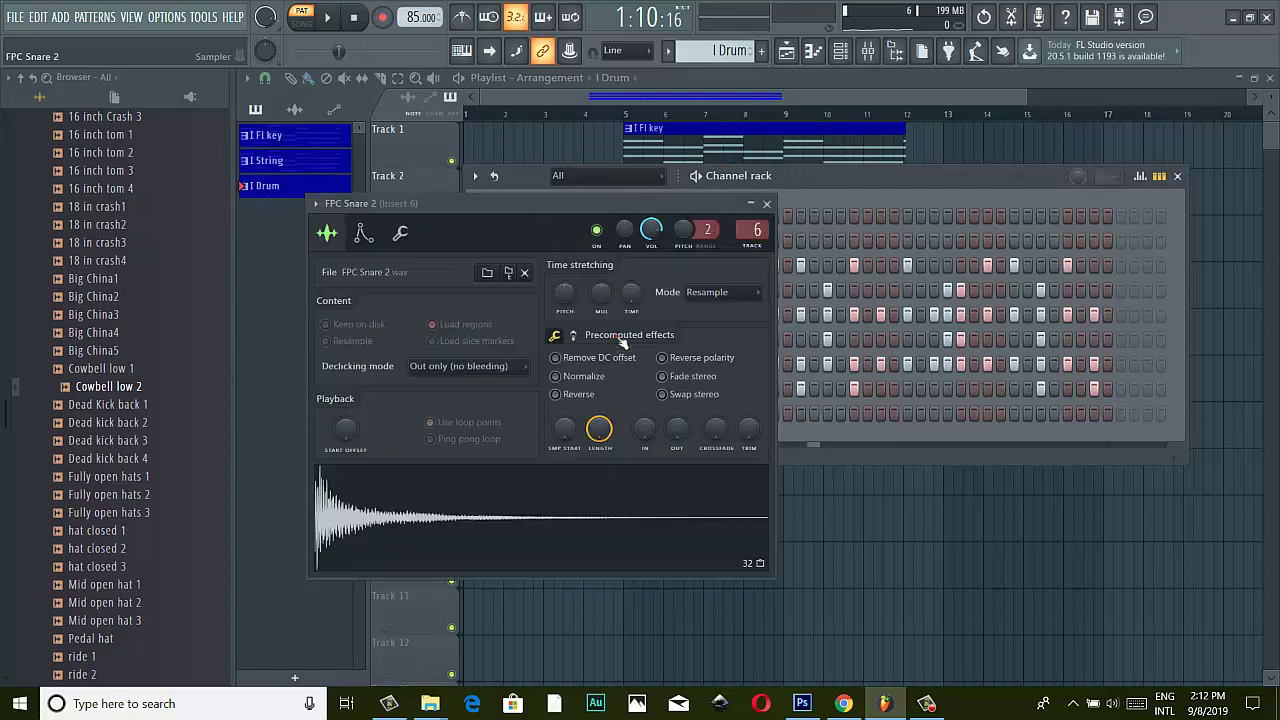
left_click(766, 204)
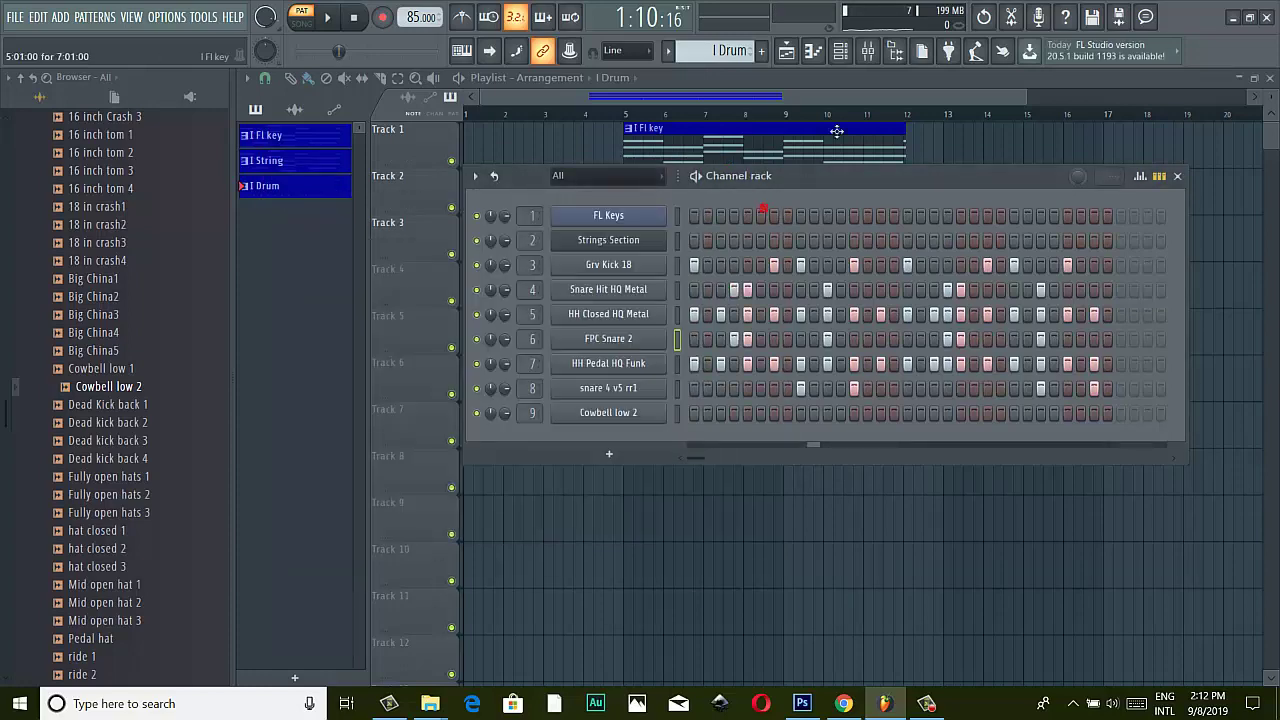
Raise the FPC Snare 2 mixer volume on Insert 6 to 1.1 dB and play the drum pattern.
left_click(869, 53)
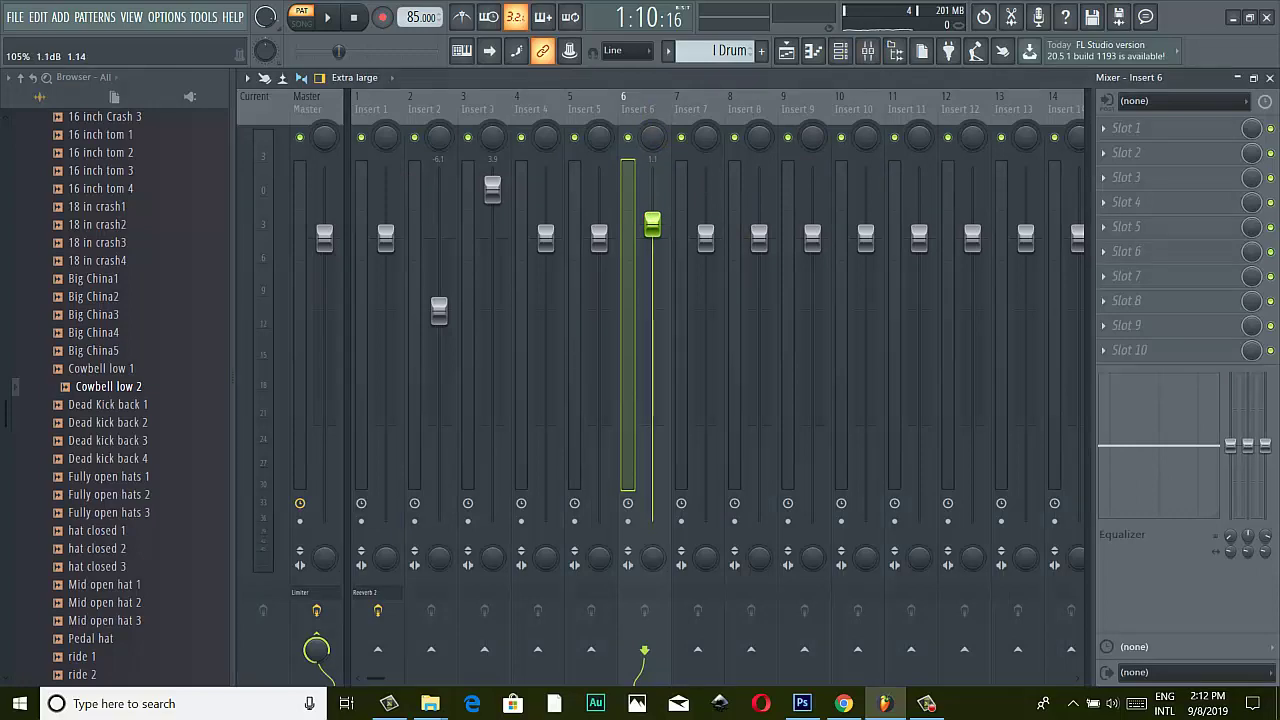
left_click(1268, 78)
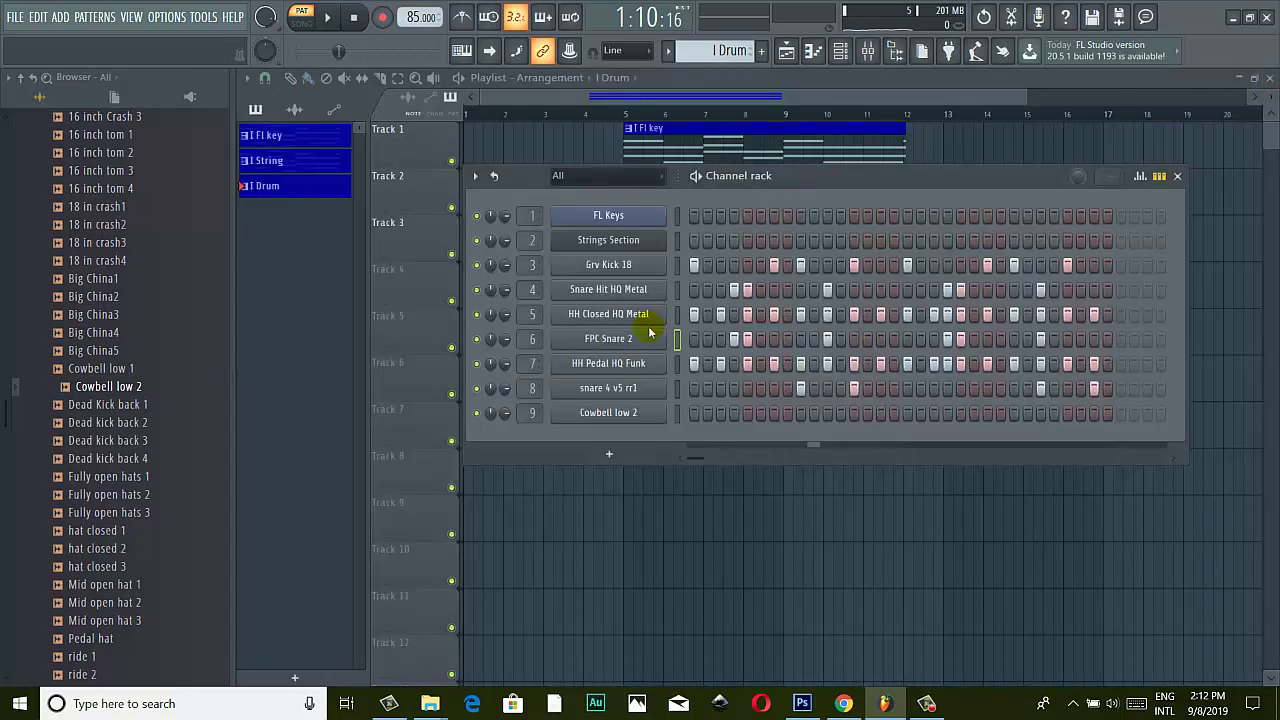
key("space")
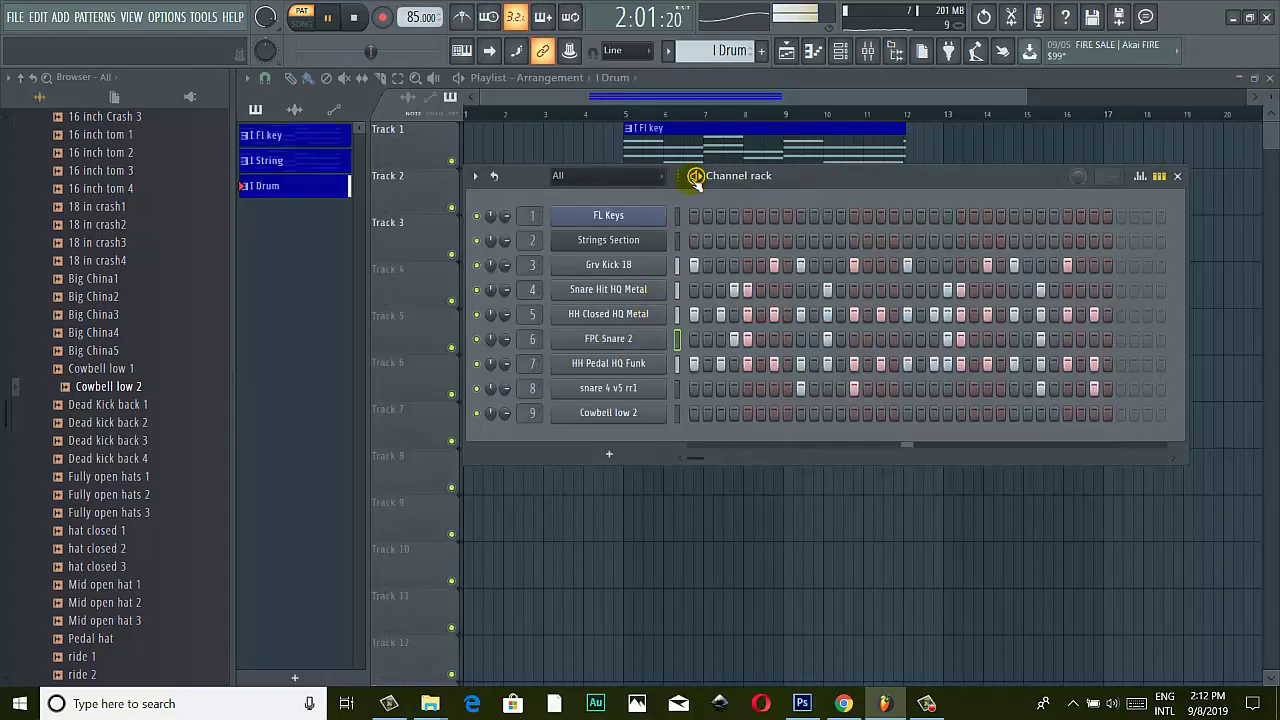
Preview the HH Pedal HQ Funk and snare 4 v5 rr1 samples while the drum pattern plays.
left_click(604, 372)
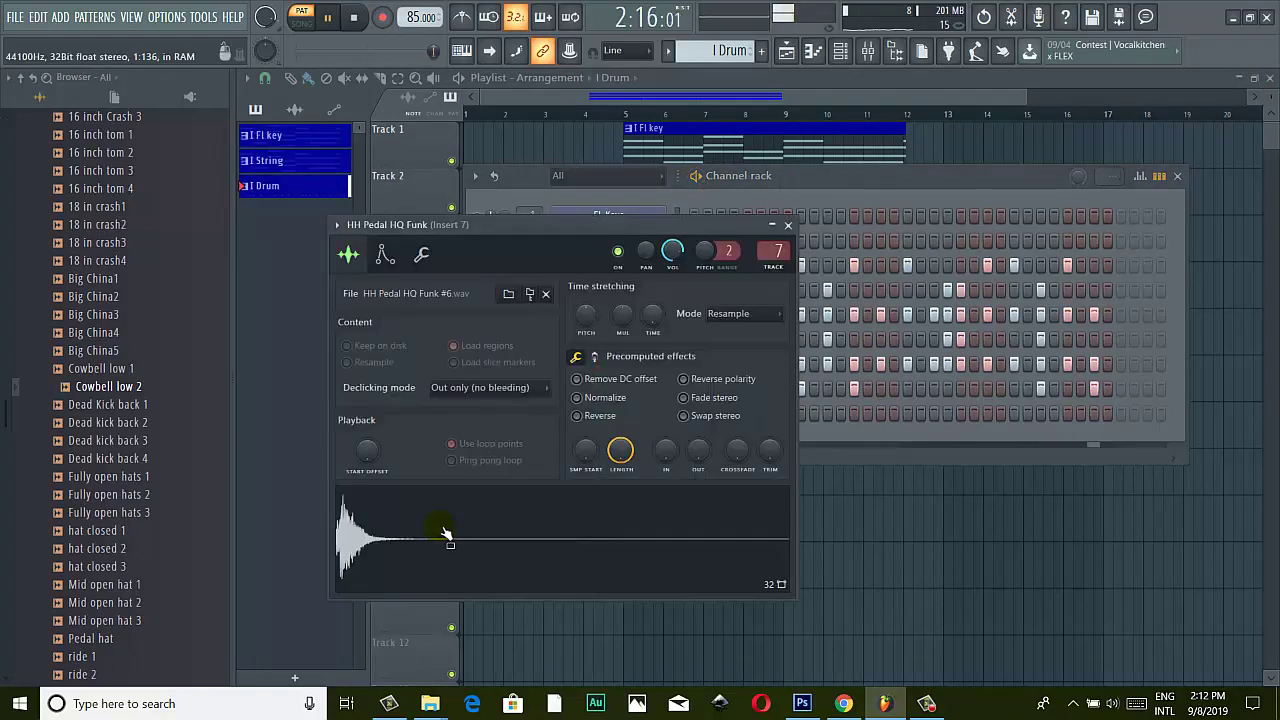
left_click(788, 225)
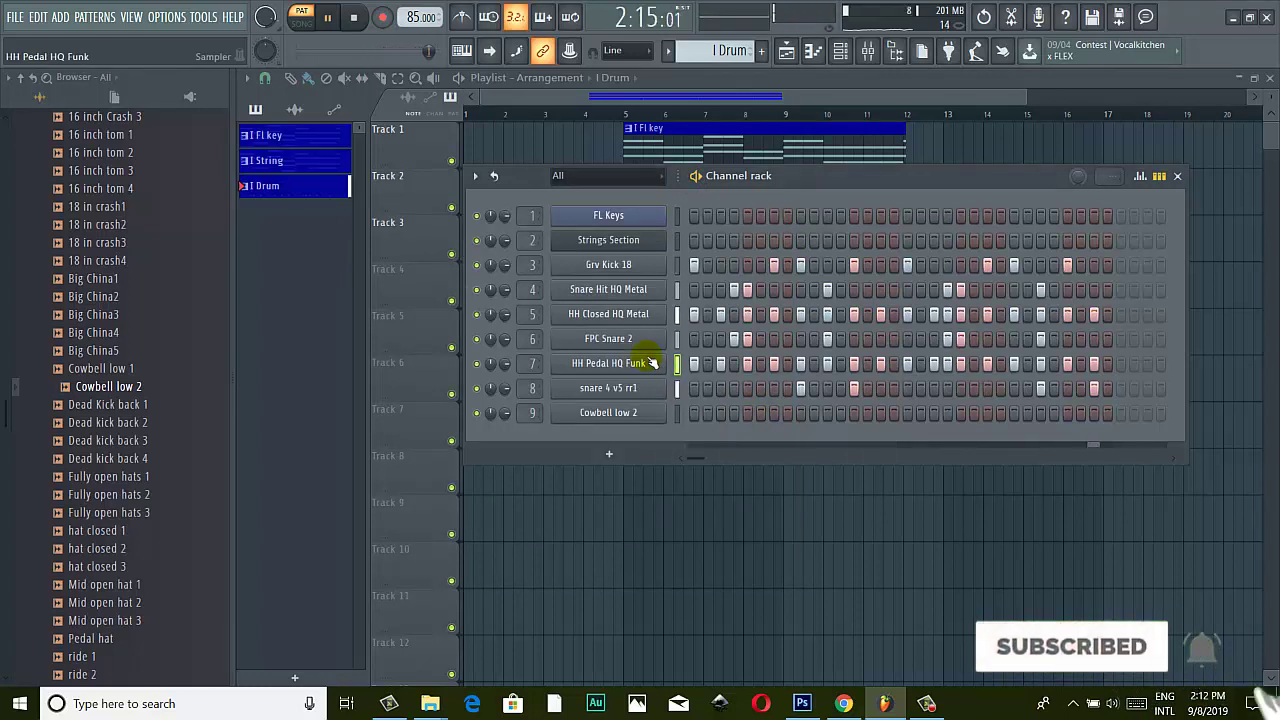
left_click(590, 389)
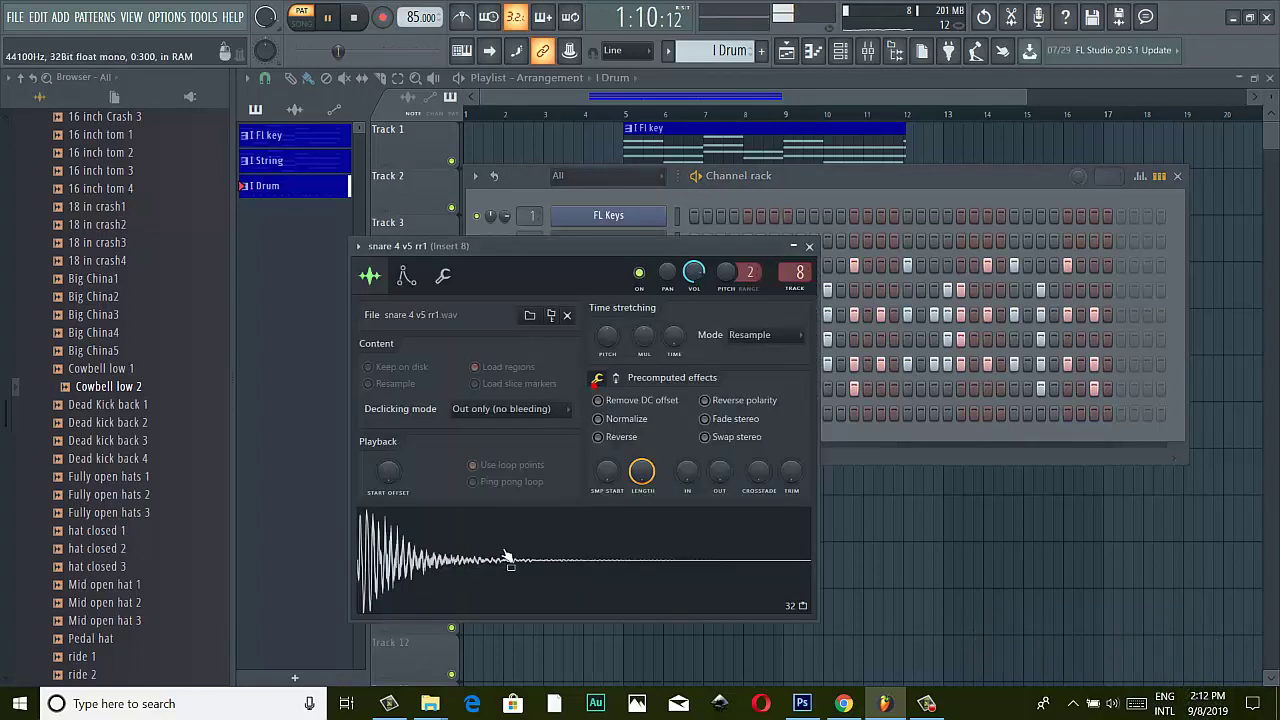
left_click(810, 246)
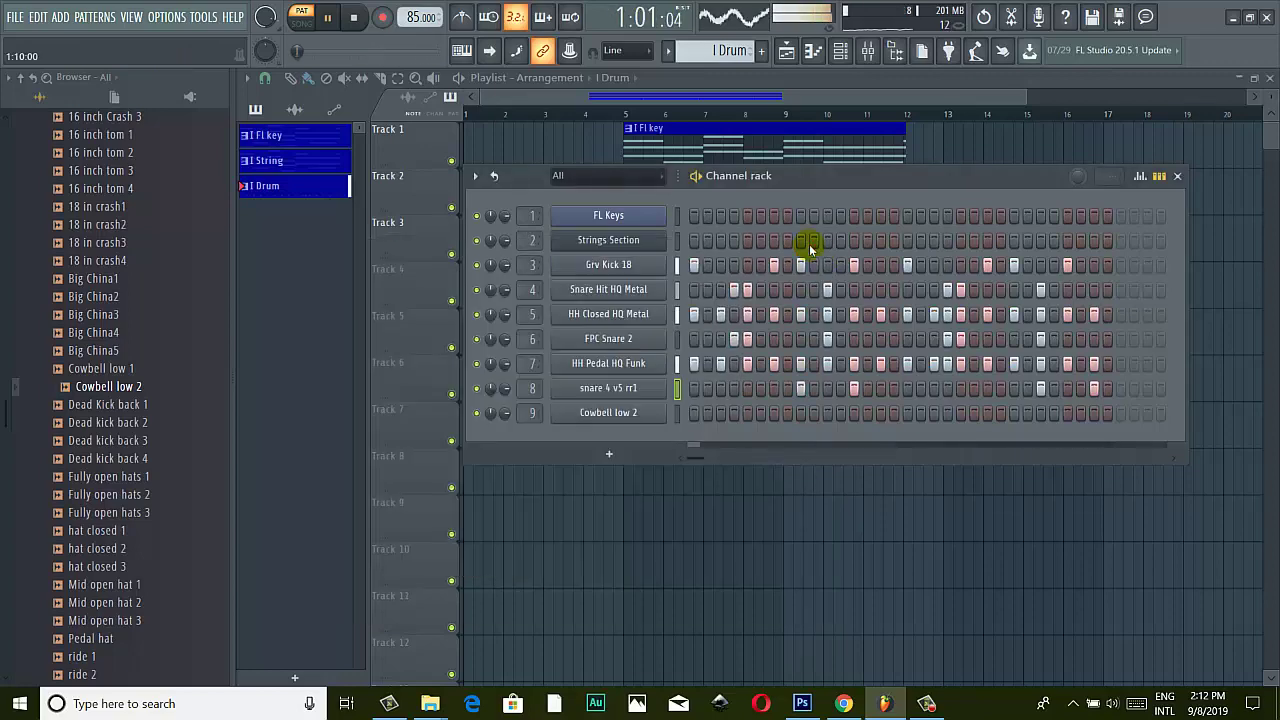
left_click(610, 390)
left_click(810, 246)
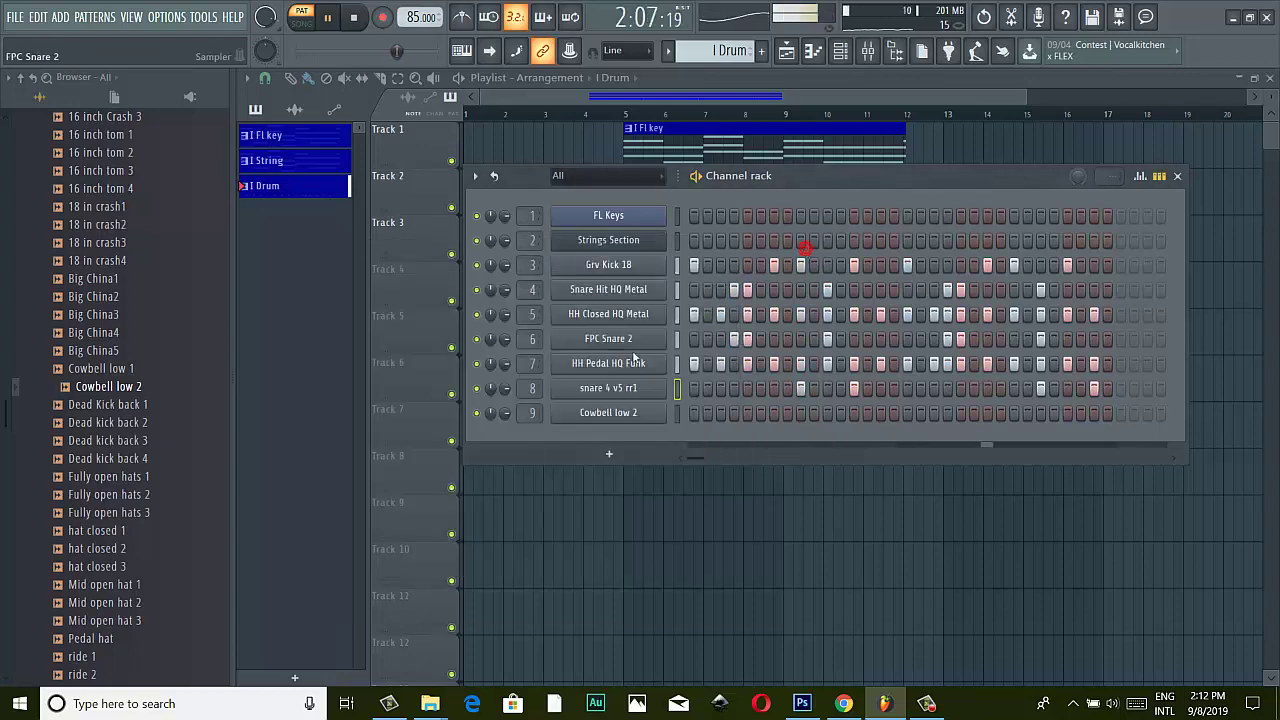
Raise the snare 4 v5 rr1 mixer volume on Insert 8 to 4.1 dB.
left_click(862, 51)
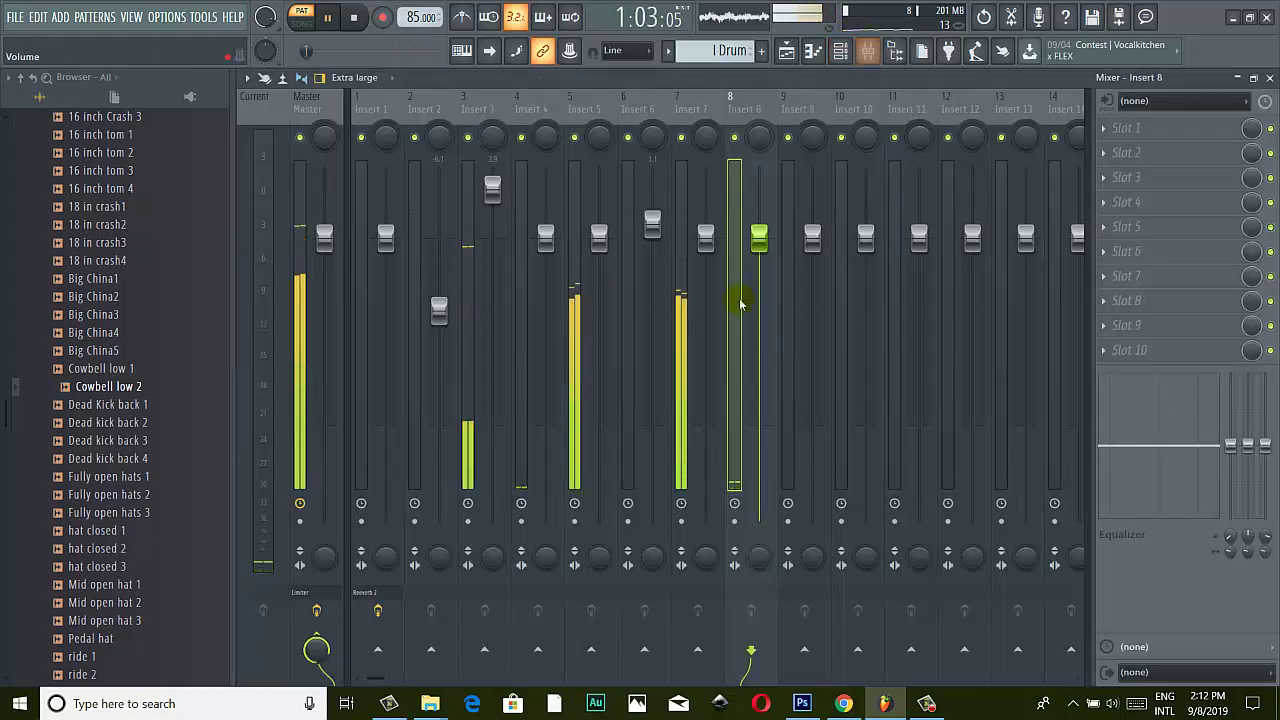
left_click_drag(766, 244, 766, 174)
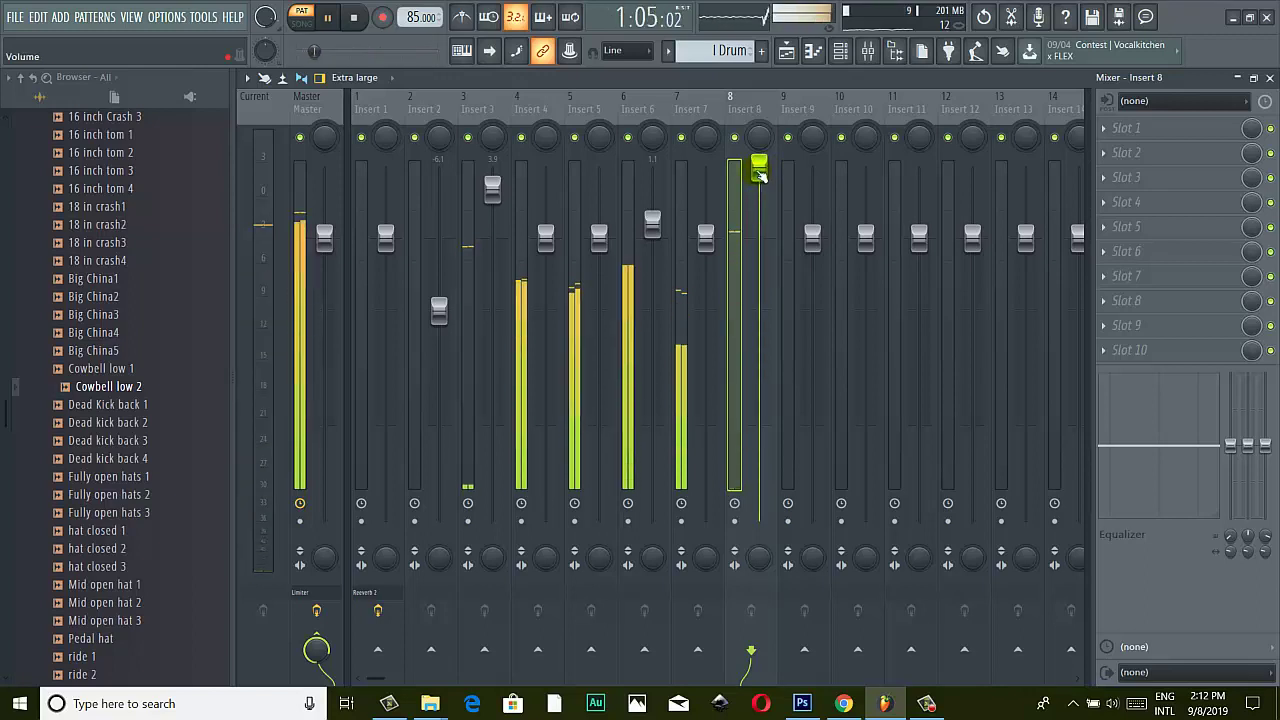
left_click_drag(760, 173, 760, 192)
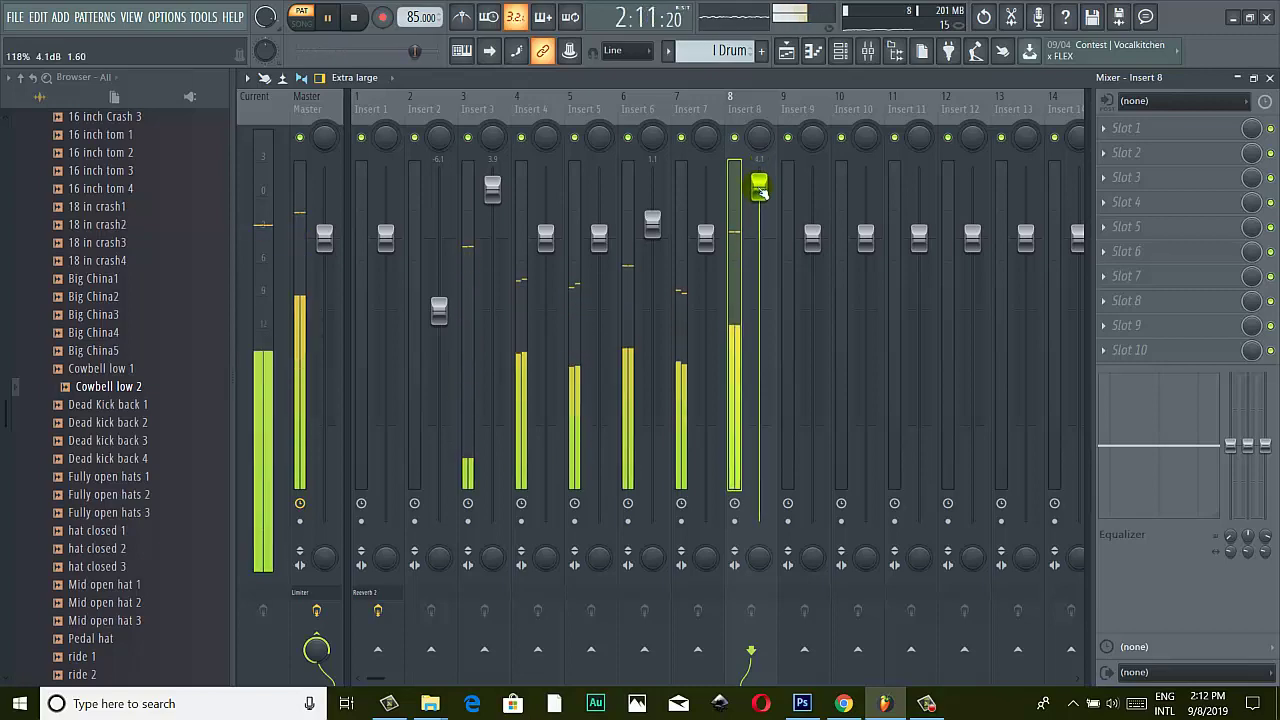
left_click(1270, 78)
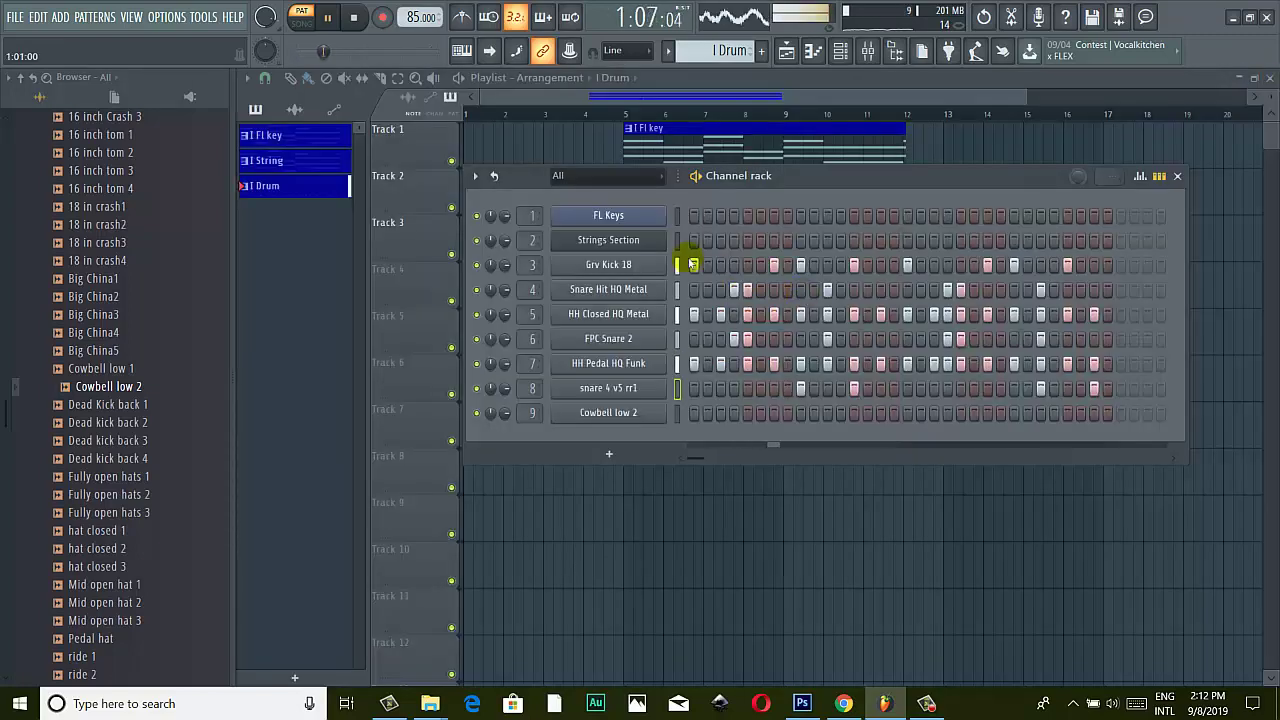
Close the channel rack and listen to the arrangement in song mode, starting within bar 4.
key("space")
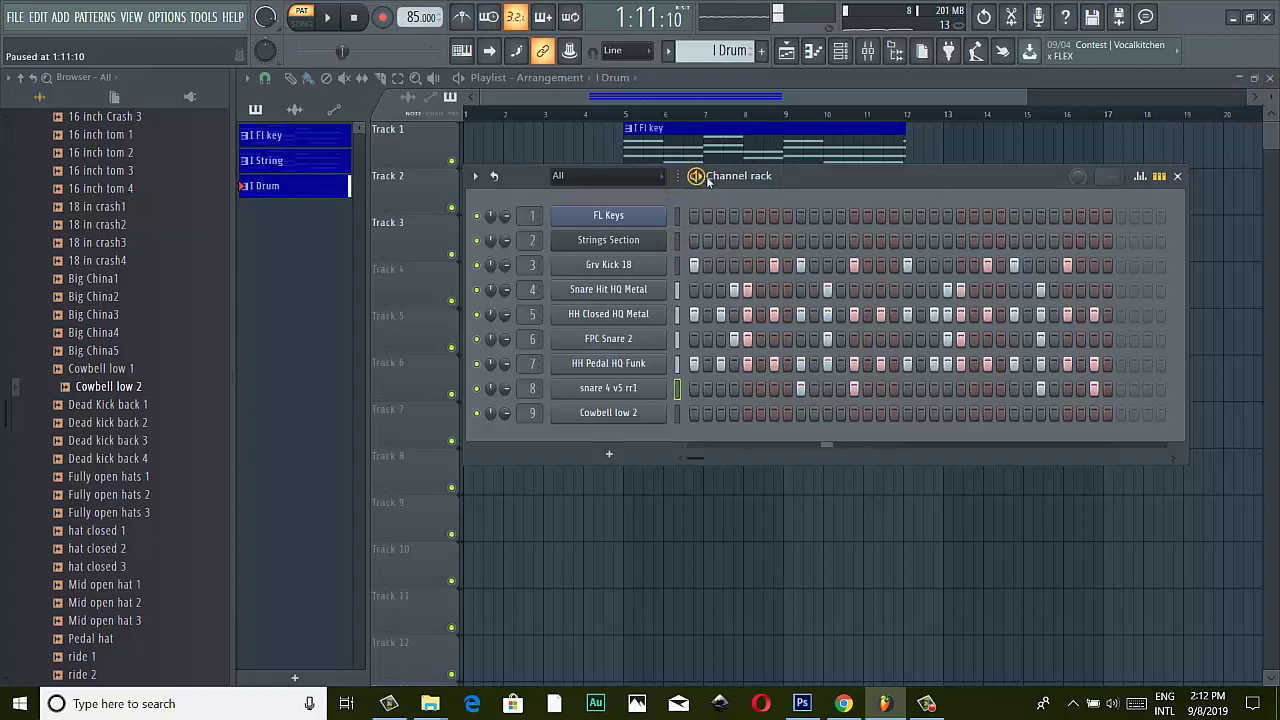
left_click(1178, 177)
left_click(601, 117)
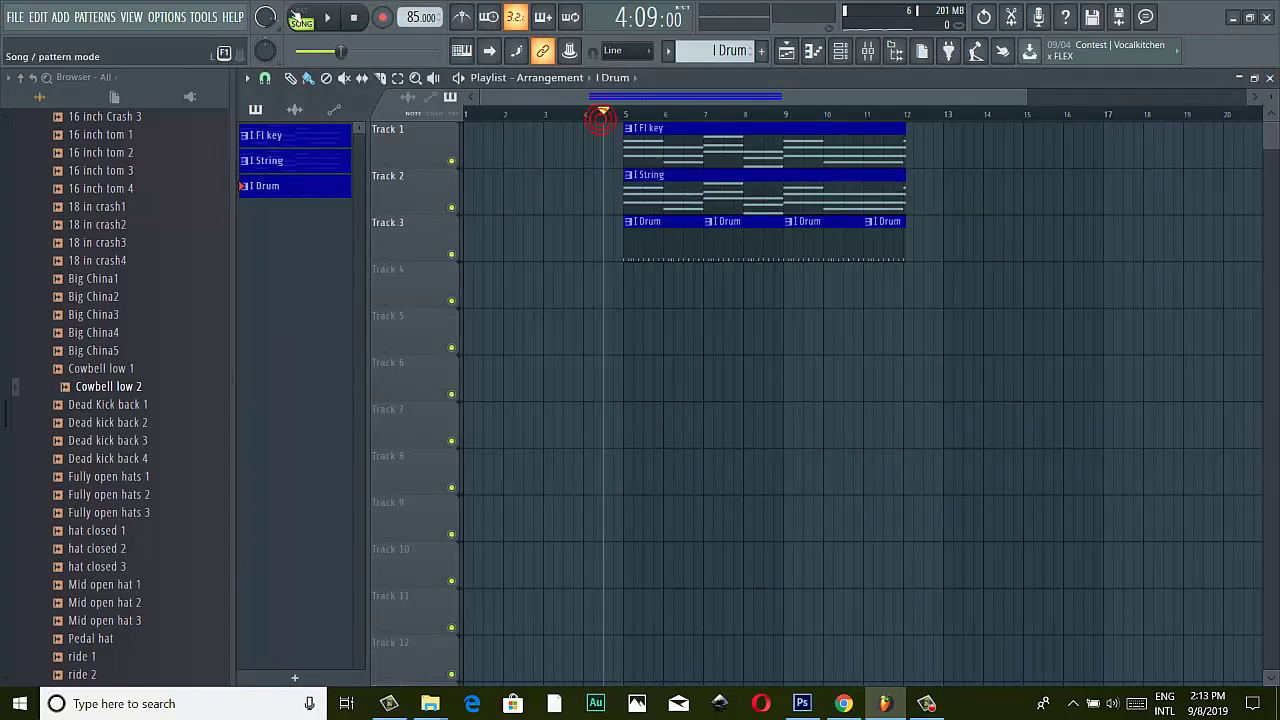
left_click(327, 17)
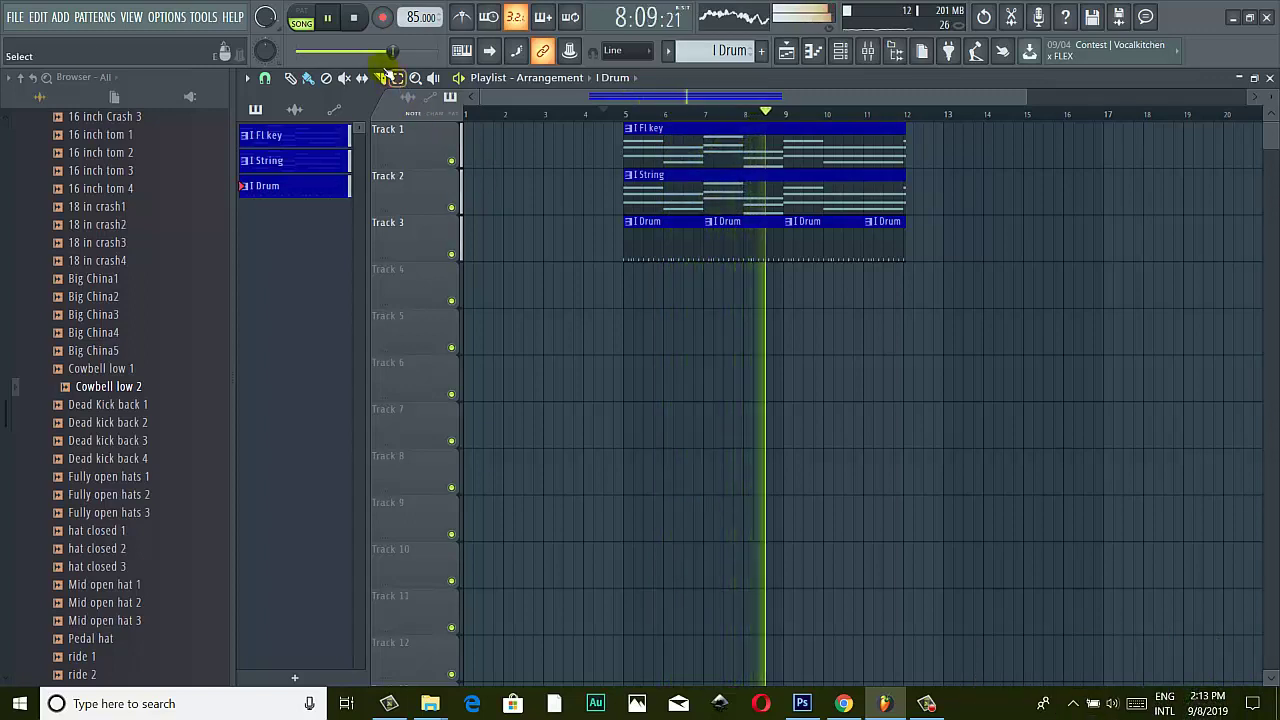
left_click(328, 18)
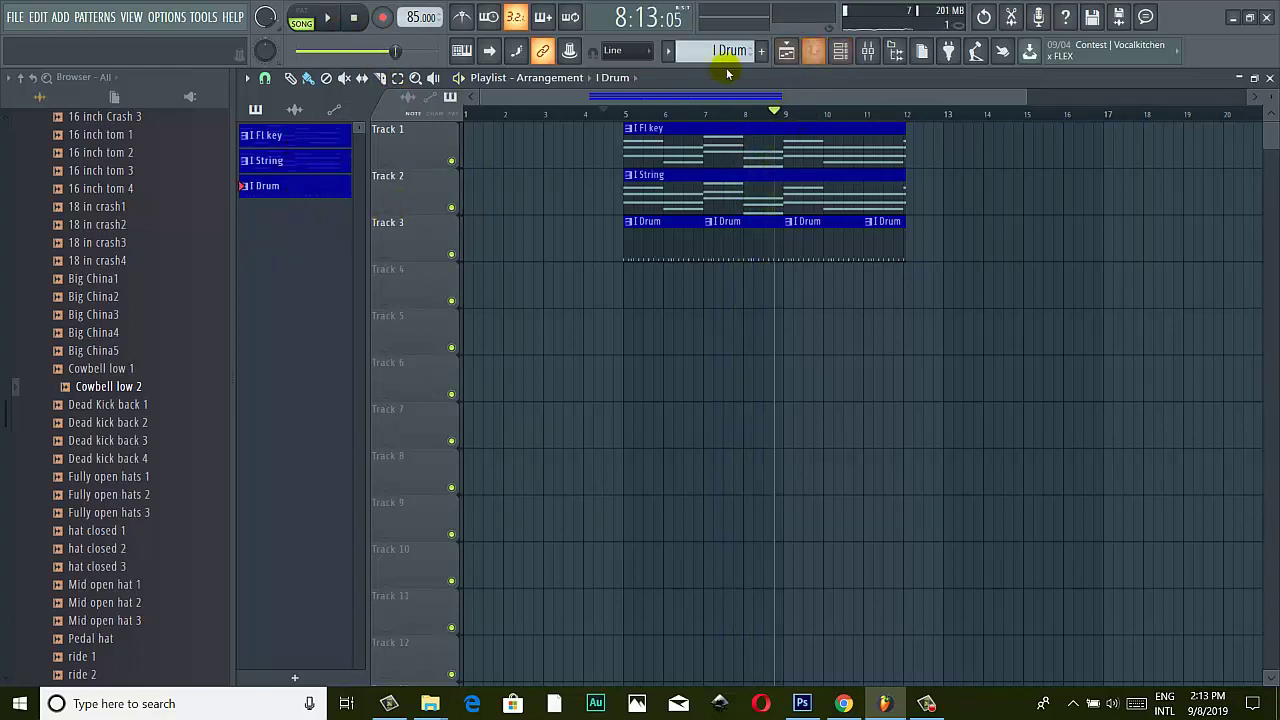
Create a new pattern named "I Boobass" and colour it dark blue like the other patterns.
left_click(761, 50)
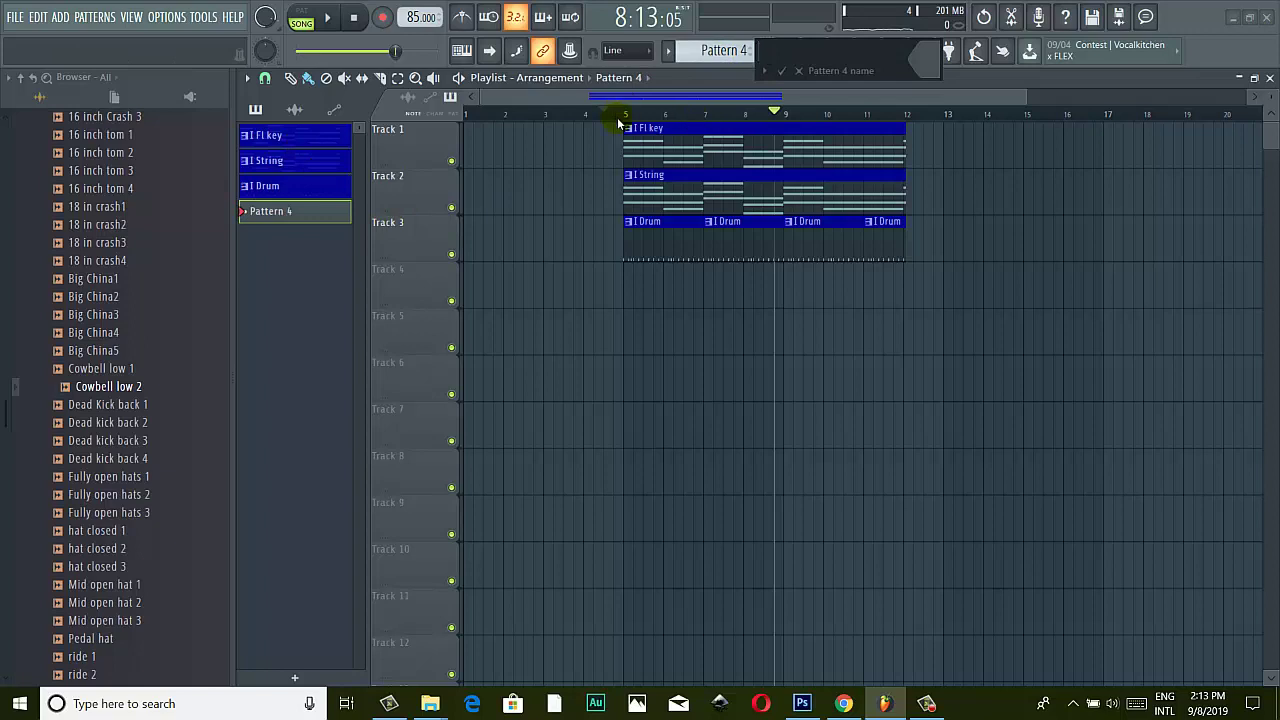
type("I Boobass")
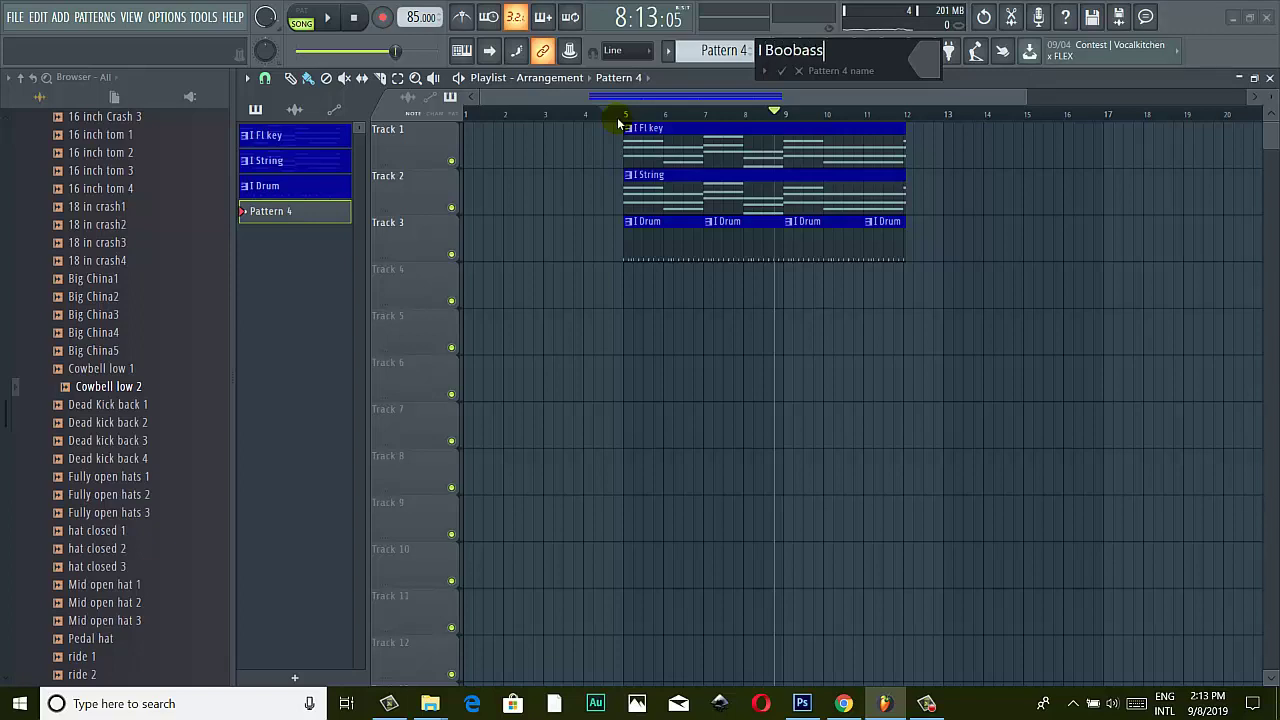
left_click(926, 65)
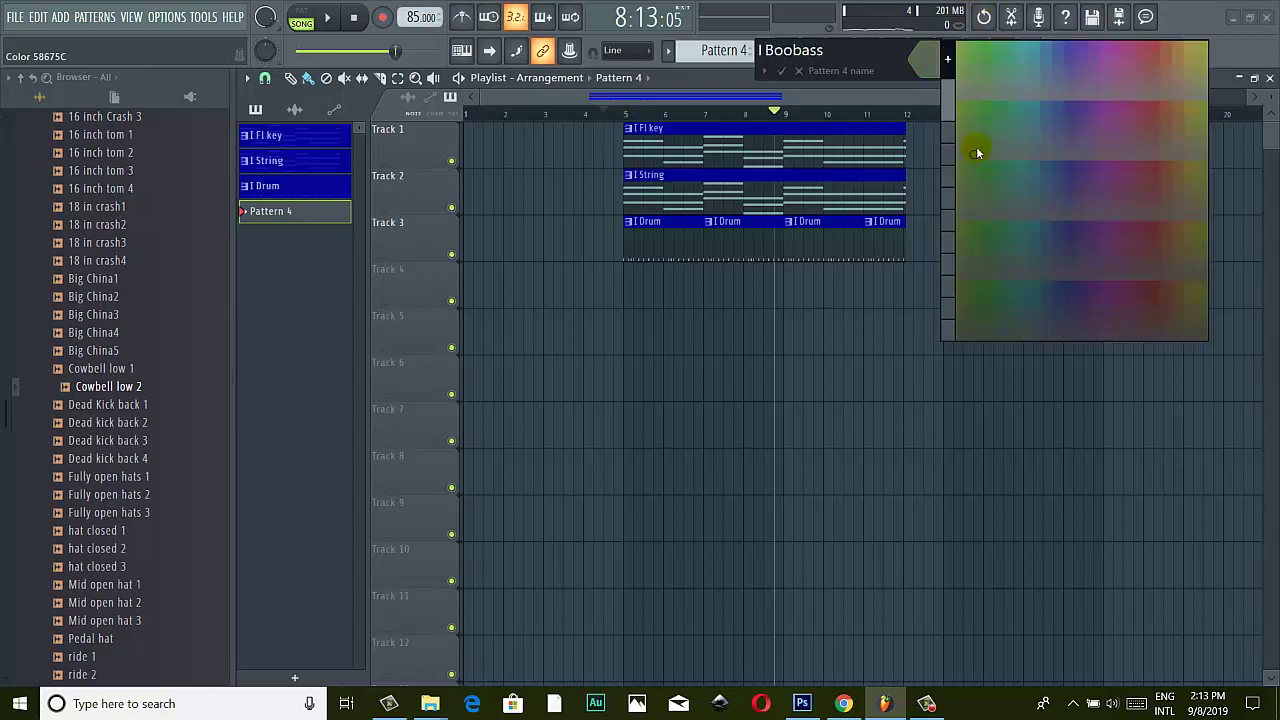
left_click(947, 62)
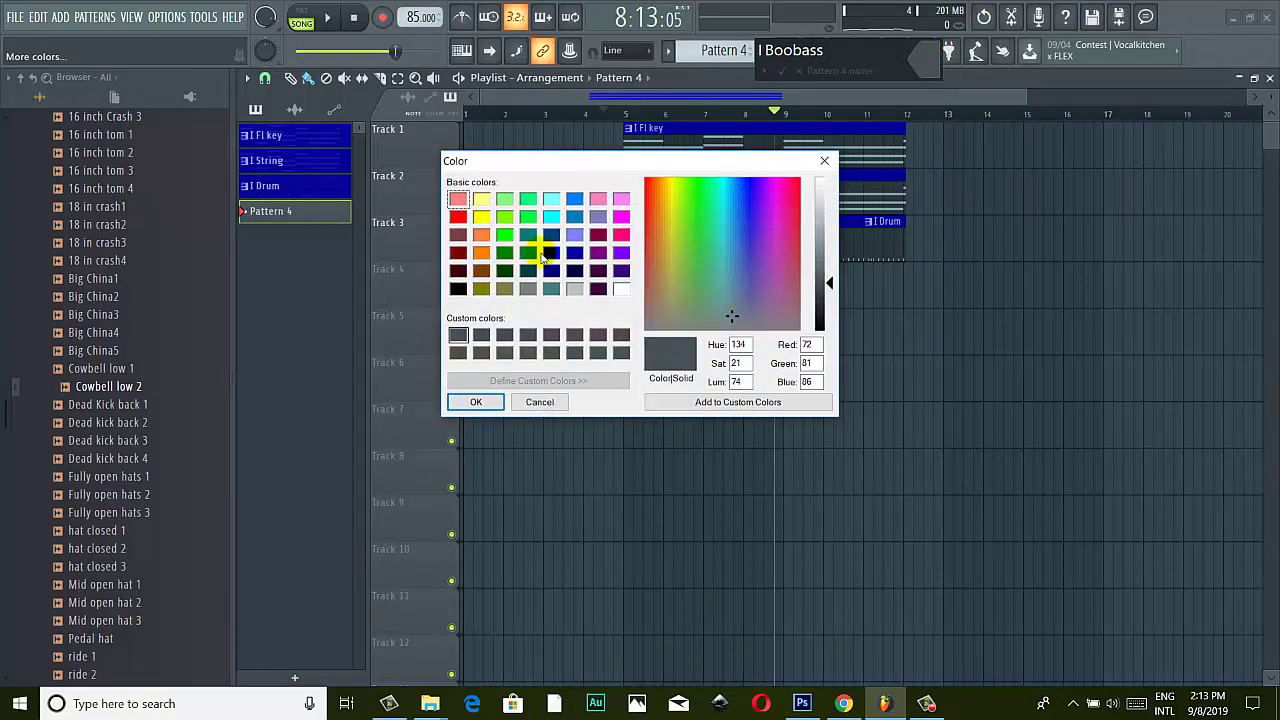
left_click(575, 253)
left_click(482, 401)
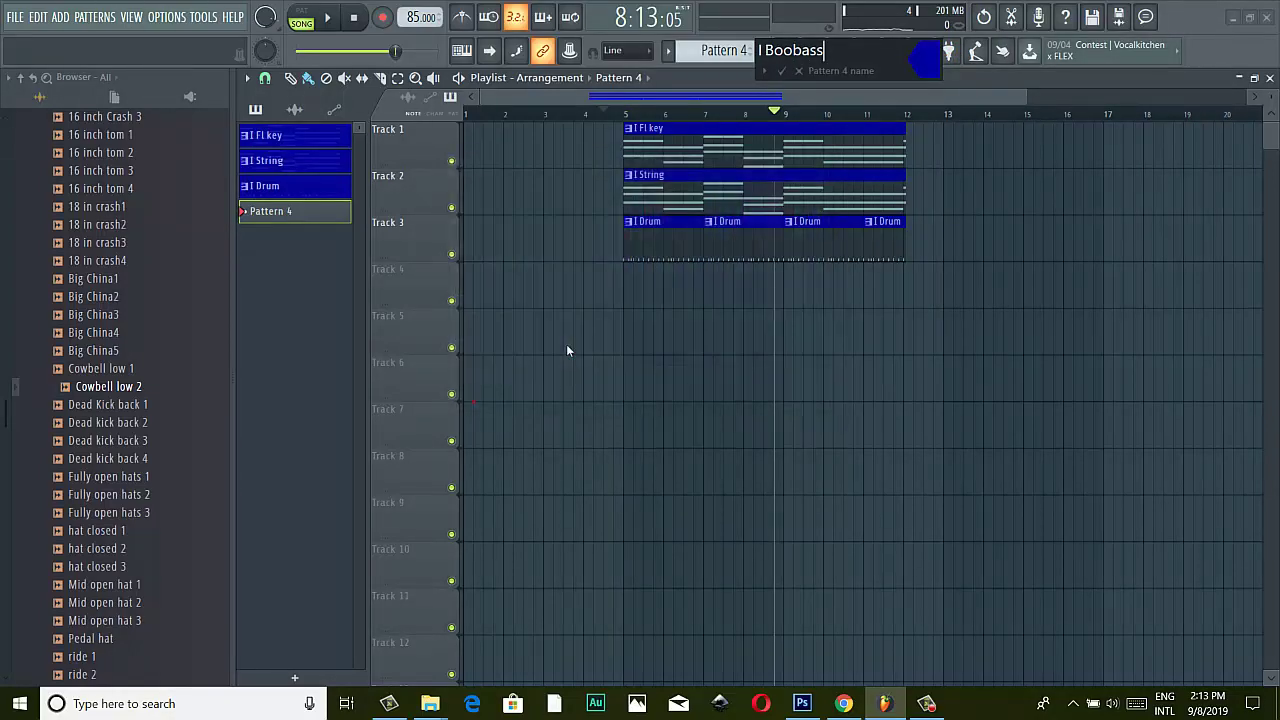
left_click(782, 70)
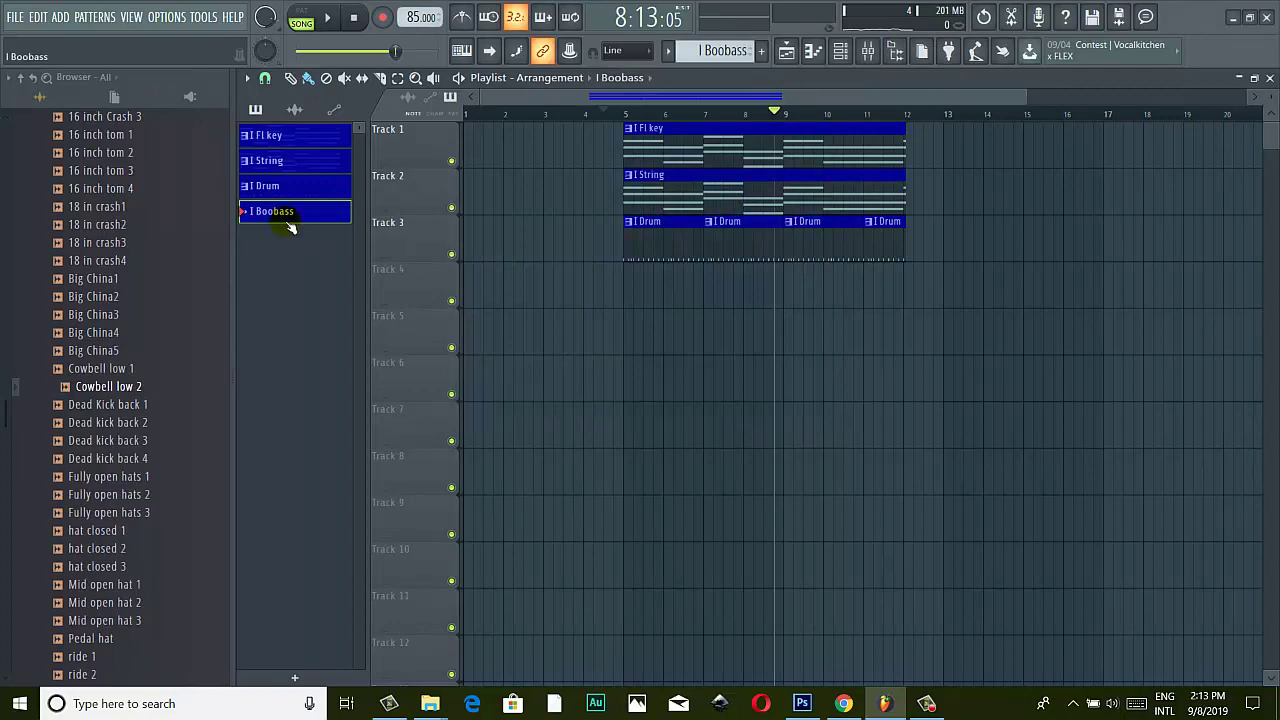
Add a BooBass instrument to the channel rack for the I Boobass pattern.
left_click(843, 52)
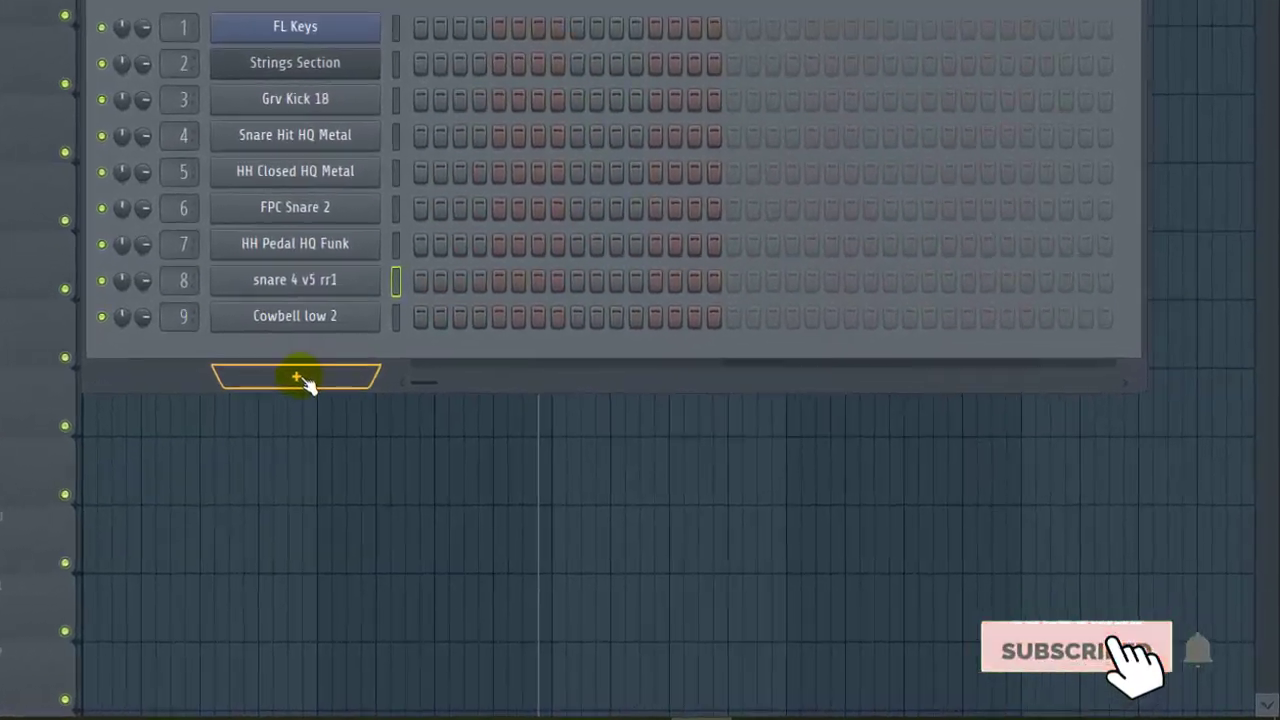
left_click(290, 376)
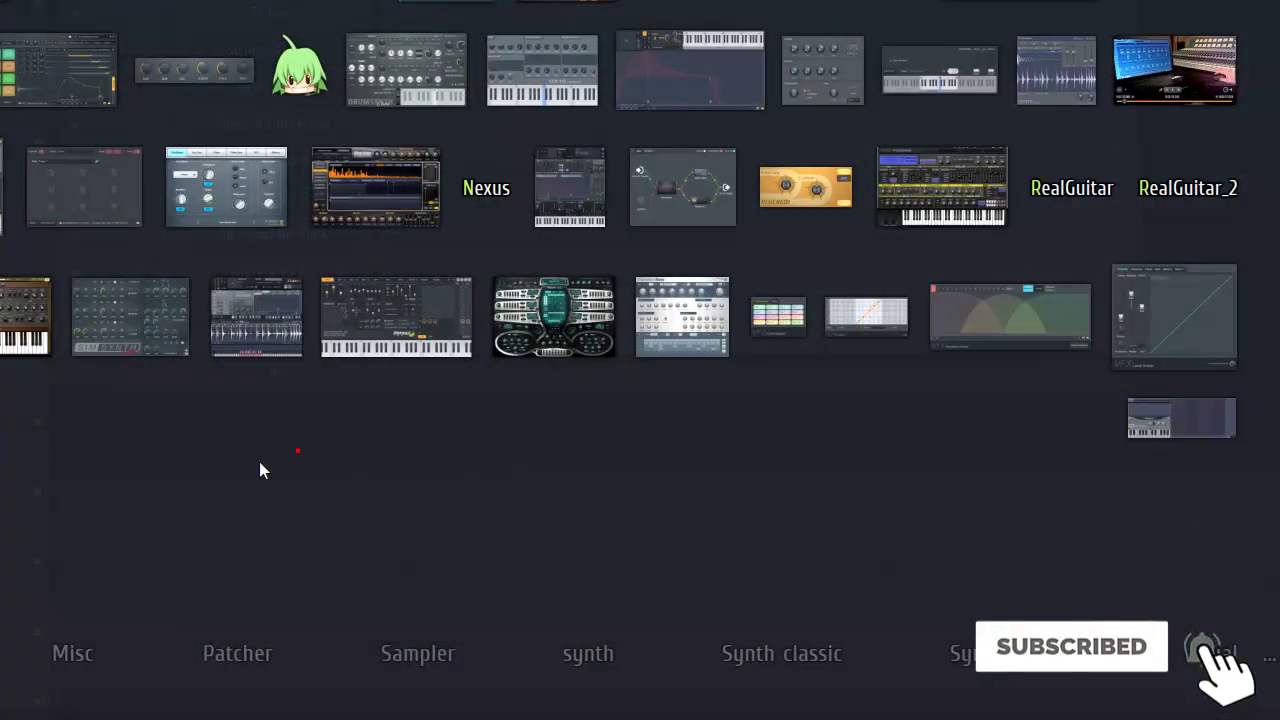
left_click(259, 471)
left_click(271, 386)
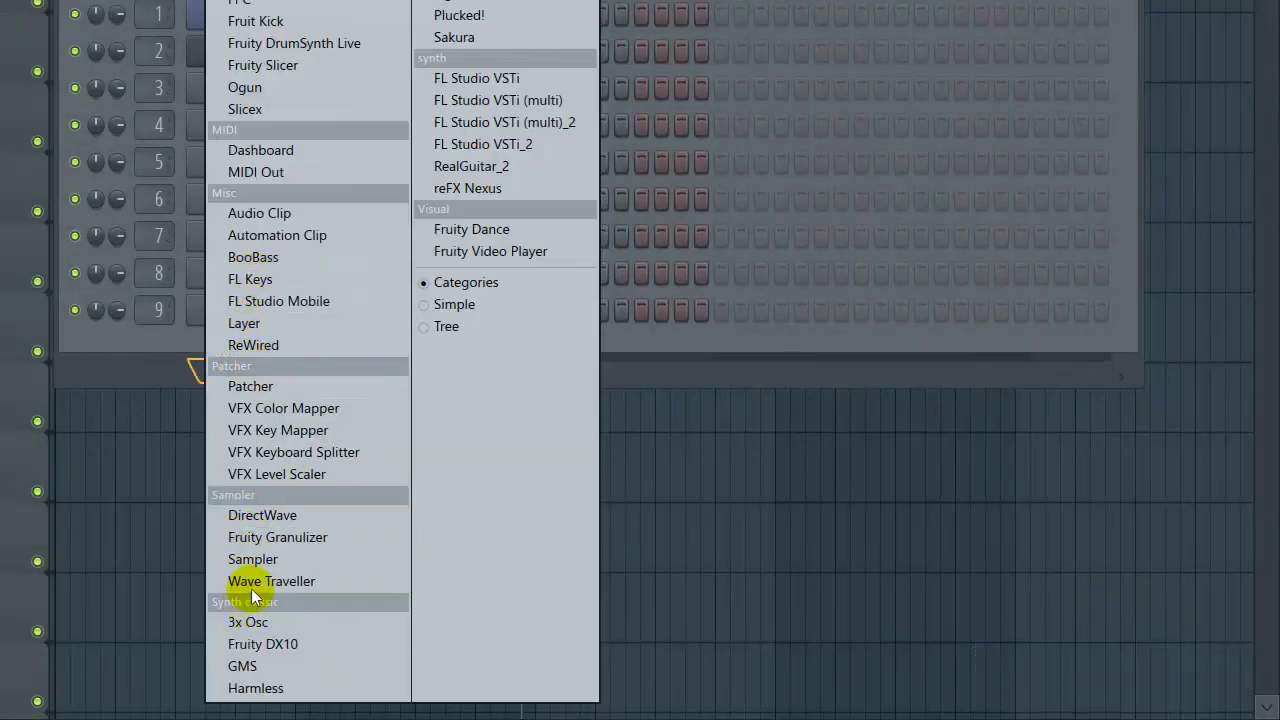
left_click(260, 260)
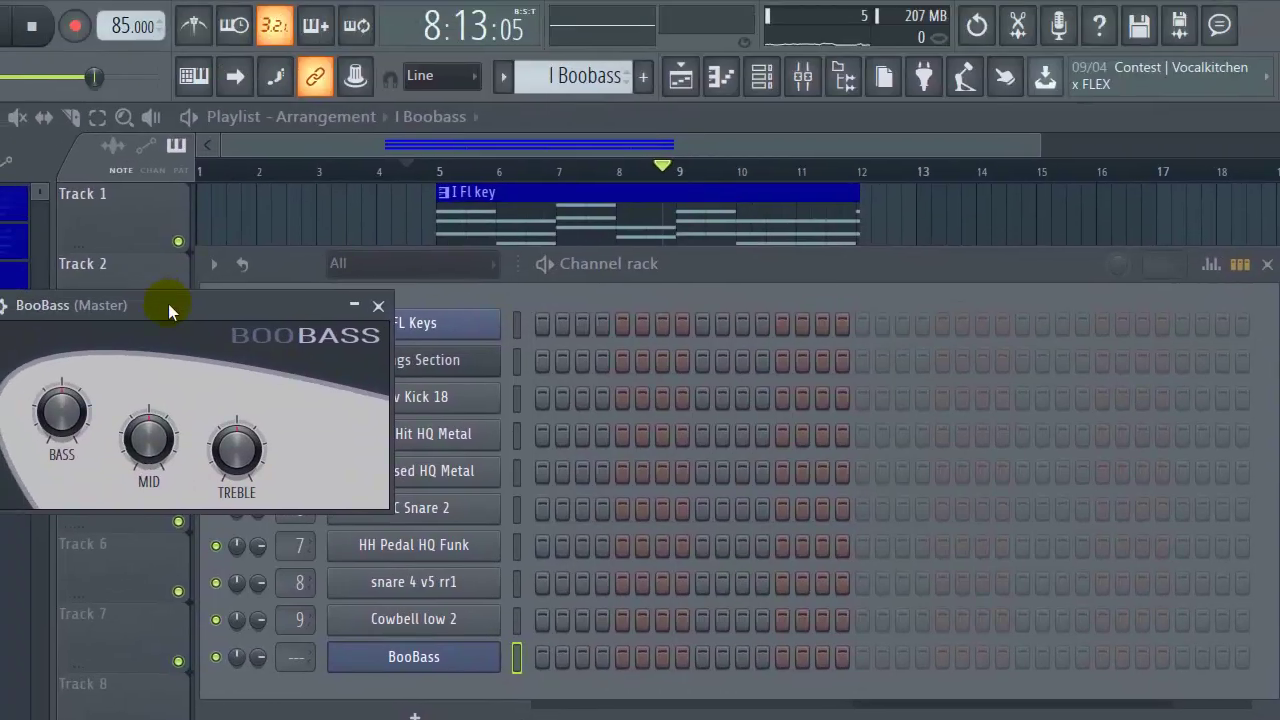
left_click_drag(168, 303, 244, 280)
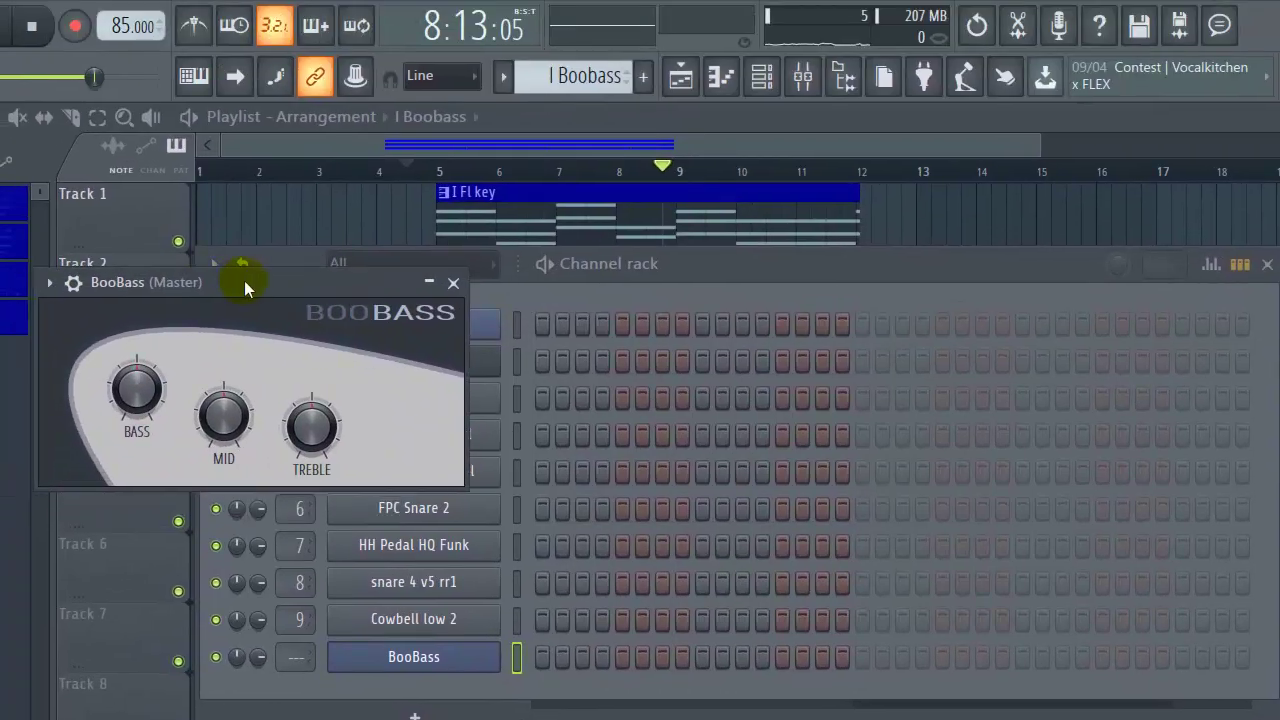
left_click_drag(257, 436, 210, 431)
left_click_drag(309, 423, 310, 432)
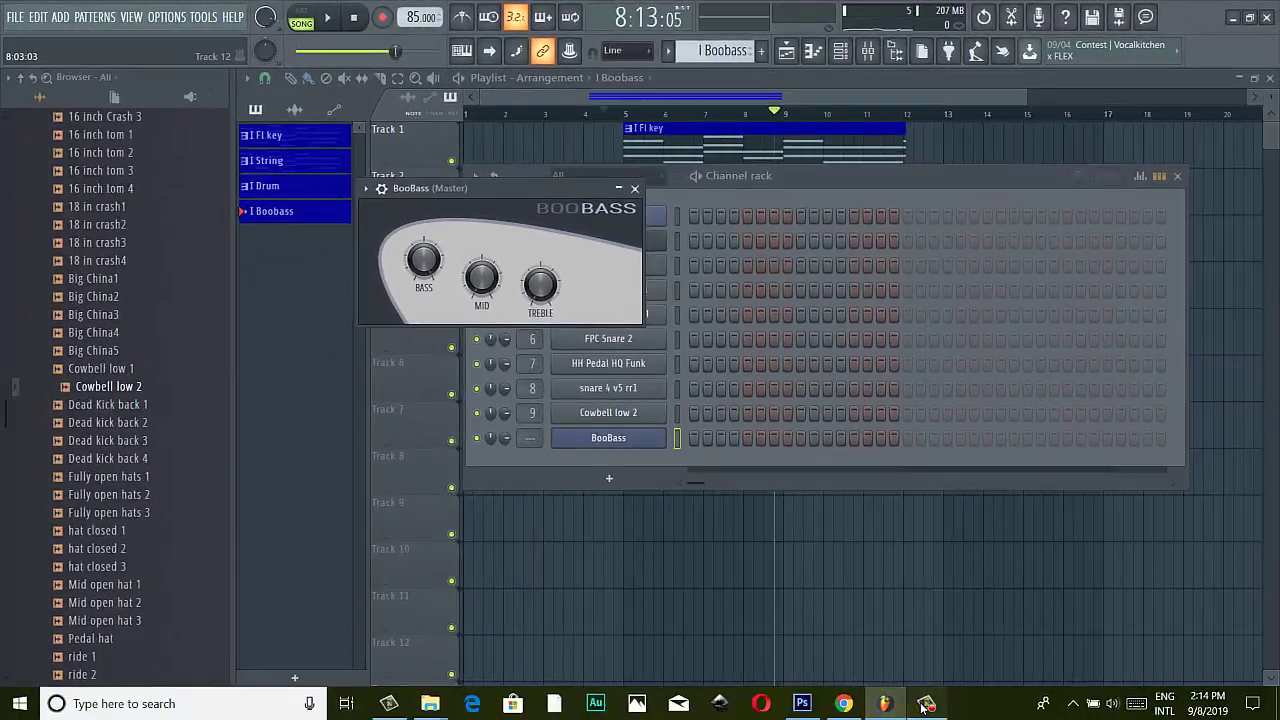
left_click(925, 705)
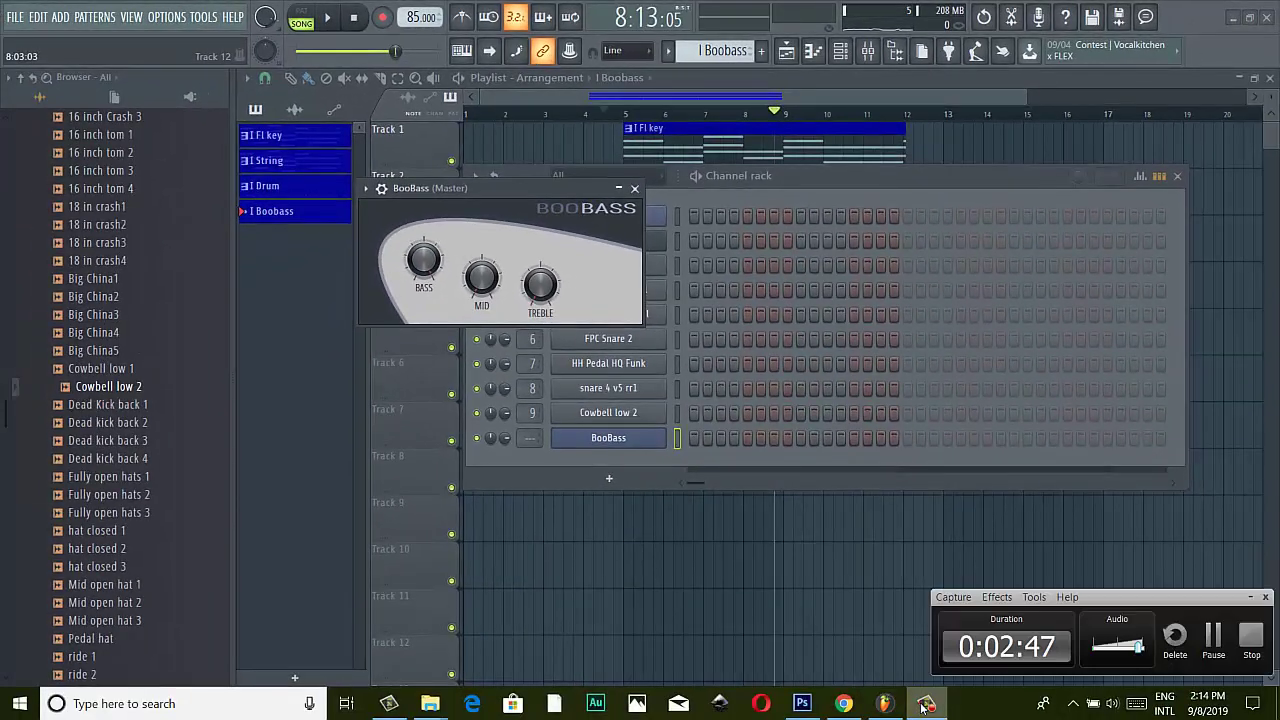
left_click(925, 705)
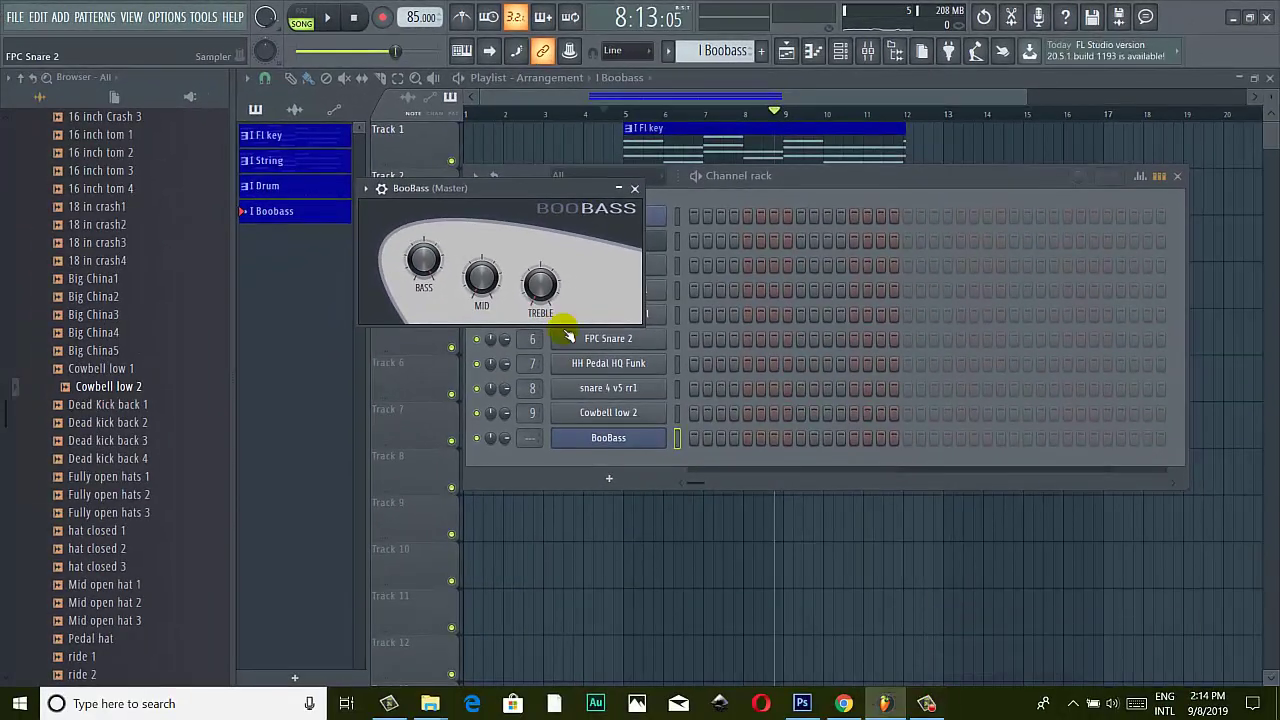
Close the BooBass plugin window and route the BooBass channel to mixer track 10, then close the channel rack.
left_click(636, 189)
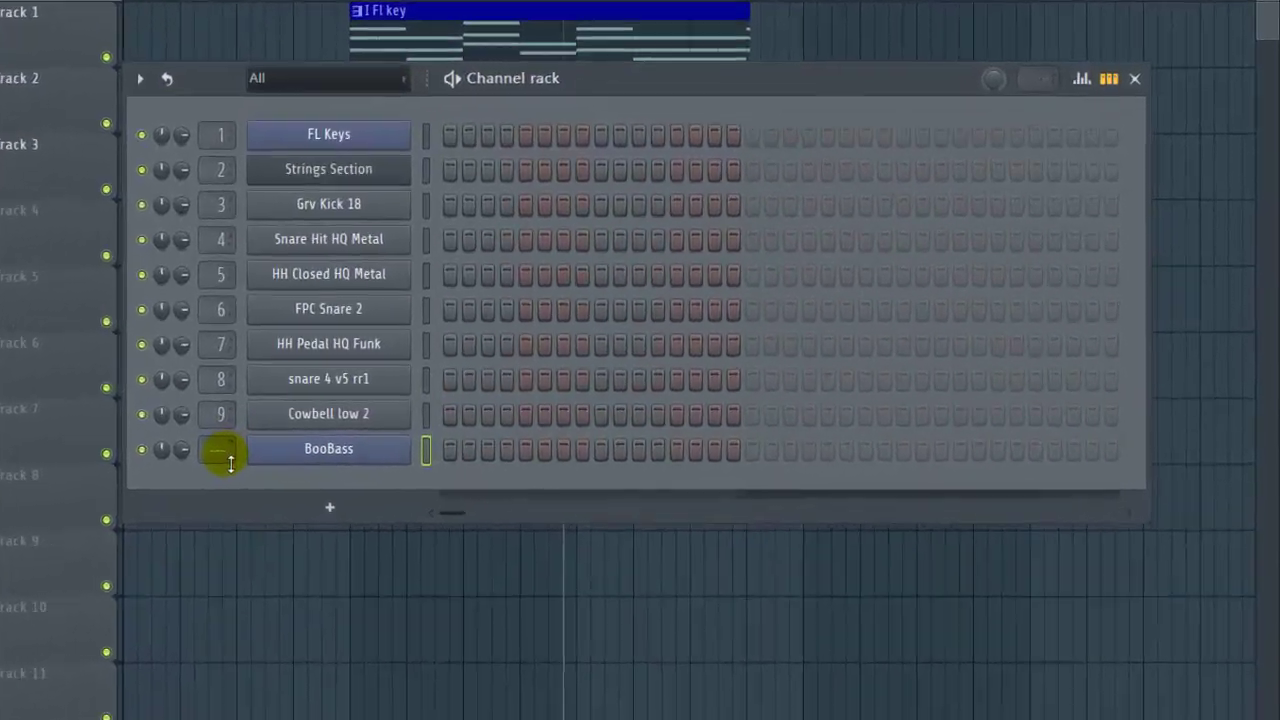
left_click(530, 438)
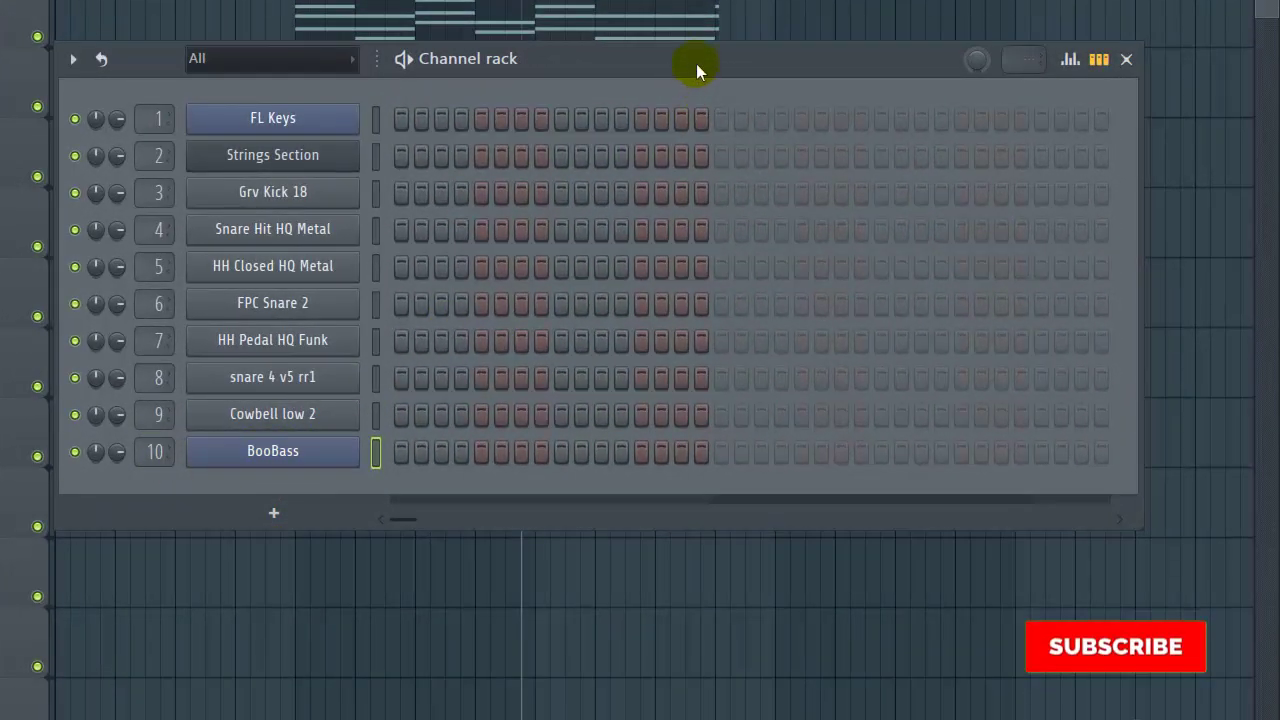
left_click_drag(696, 63, 686, 101)
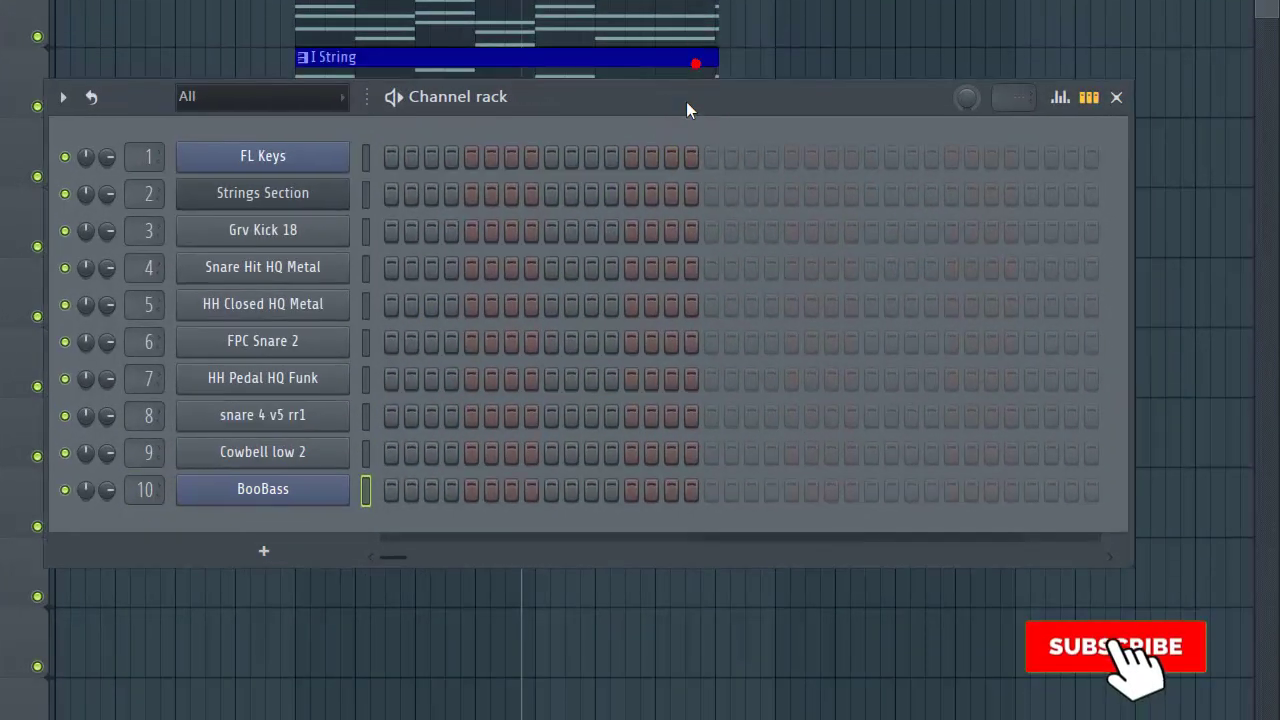
left_click(1117, 98)
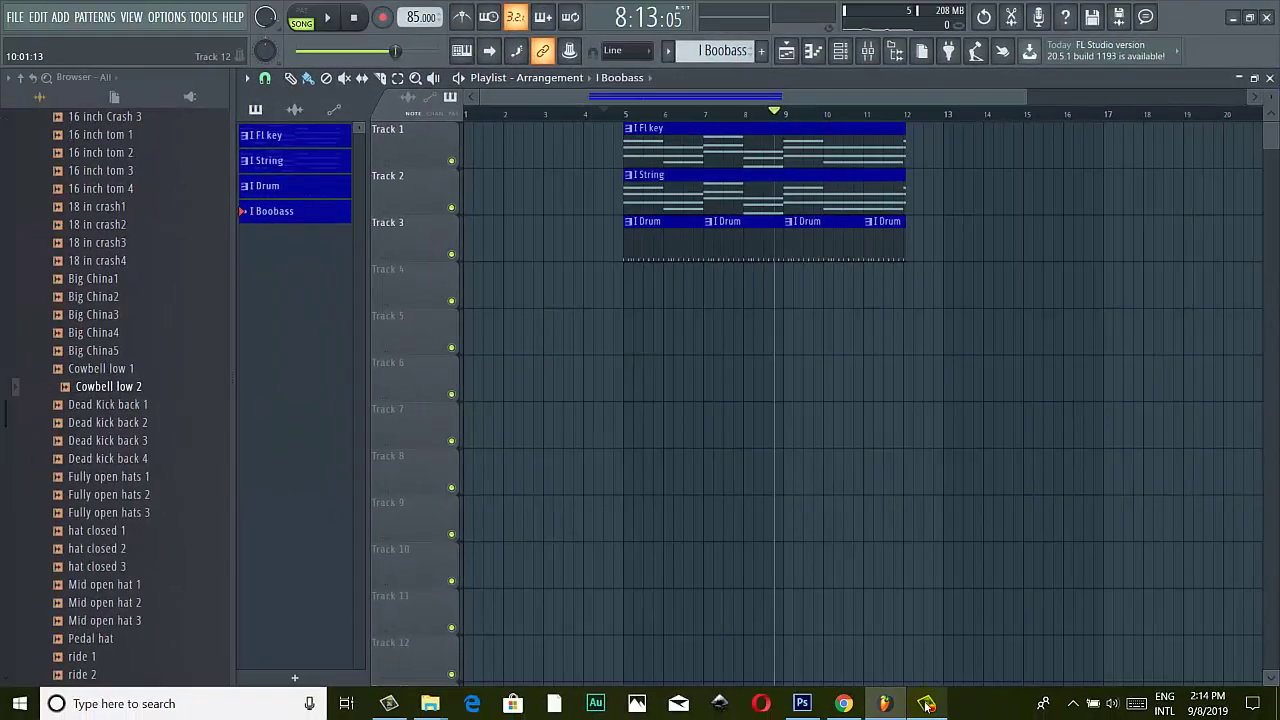
left_click(928, 705)
left_click(1213, 636)
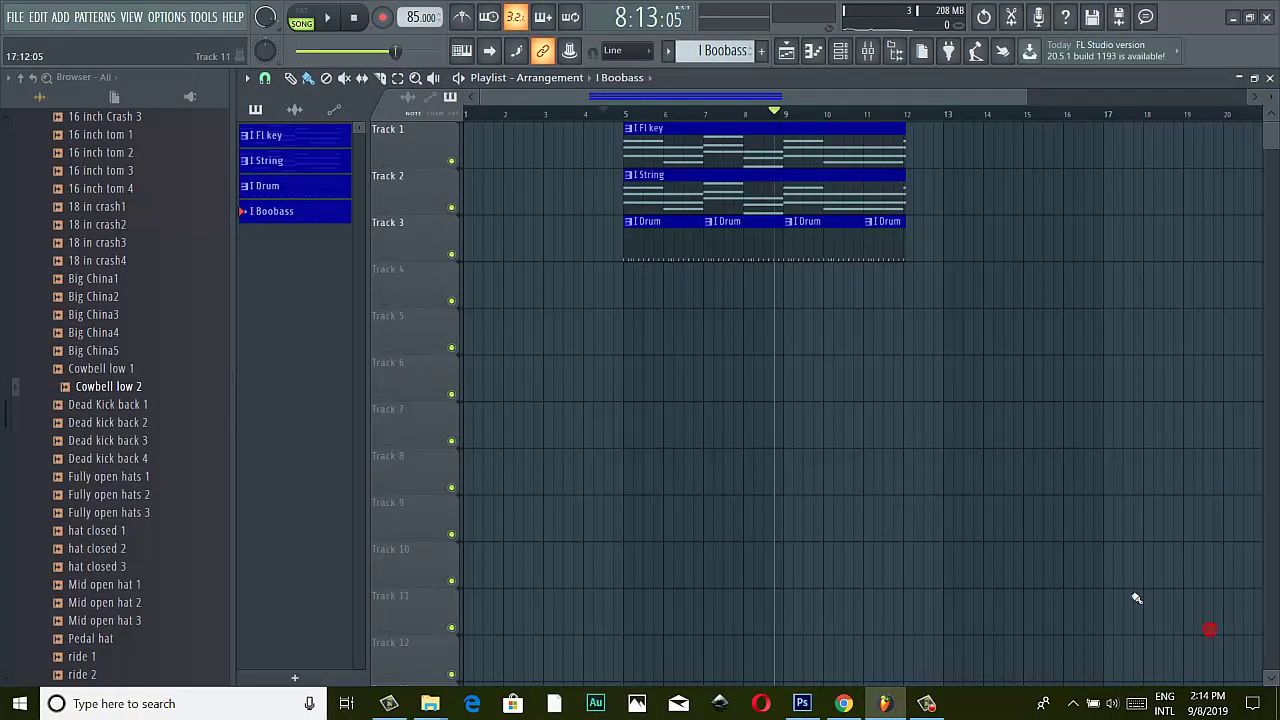
Place the song position within bar 4 and copy the FL Keys channel's notes from the I Fl key pattern.
left_click_drag(778, 113, 600, 113)
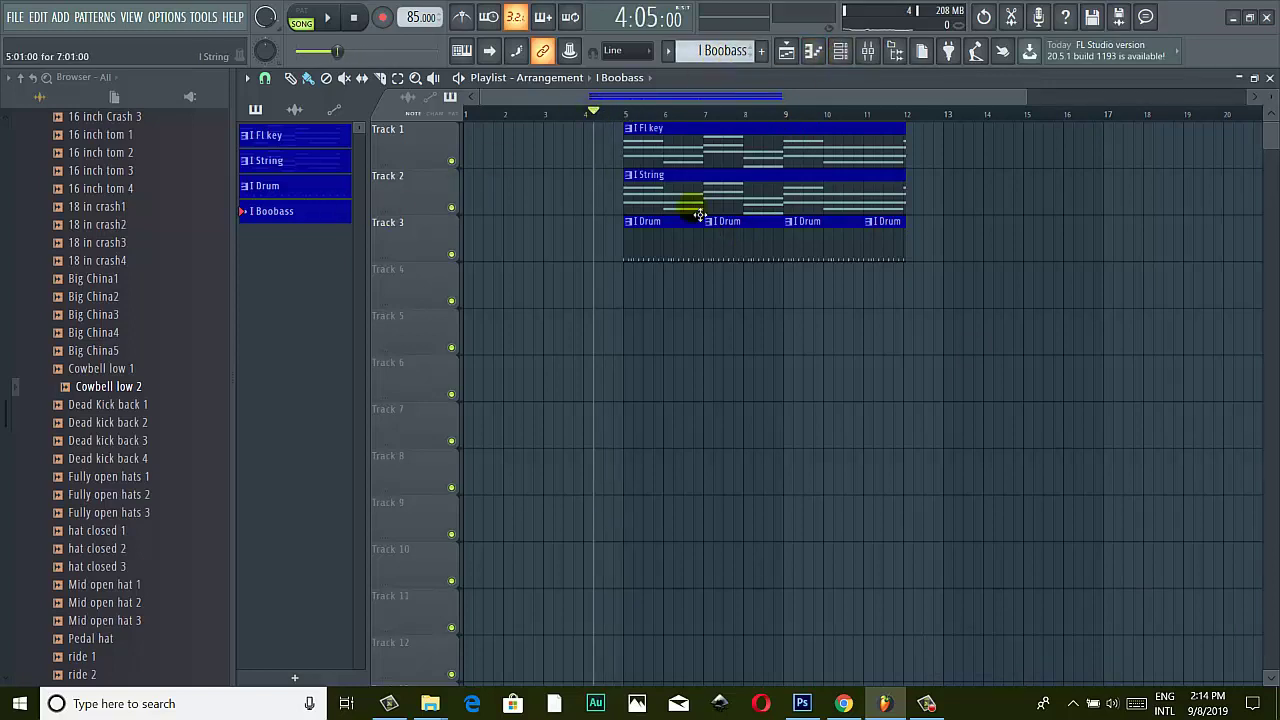
left_click(646, 158)
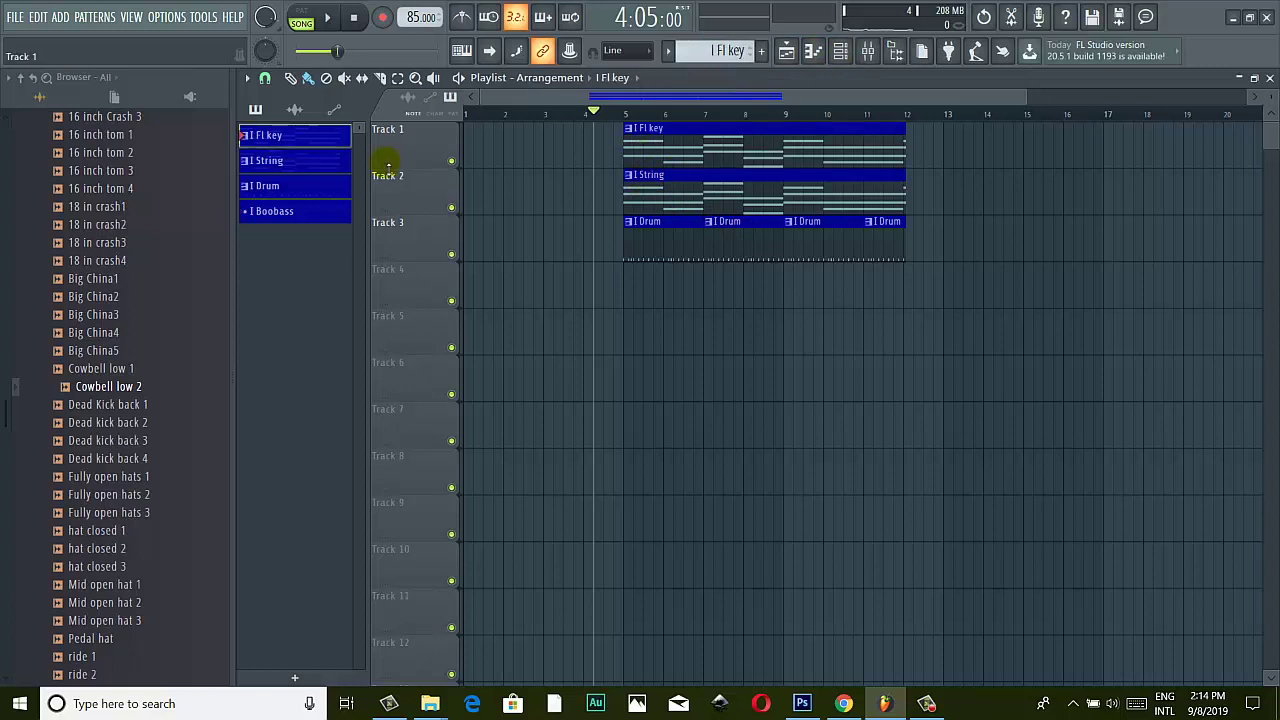
left_click(841, 56)
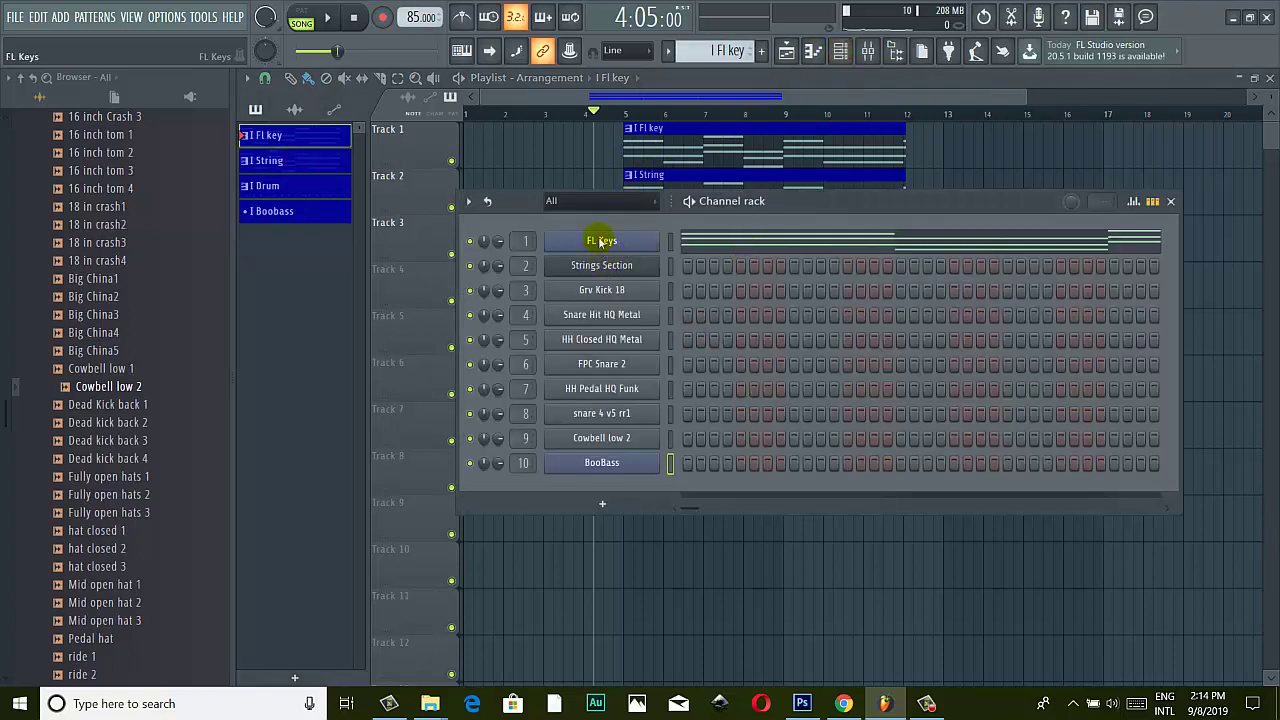
right_click(600, 242)
left_click(847, 252)
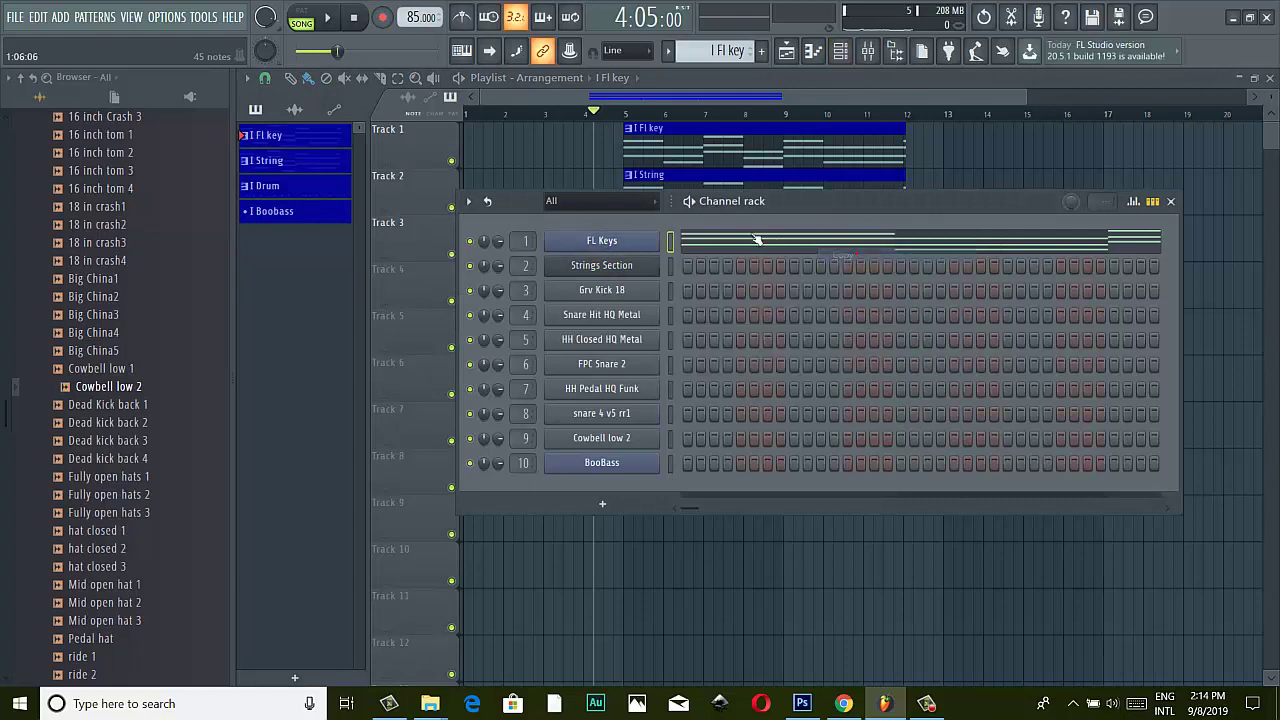
left_click(1170, 202)
Paste the copied FL Keys notes into the BooBass channel of the I Boobass pattern.
left_click(305, 215)
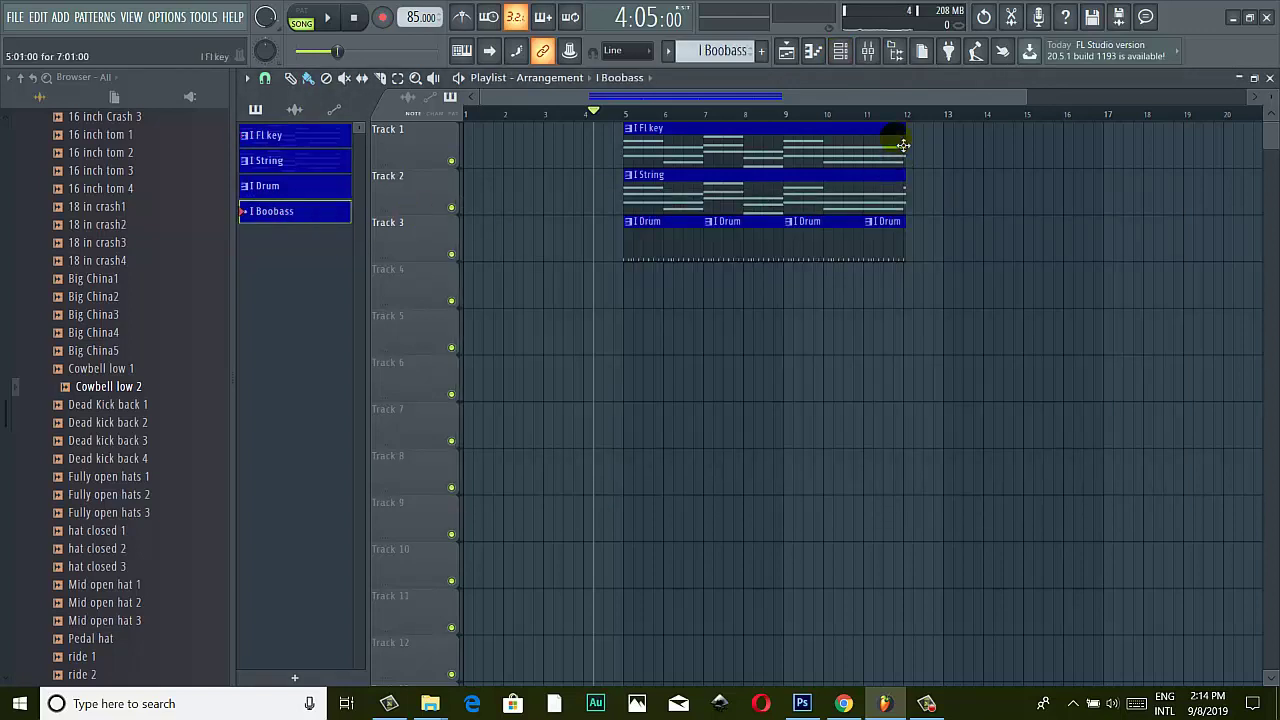
left_click(841, 55)
right_click(602, 466)
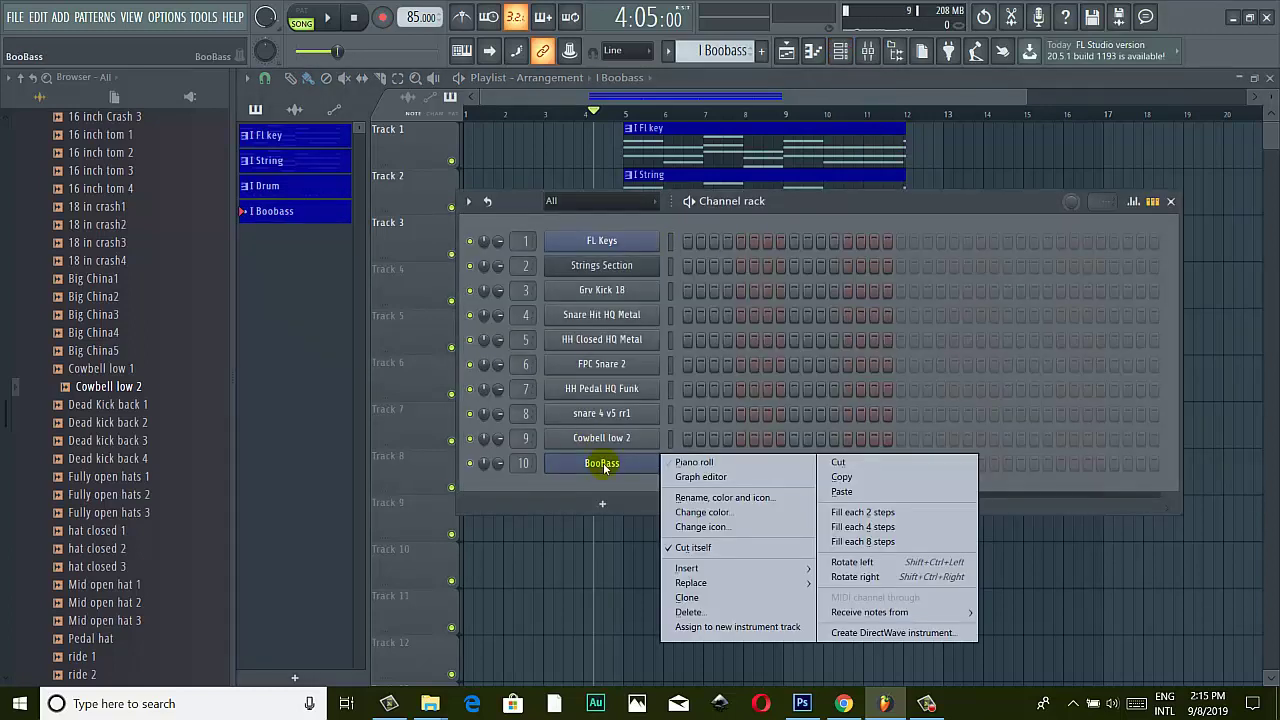
left_click(878, 494)
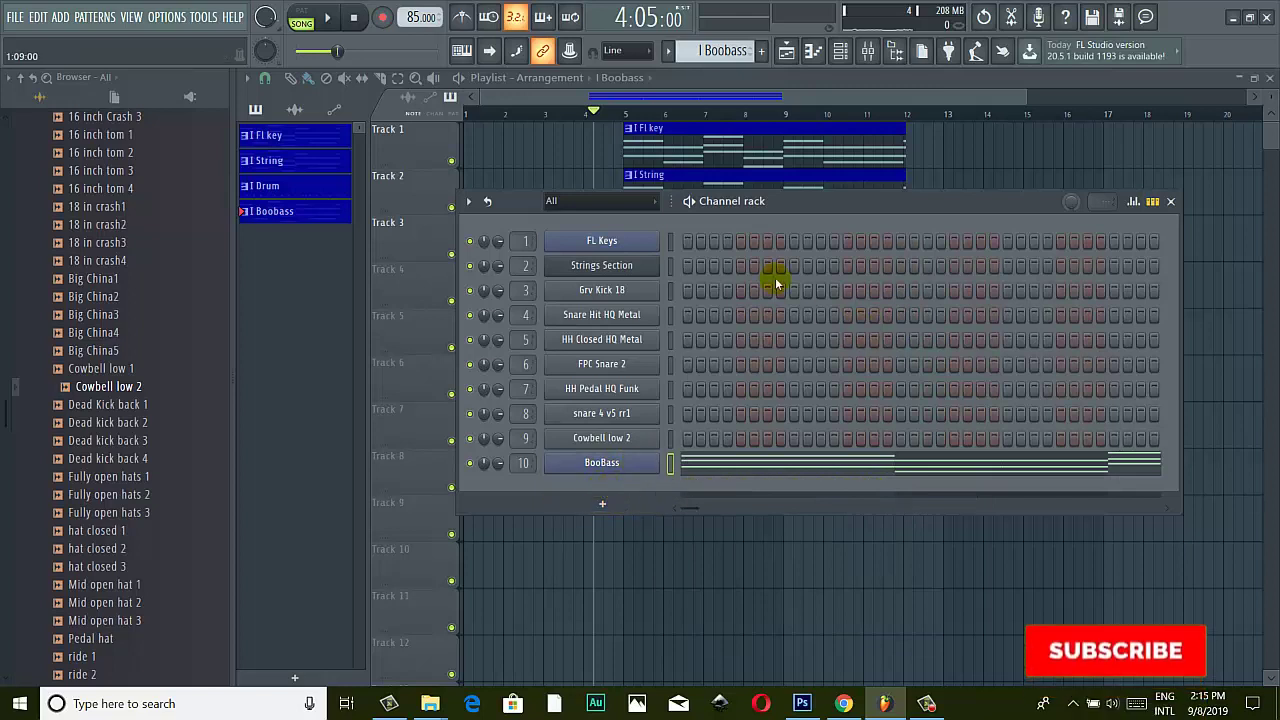
Listen to the I Boobass pattern in pattern mode and check its Insert 10 track in the mixer.
left_click(690, 201)
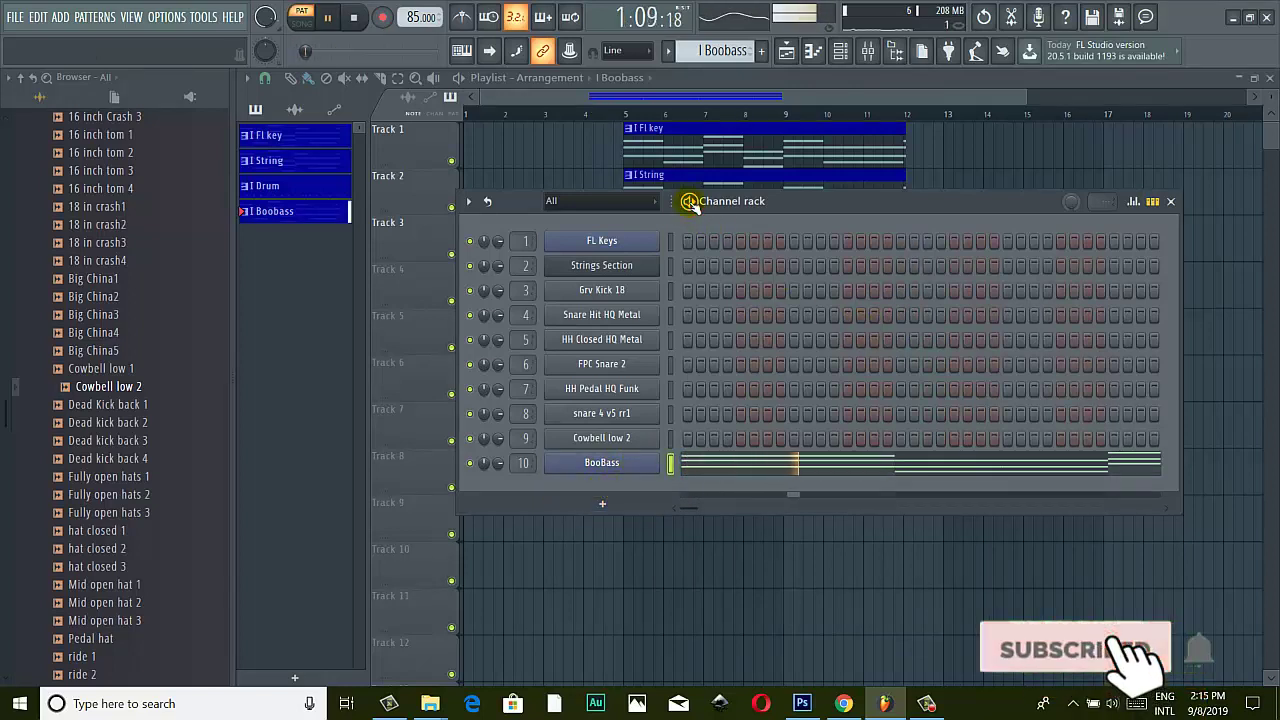
key("space")
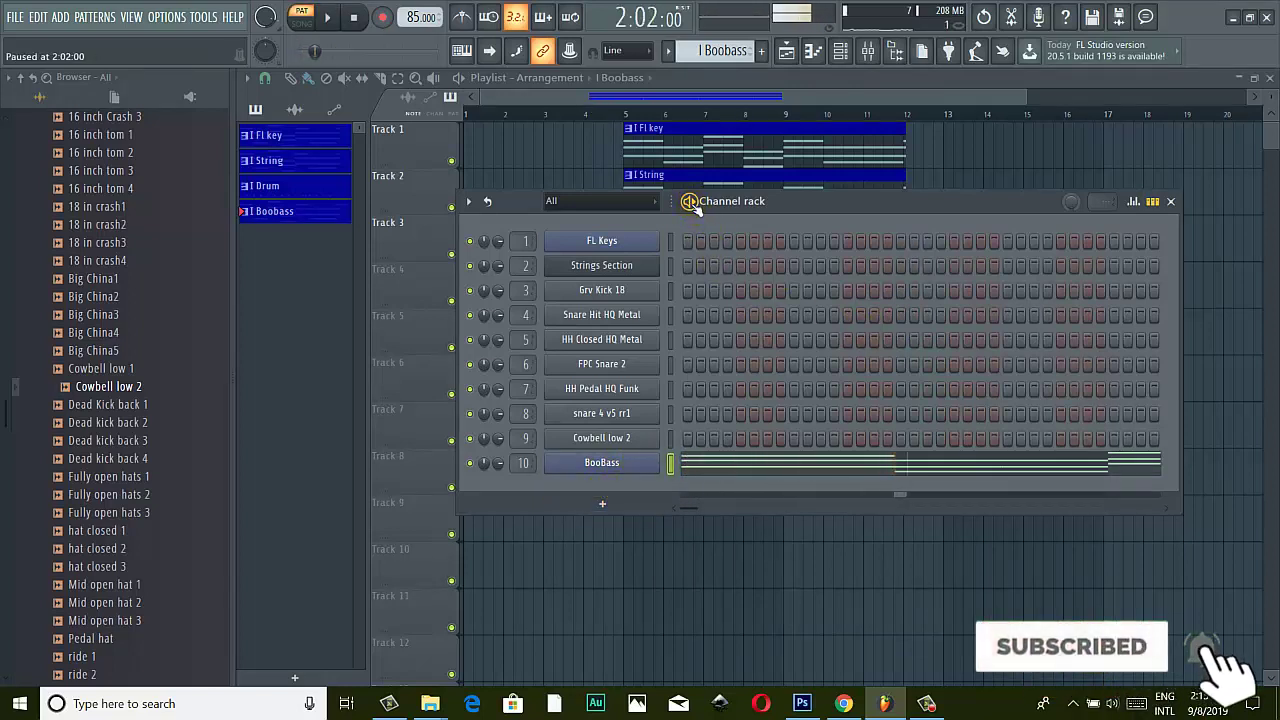
left_click(1170, 201)
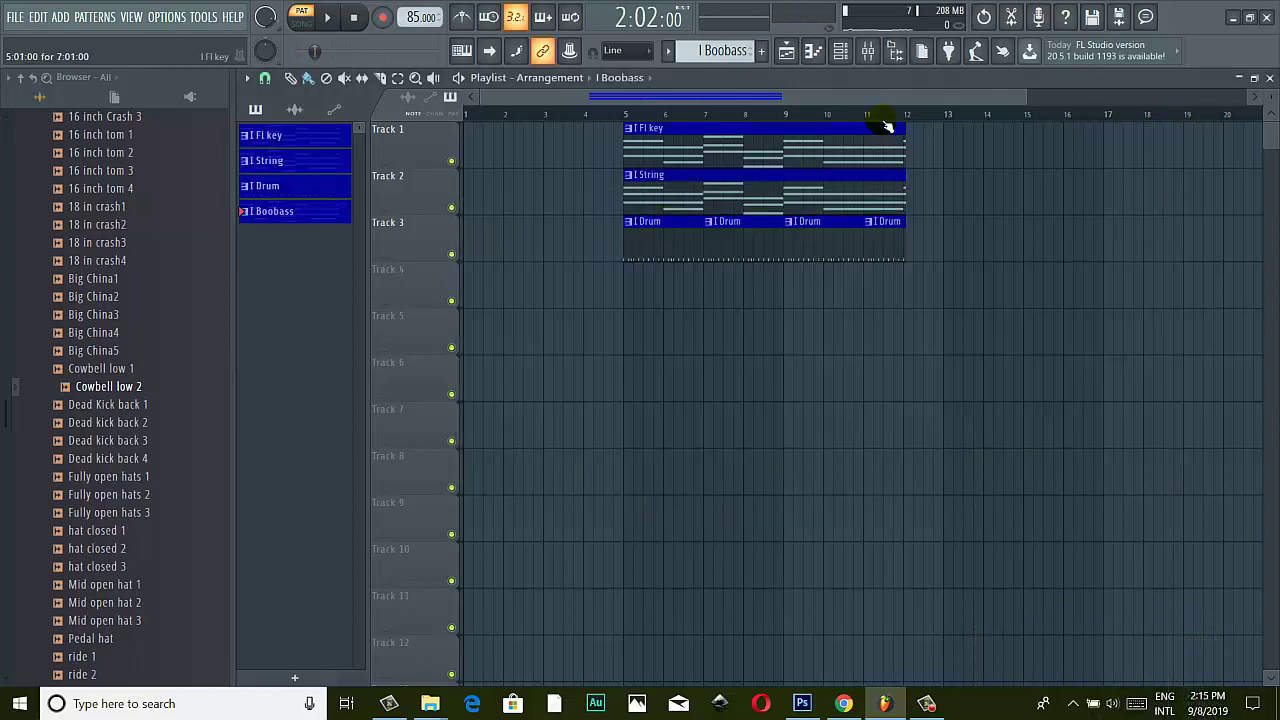
left_click(868, 51)
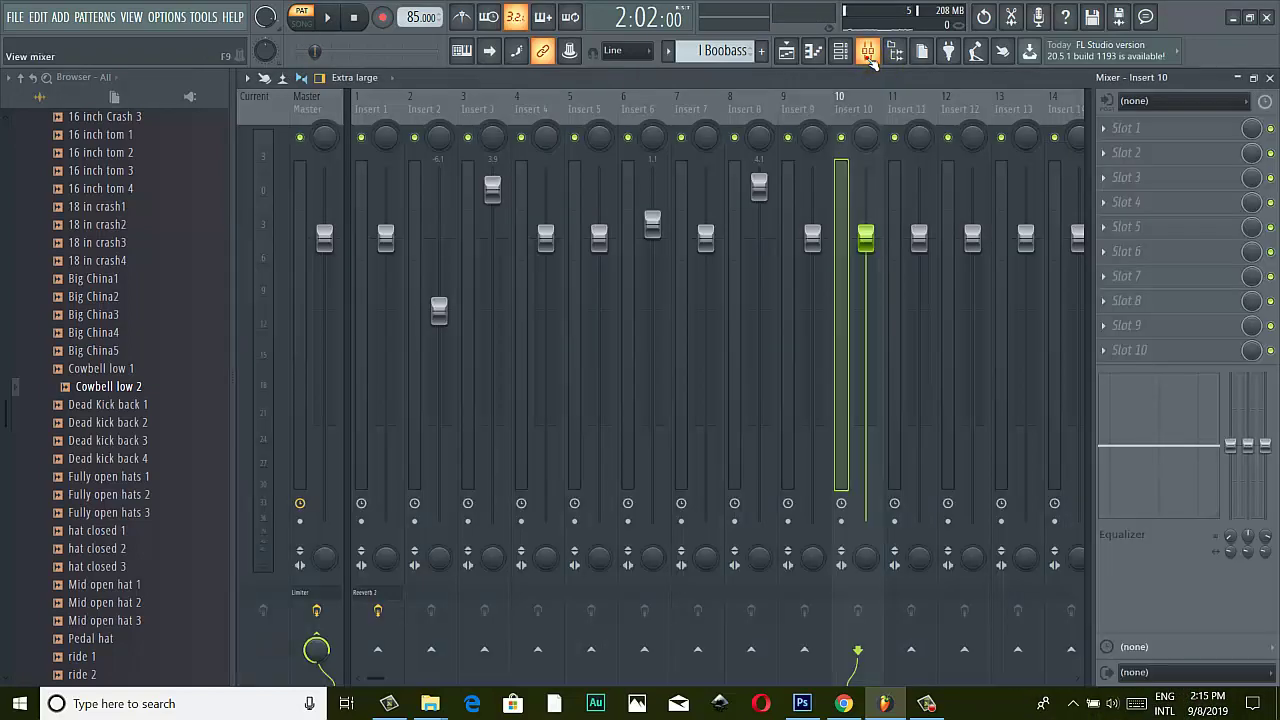
left_click(1268, 79)
Open the BooBass channel's notes in the piano roll with all eight bars in view.
left_click(840, 51)
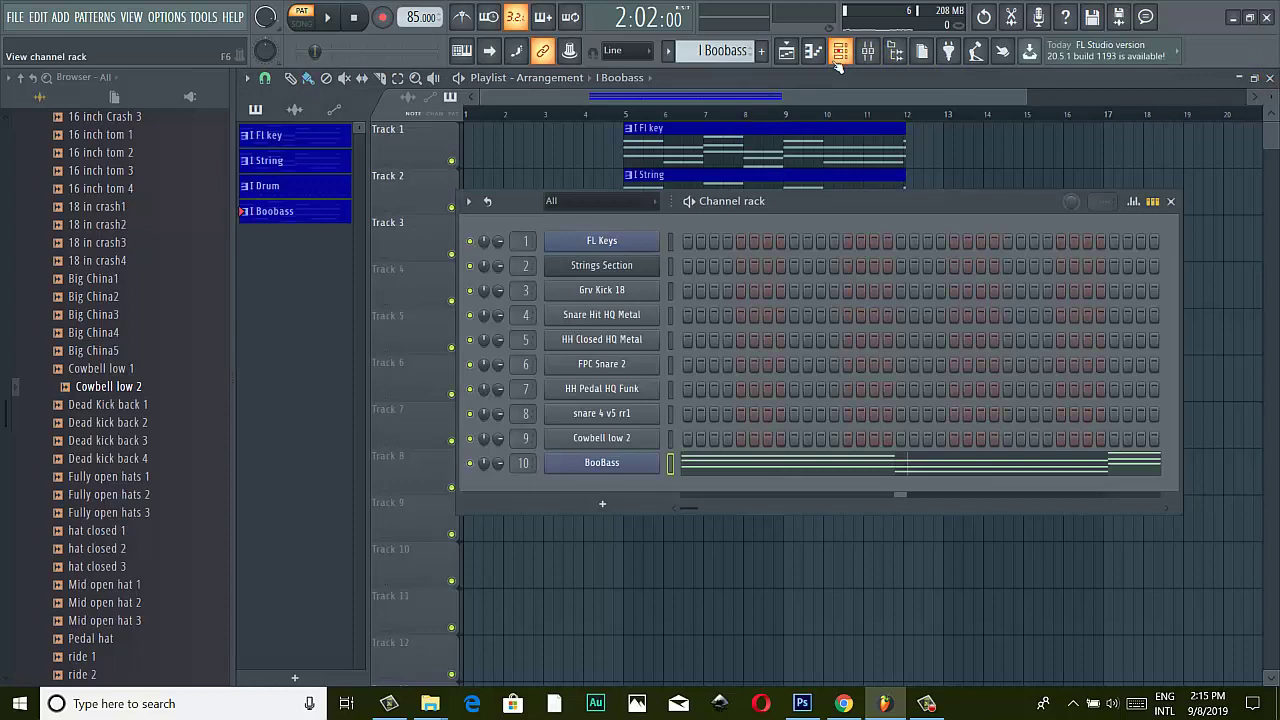
right_click(615, 465)
left_click(700, 464)
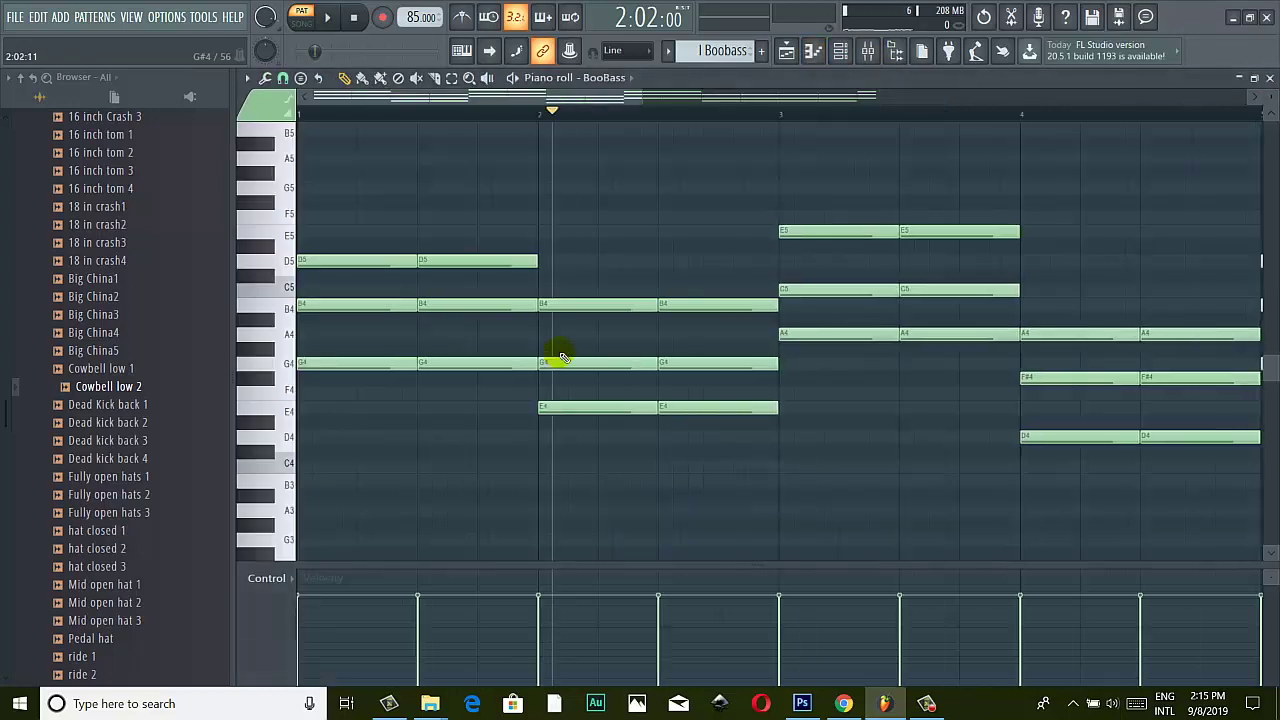
scroll(560, 350, "down", 3)
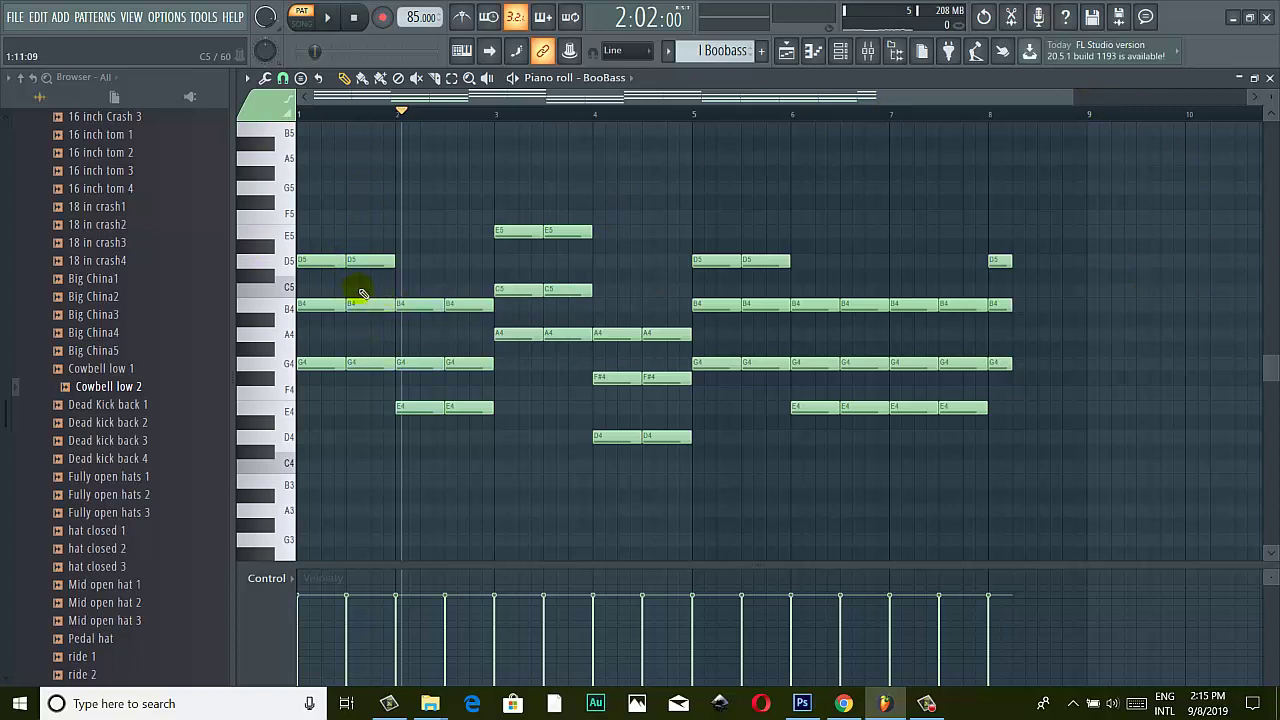
Set the playback position within bar 1 and audition the first chord's D5, B4 and G4 notes on the piano keys.
left_click(327, 117)
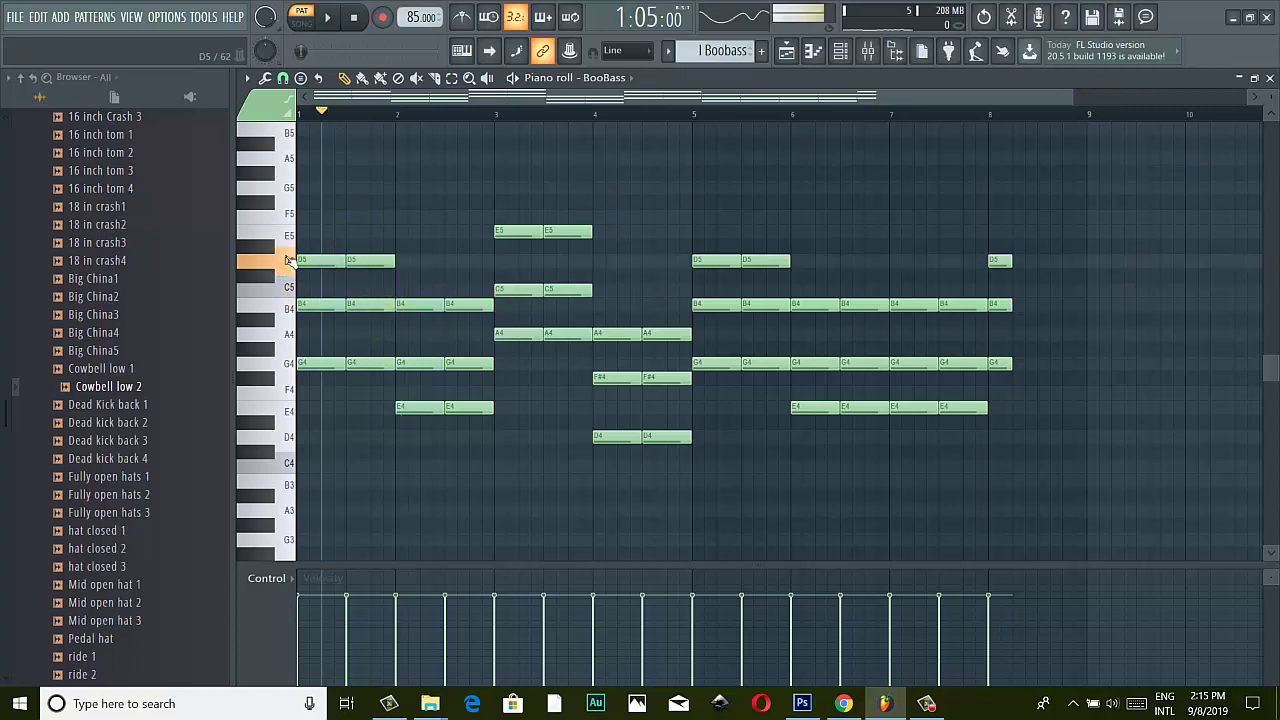
left_click(287, 308)
left_click(283, 363)
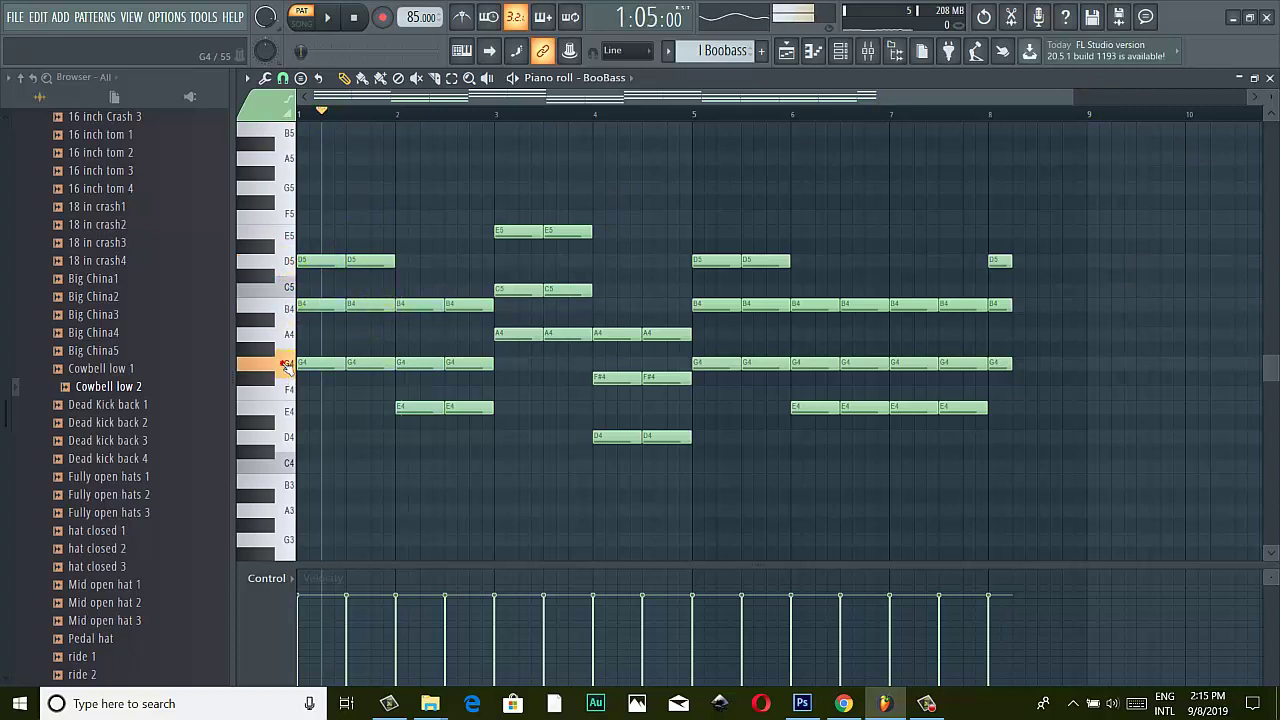
Compare the opening chord's G4, D5 and B4 pitches by sounding them individually in the BooBass piano roll.
left_click(287, 362)
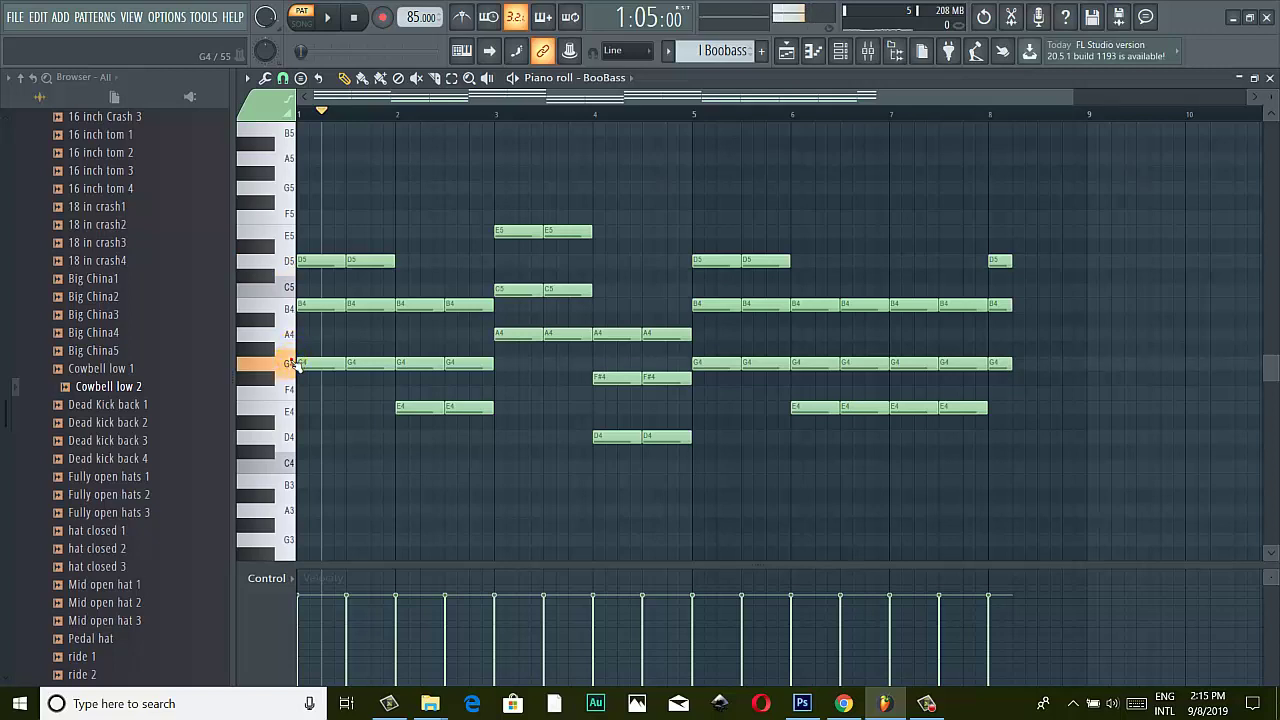
left_click(287, 261)
left_click(287, 305)
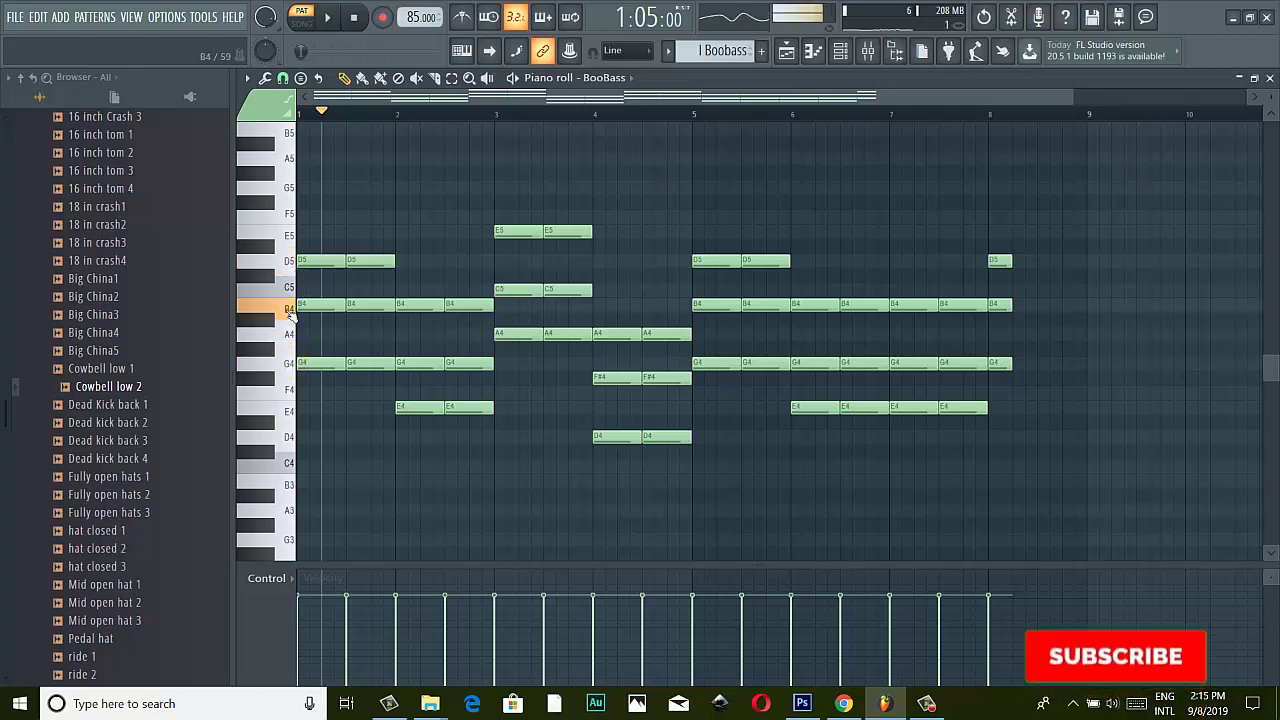
left_click(287, 364)
left_click(285, 364)
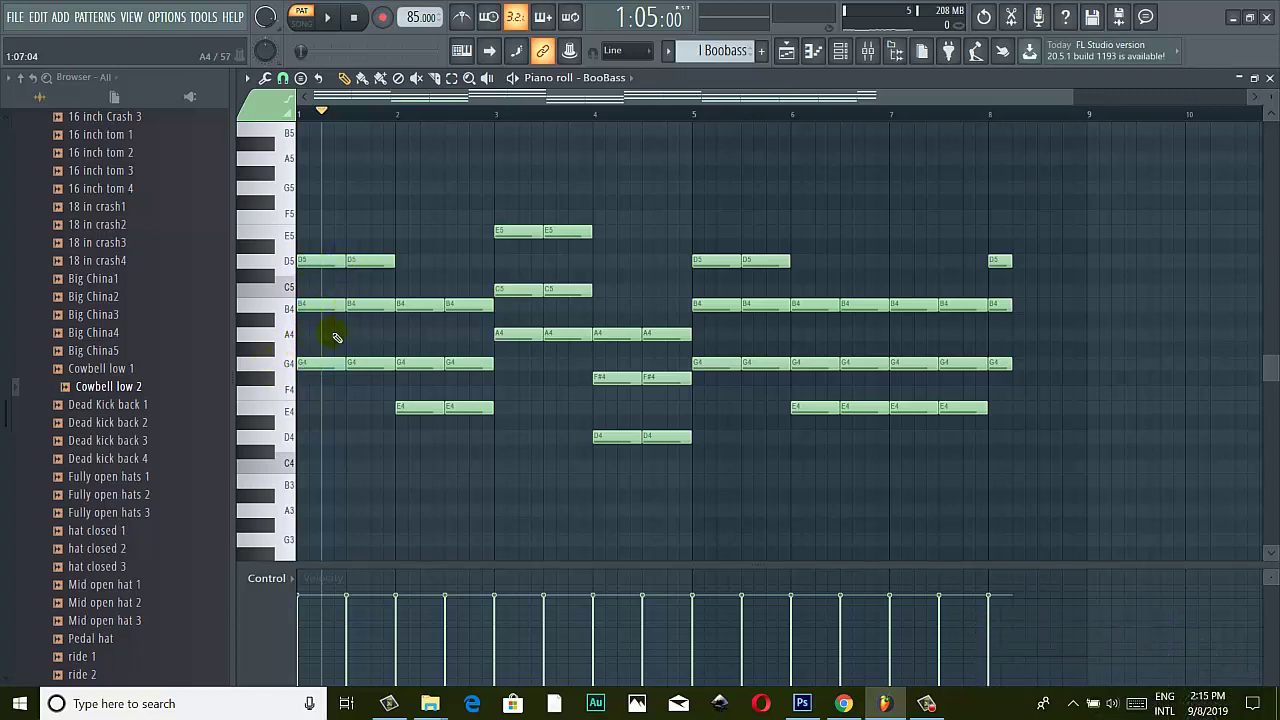
left_click(337, 300)
left_click(381, 301)
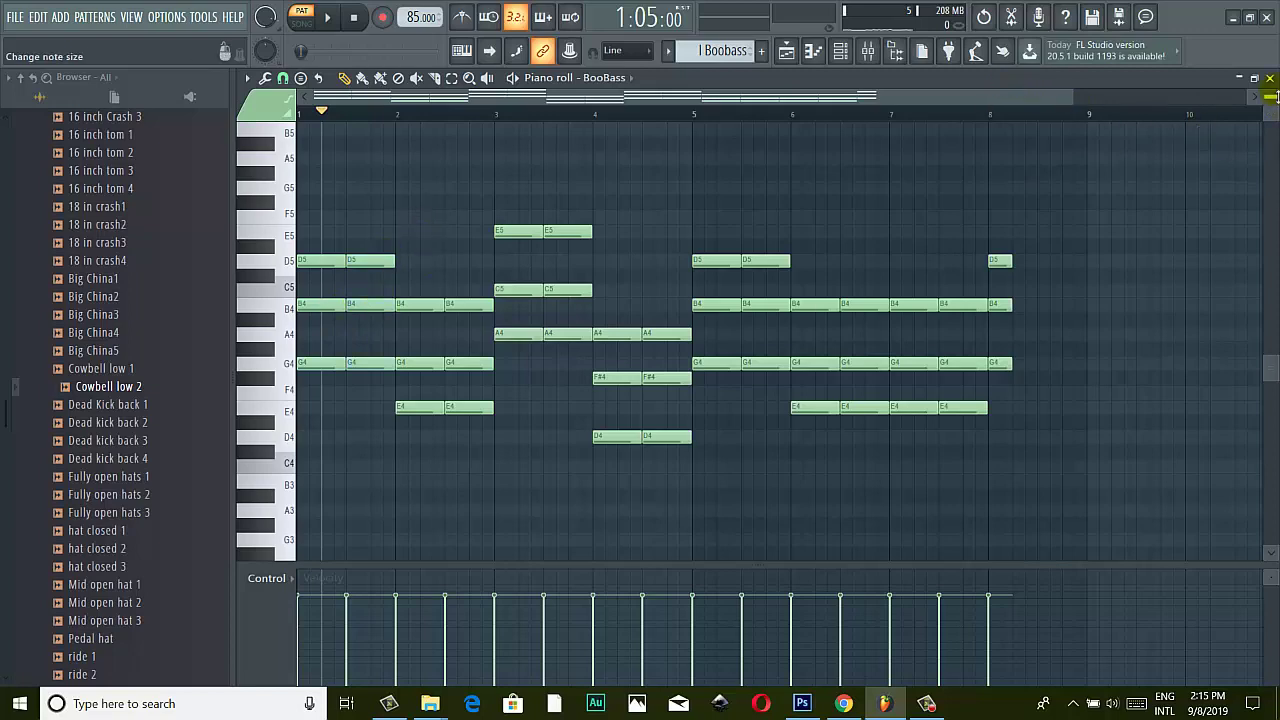
Switch to the I Drum pattern and open the Grv Kick 18 channel's notes across bars 1 and 2 in the piano roll.
left_click(1270, 78)
left_click(959, 203)
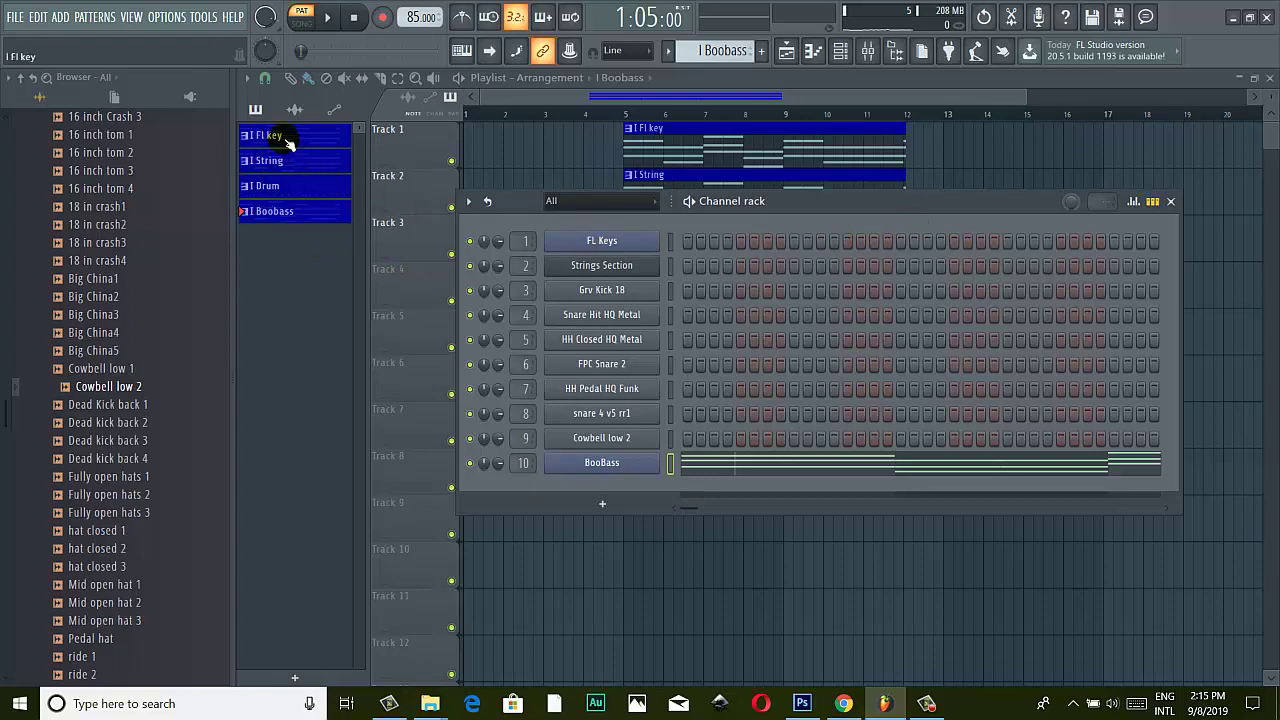
left_click(280, 188)
left_click(840, 51)
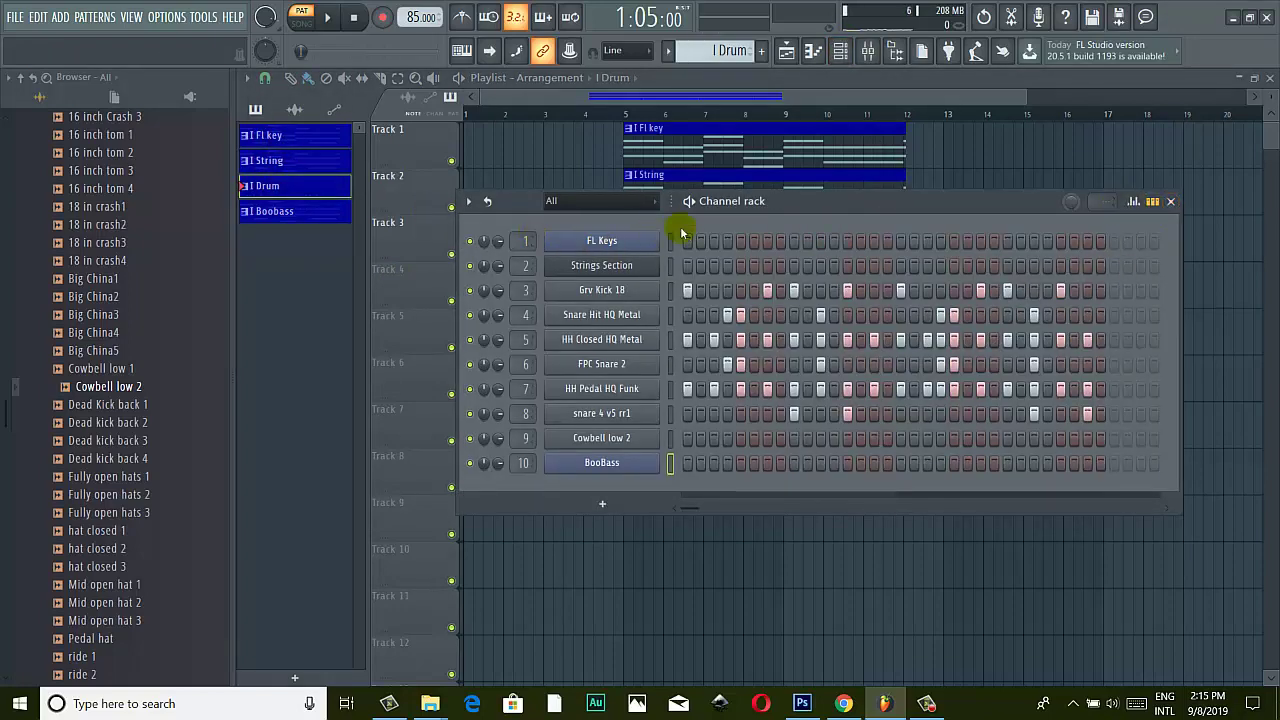
left_click(1171, 201)
key("F7")
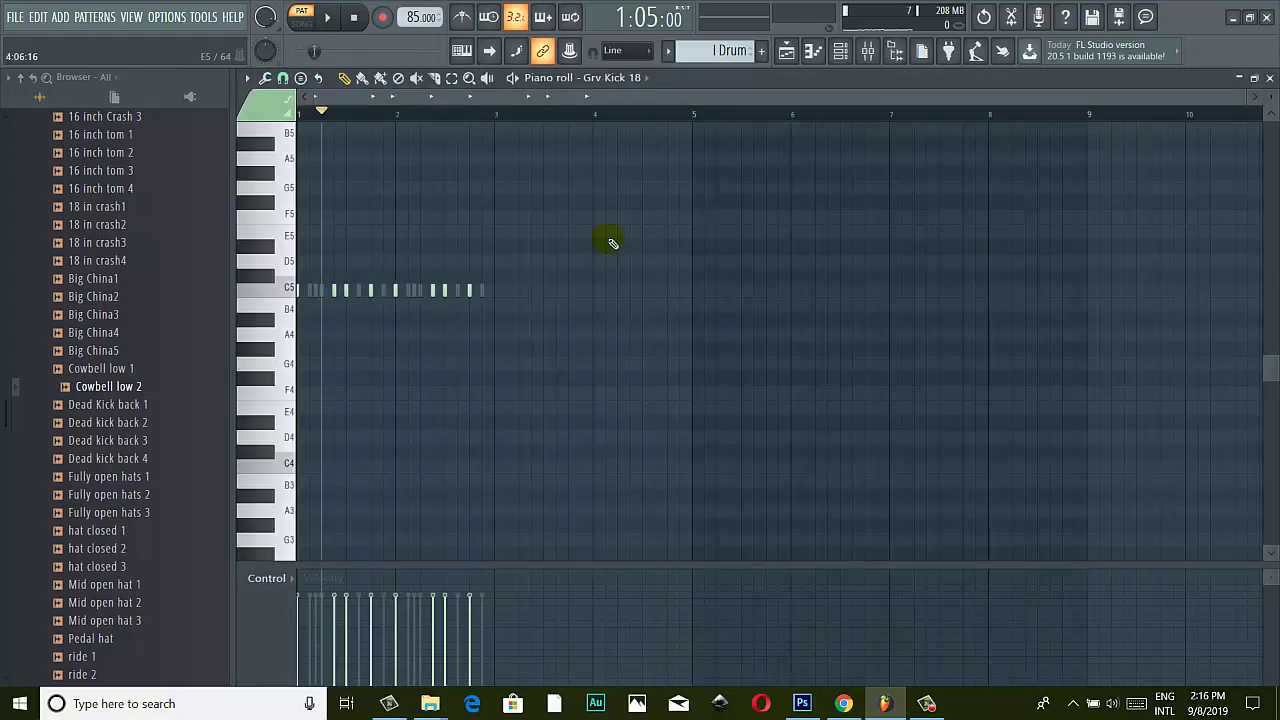
scroll(420, 278, "up", 6)
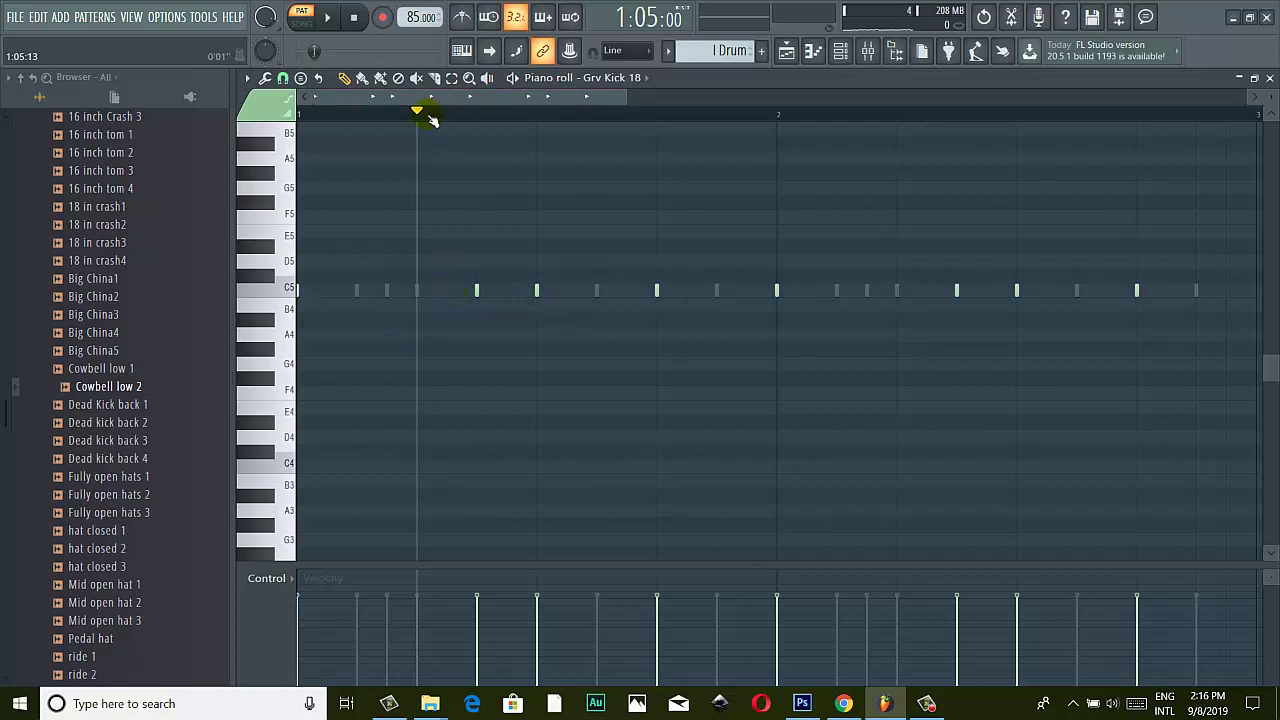
Play the I Drum pattern from the start of bar 1 and listen to the kick rhythm.
left_click(286, 300)
left_click(479, 296)
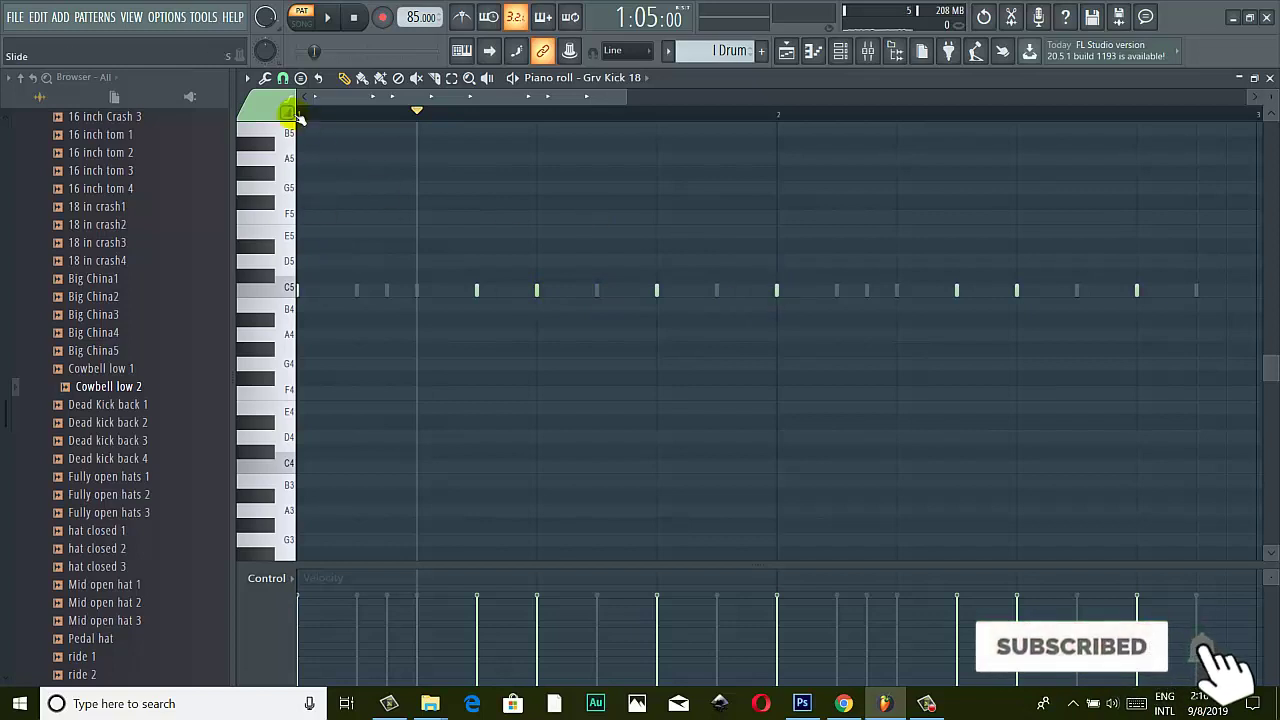
left_click(299, 112)
key("space")
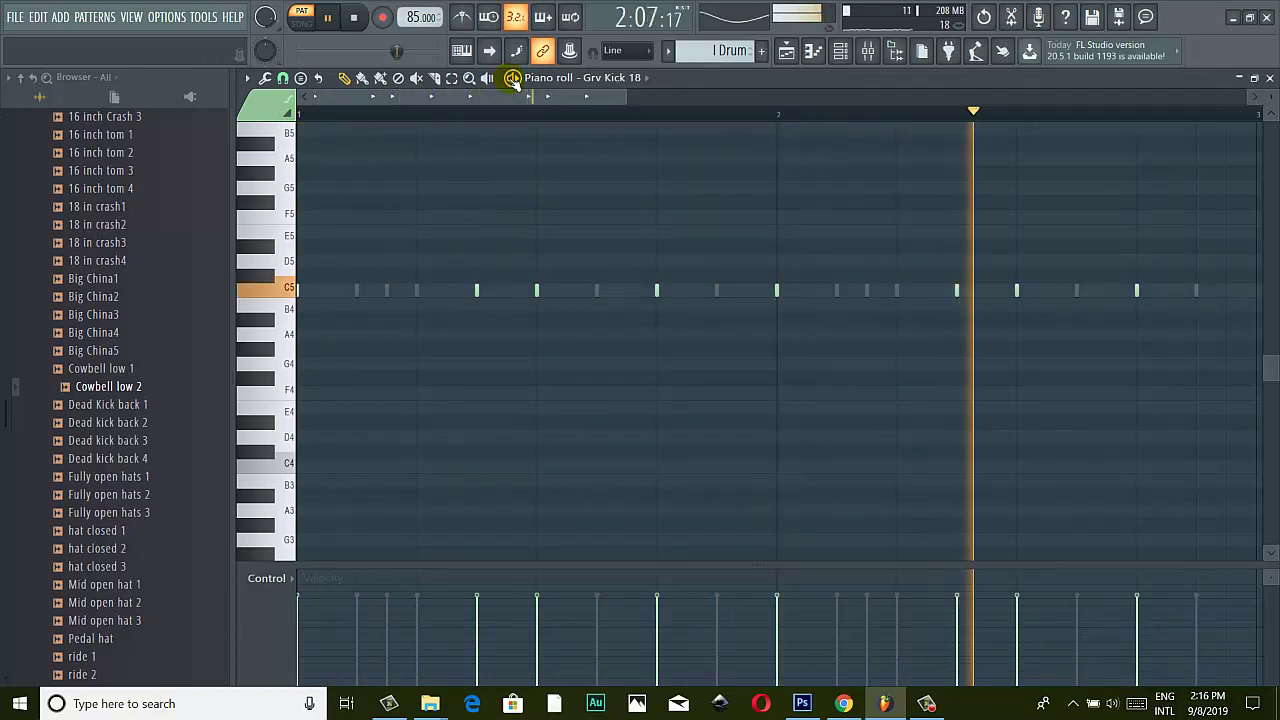
key("space")
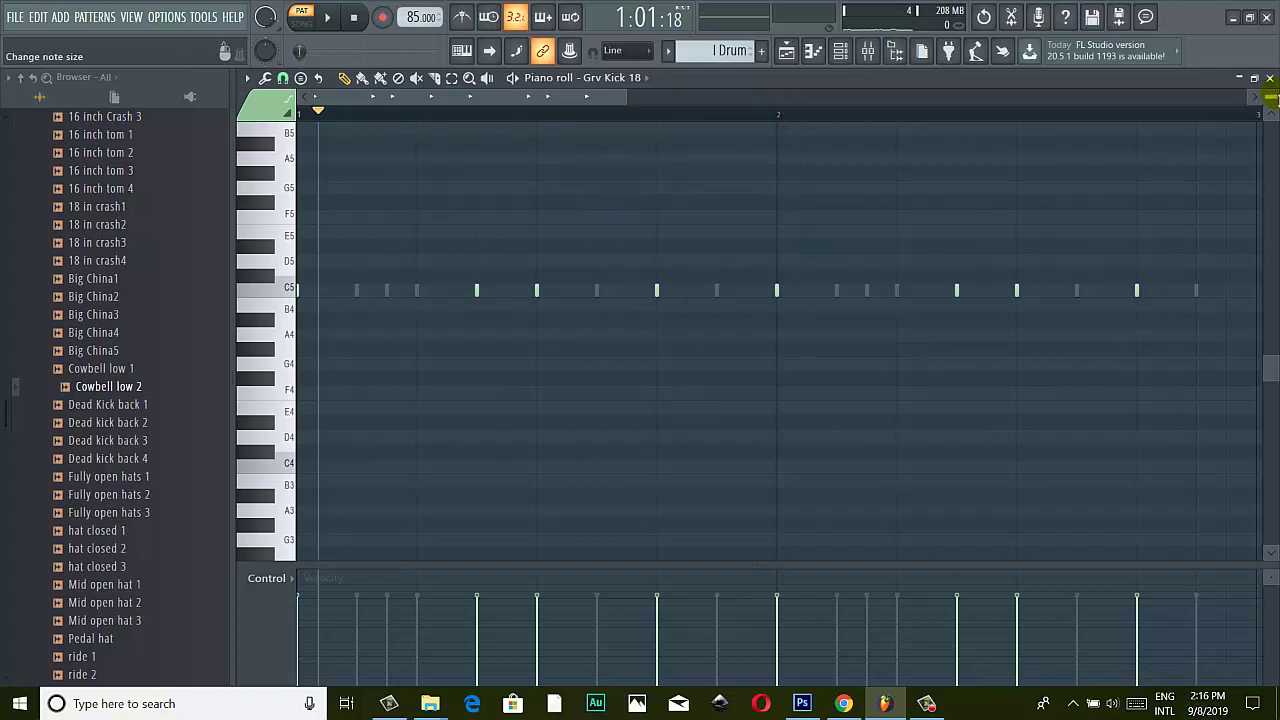
Reopen the I Boobass pattern's BooBass notes in the piano roll and examine the repeated chord in the second half of bar 1.
left_click(1270, 77)
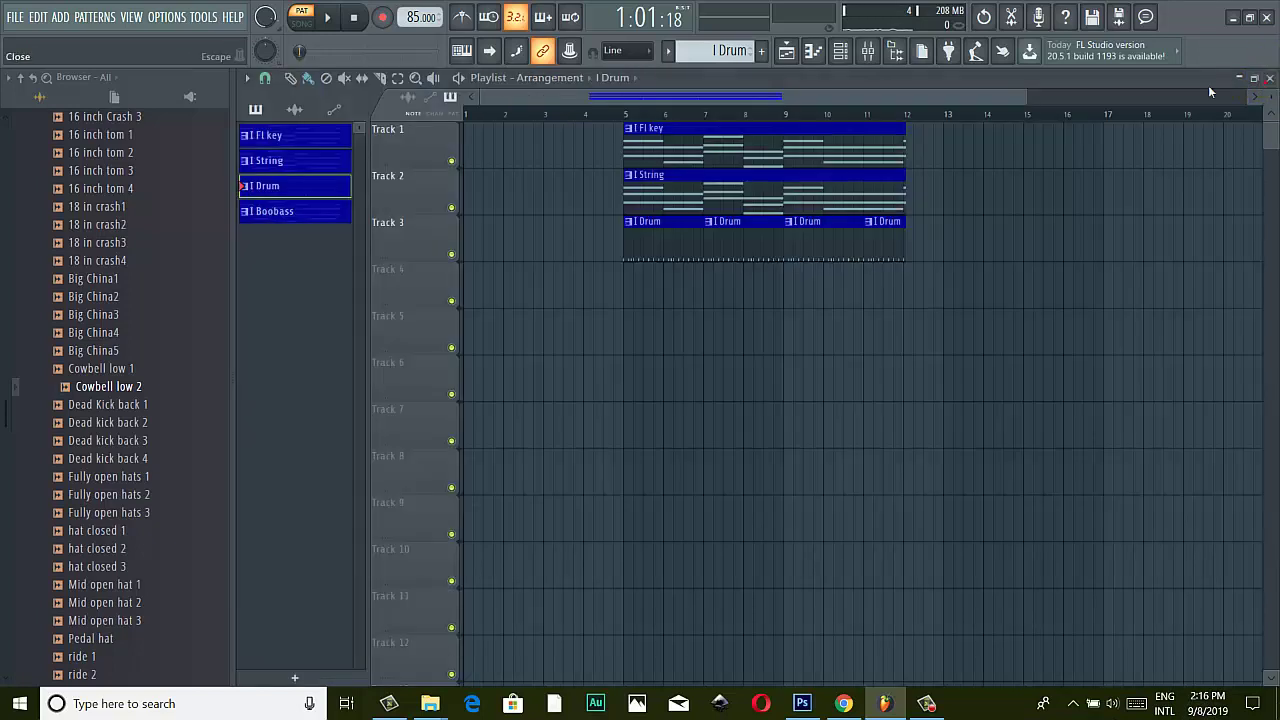
left_click(285, 218)
double_click(283, 214)
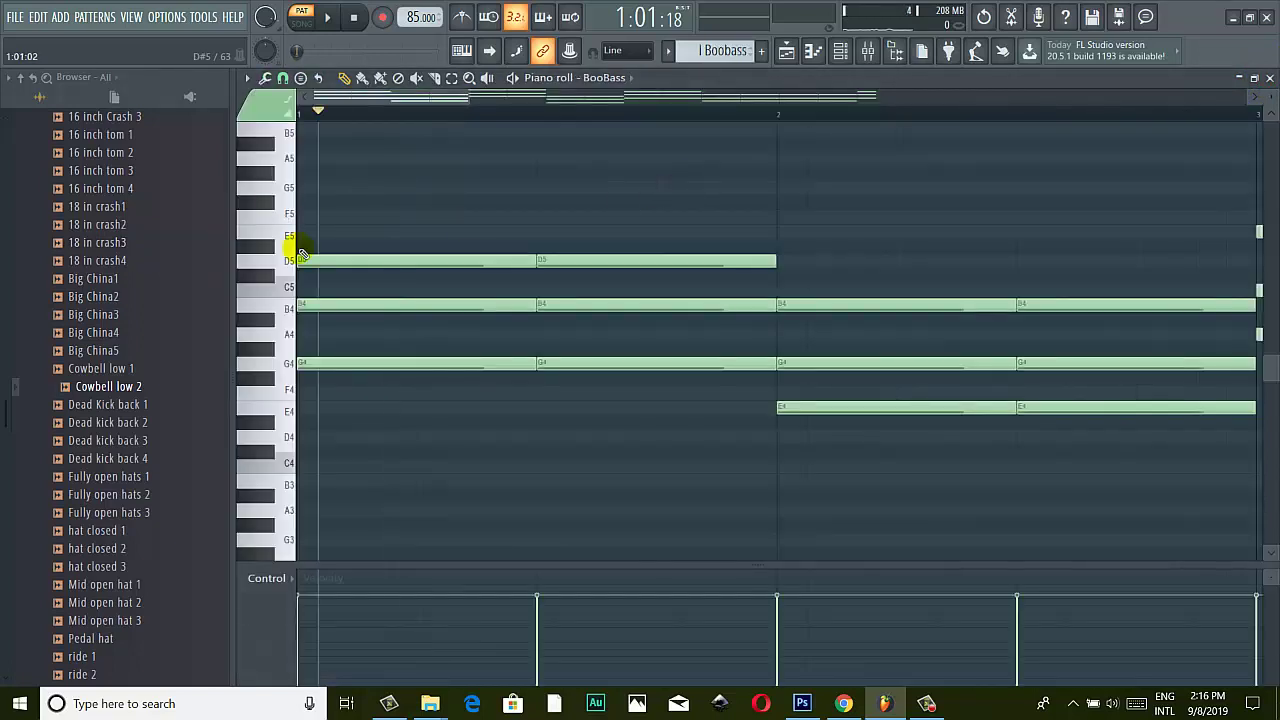
scroll(343, 243, "down", 2, "ctrl")
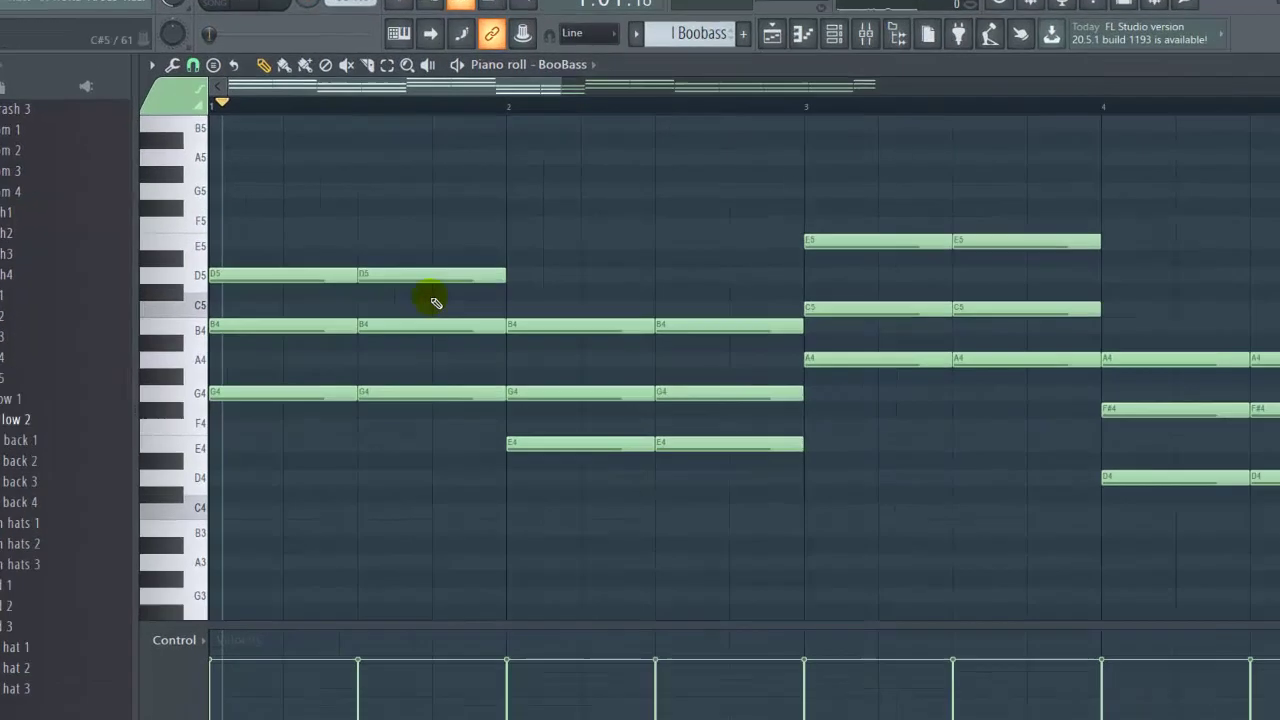
left_click(490, 269)
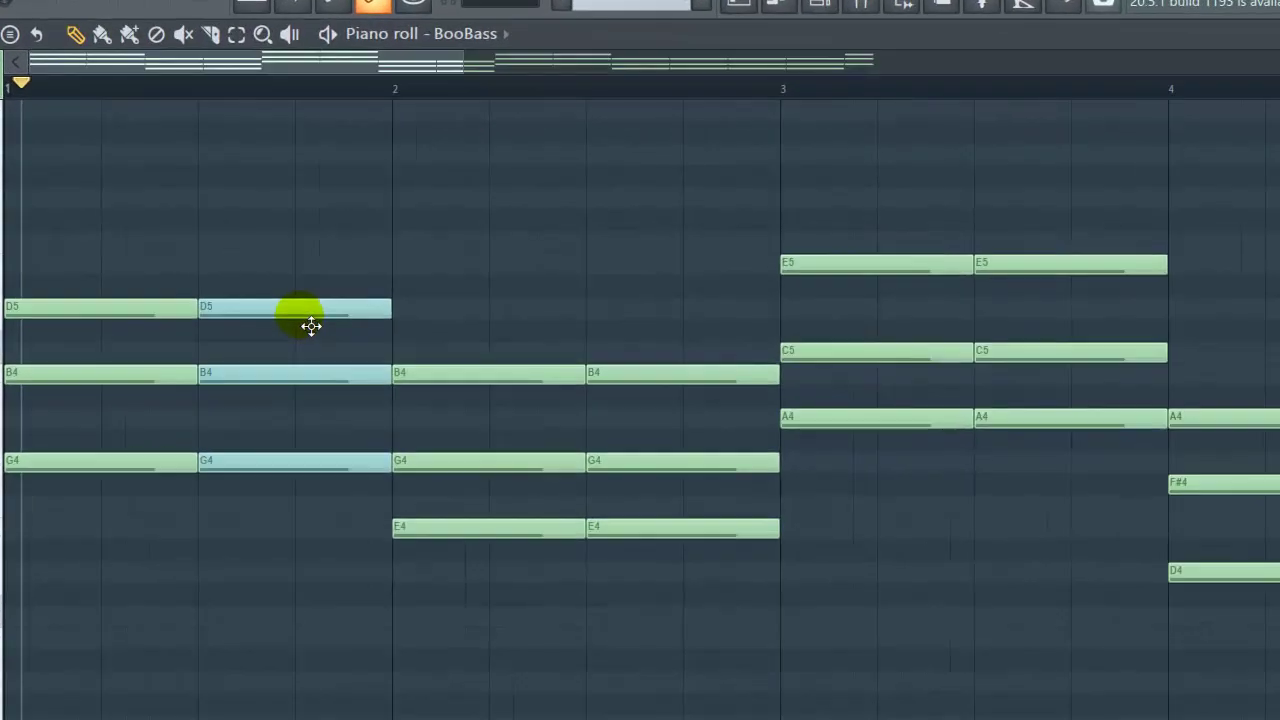
left_click(313, 329)
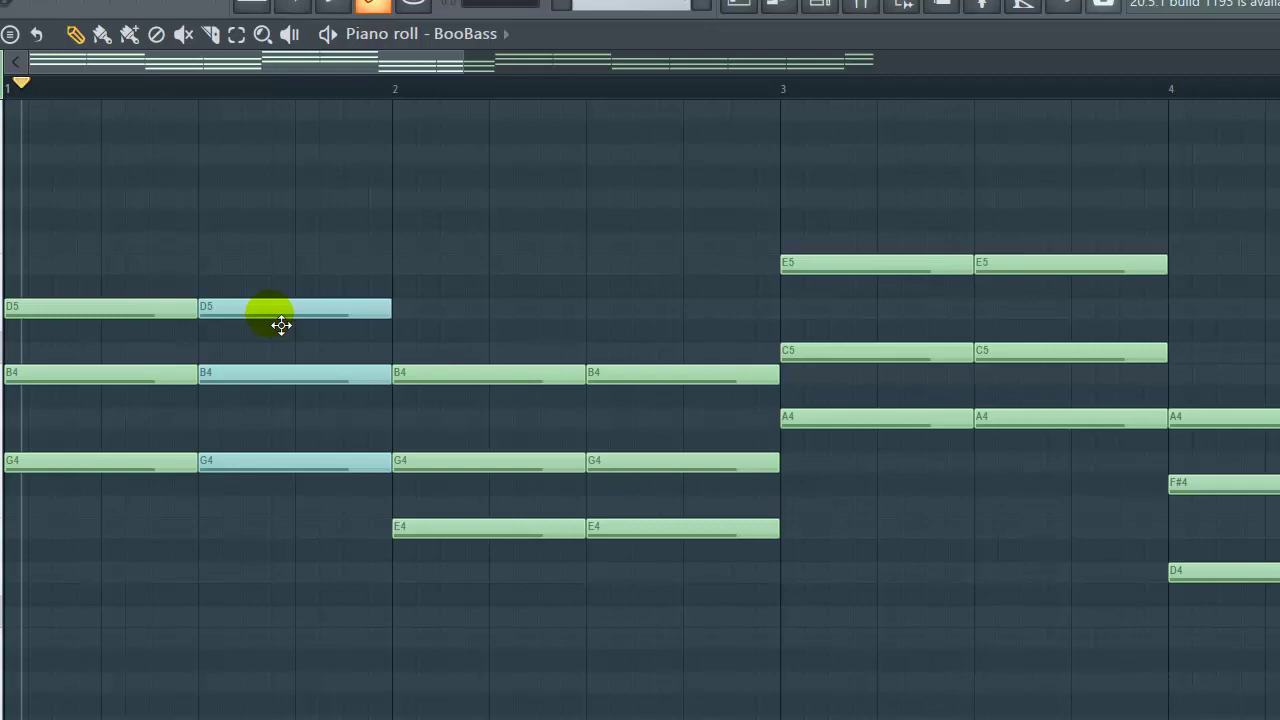
left_click(281, 324)
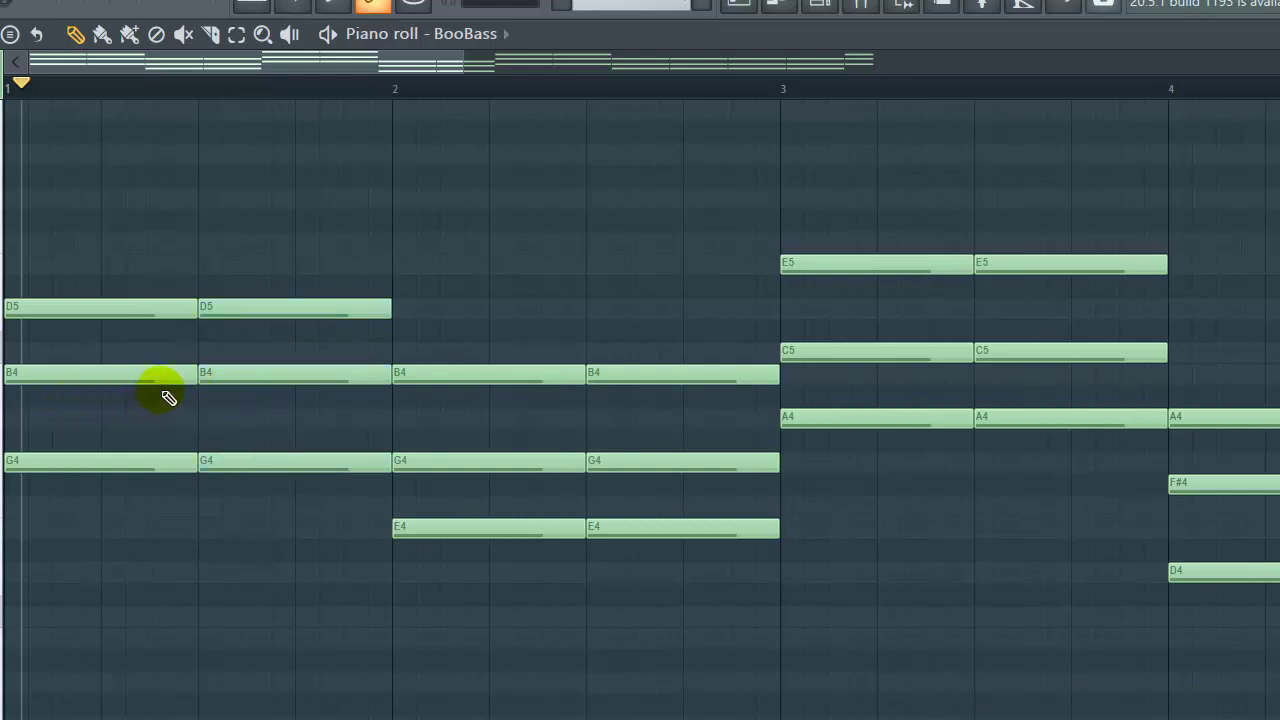
Replace the chord in the first half of bar 1 with a single G4 note eight steps long.
left_click(75, 378)
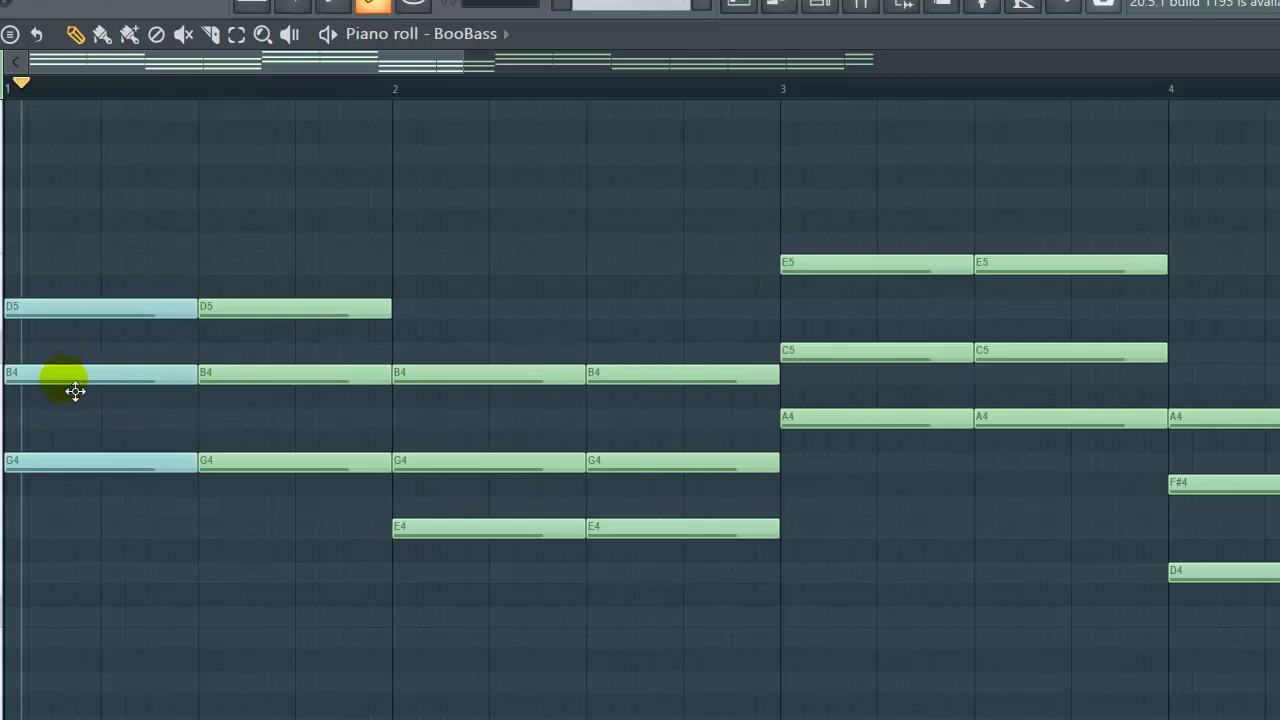
key("Delete")
left_click(12, 463)
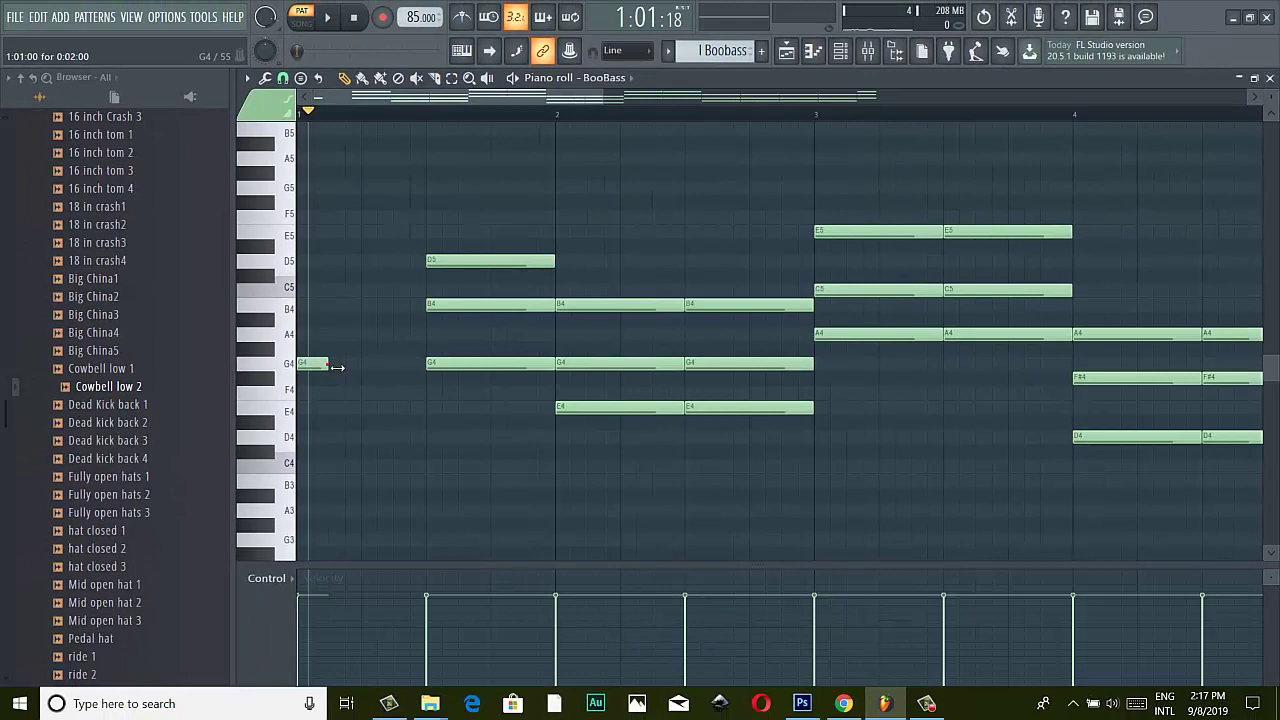
left_click_drag(56, 463, 144, 466)
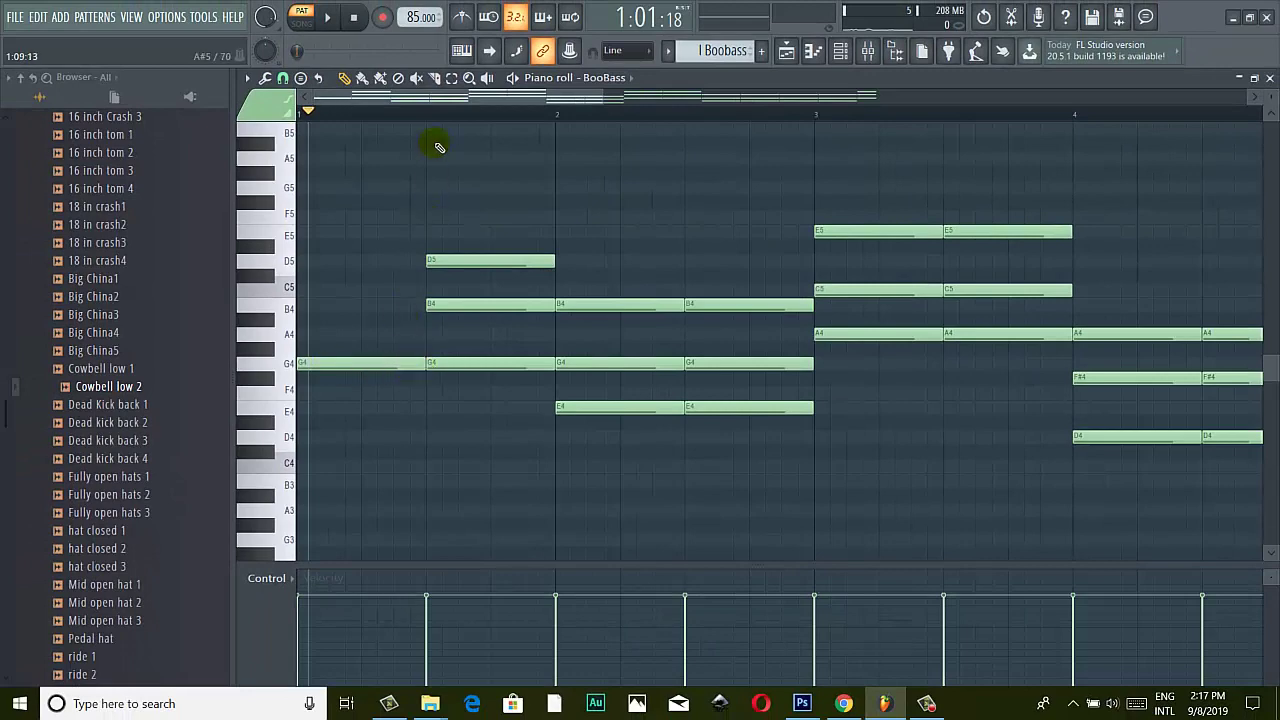
scroll(413, 297, "up", 1)
scroll(455, 105, "up", 1)
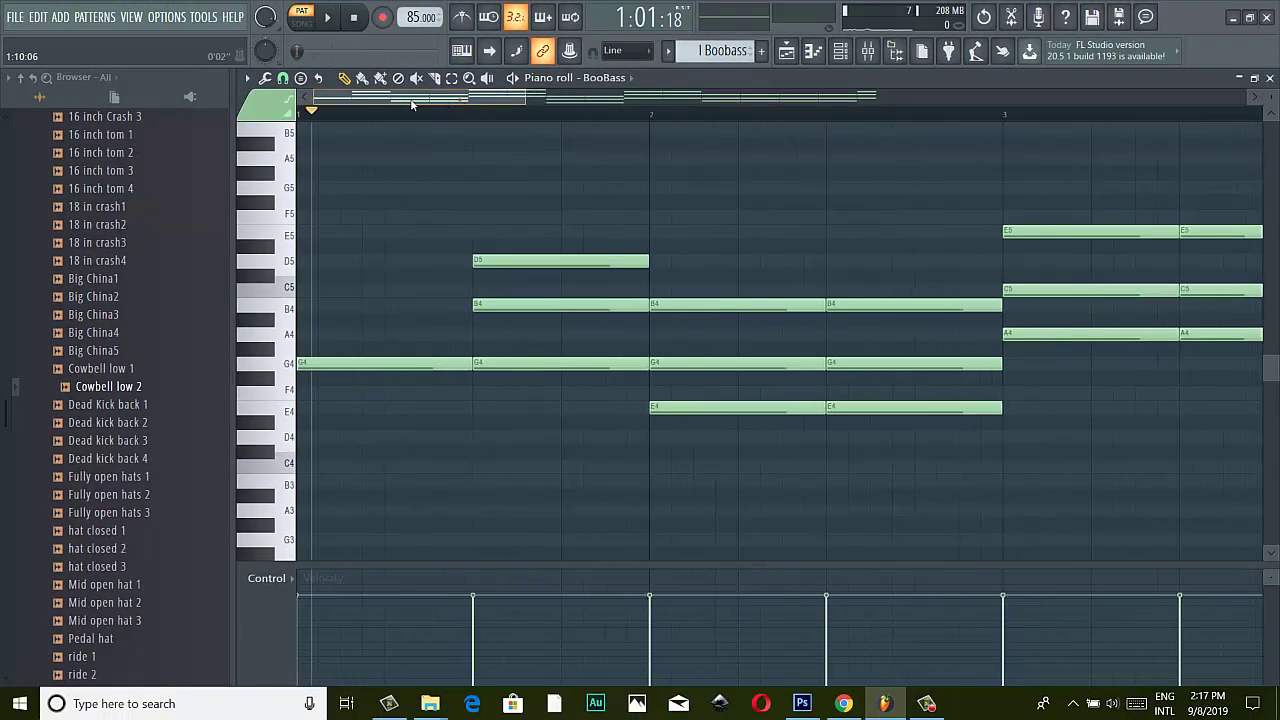
left_click(409, 368)
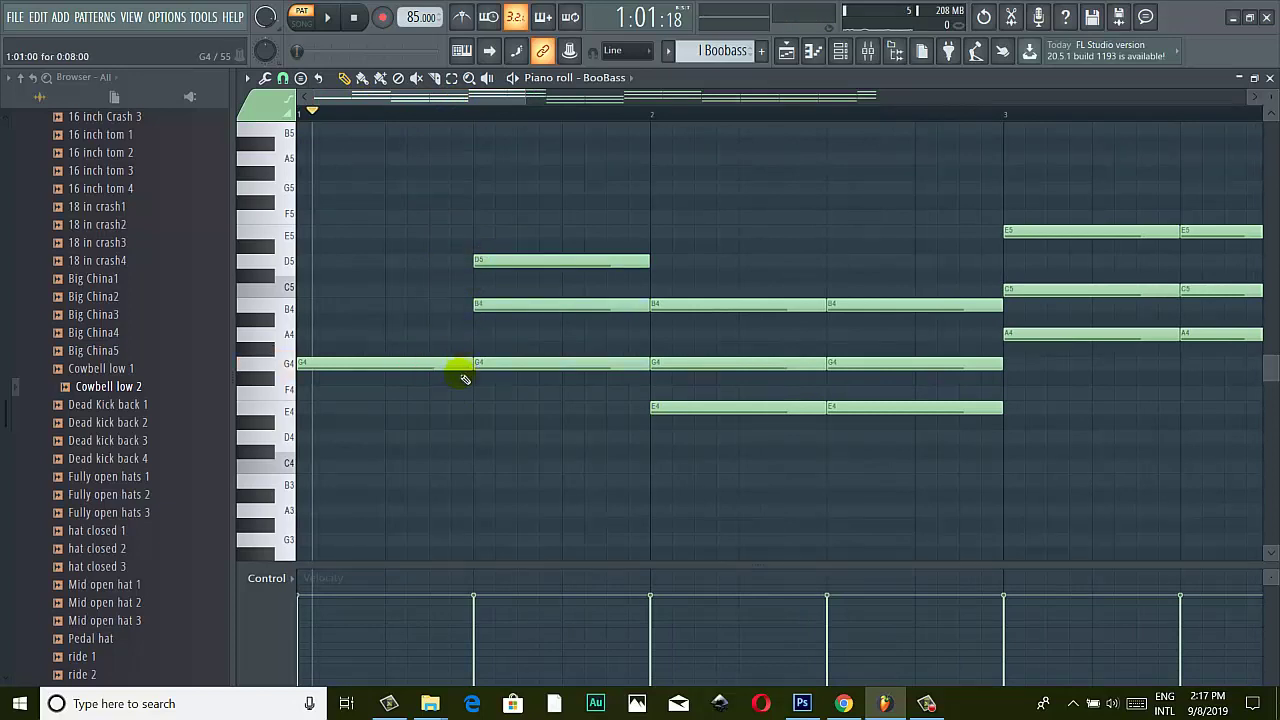
Replace the D5, B4 and G4 chord in the second half of bar 1 with a single eight-step B4 note.
left_click_drag(465, 378, 537, 307)
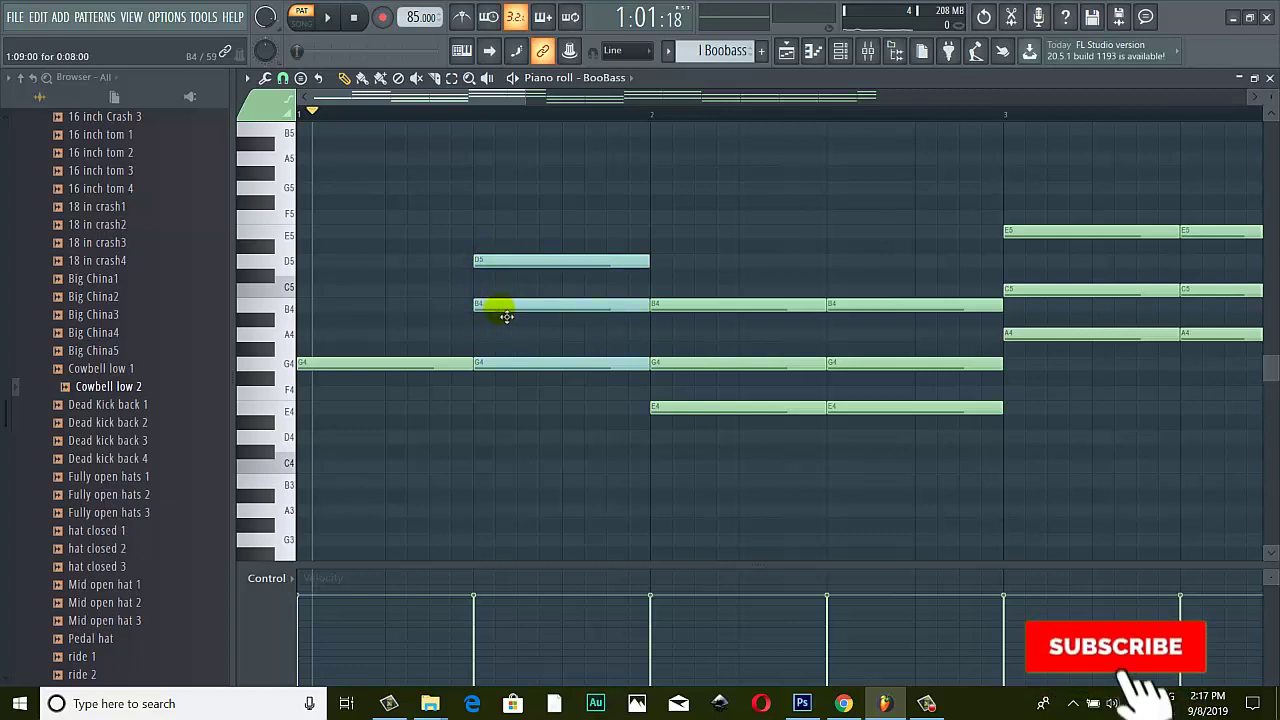
key("Delete")
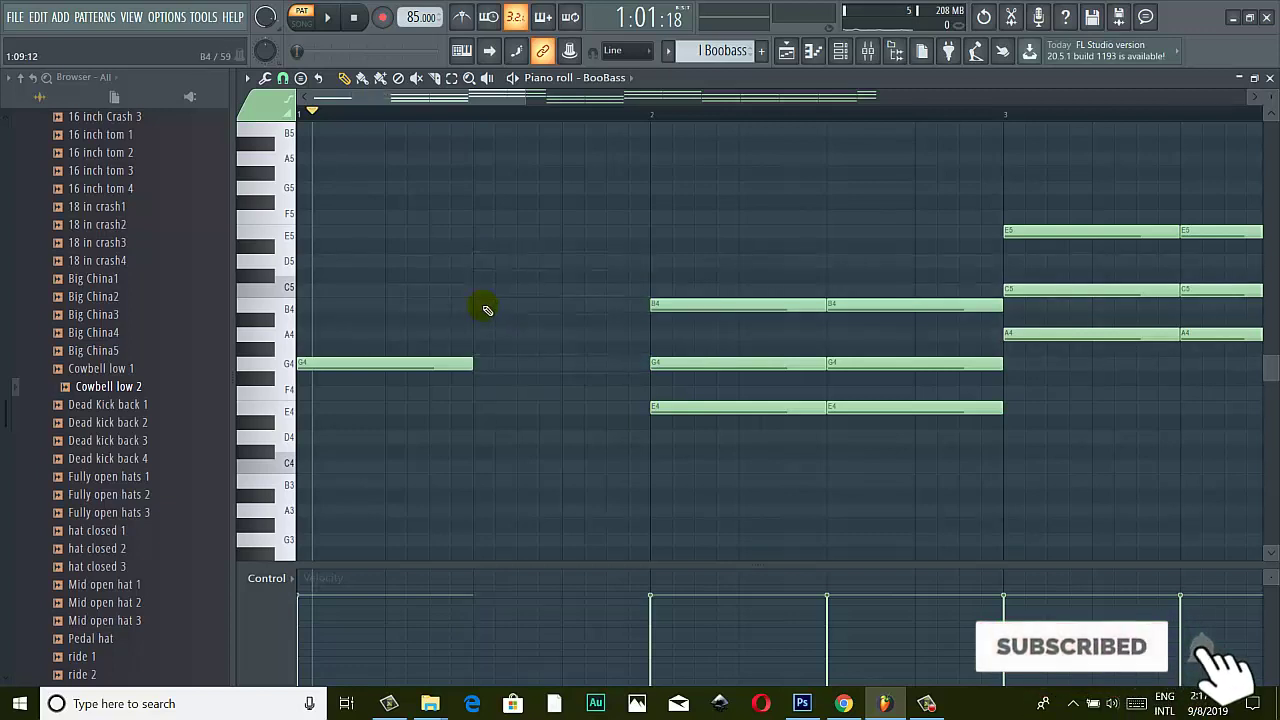
left_click(476, 304)
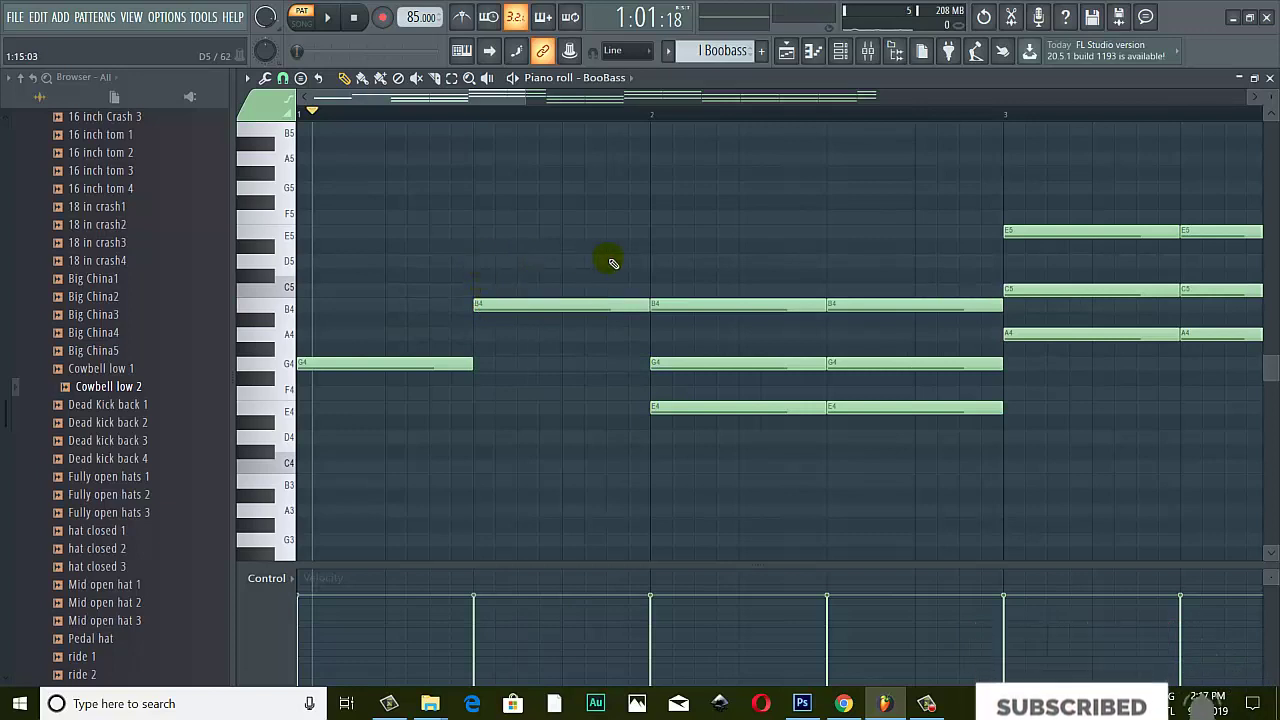
Clear the B4, G4 and E4 chord from the first half of bar 2, along with a trial D5 note.
left_click(668, 261)
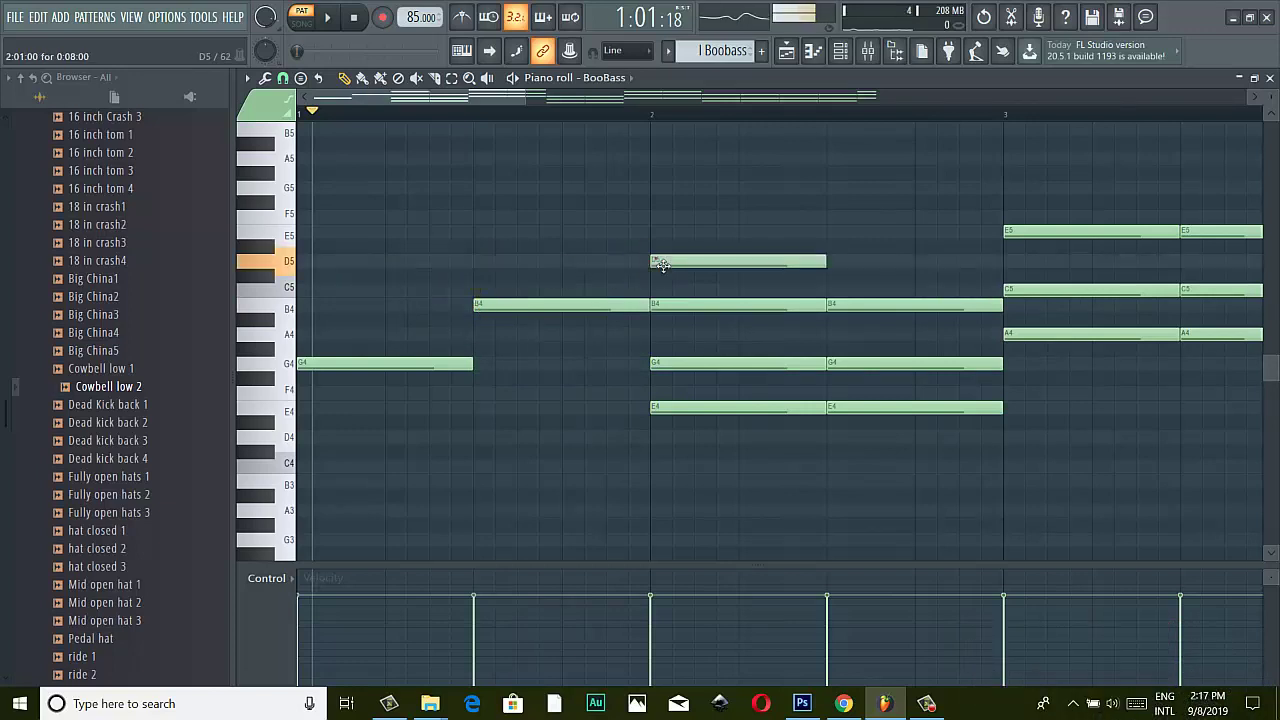
right_click(716, 361)
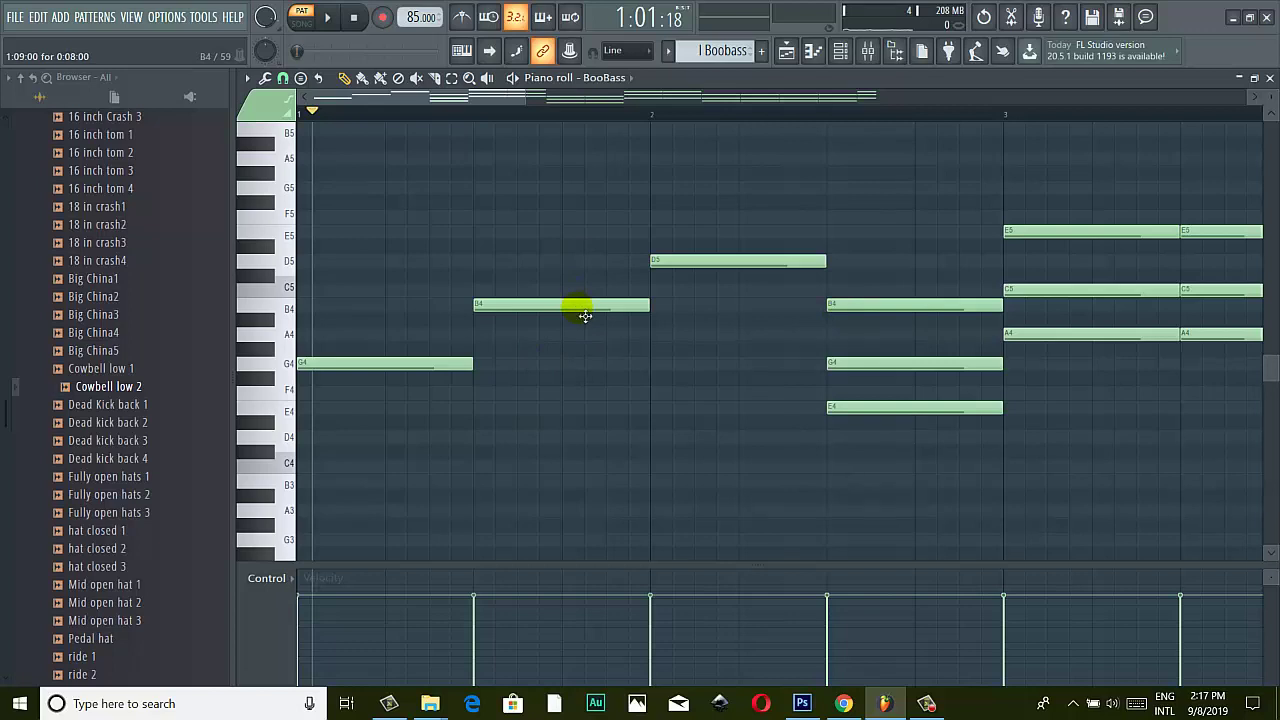
right_click(735, 265)
Shorten bar 1's B4 note to four steps and add a four-step D5 note directly after it.
left_click_drag(646, 304, 574, 307)
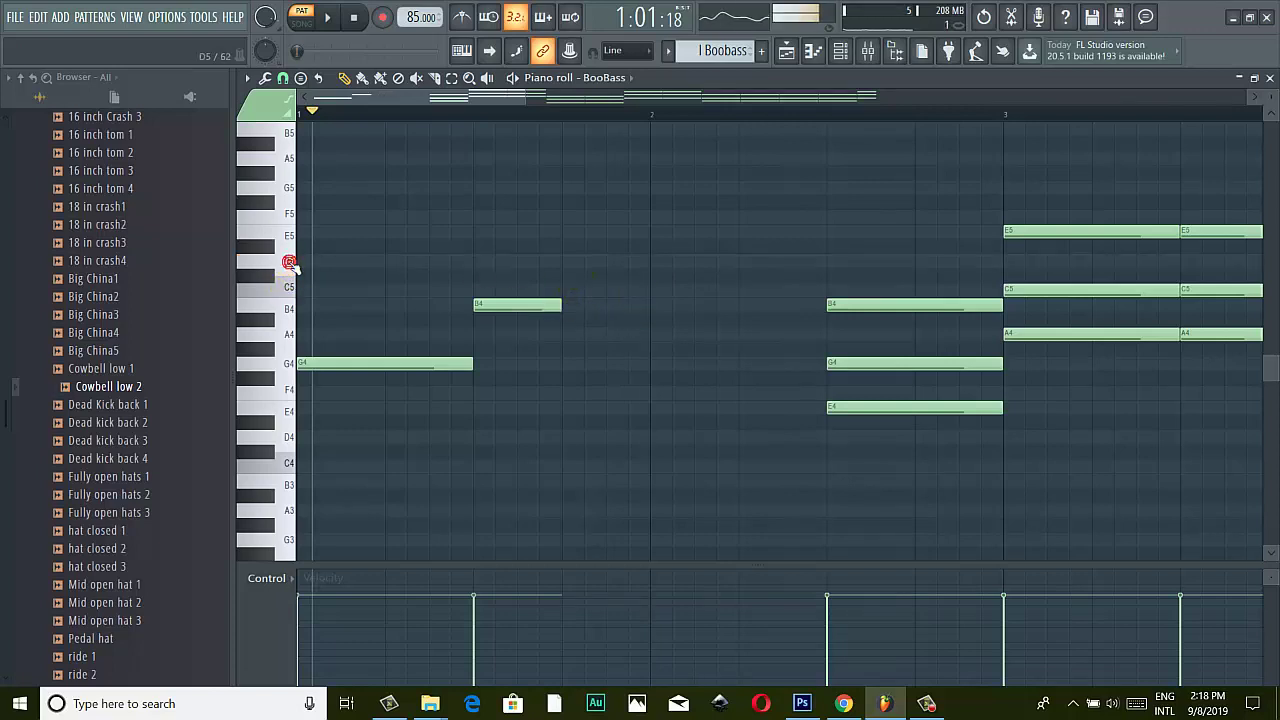
left_click(574, 264)
left_click(626, 262)
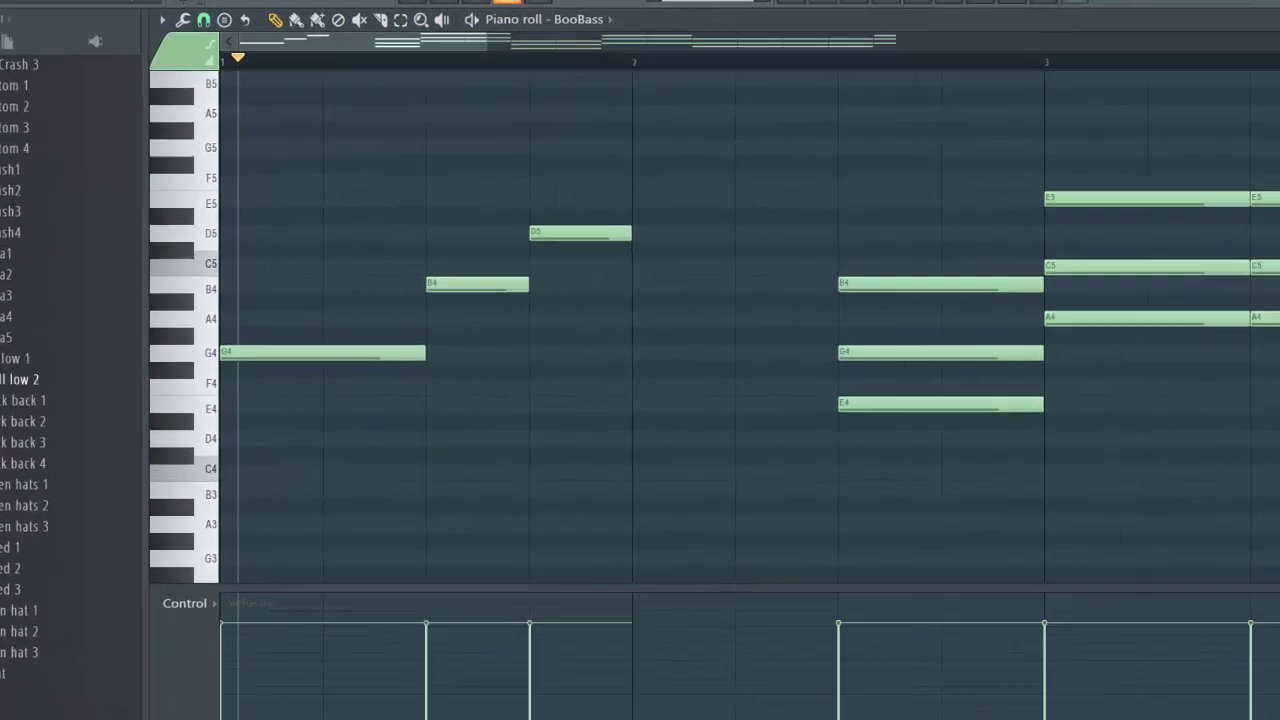
Check the I Drum pattern from the playlist and return to the BooBass notes of the I Boobass pattern.
left_click(1270, 78)
left_click(86, 64)
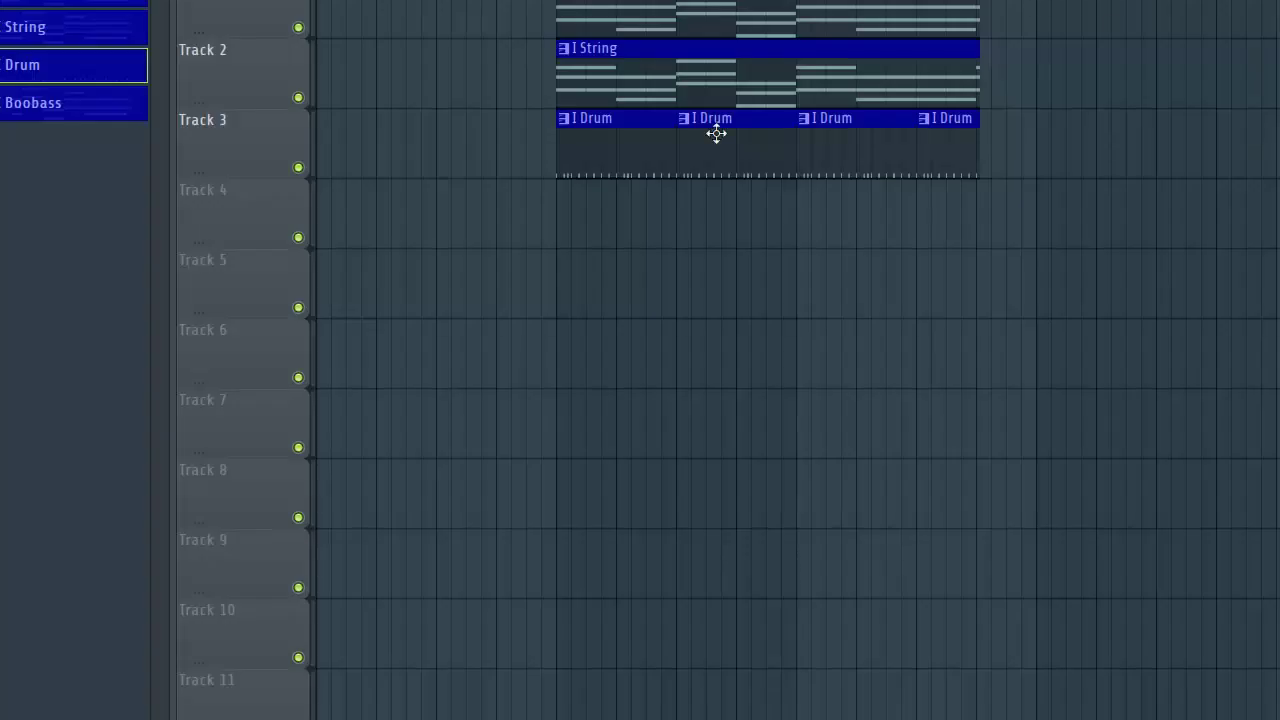
left_click(157, 134)
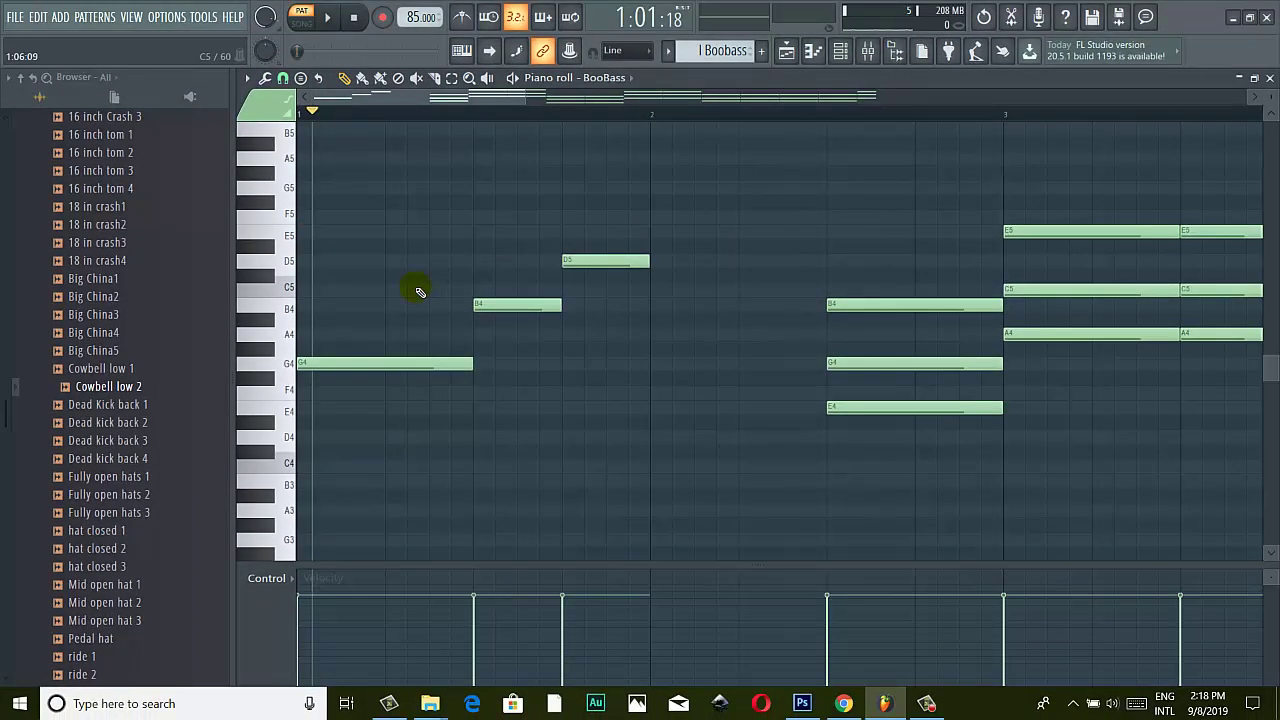
Shorten the opening G4 note to six steps and add a two-step G4 note filling the gap before B4.
scroll(412, 86, "up", 3)
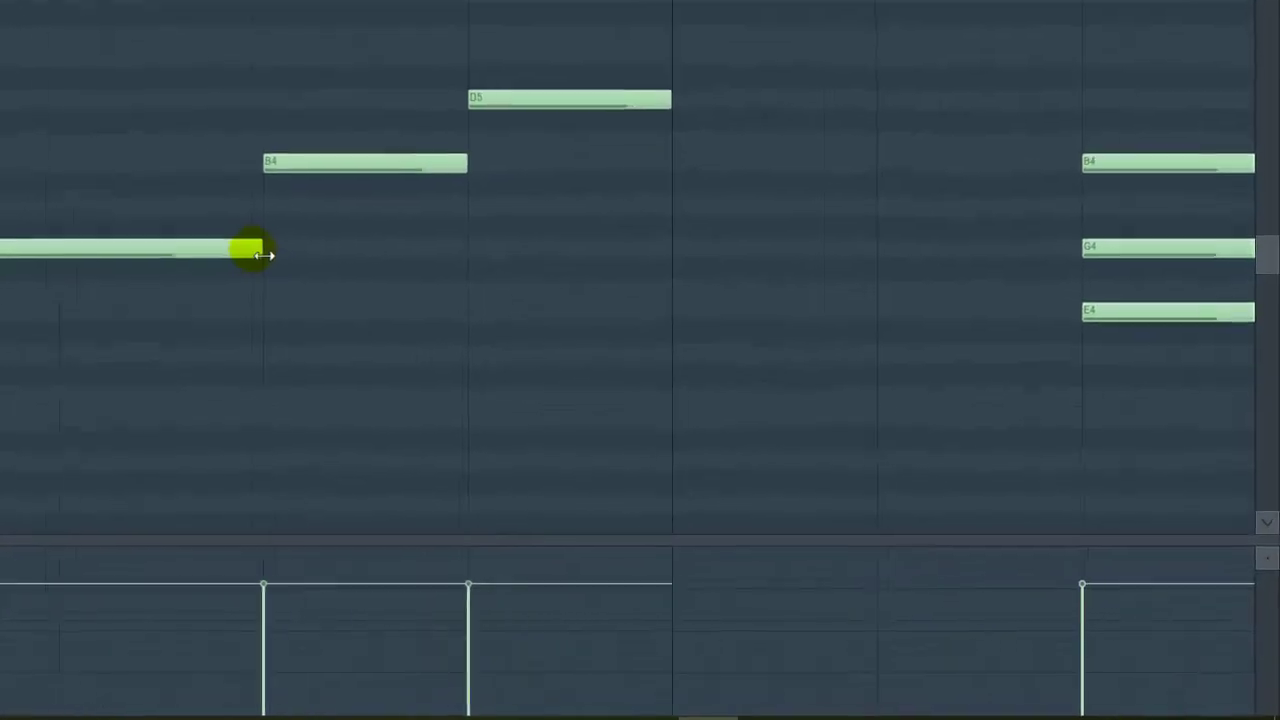
left_click_drag(427, 312, 345, 312)
left_click(379, 311)
left_click_drag(240, 238, 194, 242)
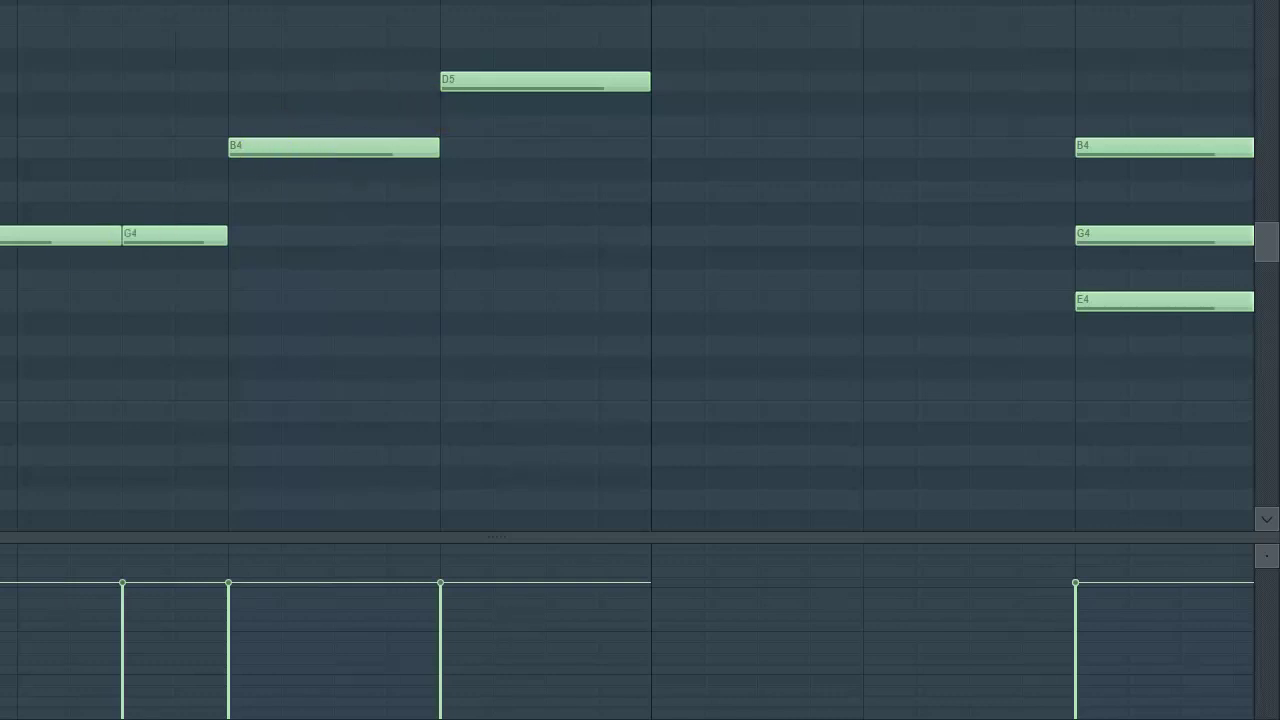
Delete the B4 note between the short G4 and the D5 in bar 1.
double_click(292, 154)
key("Escape")
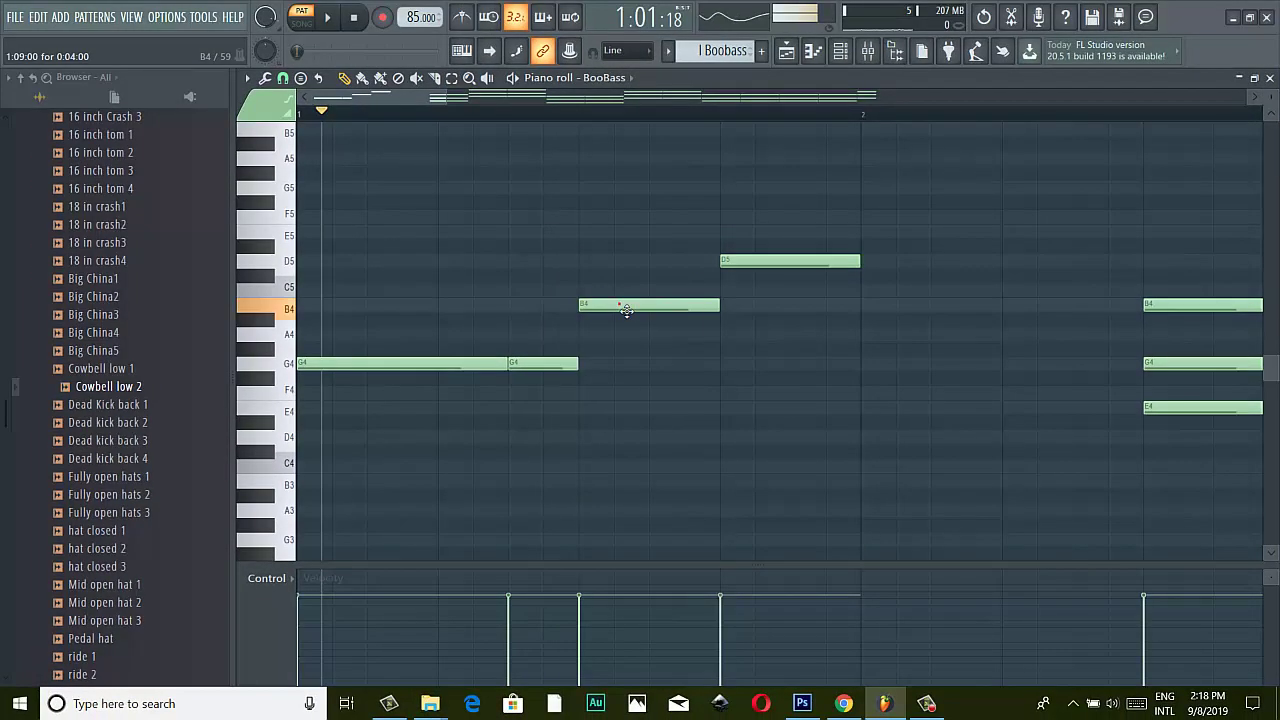
right_click(625, 310)
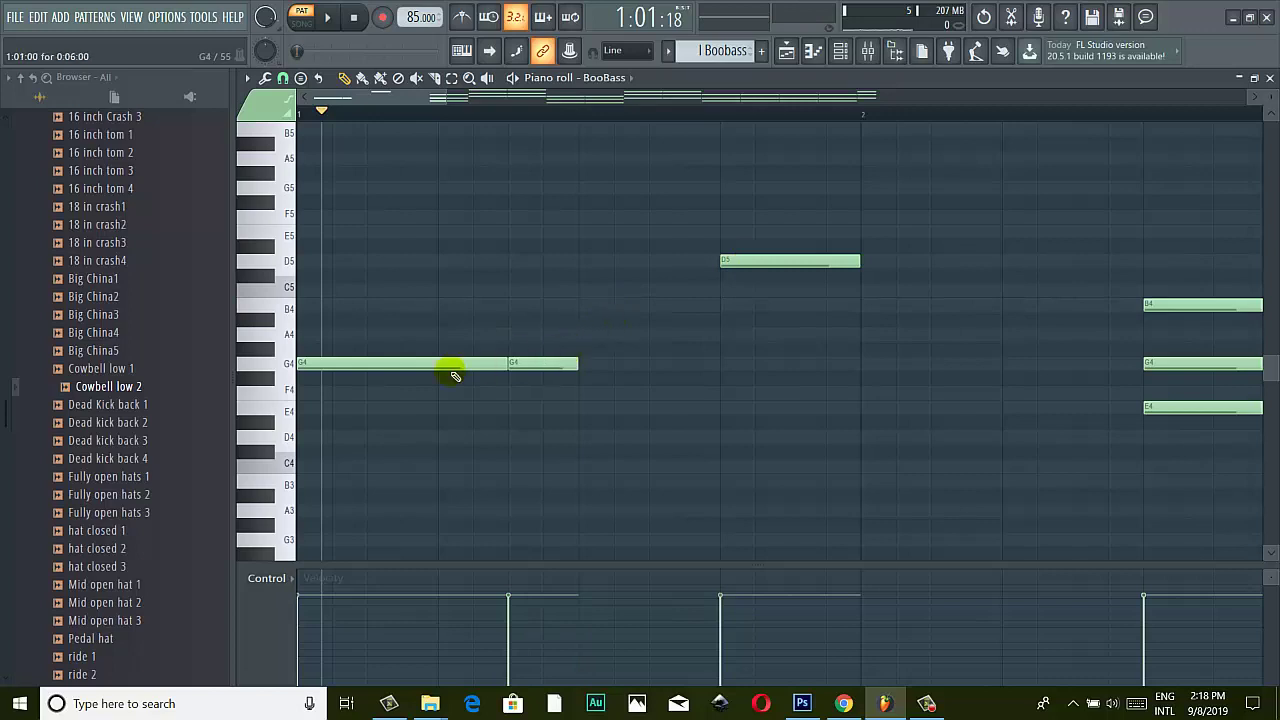
Move bar 1's D5 note directly after the short G4, shorten it to two steps, and add a second two-step D5 behind it.
left_click(294, 363)
left_click(537, 368)
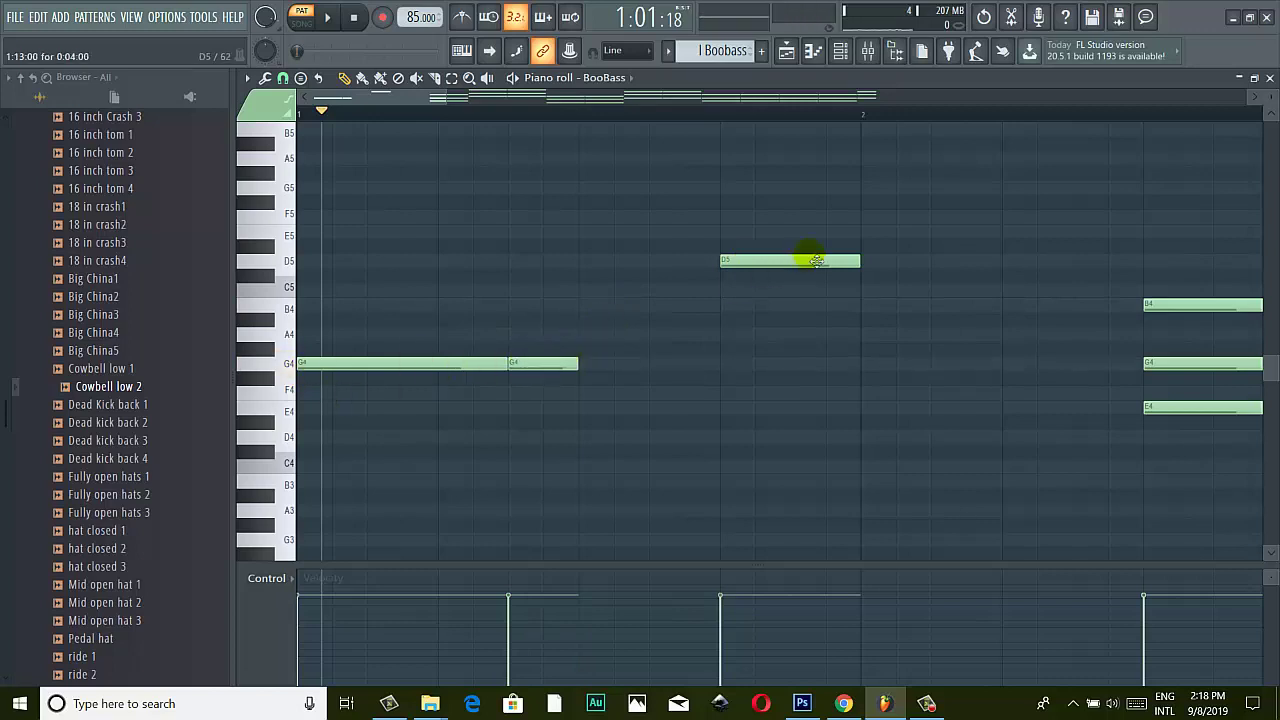
left_click_drag(816, 260, 655, 263)
left_click(665, 262)
left_click(700, 264)
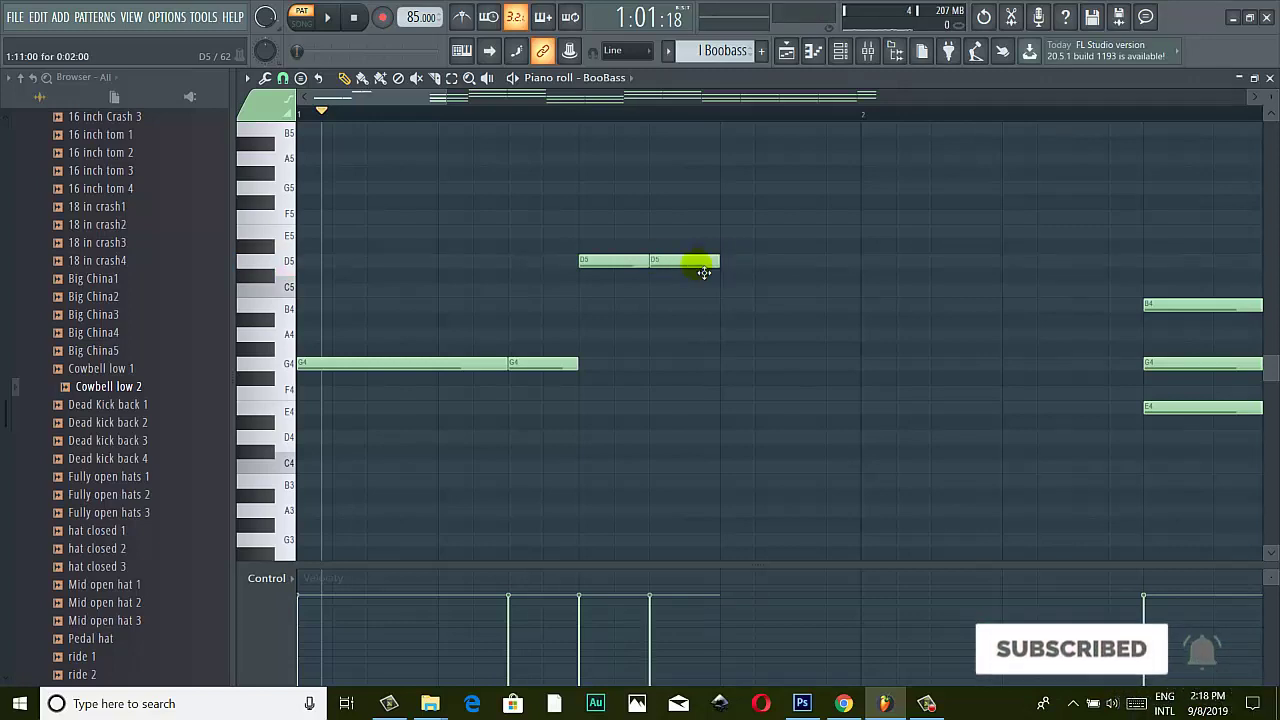
Add a four-step G4 note after the D5 pair in bar 1 and play the line back.
left_click(445, 377)
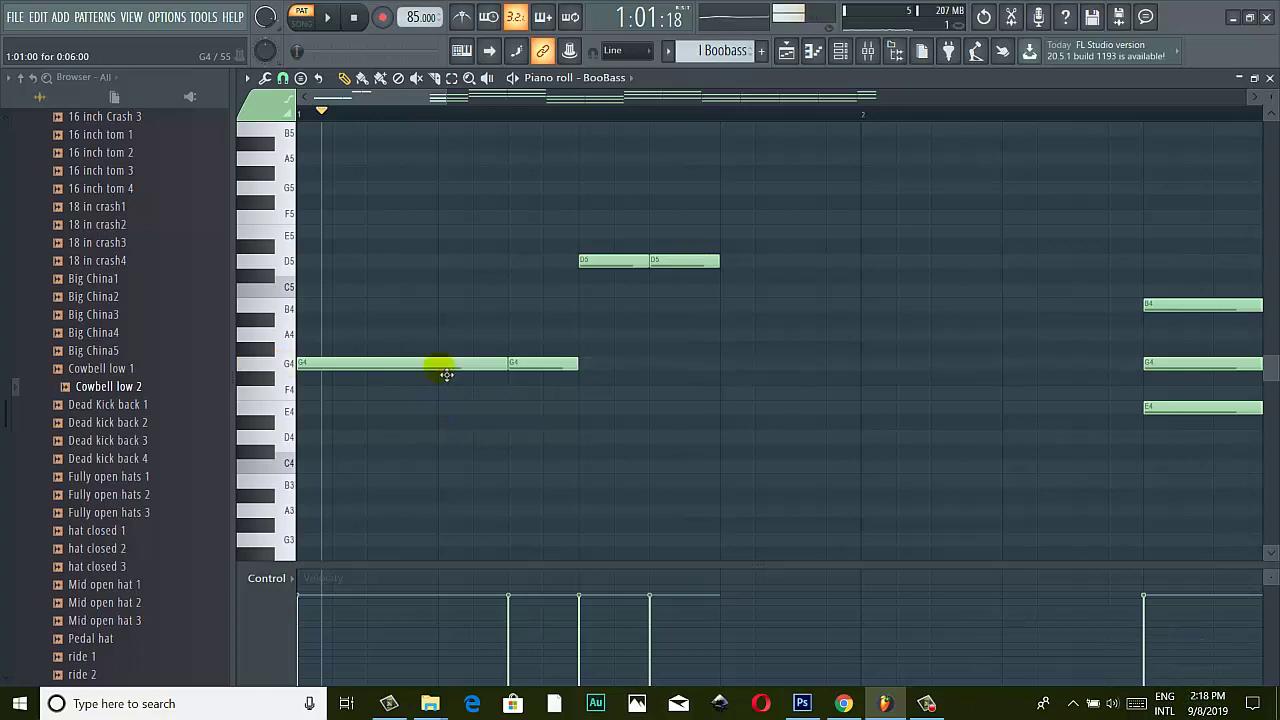
left_click(732, 364)
left_click(928, 364)
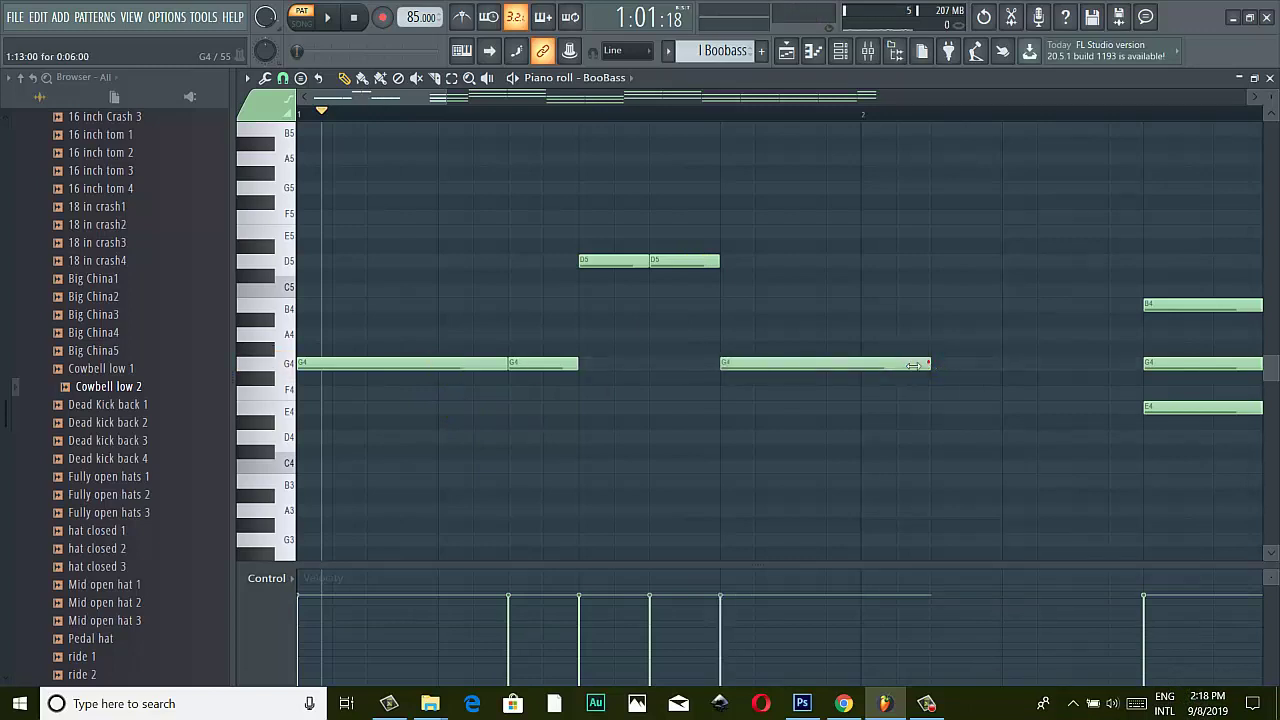
left_click_drag(913, 365, 862, 365)
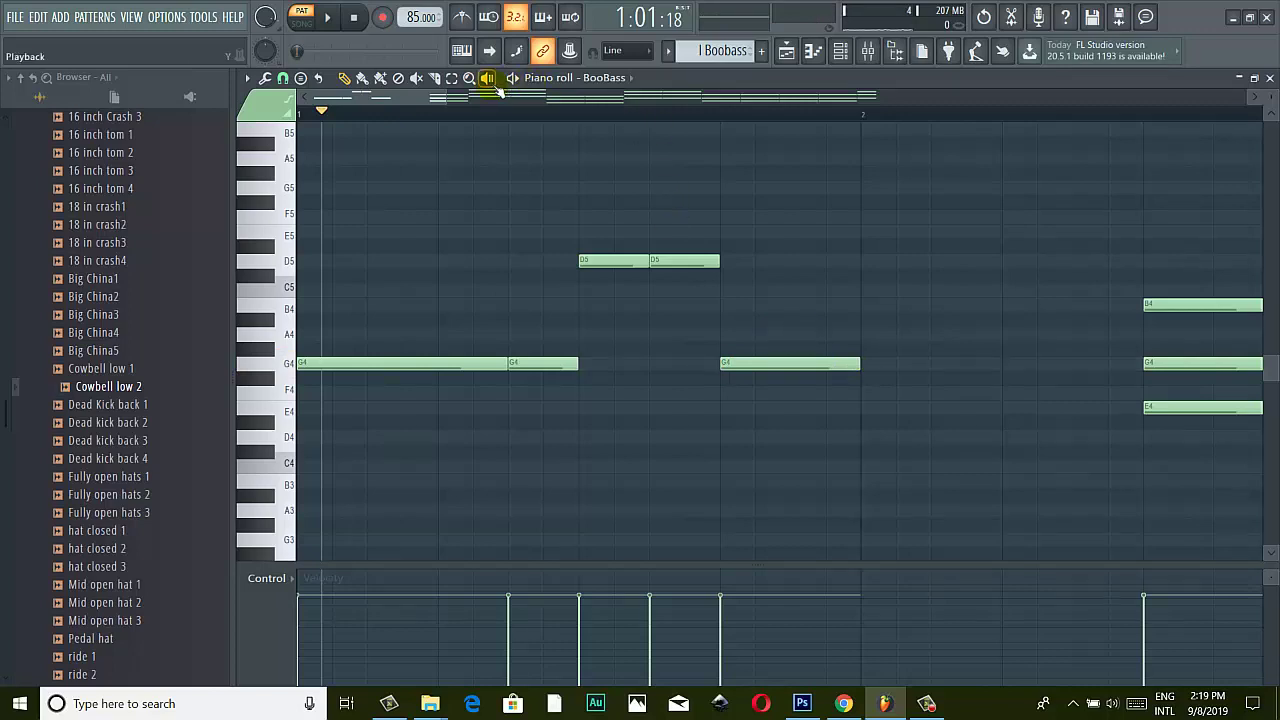
left_click(495, 86)
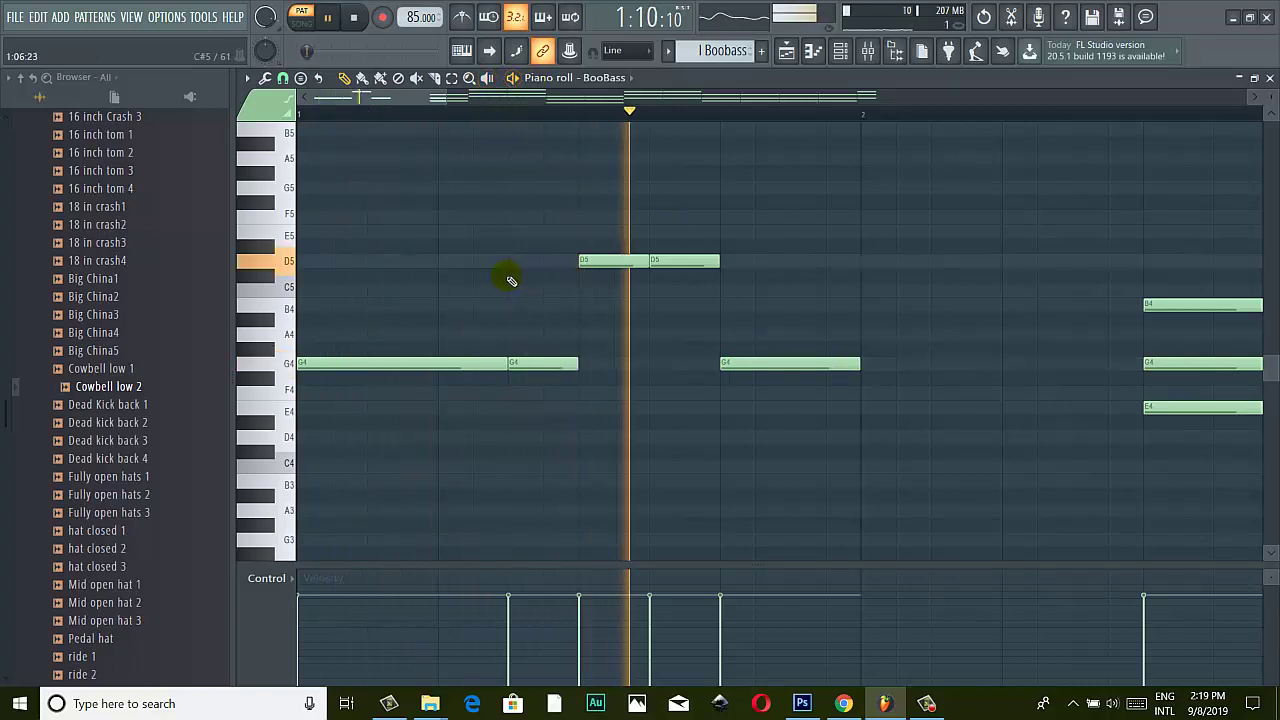
left_click(510, 77)
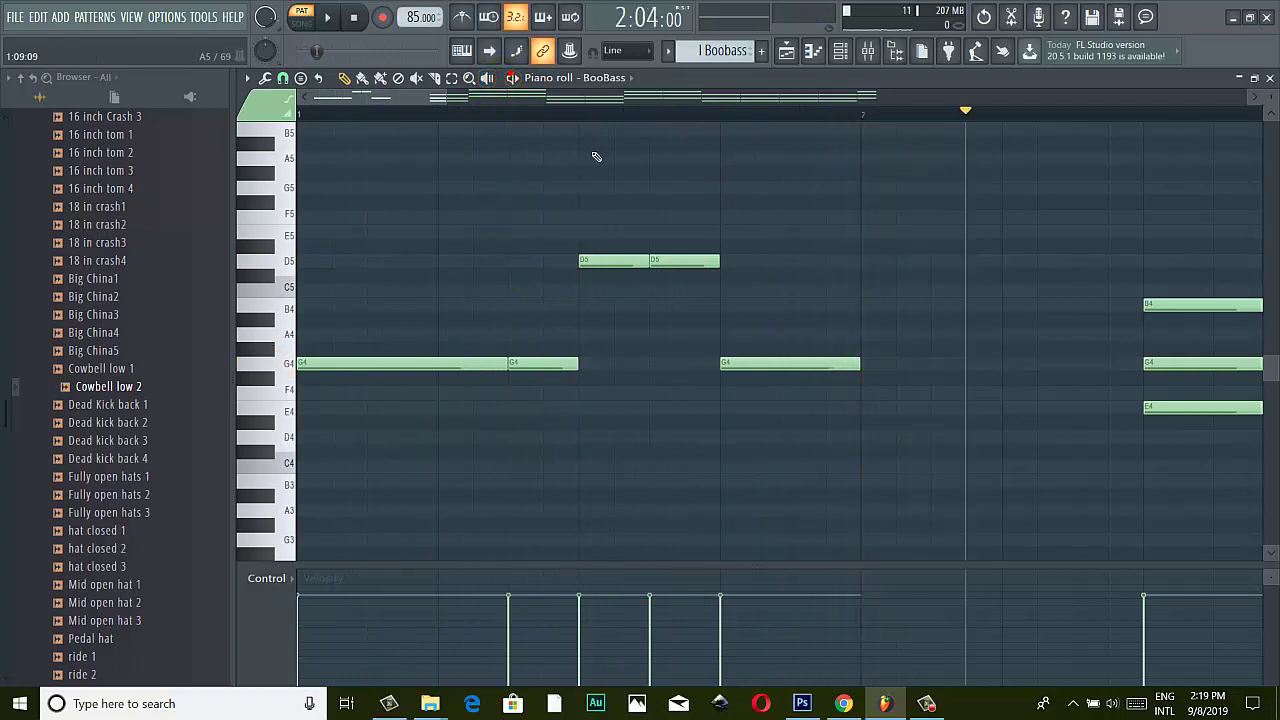
Shorten the last G4 note of bar 1 to two steps and add a two-step G4 filling the bar.
scroll(720, 330, "down", 2)
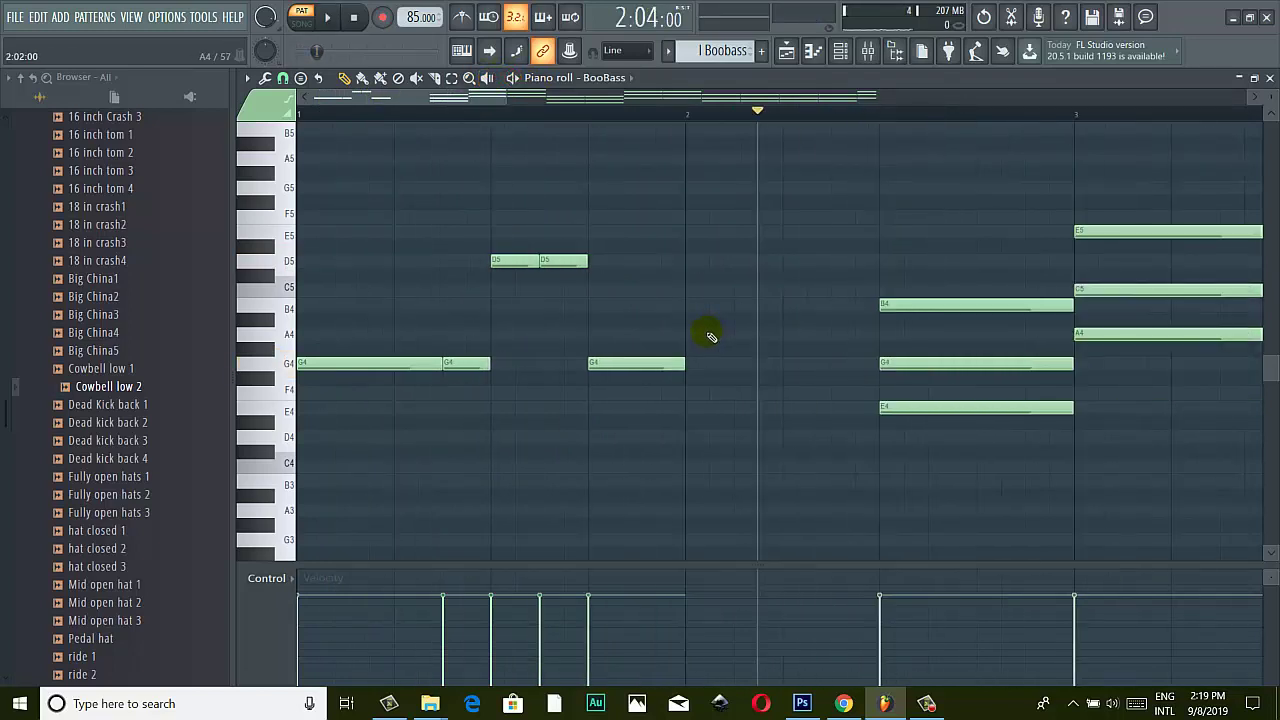
scroll(710, 336, "up", 2)
left_click_drag(449, 97, 386, 112)
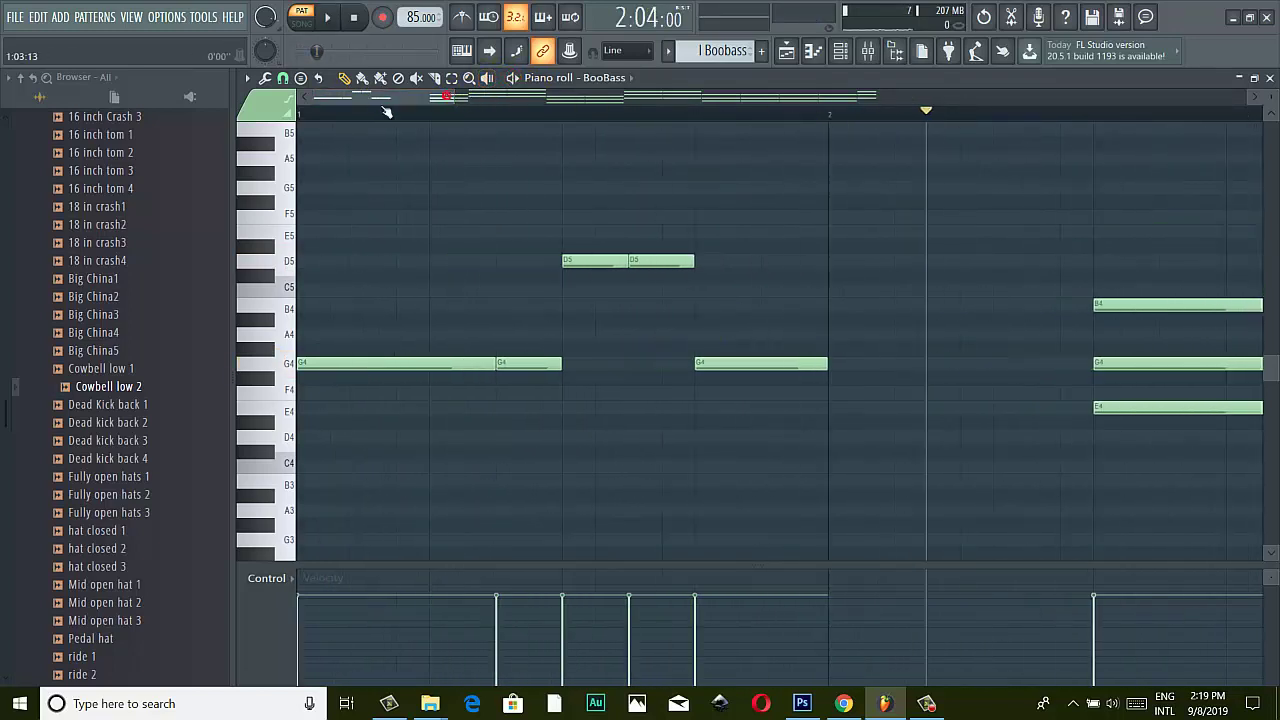
left_click(505, 374)
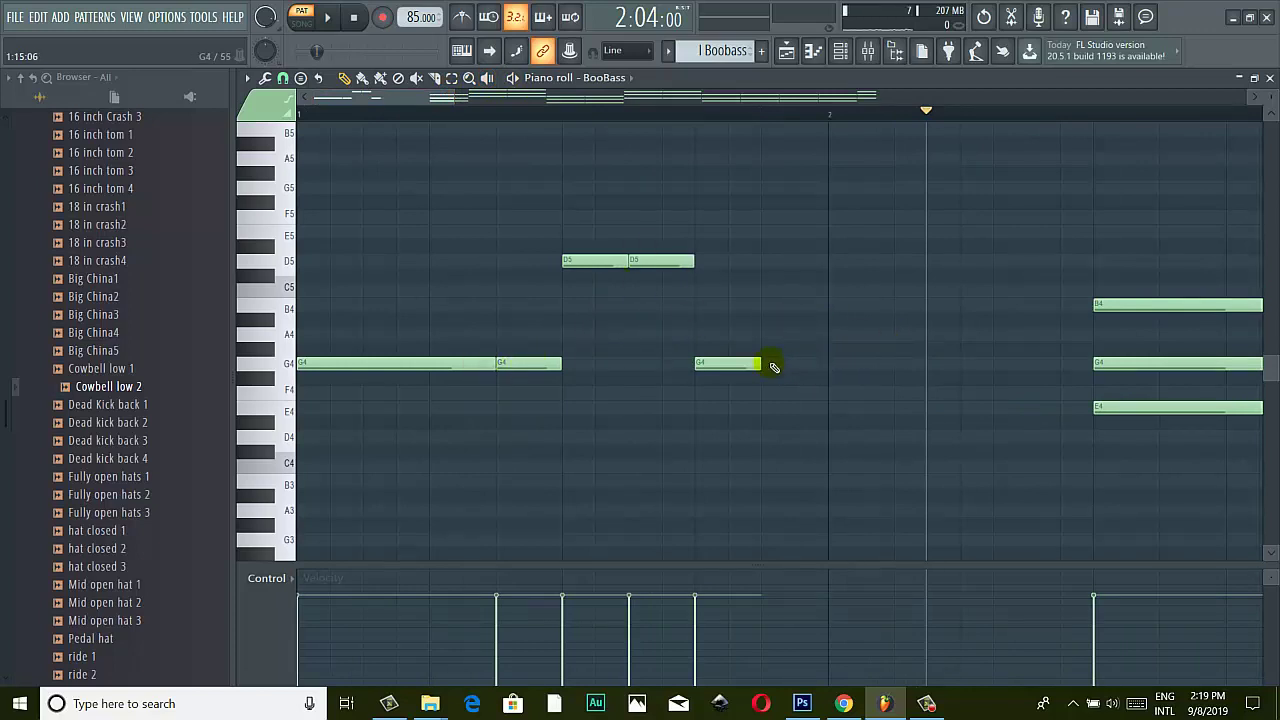
left_click(782, 367)
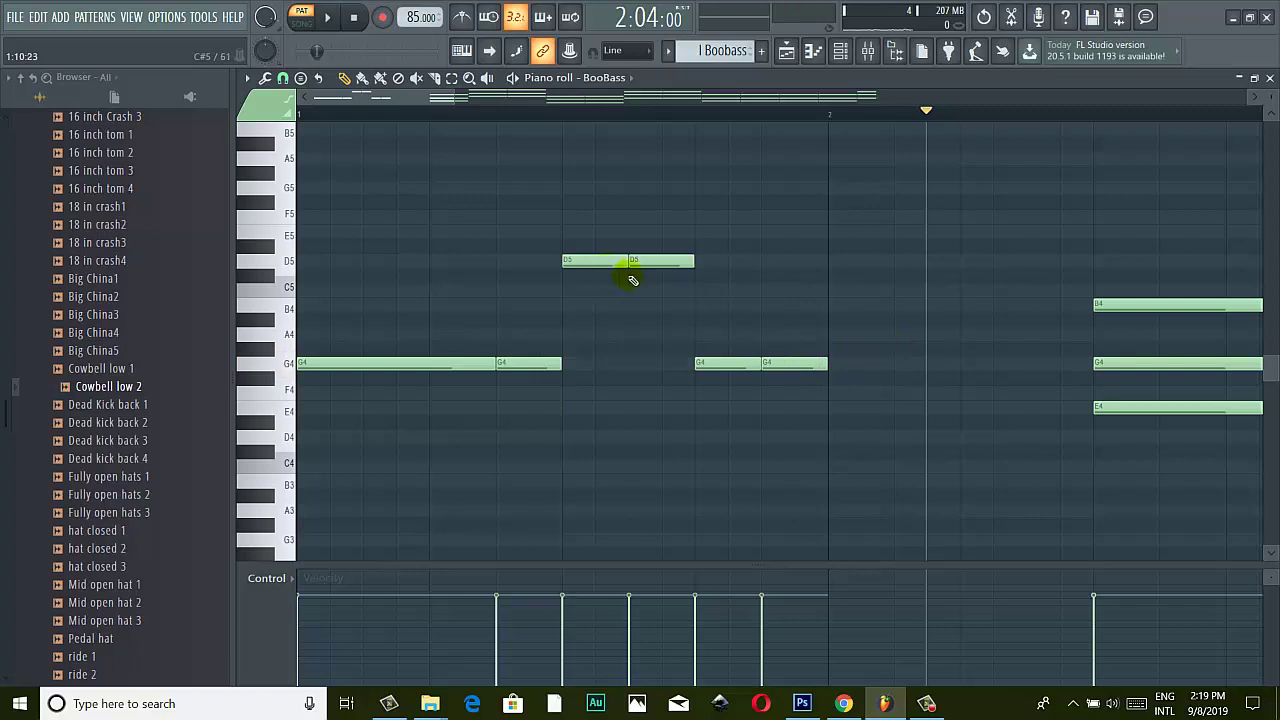
Move bar 2's E4–G4–B4 chord to the start of the bar and reduce it to a single six-step E4 note.
scroll(651, 286, "down", 1)
left_click(993, 412)
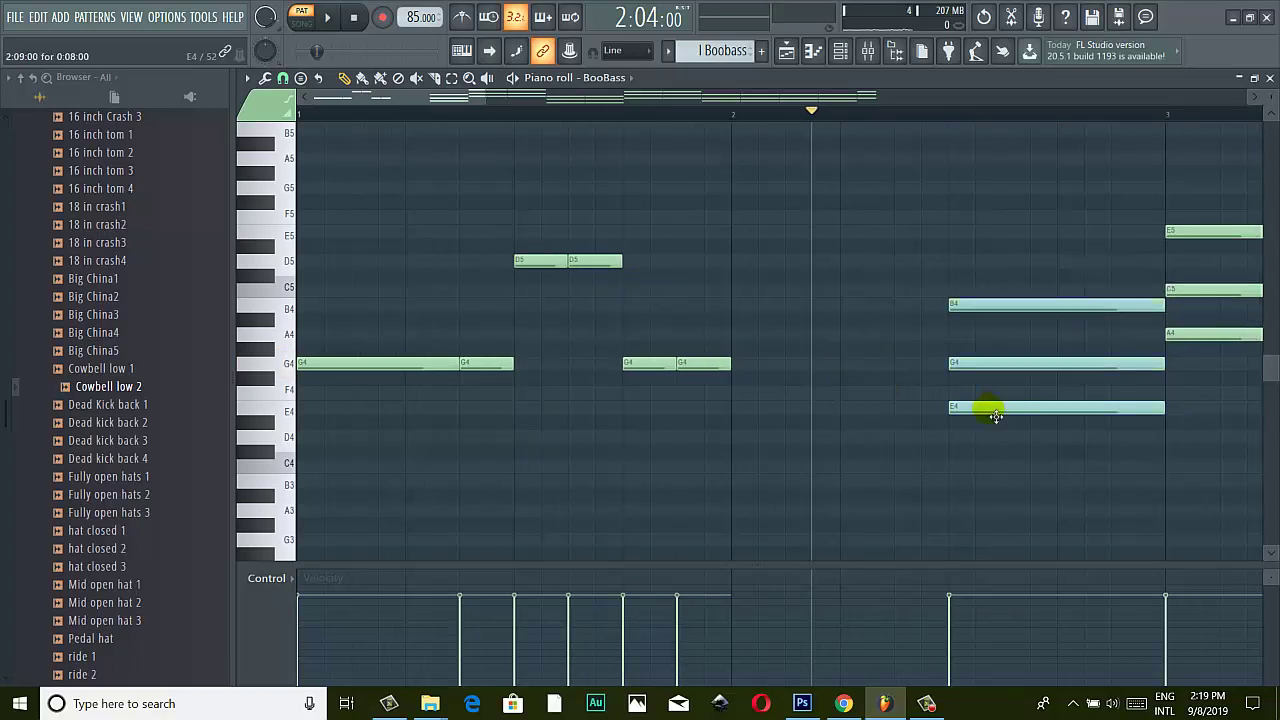
left_click(998, 407)
left_click_drag(998, 407, 777, 416)
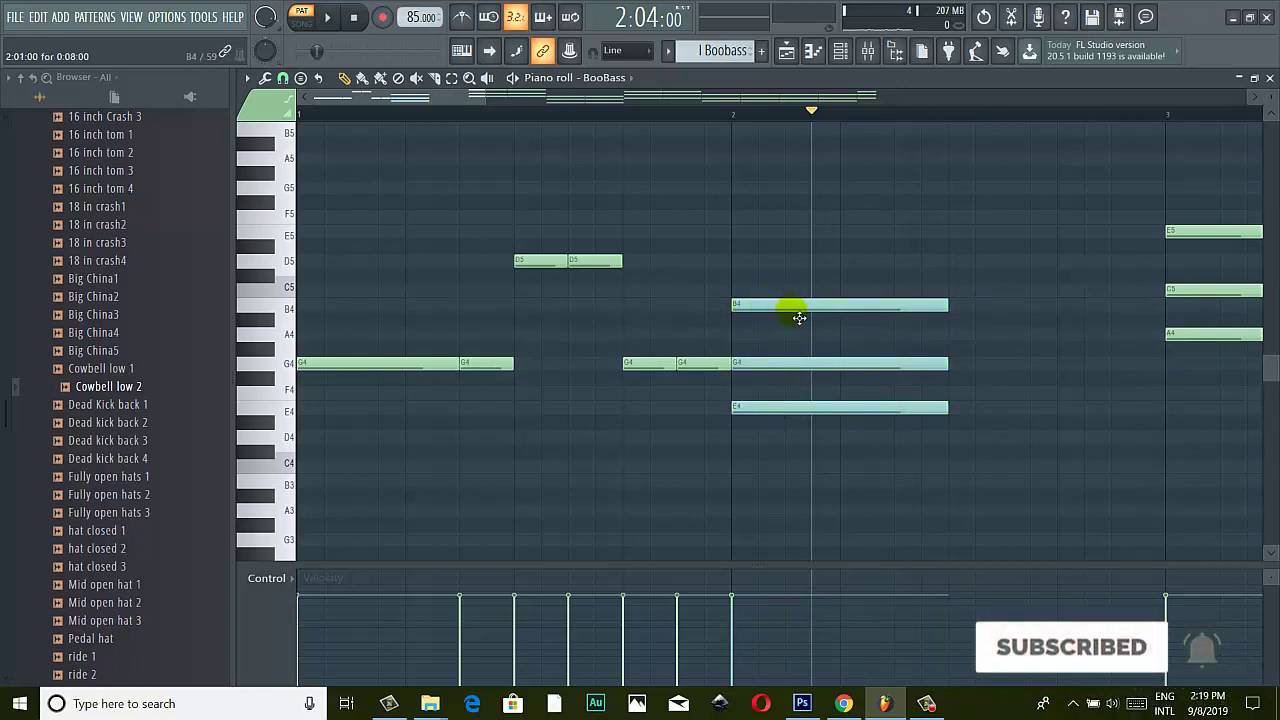
left_click(762, 412)
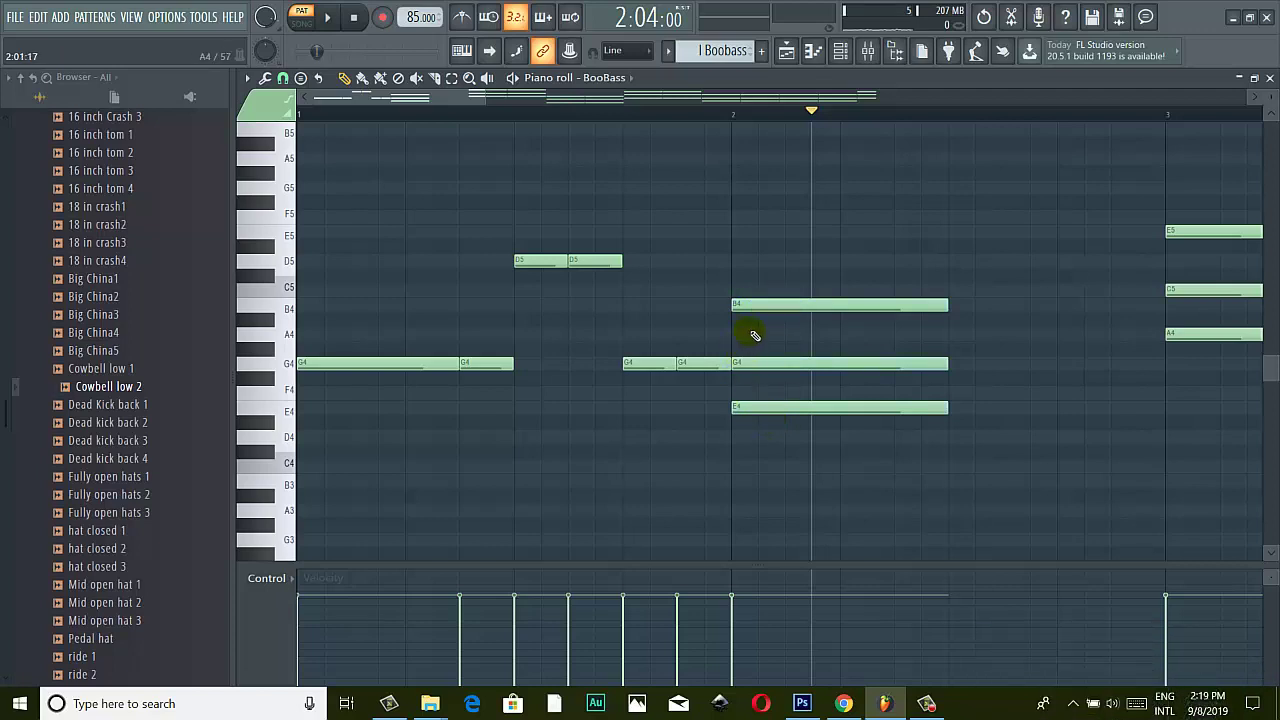
left_click(779, 307)
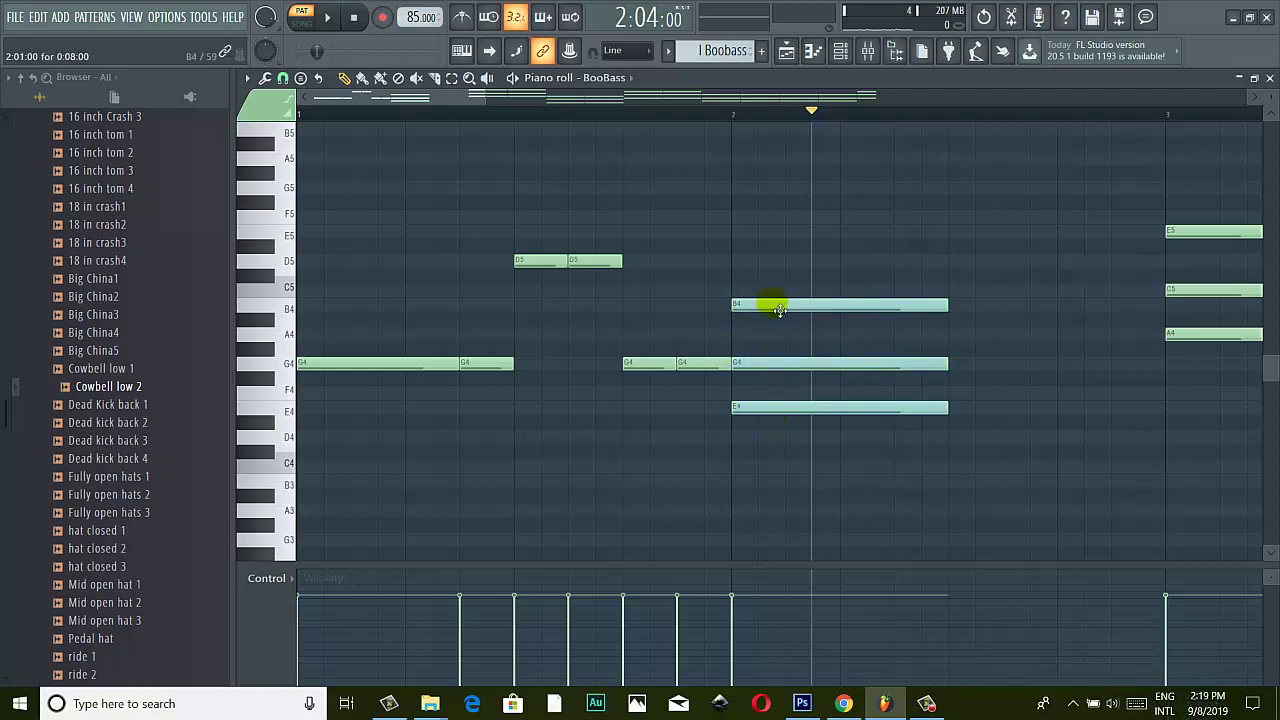
right_click(752, 415)
left_click(748, 410)
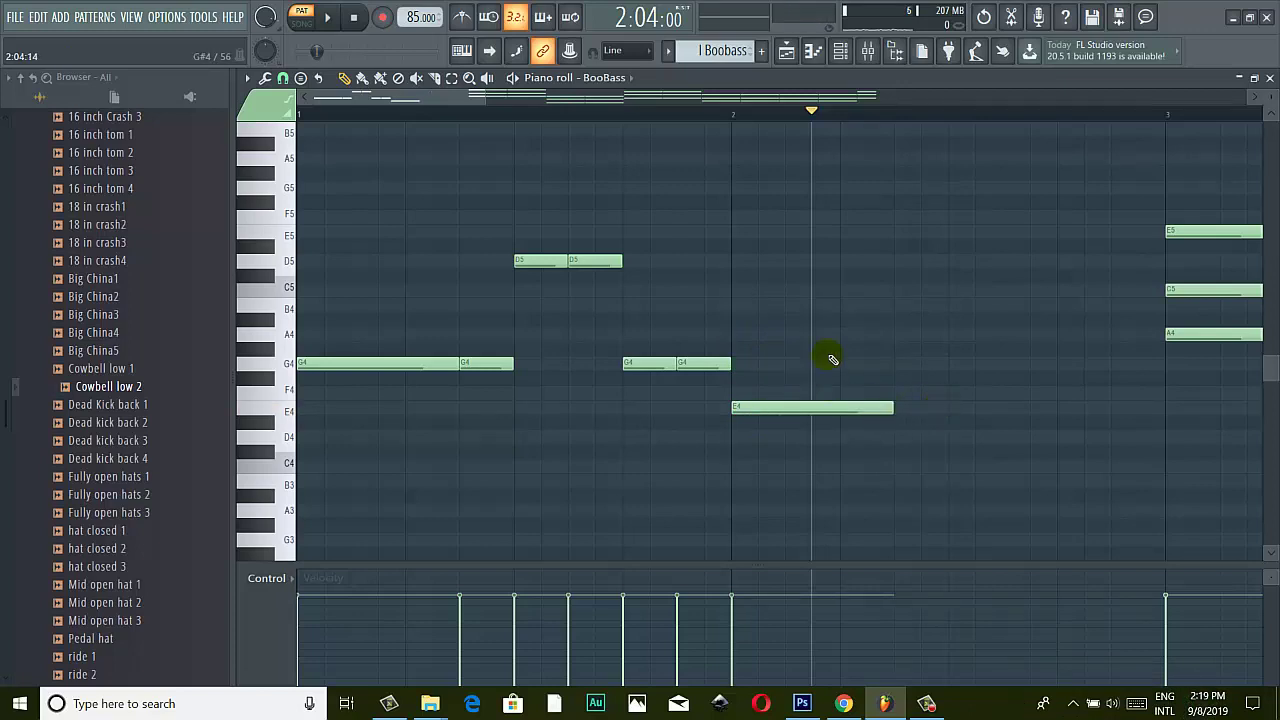
Add a six-step B4 note and a two-step E4 note directly after the opening E4 of bar 2.
left_click(743, 338)
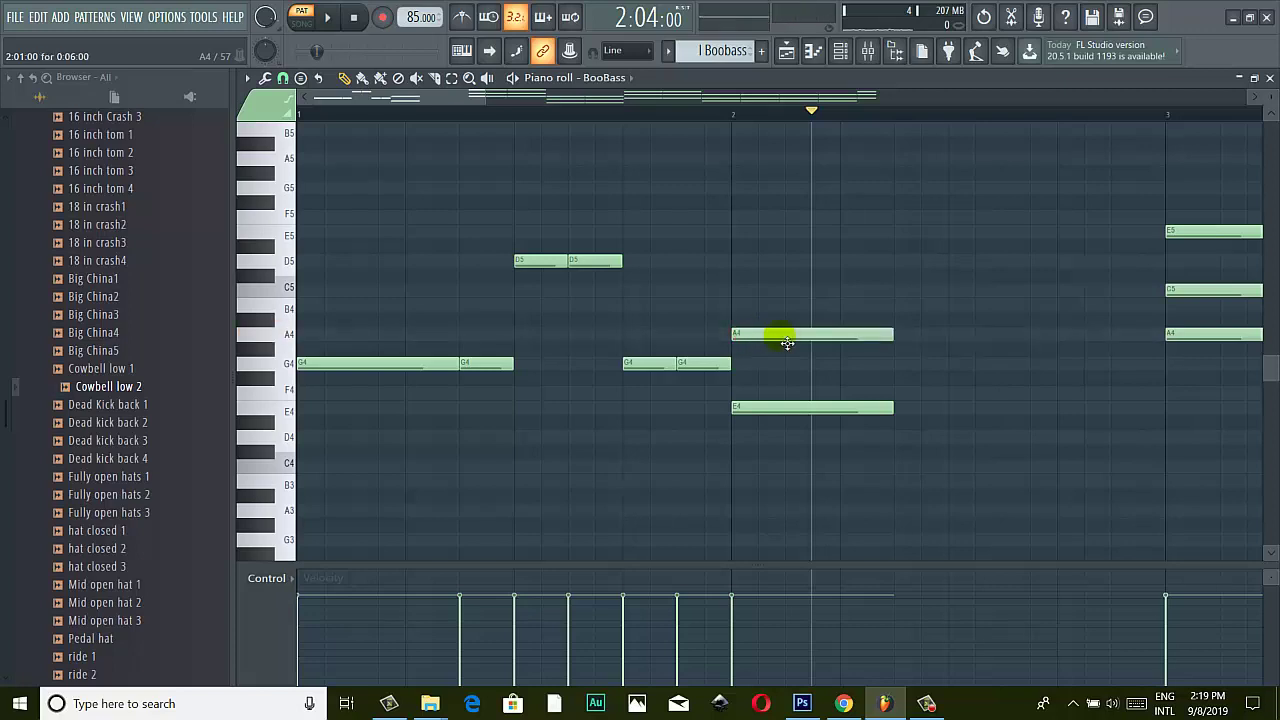
left_click_drag(787, 343, 951, 314)
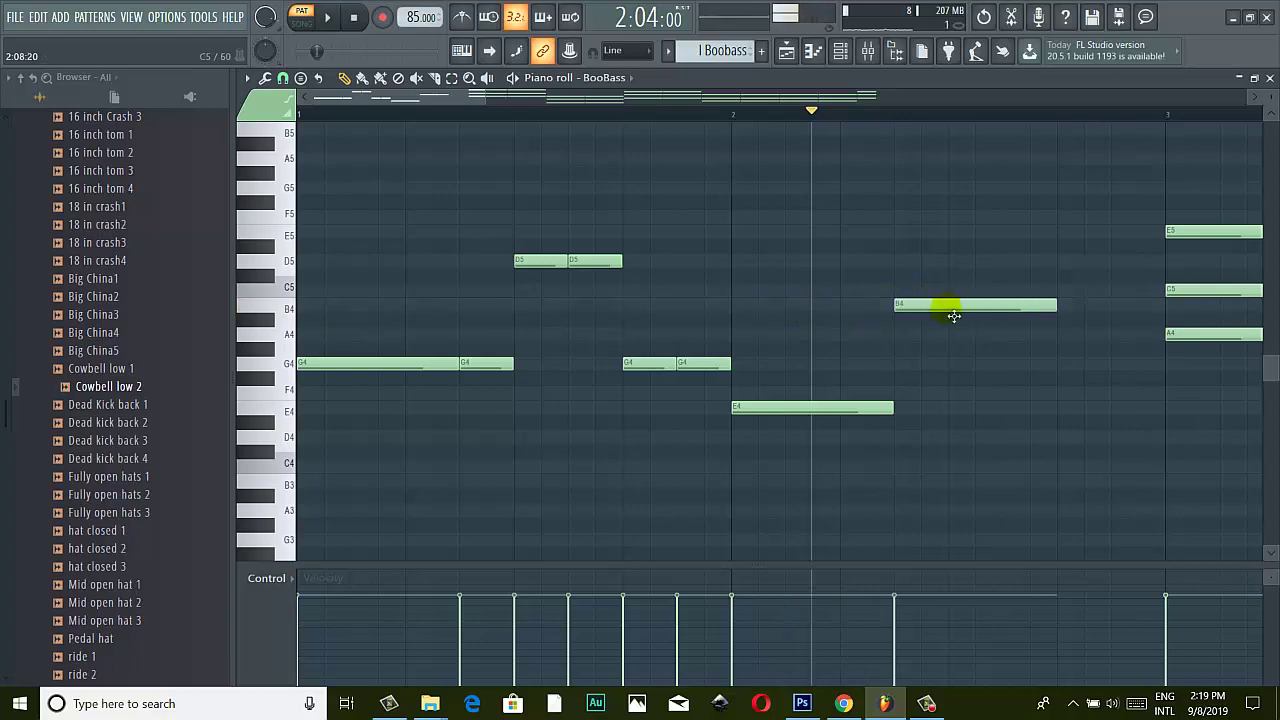
left_click(914, 408)
left_click_drag(1057, 409, 977, 409)
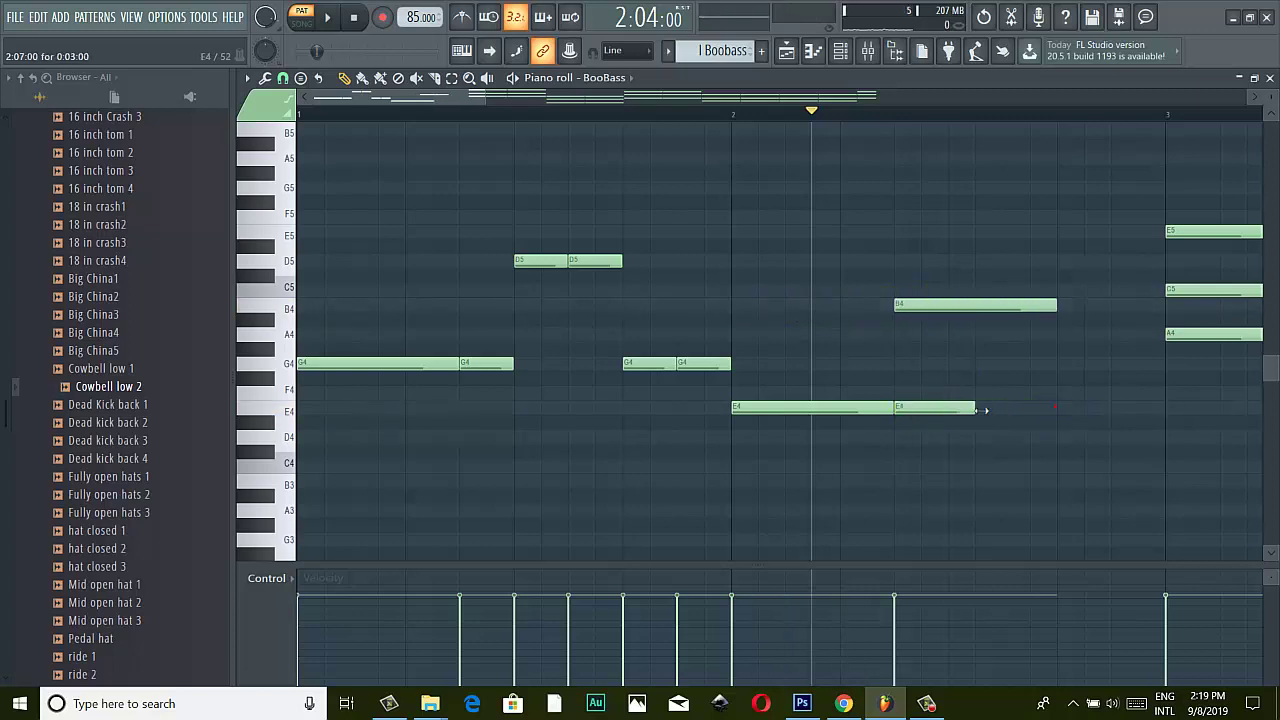
Move the B4 note behind the short E4, shorten it to two steps, and add a second two-step B4 after it.
left_click_drag(908, 309, 962, 308)
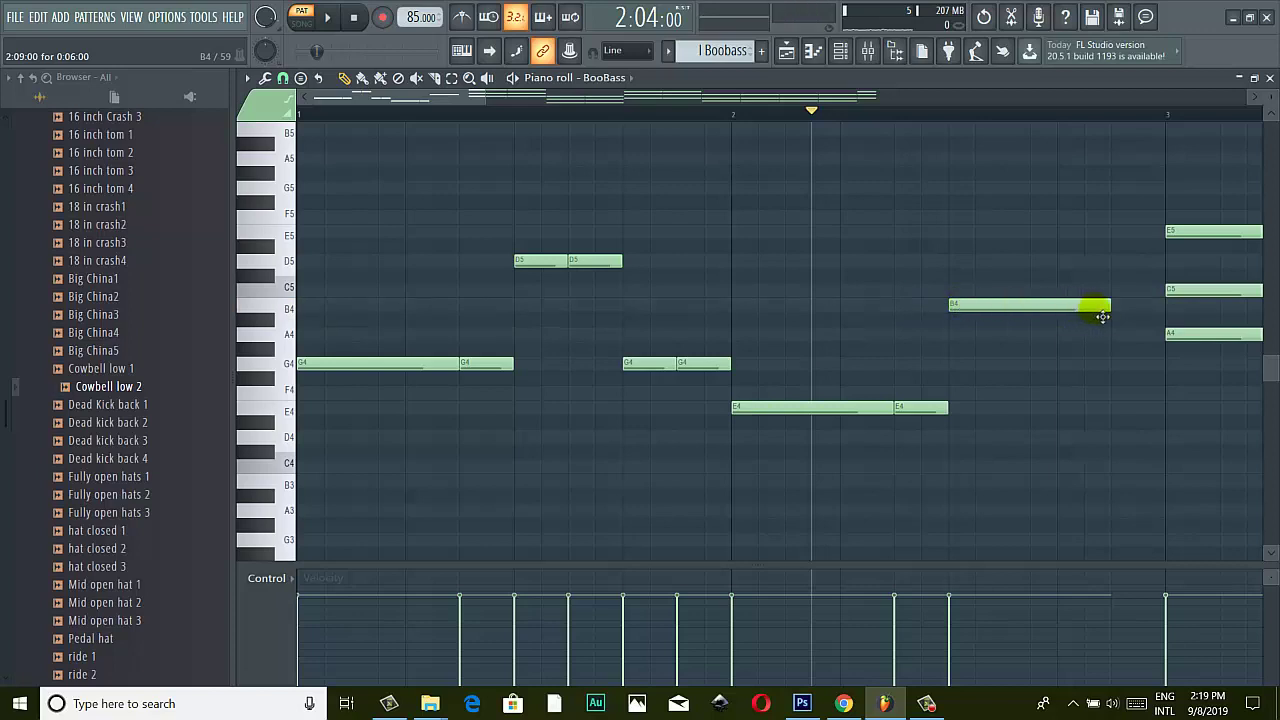
left_click_drag(1085, 309, 1005, 309)
left_click(1008, 307)
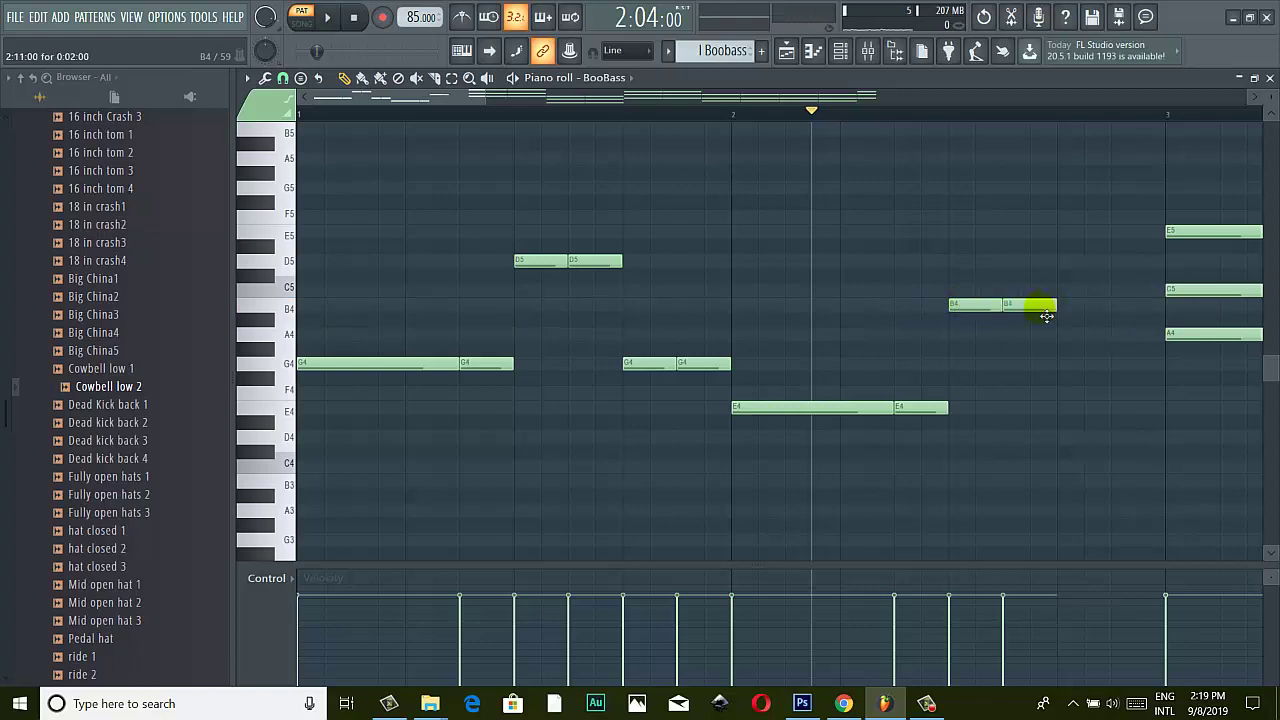
Add two consecutive two-step E4 notes after the B4 pair to fill the end of bar 2.
scroll(1035, 318, "down", 2)
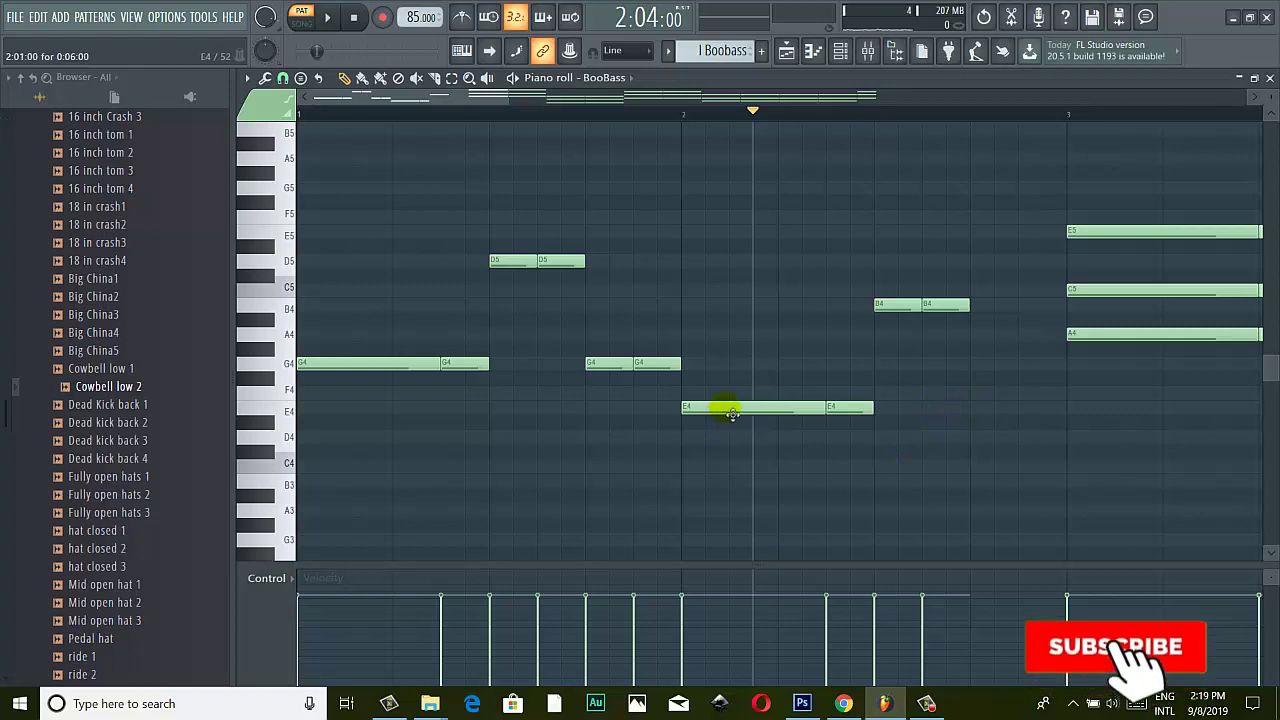
left_click(984, 408)
left_click(1046, 408)
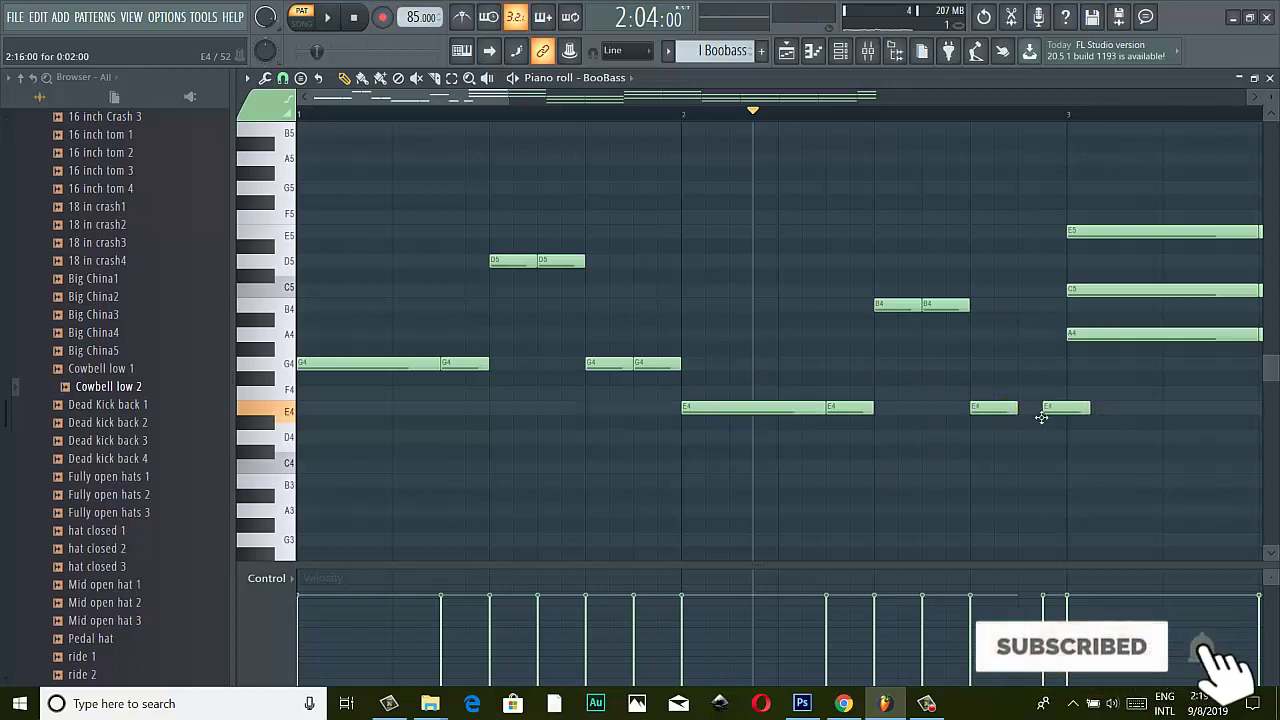
left_click_drag(1045, 408, 1020, 408)
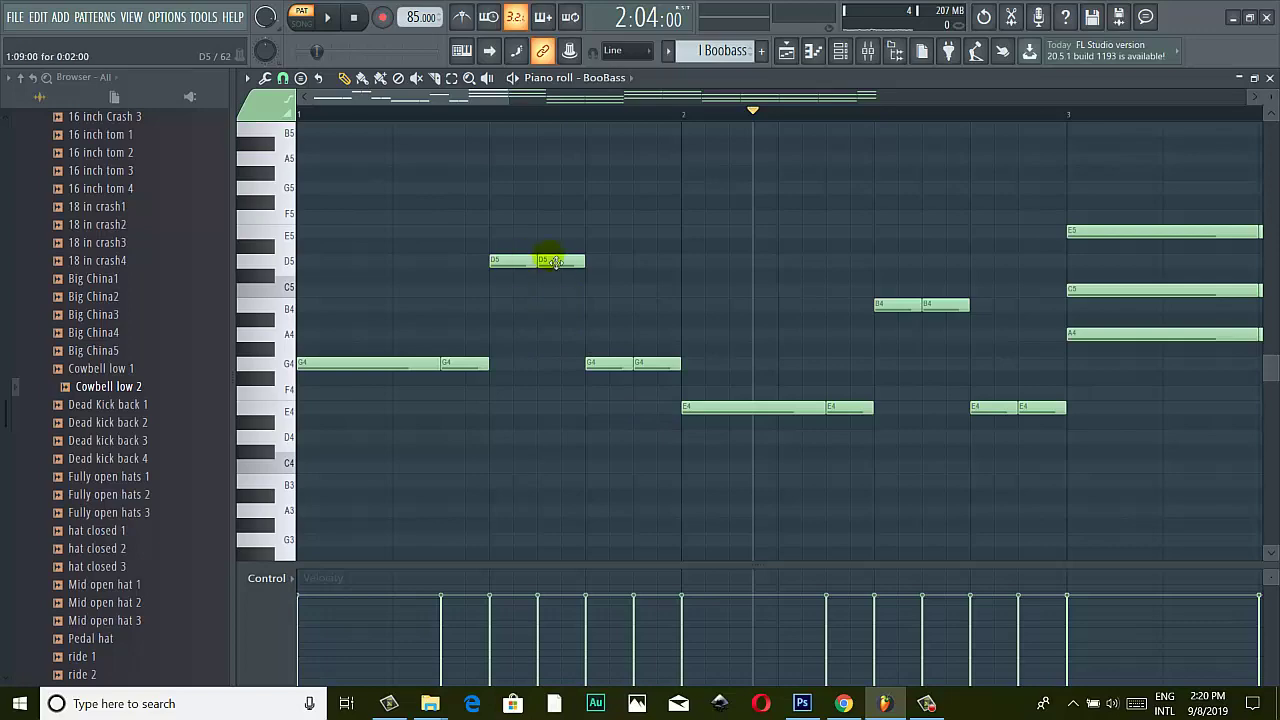
Delete the second A4–C5–E5 chord in bar 3.
scroll(523, 300, "down", 2, "ctrl")
scroll(540, 314, "down", 1)
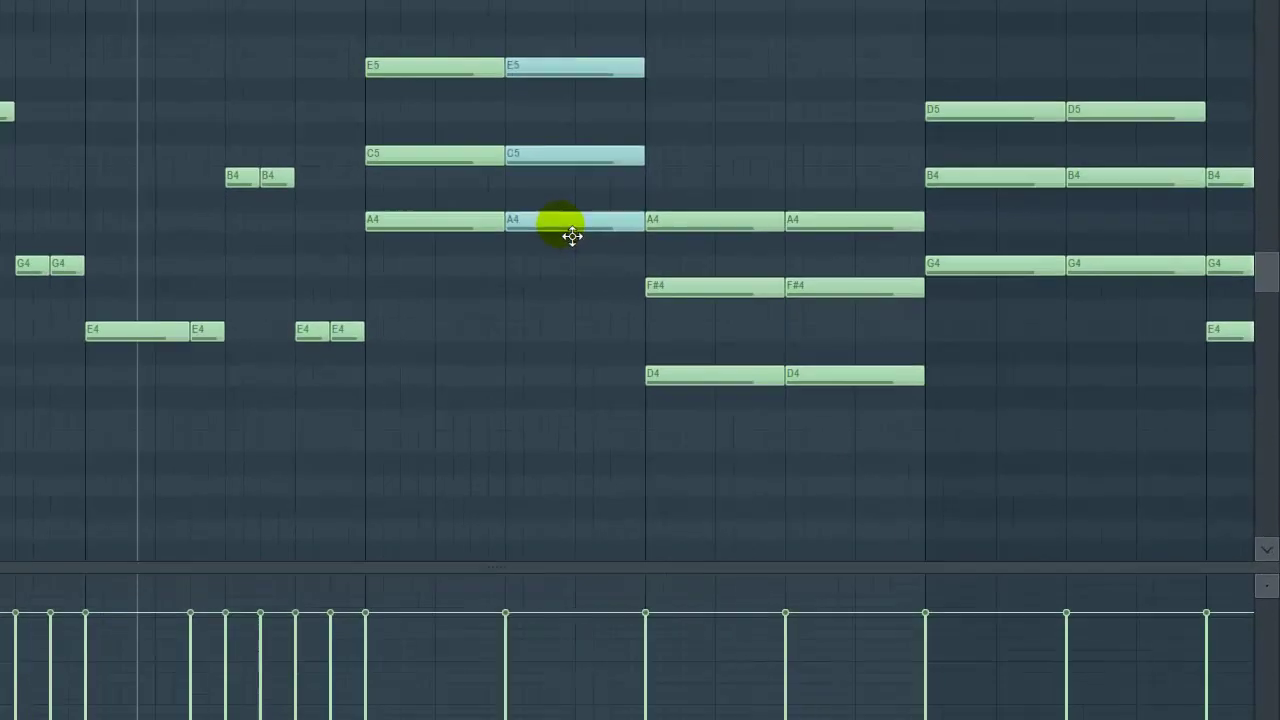
right_click(800, 337)
Add an eight-step E5 note in the second half of bar 3 and reduce the bar's remaining chord to its A4 note.
left_click(410, 222)
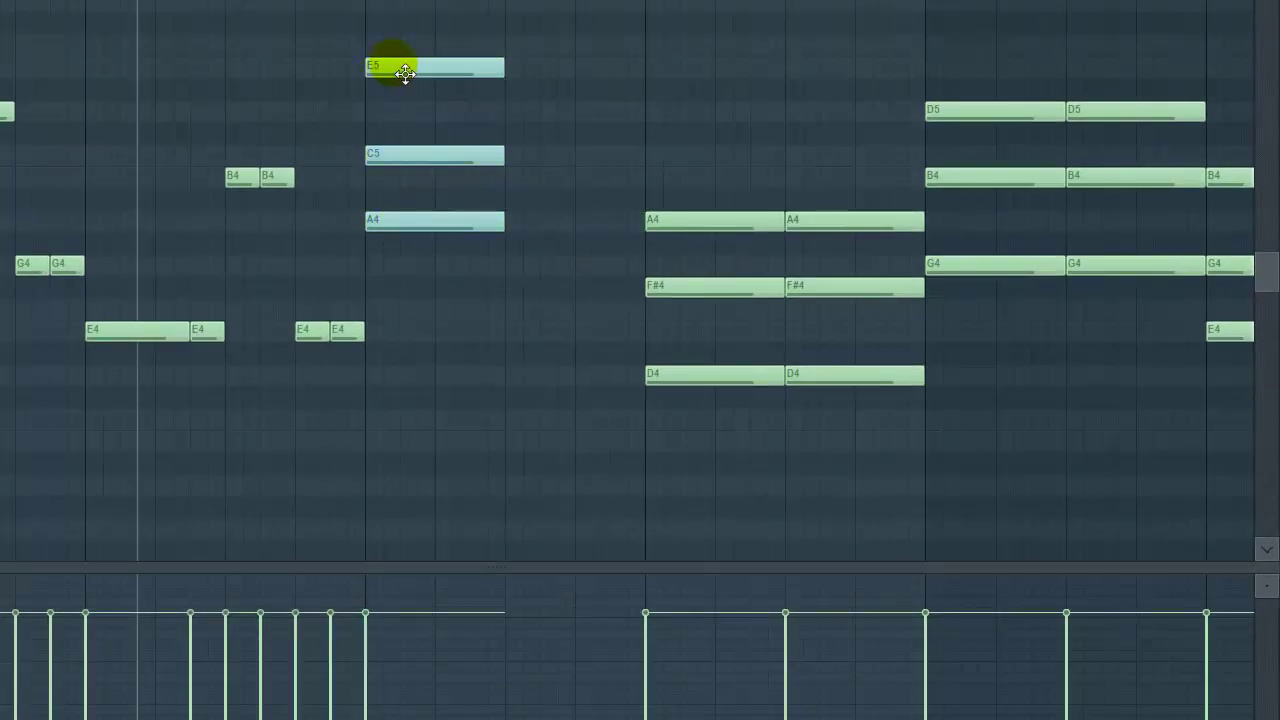
left_click(405, 73)
left_click(523, 66)
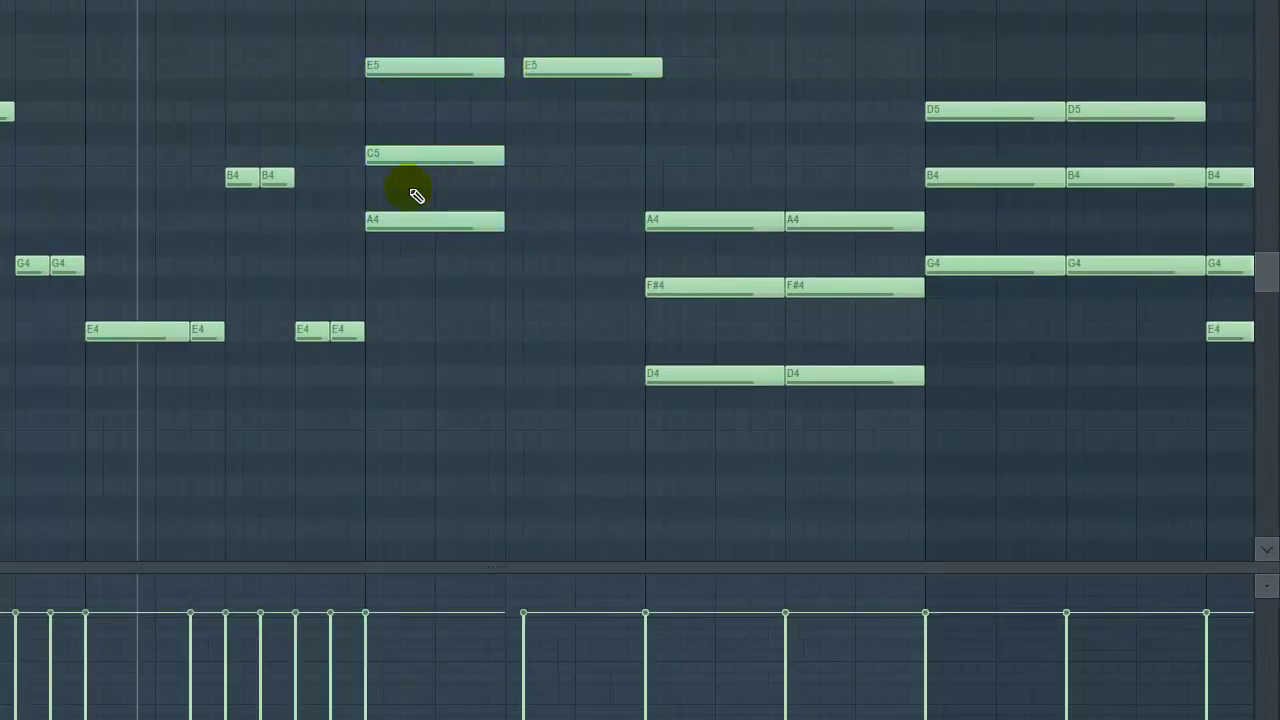
left_click(371, 220)
right_click(385, 224)
mouse_move(385, 230)
left_mouse_down()
mouse_move(414, 234)
mouse_move(400, 229)
left_mouse_up()
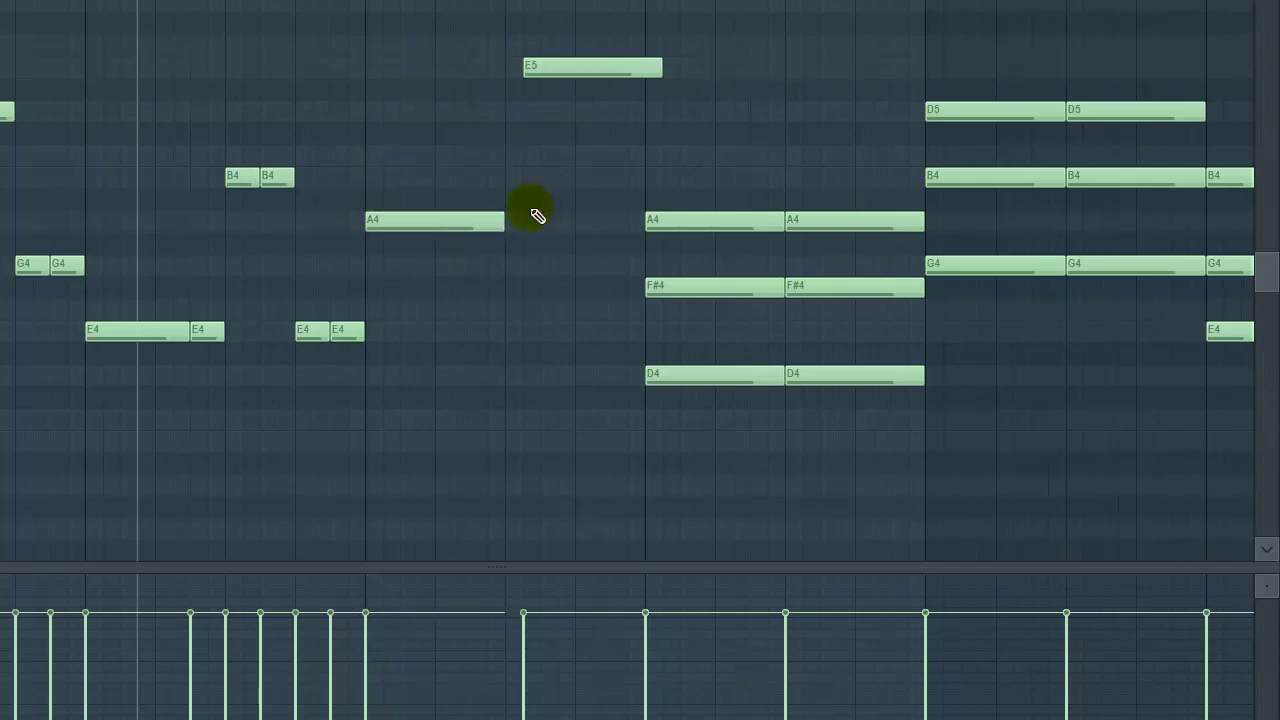
Shorten bar 3's opening A4 note to six steps and add a two-step A4 directly after it.
scroll(491, 234, "up", 2)
left_click_drag(520, 222, 462, 220)
left_click(484, 226)
left_click_drag(634, 234, 516, 222)
Turn the E5 note into two two-step E5 notes directly after the short A4, and add two two-step A4 notes filling bar 3.
left_click_drag(583, 77, 555, 76)
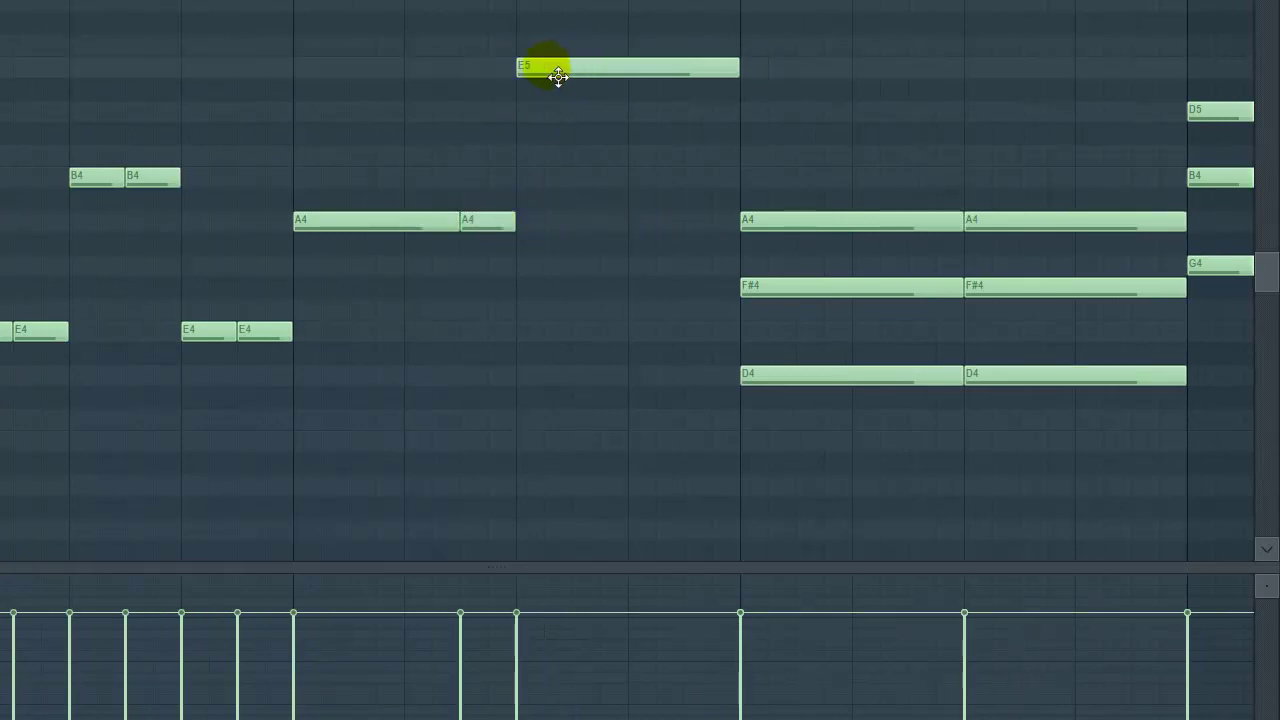
left_click_drag(738, 72, 586, 72)
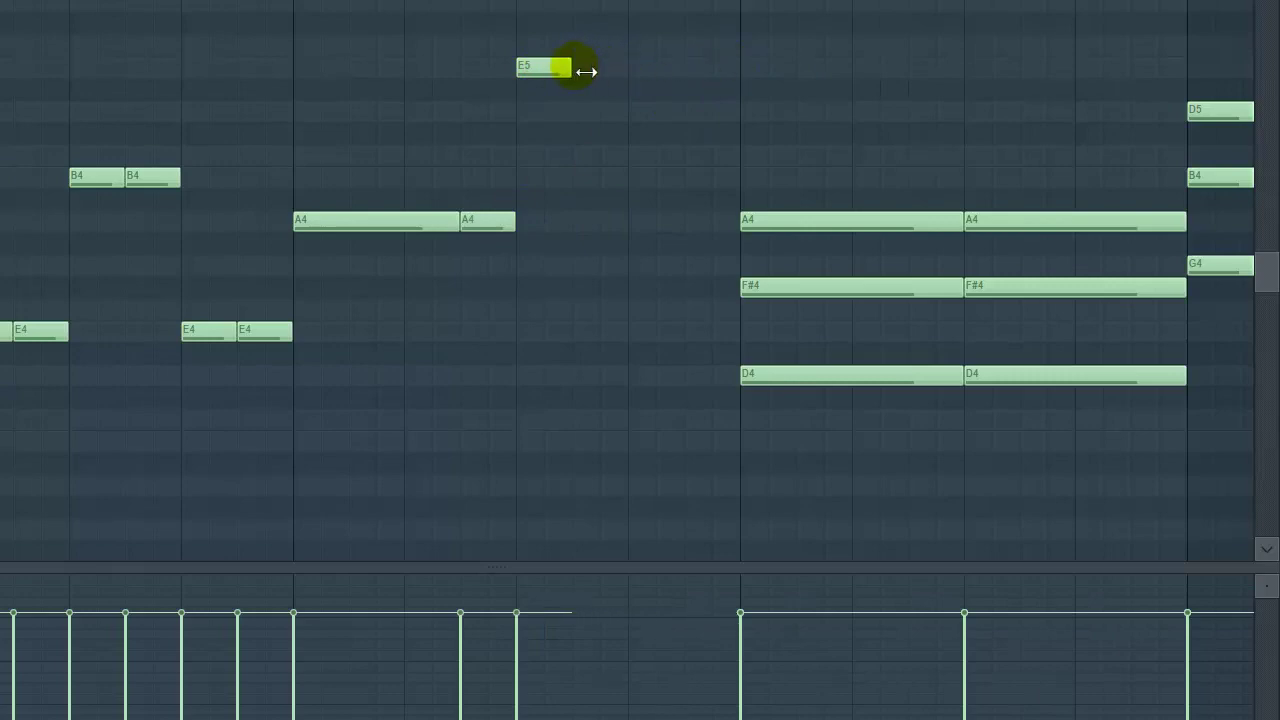
left_click(600, 72)
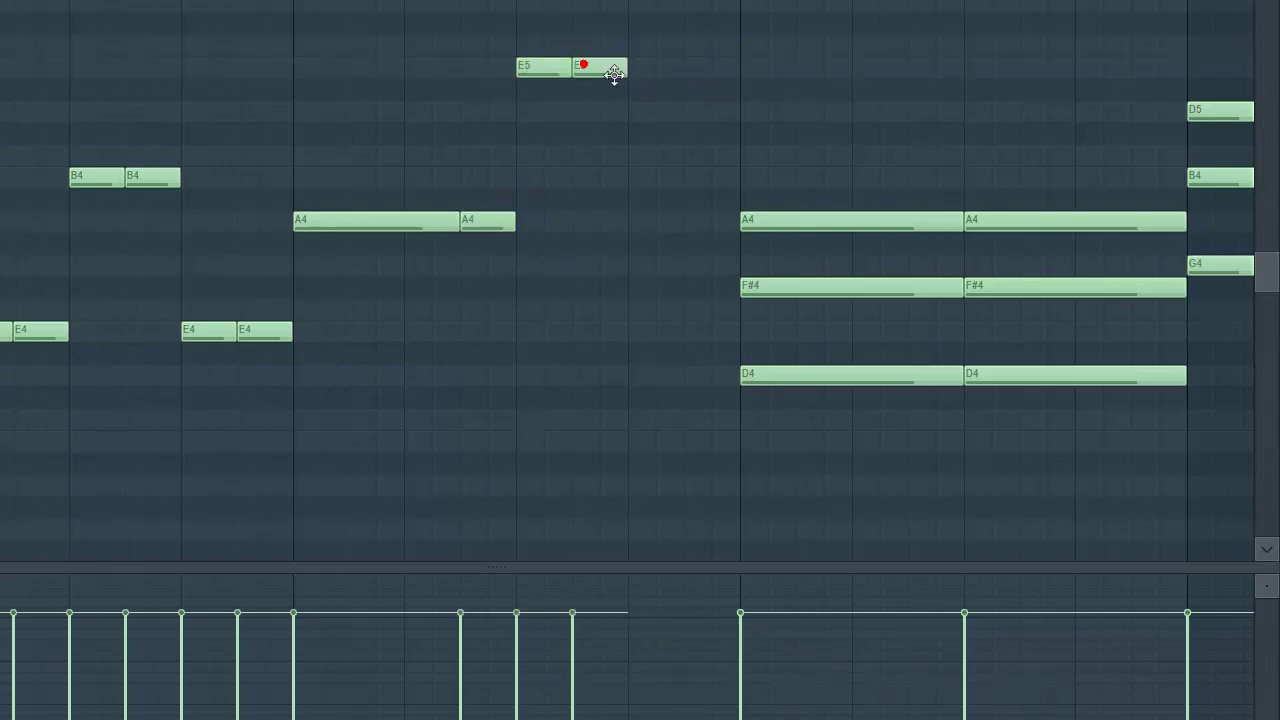
left_click(647, 222)
left_click_drag(697, 220, 727, 224)
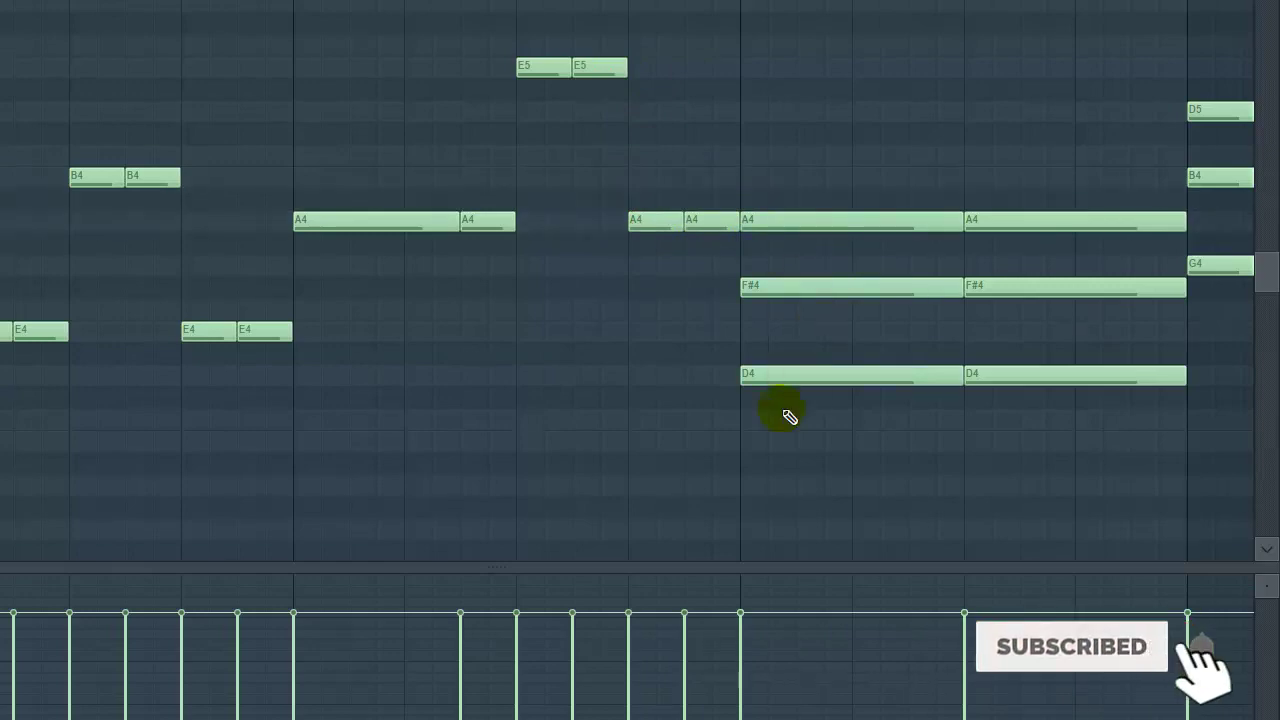
Replace bar 4's first D4–F#4–A4 chord with a six-step D4 note and a two-step A4 note.
left_click(777, 374)
left_click(790, 220)
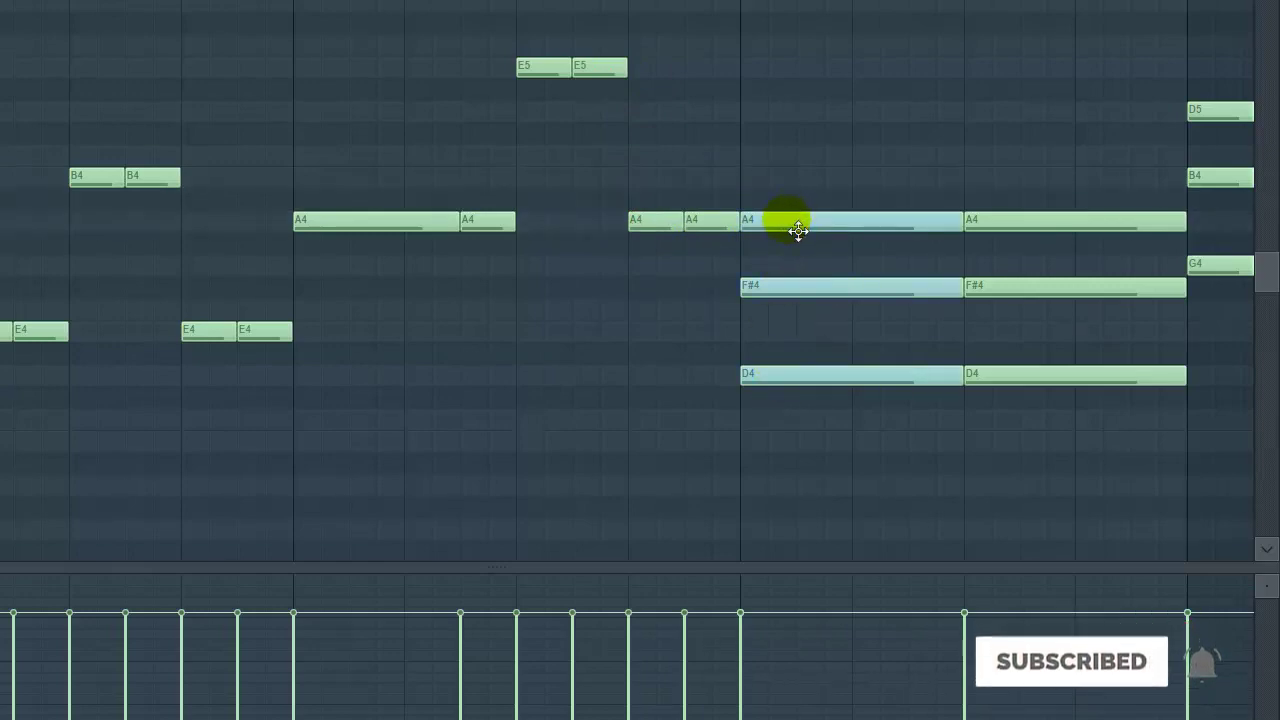
key("Delete")
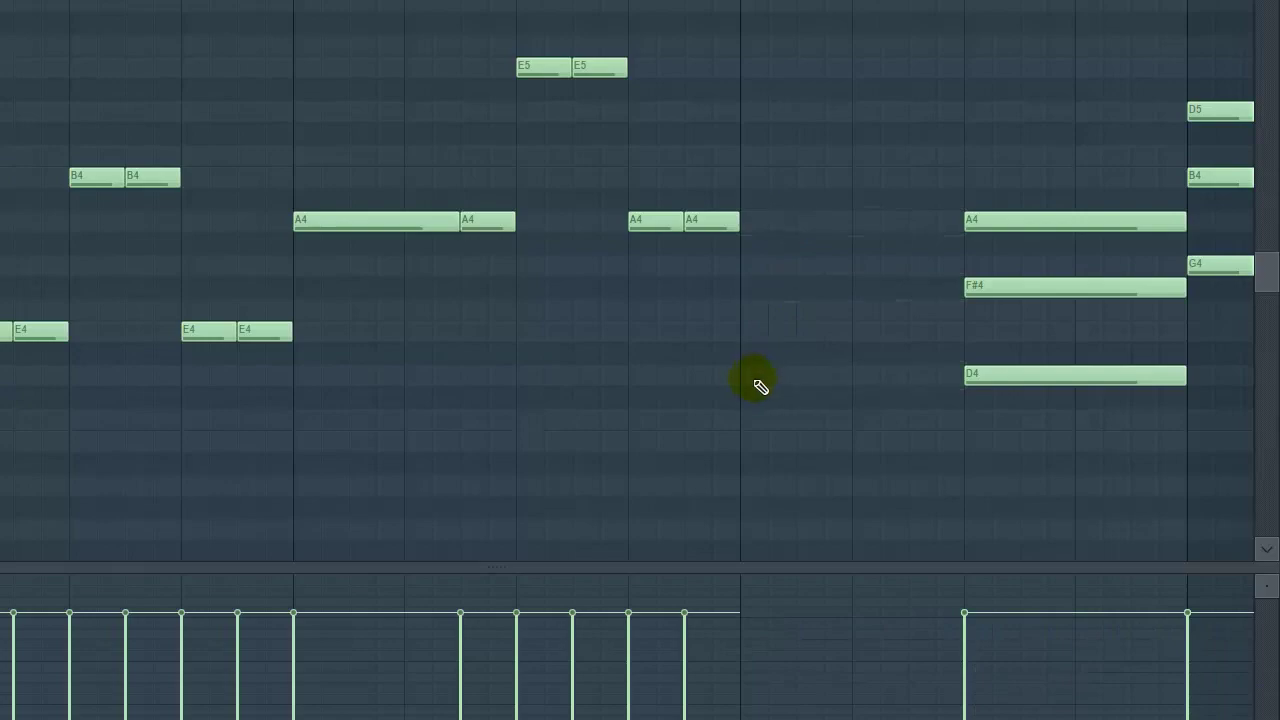
left_click(758, 376)
left_click(899, 219)
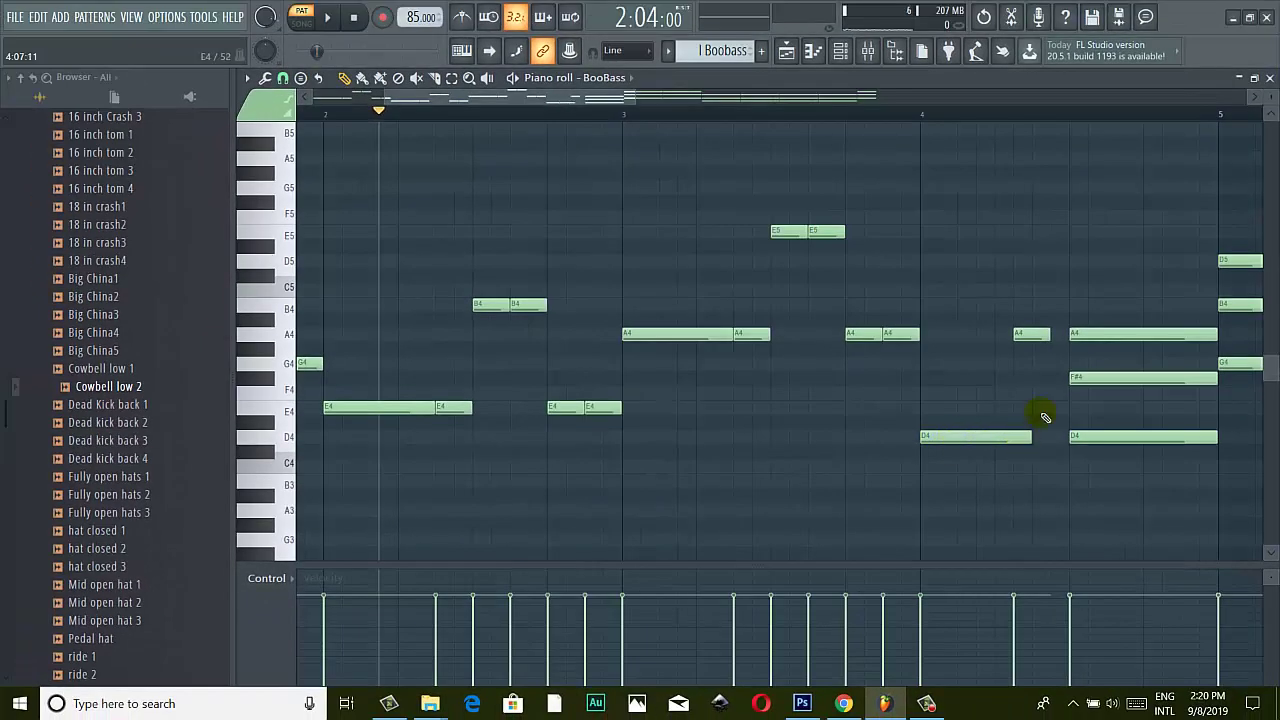
Move bar 4's two-step A4 note down to D4, directly after the six-step D4.
scroll(1035, 412, "down", 2)
left_click_drag(614, 110, 535, 108)
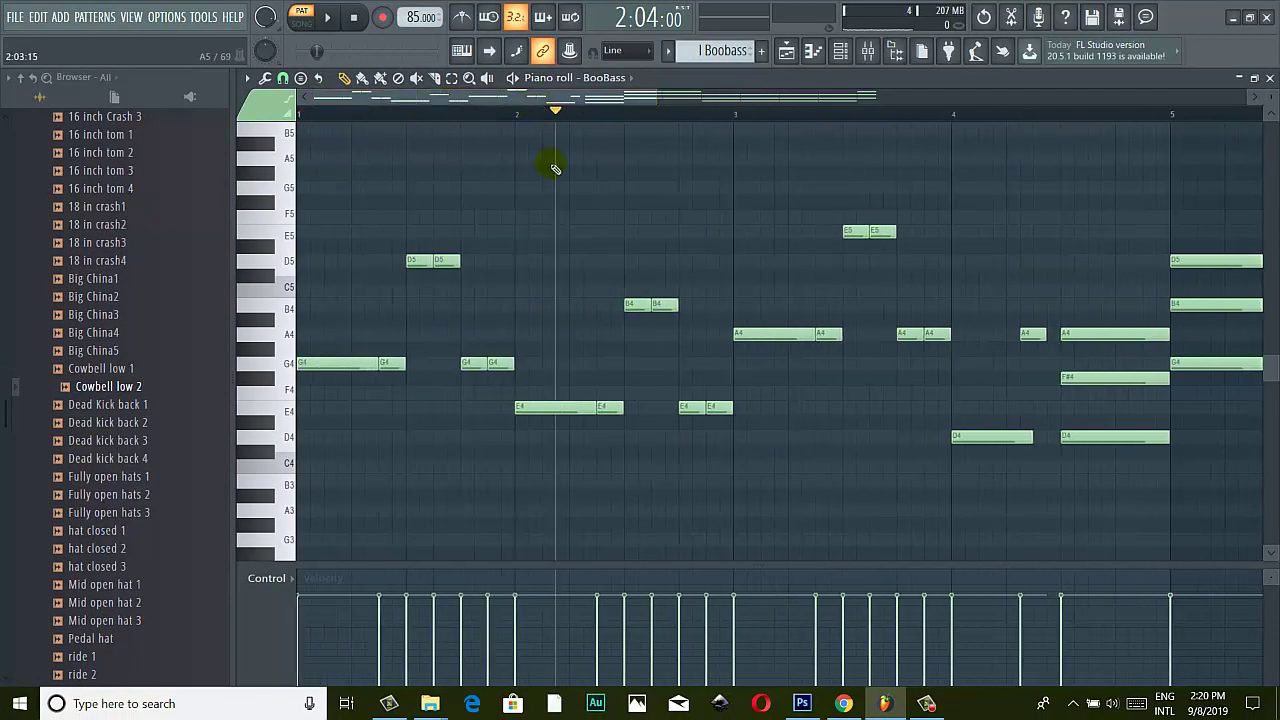
scroll(805, 259, "down", 1)
scroll(874, 363, "up", 3)
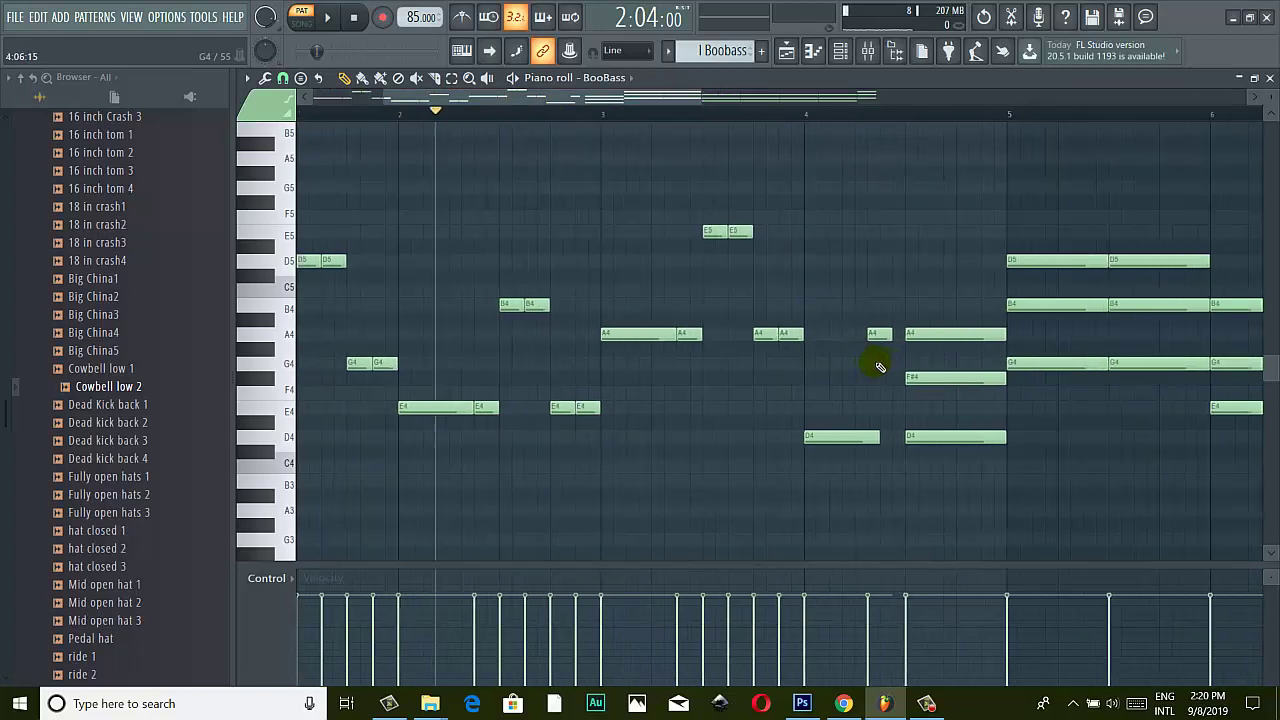
scroll(877, 368, "up", 1)
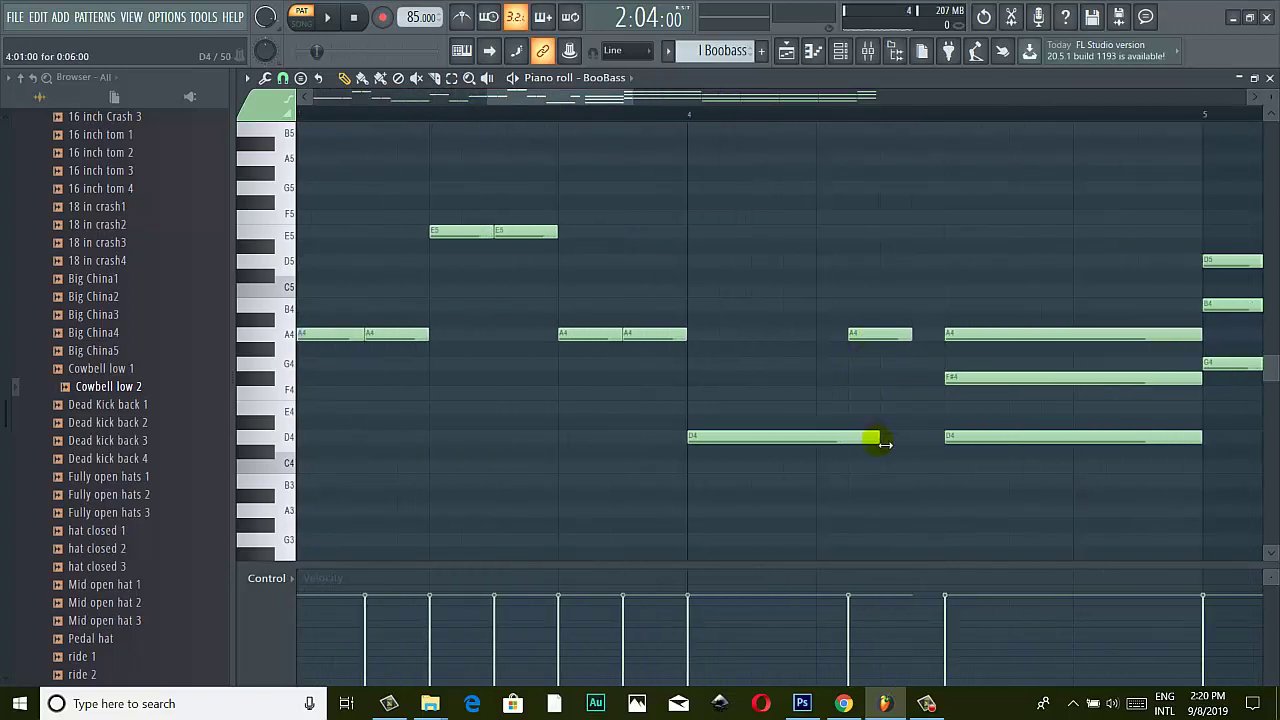
left_click_drag(884, 336, 900, 437)
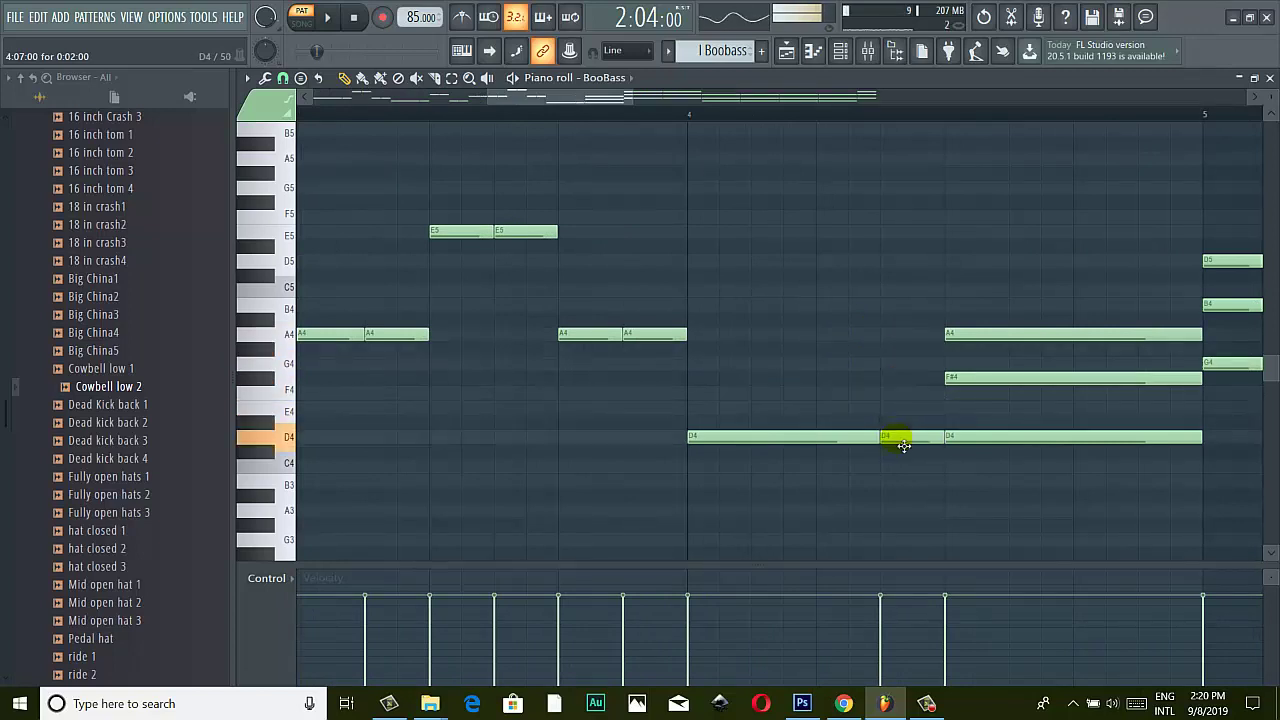
Delete bar 4's remaining chord and place two two-step A4 notes directly after the short D4.
left_click(905, 335)
right_click(986, 337)
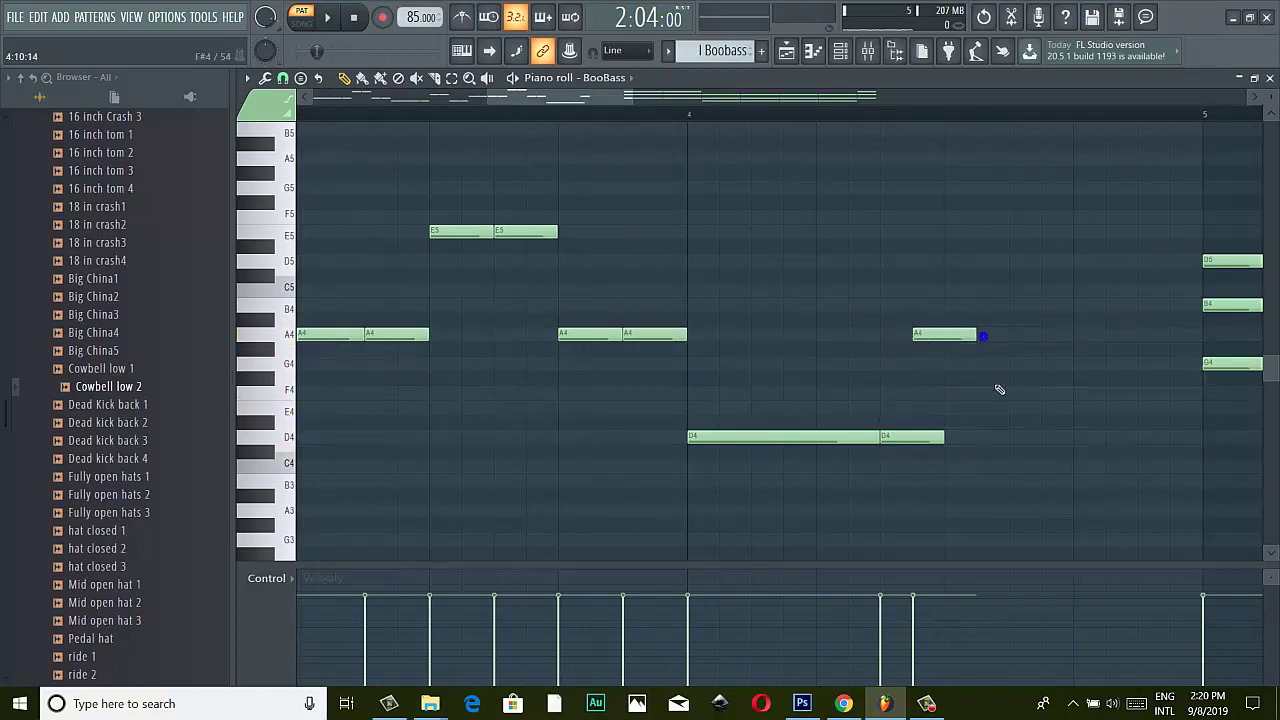
left_click(952, 343)
left_click_drag(952, 343, 979, 341)
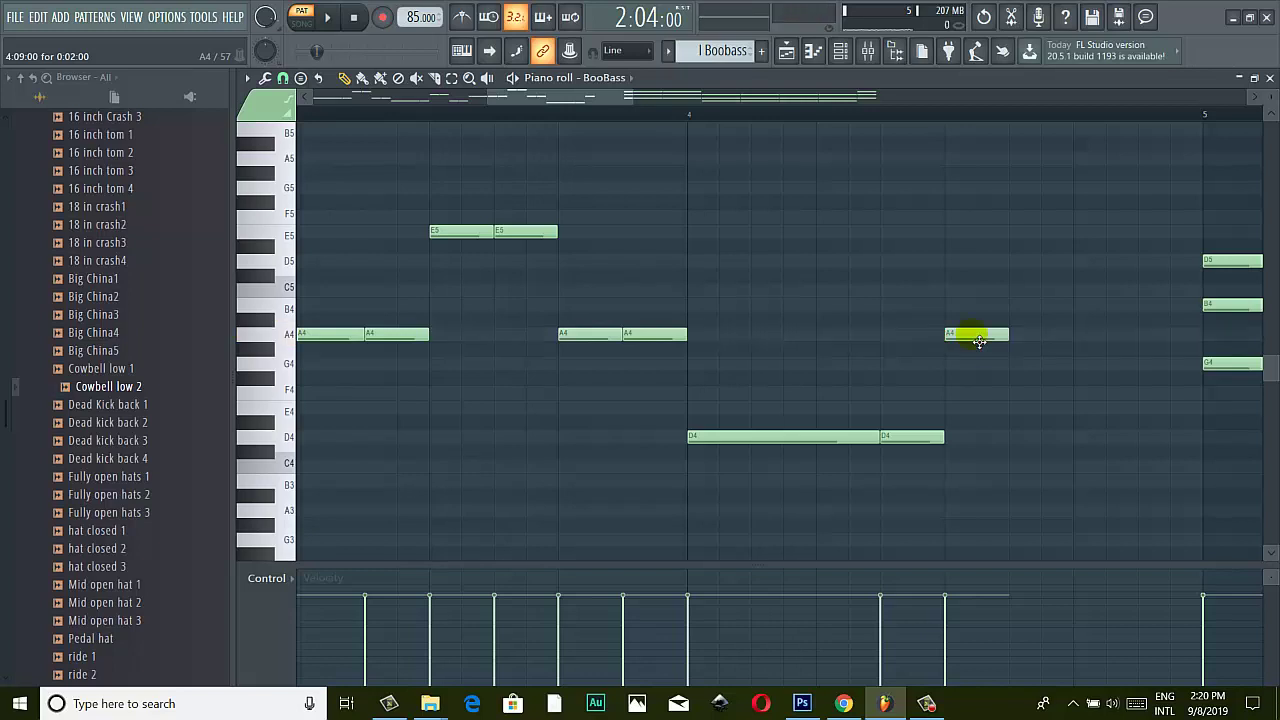
left_click_drag(1042, 340, 1012, 335)
Add two two-step D4 notes filling the end of bar 4.
scroll(1070, 345, "down", 2)
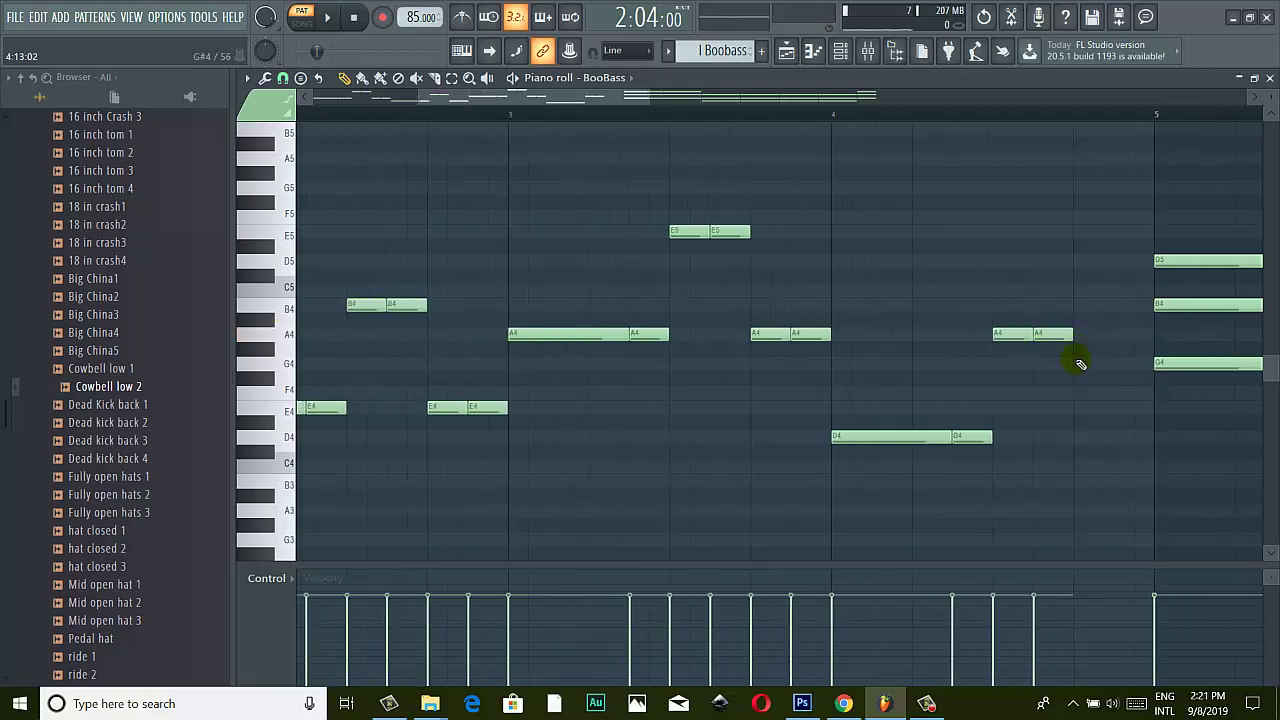
left_click(1086, 437)
left_click(1140, 437)
left_click_drag(1140, 437, 1119, 437)
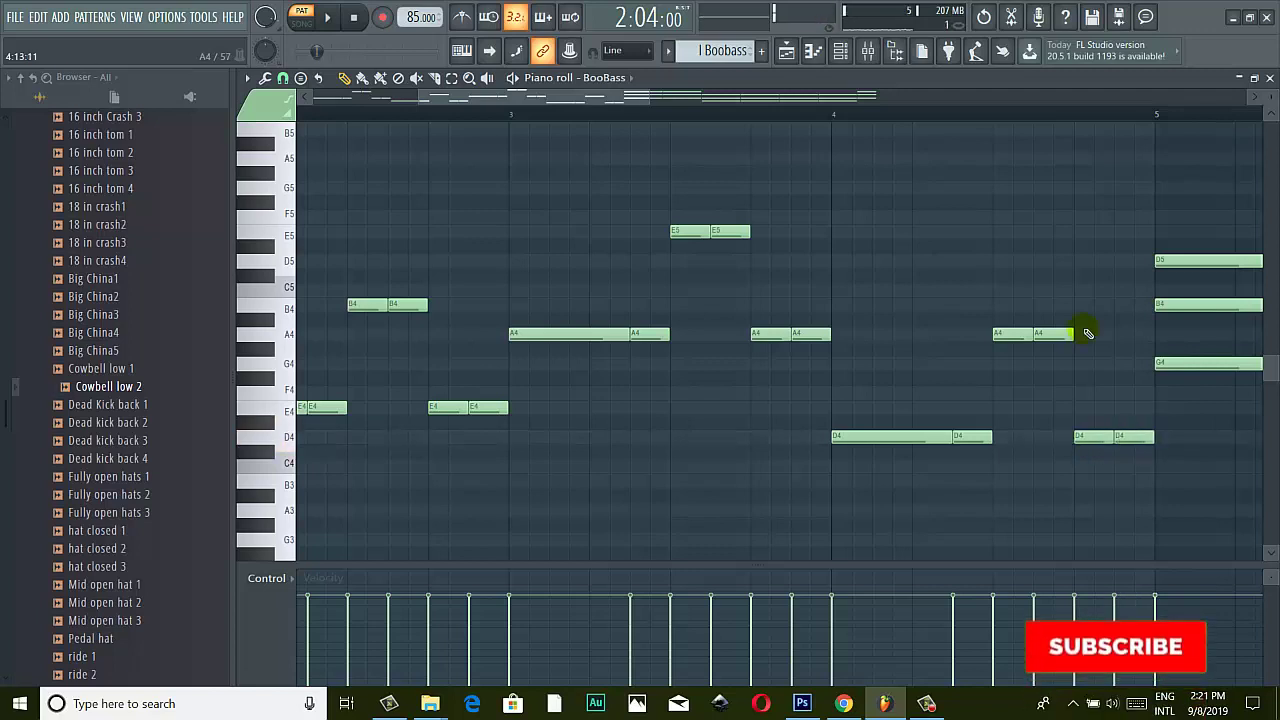
Delete the second G4–B4–D5 chord in bar 5.
left_click_drag(590, 97, 757, 114)
scroll(720, 214, "down", 2)
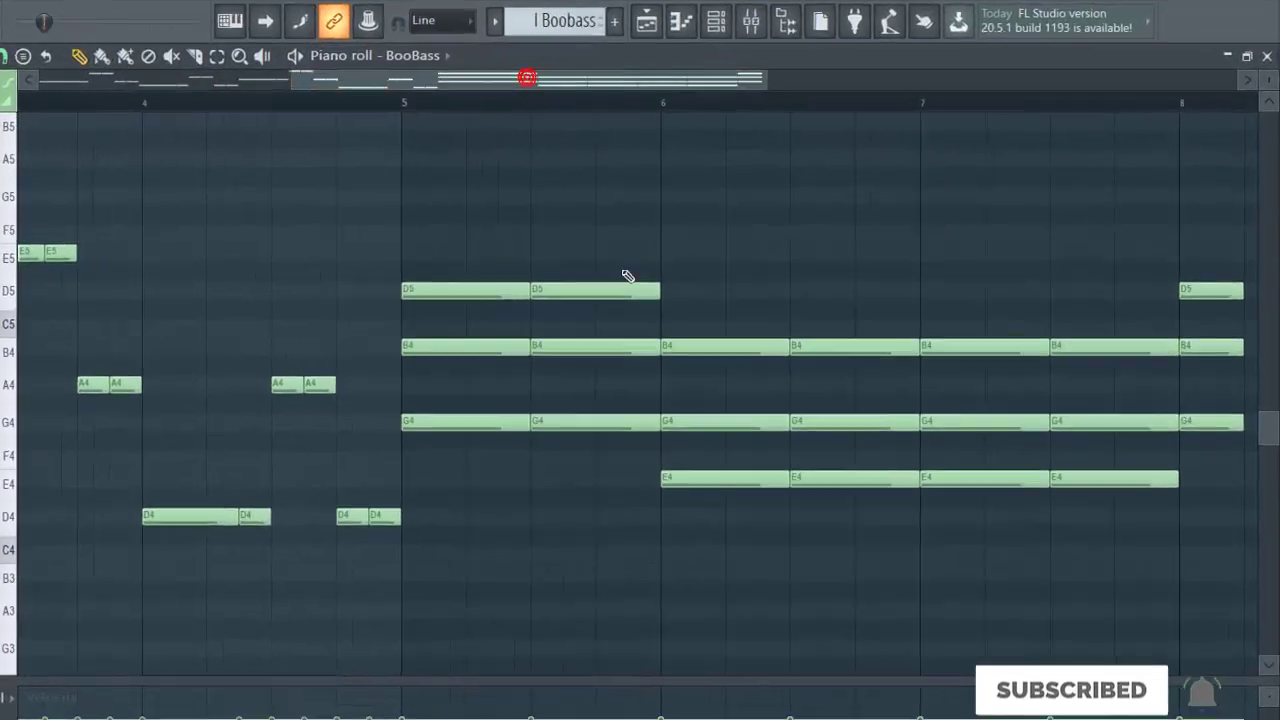
left_click(588, 424)
right_click(588, 424)
left_click(470, 423)
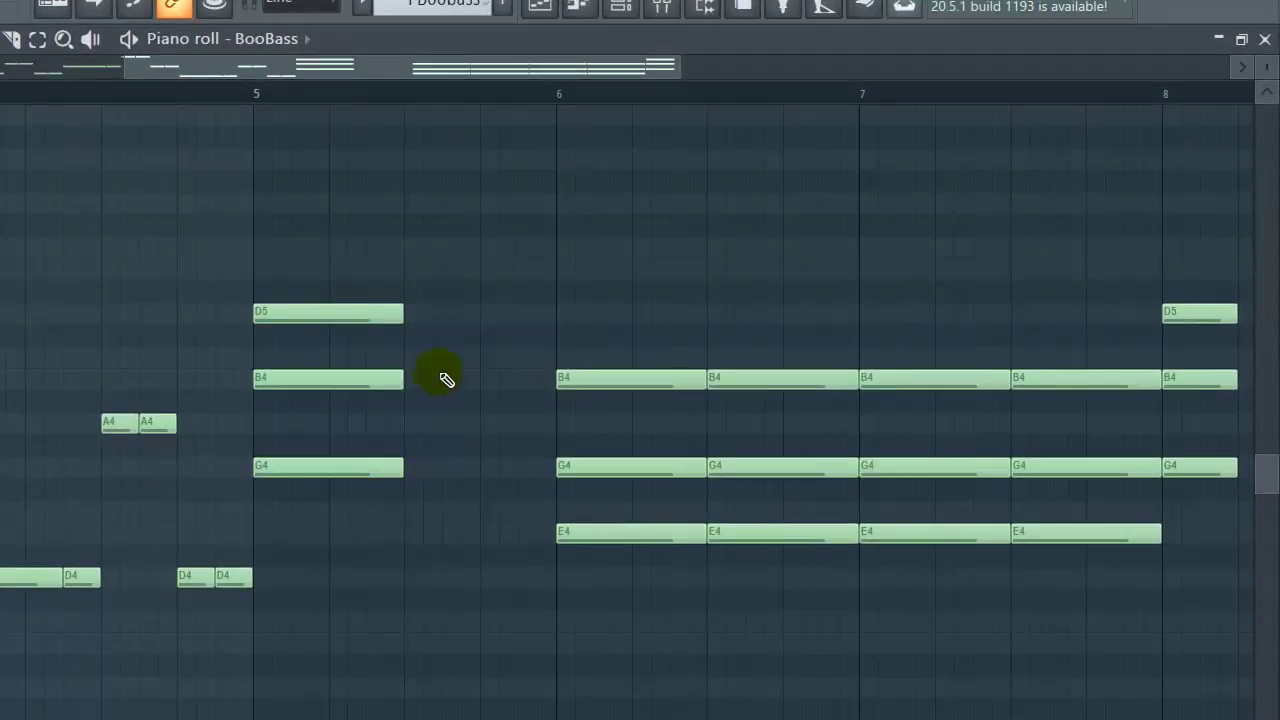
Replace bar 5's remaining chord with a six-step and a two-step G4, two two-step D5 notes and two closing two-step G4 notes.
left_click(452, 315)
left_click(277, 466)
right_click(272, 466)
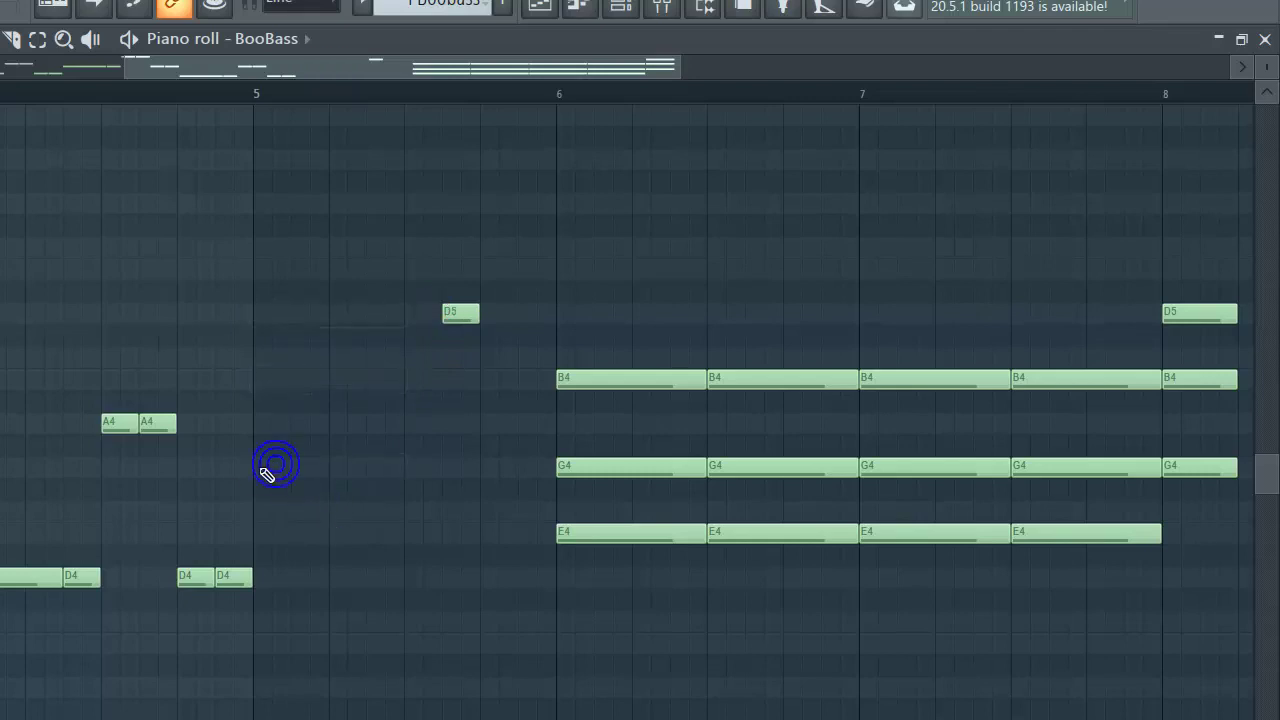
left_click(270, 467)
left_click_drag(300, 470, 386, 471)
left_click_drag(478, 466, 404, 472)
mouse_move(458, 314)
left_mouse_down()
mouse_move(420, 318)
mouse_move(466, 314)
mouse_move(452, 318)
left_mouse_up()
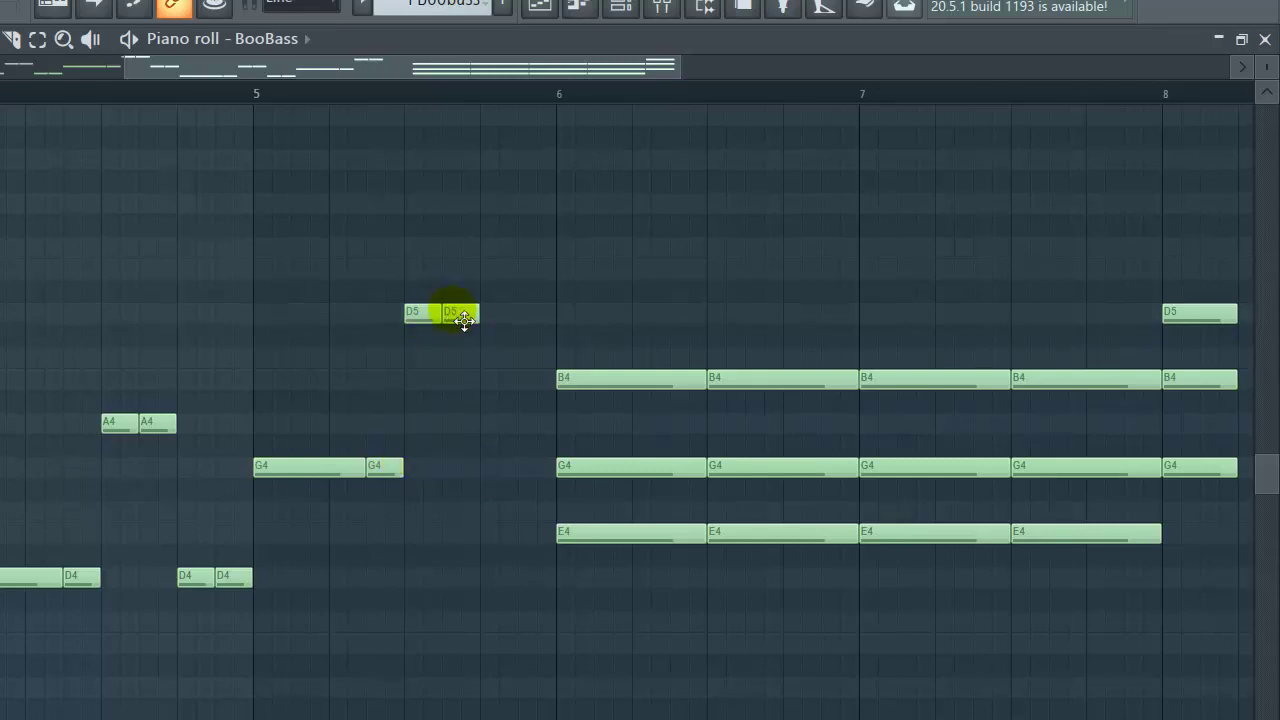
left_click(531, 473)
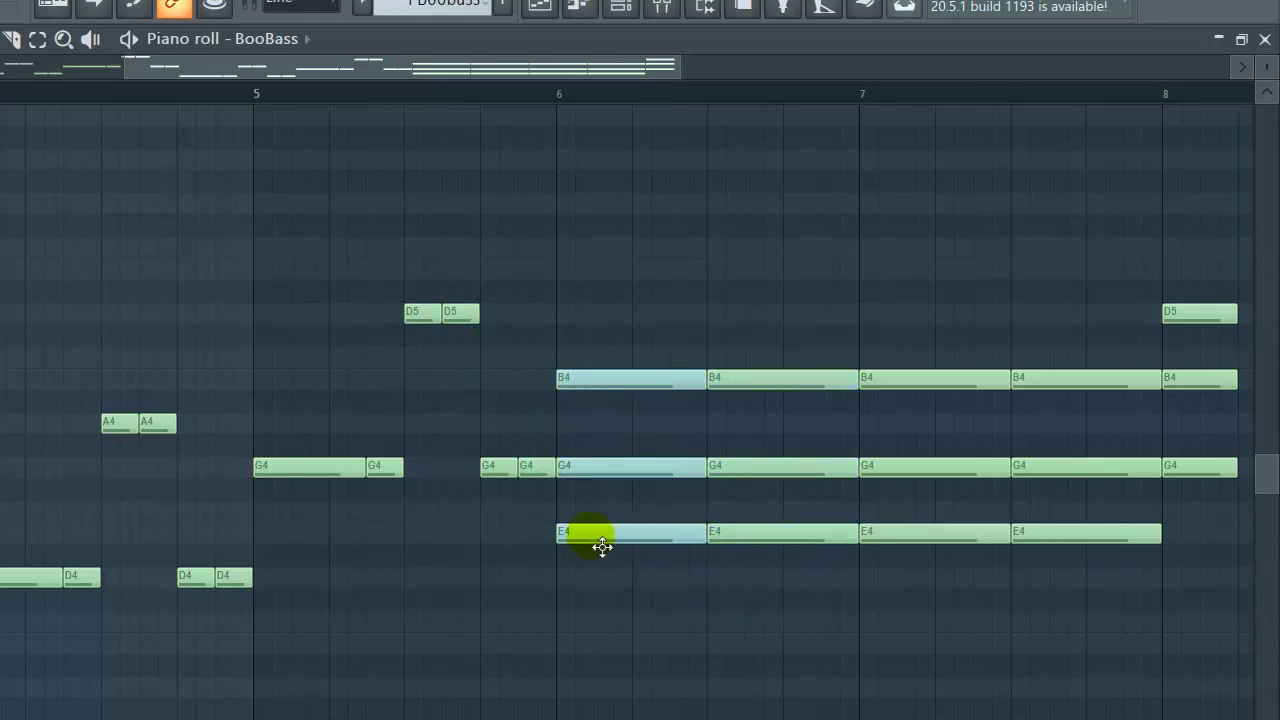
Replace bar 6's first E4–G4–B4 chord with a six-step E4 note followed directly by a two-step E4.
right_click(565, 532)
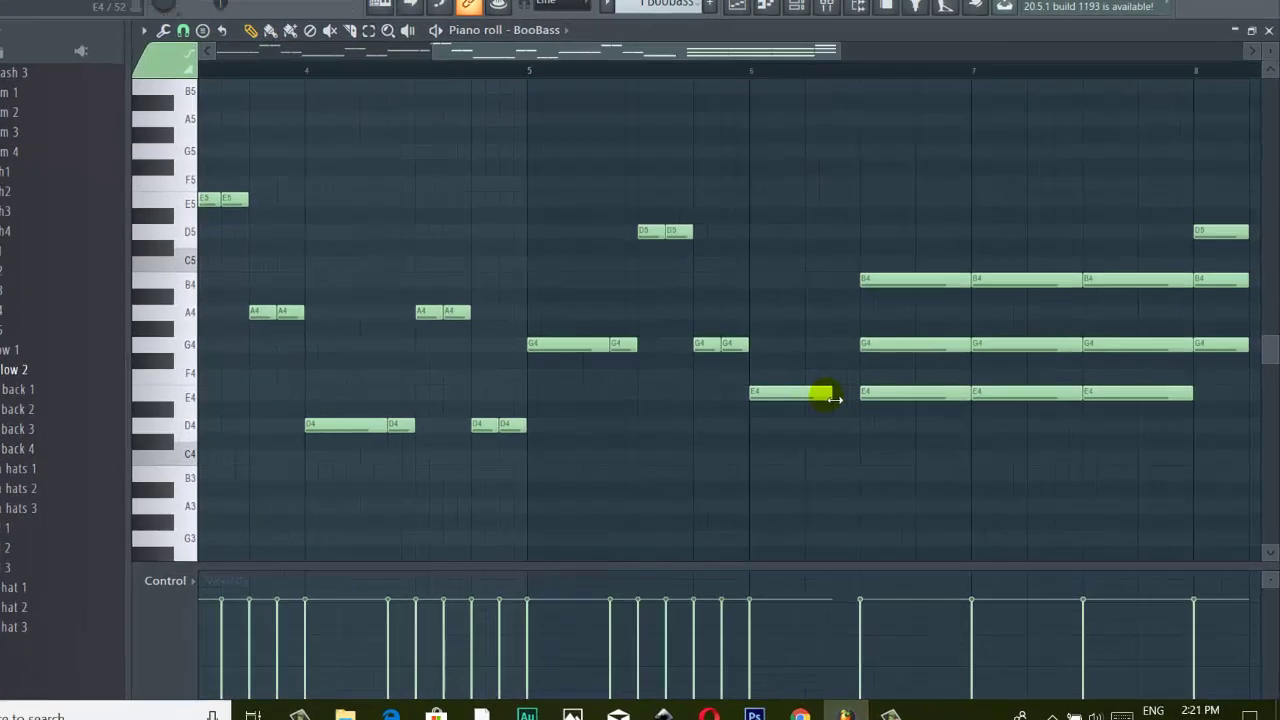
scroll(869, 413, "up", 3)
left_click_drag(686, 184, 684, 108)
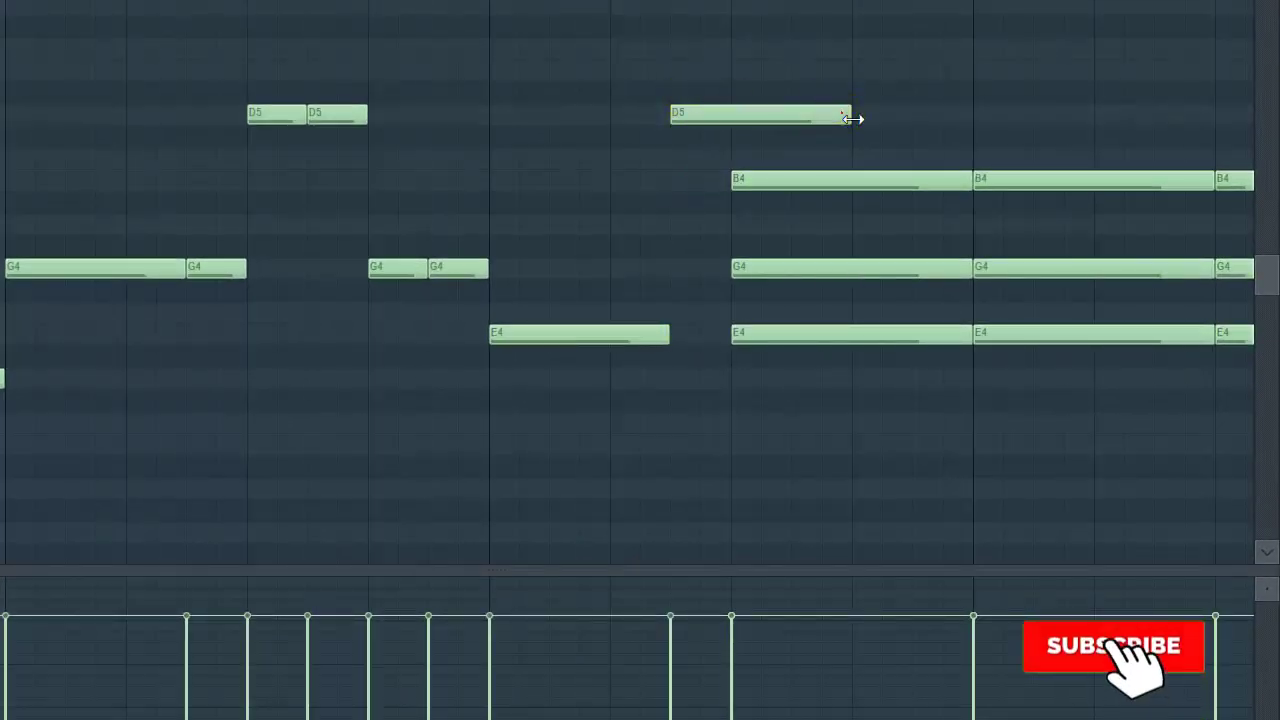
left_click_drag(852, 117, 700, 349)
Replace bar 6's second E4–G4–B4 chord with two two-step B4 notes.
left_click(794, 187, "ctrl")
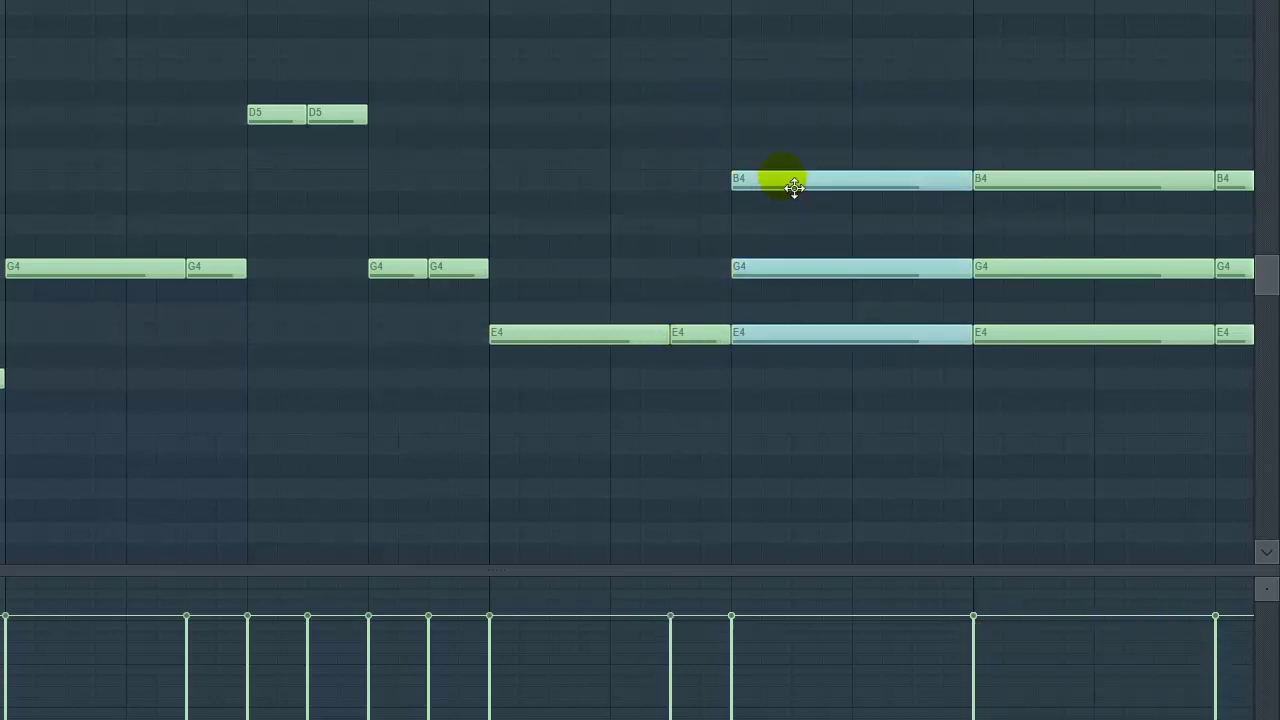
left_click(780, 350)
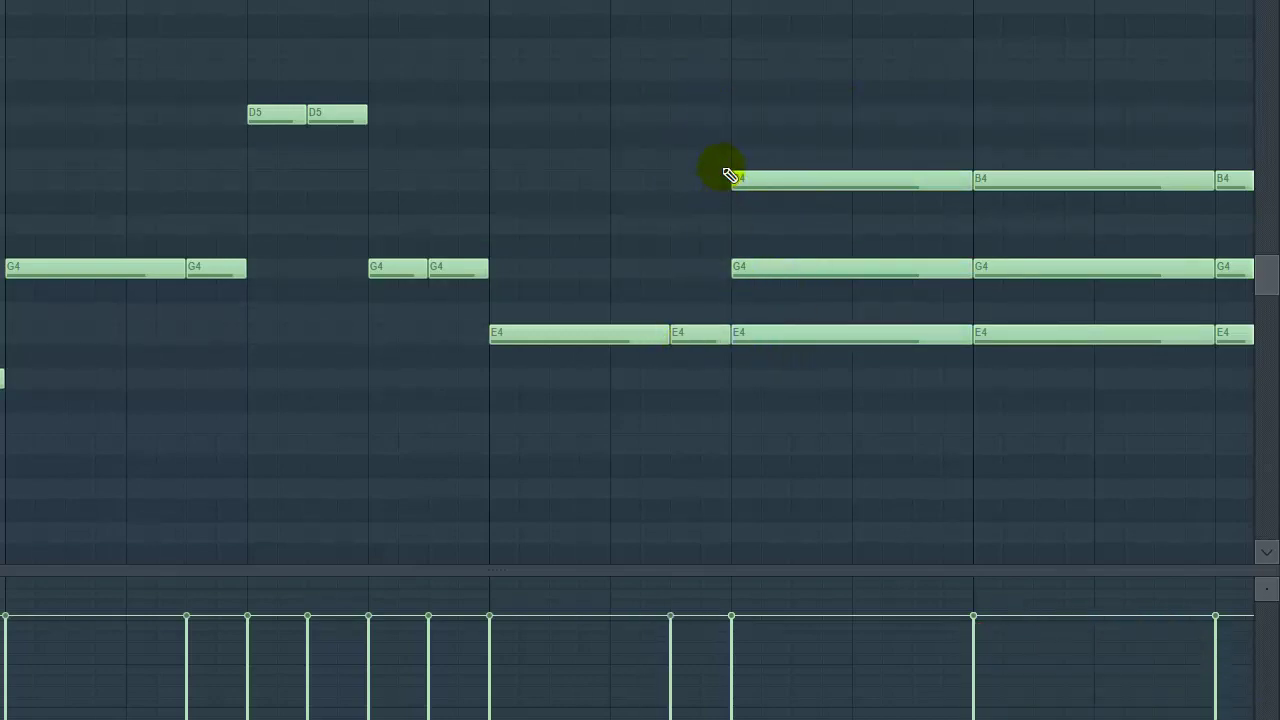
left_click(679, 183)
left_click(853, 200)
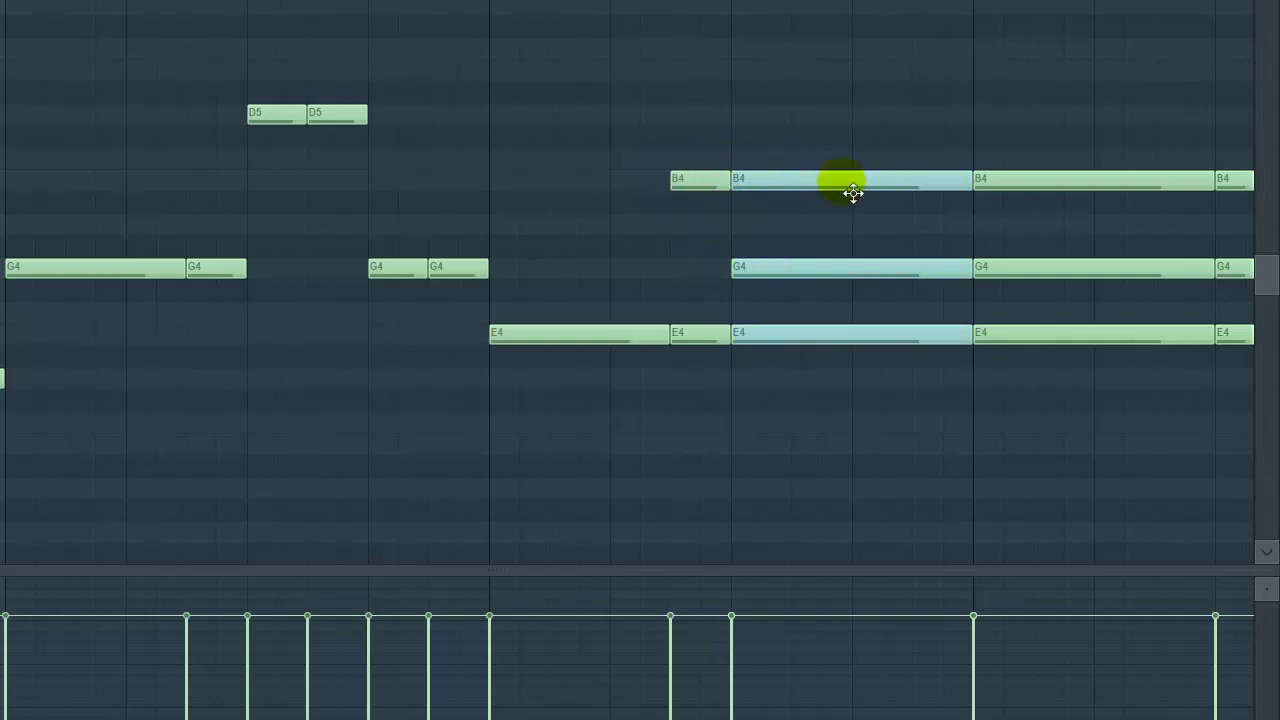
right_click(842, 184)
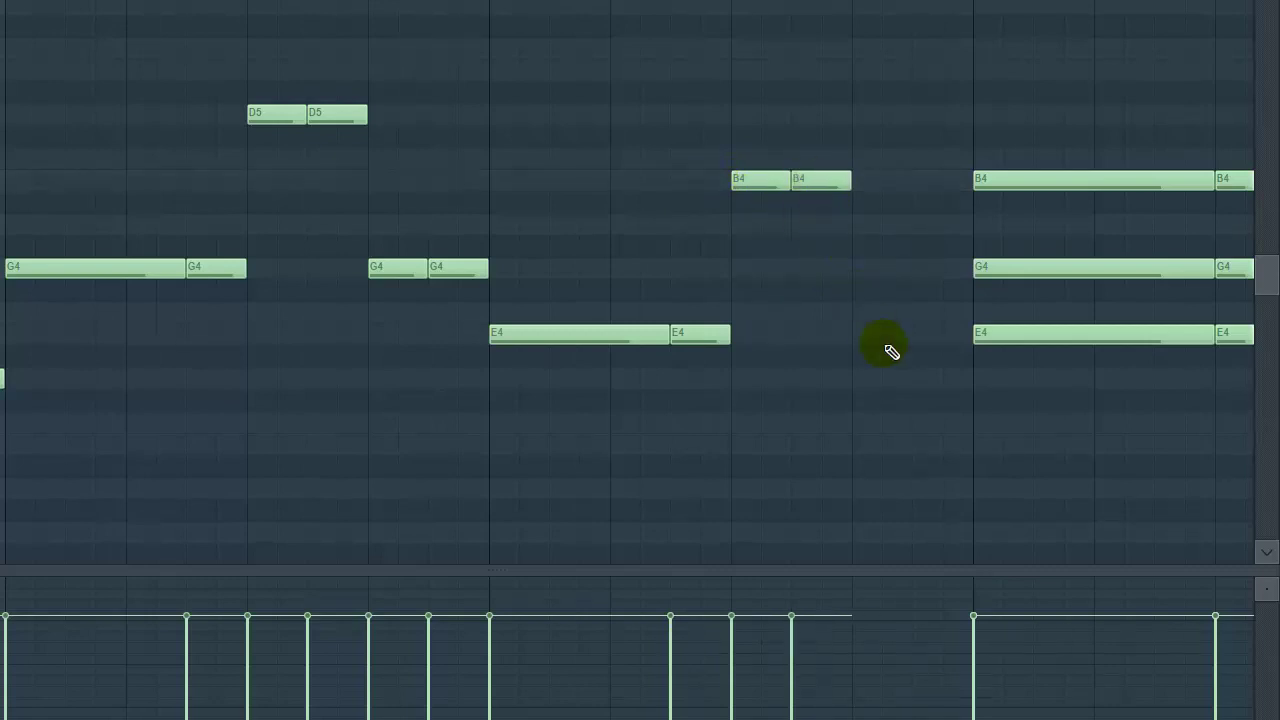
Fill the end of bar 6 with two two-step E4 notes and raise both to G4.
left_click(940, 342)
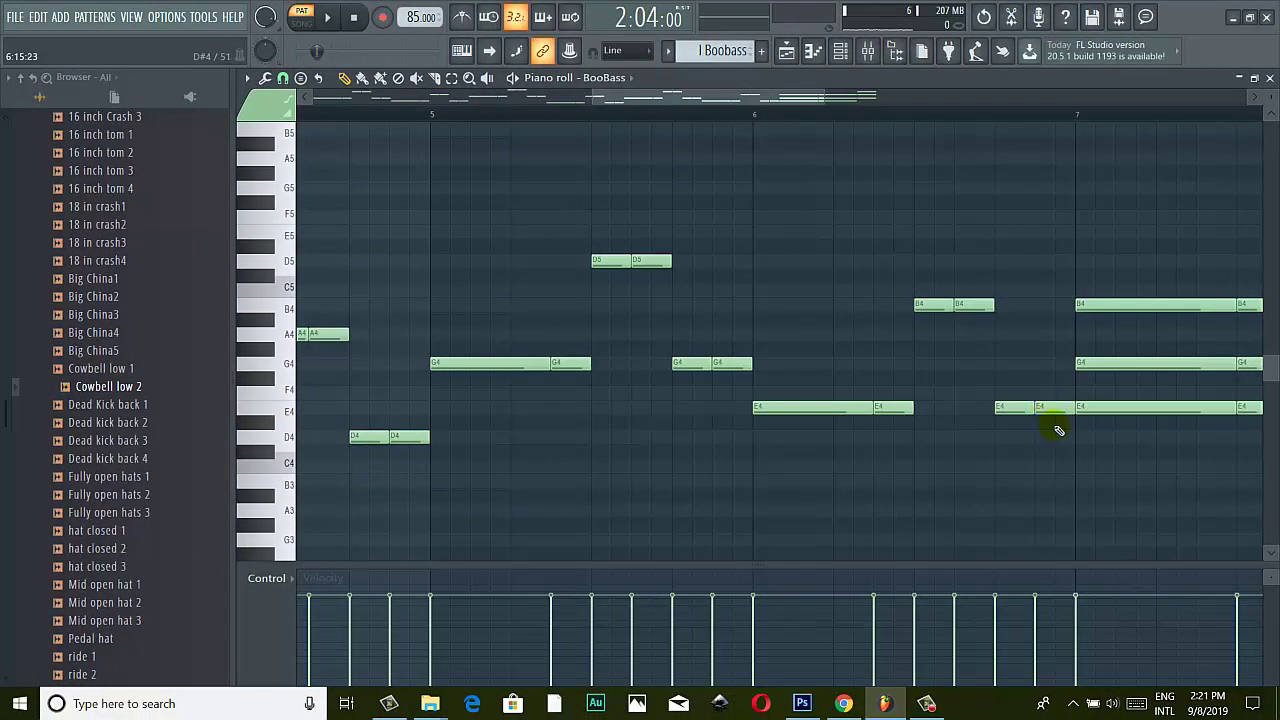
scroll(1059, 430, "down", 5)
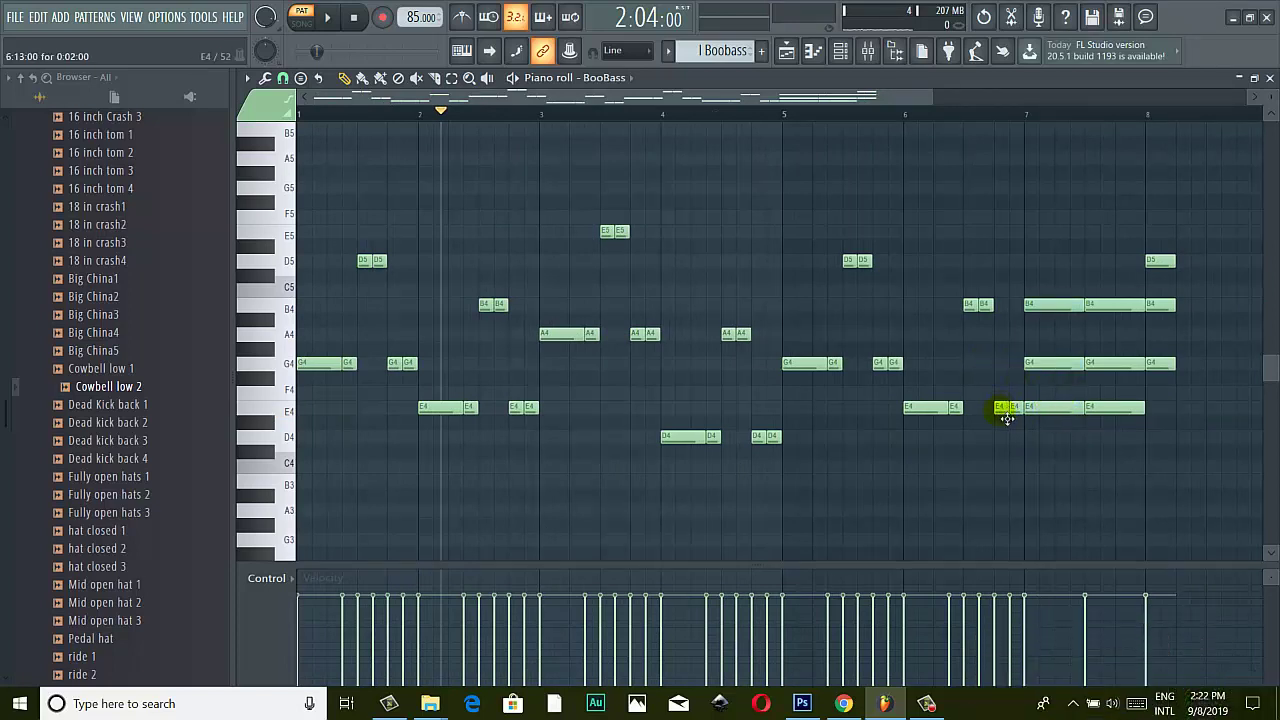
left_click_drag(1006, 417, 997, 392)
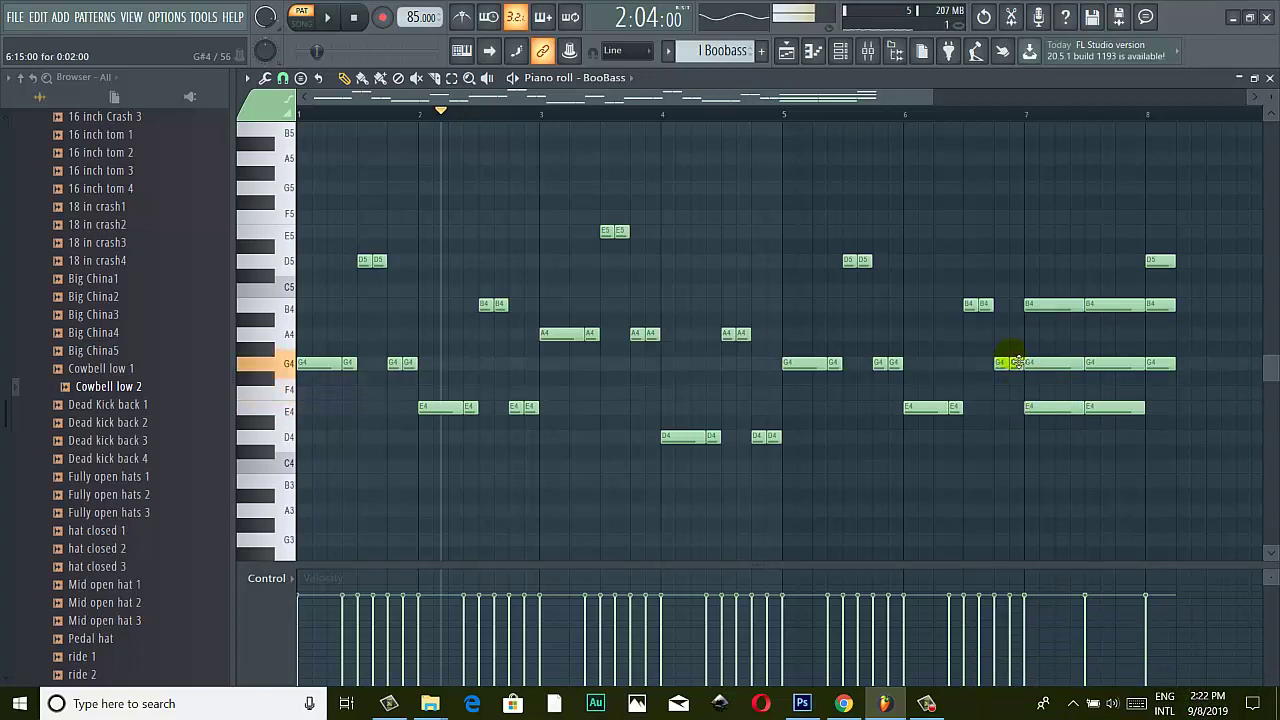
Replace bar 7's first E4–G4–B4 chord with a six-step E4 note followed directly by a two-step E4.
scroll(1030, 362, "up", 3)
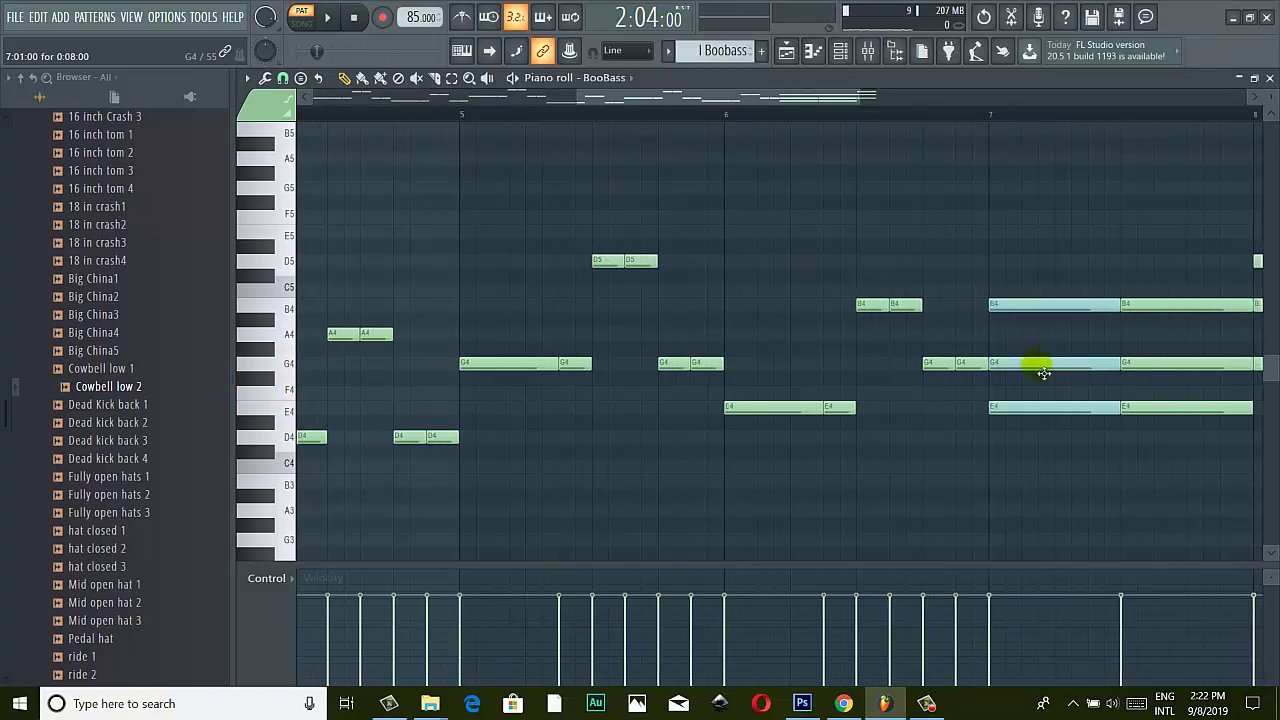
right_click(1028, 417)
left_click_drag(1009, 414, 1003, 415)
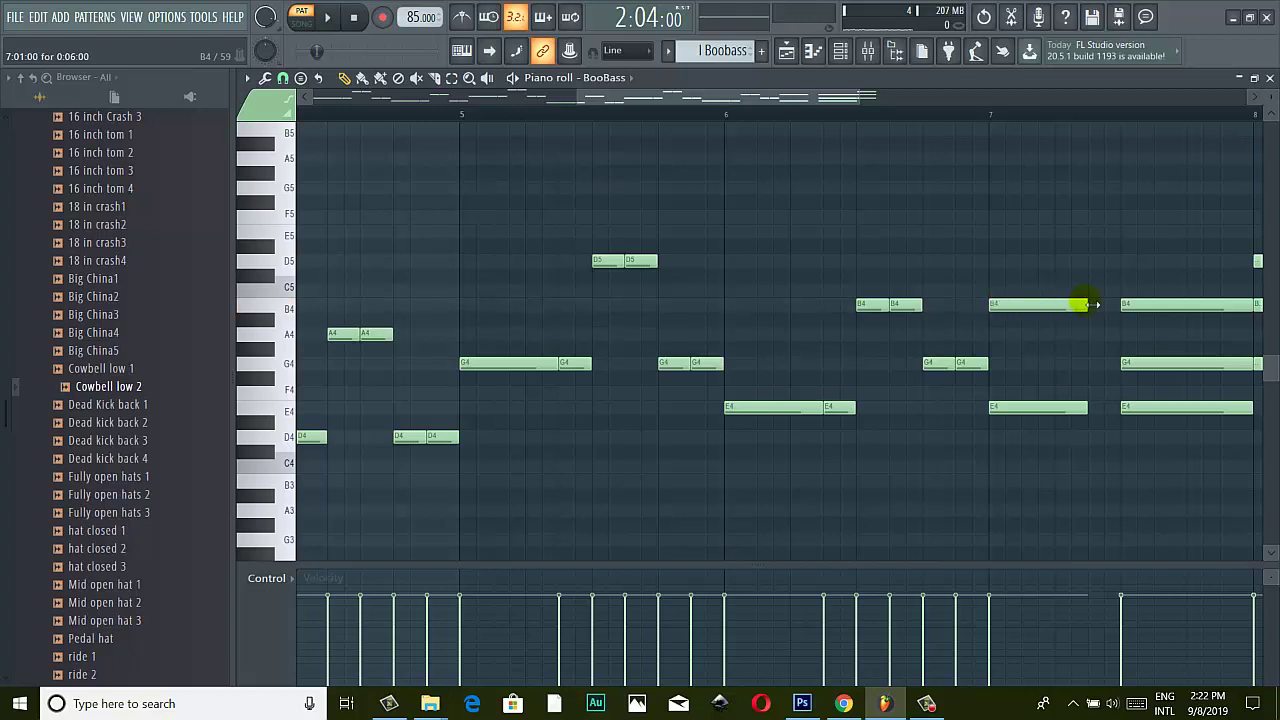
left_click_drag(1010, 306, 1115, 416)
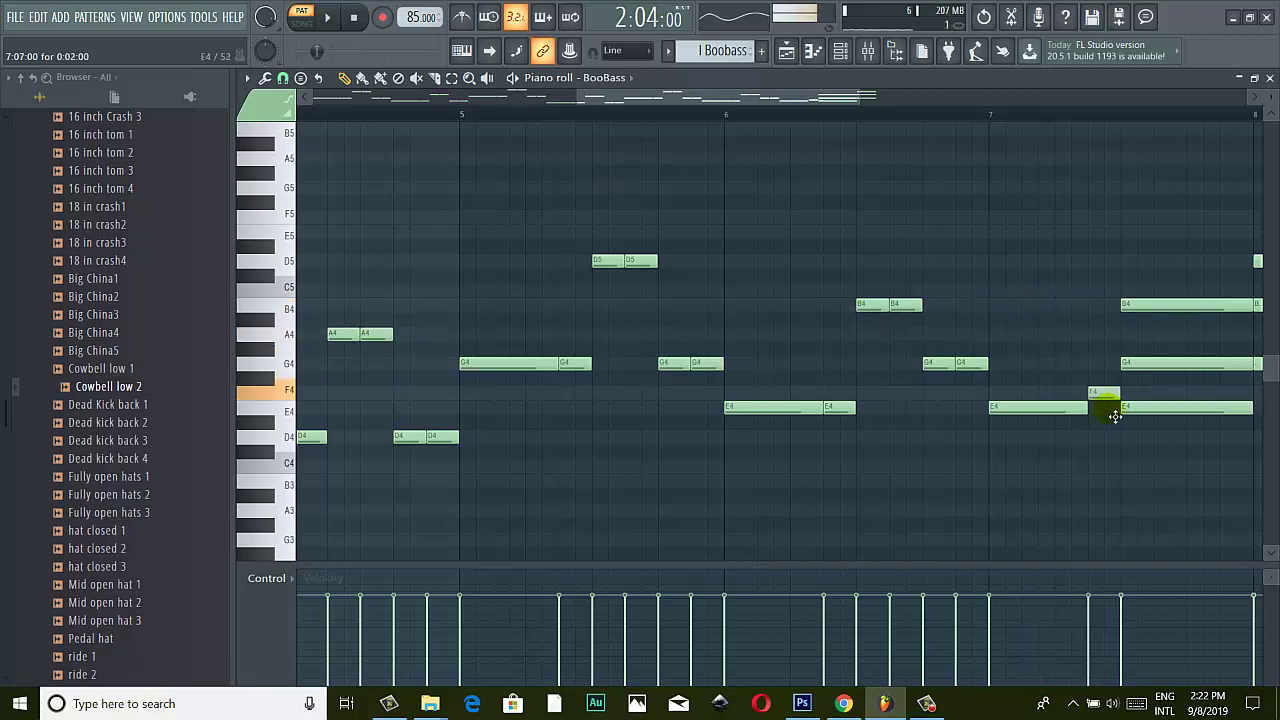
Replace bar 7's second chord with two two-step B4 notes and two closing two-step E4 notes.
left_click_drag(758, 98, 864, 127)
right_click(820, 360)
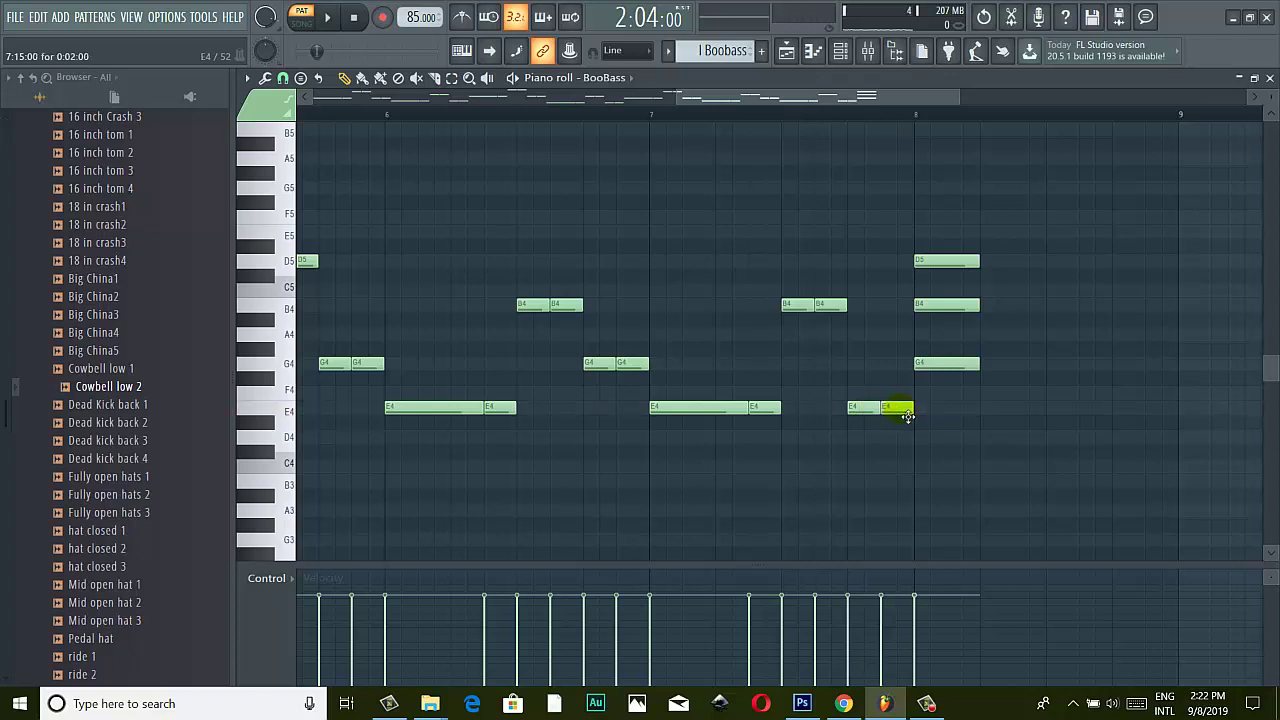
Replace the G4–B4–D5 chord at the start of bar 8 with a single two-step G4 note.
scroll(902, 414, "down", 1)
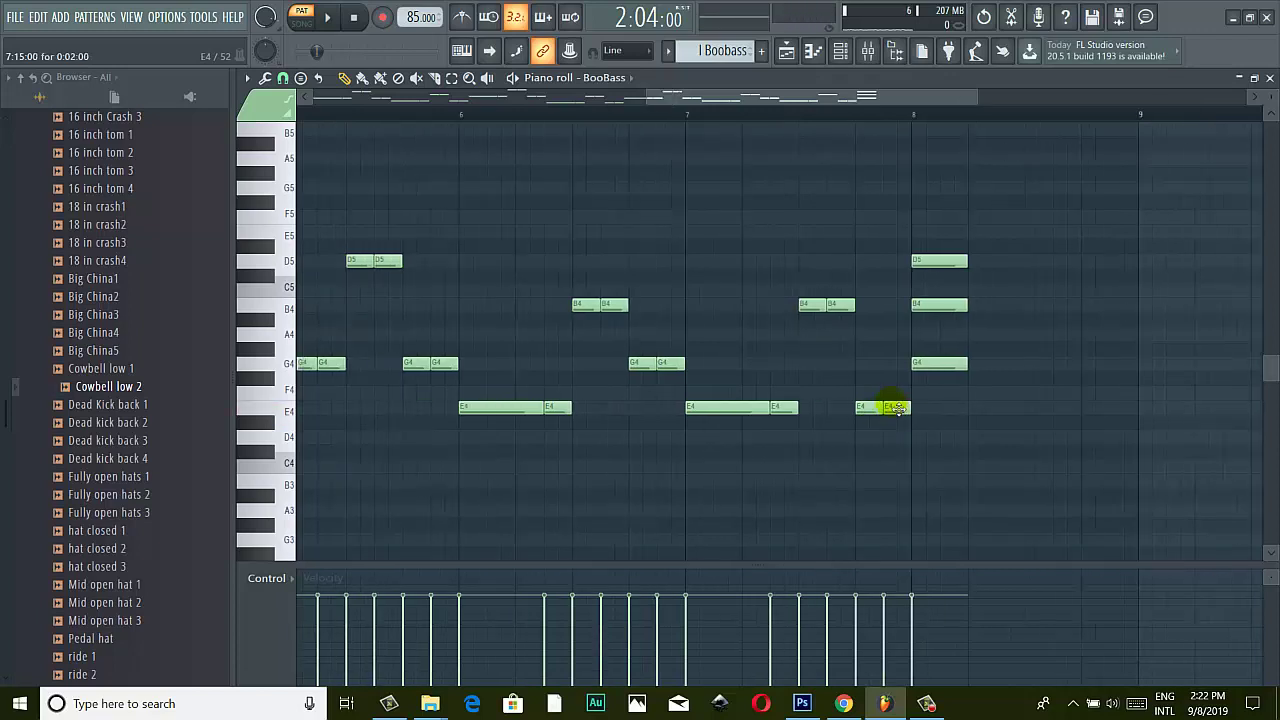
right_click(946, 314)
left_click(918, 364)
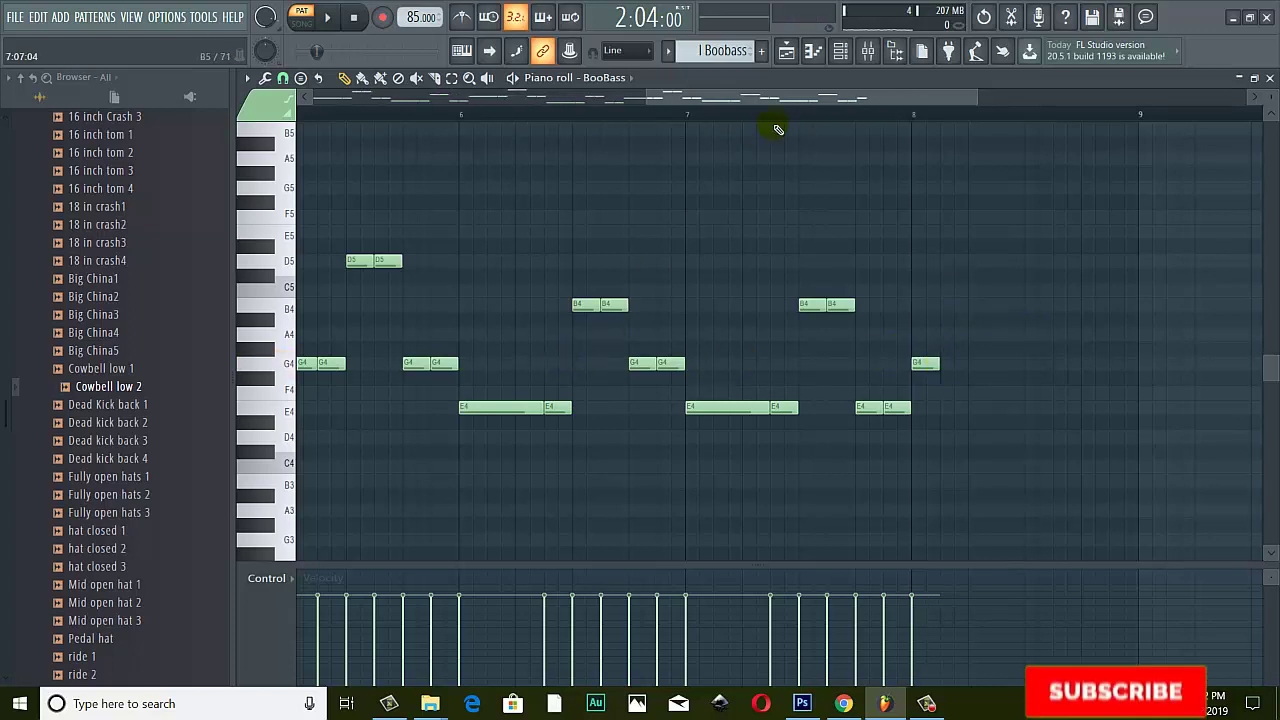
Look back over the finished bass line and return the playback position to the start of bar 1.
left_click_drag(771, 98, 748, 99)
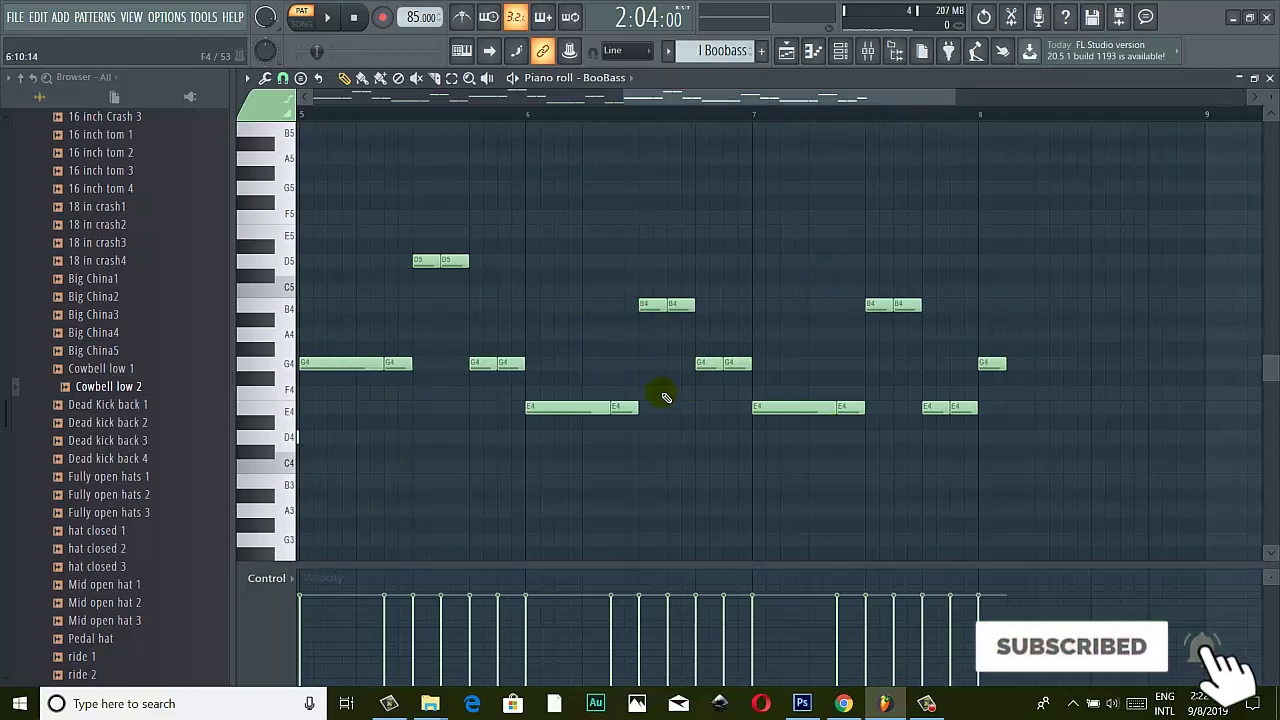
scroll(666, 397, "down", 4)
left_click_drag(837, 100, 648, 101)
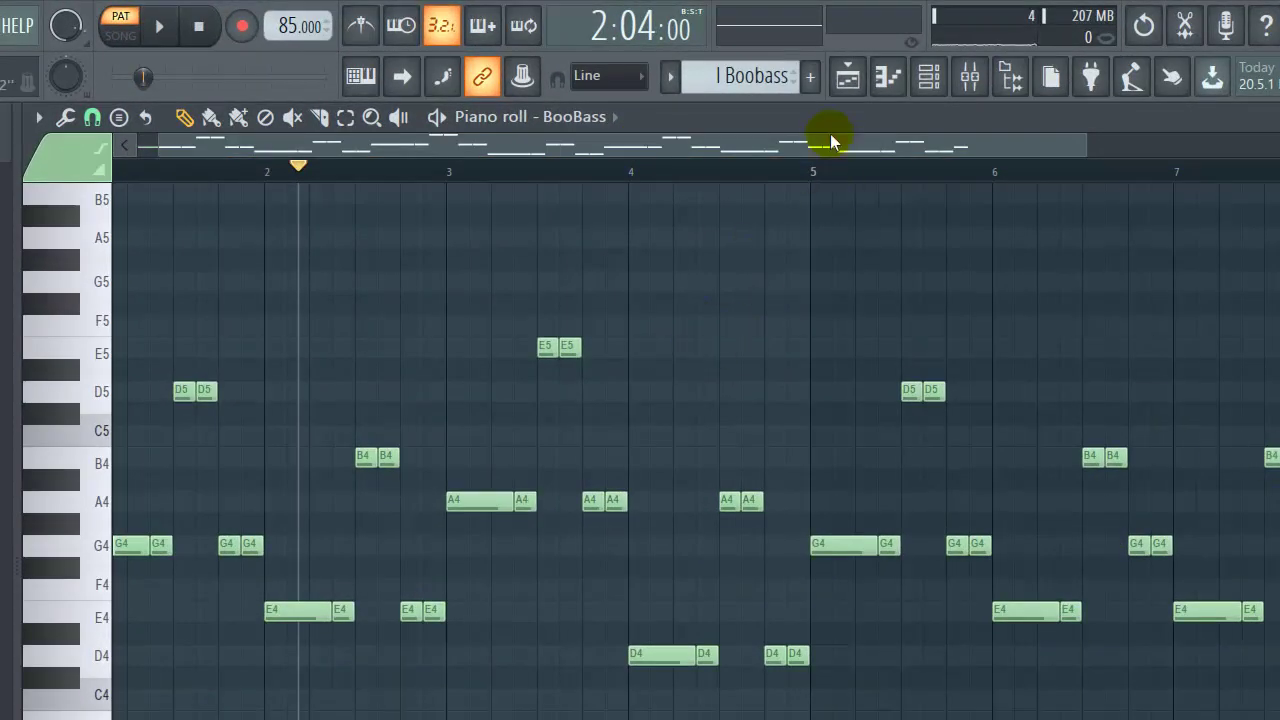
left_click_drag(830, 135, 632, 150)
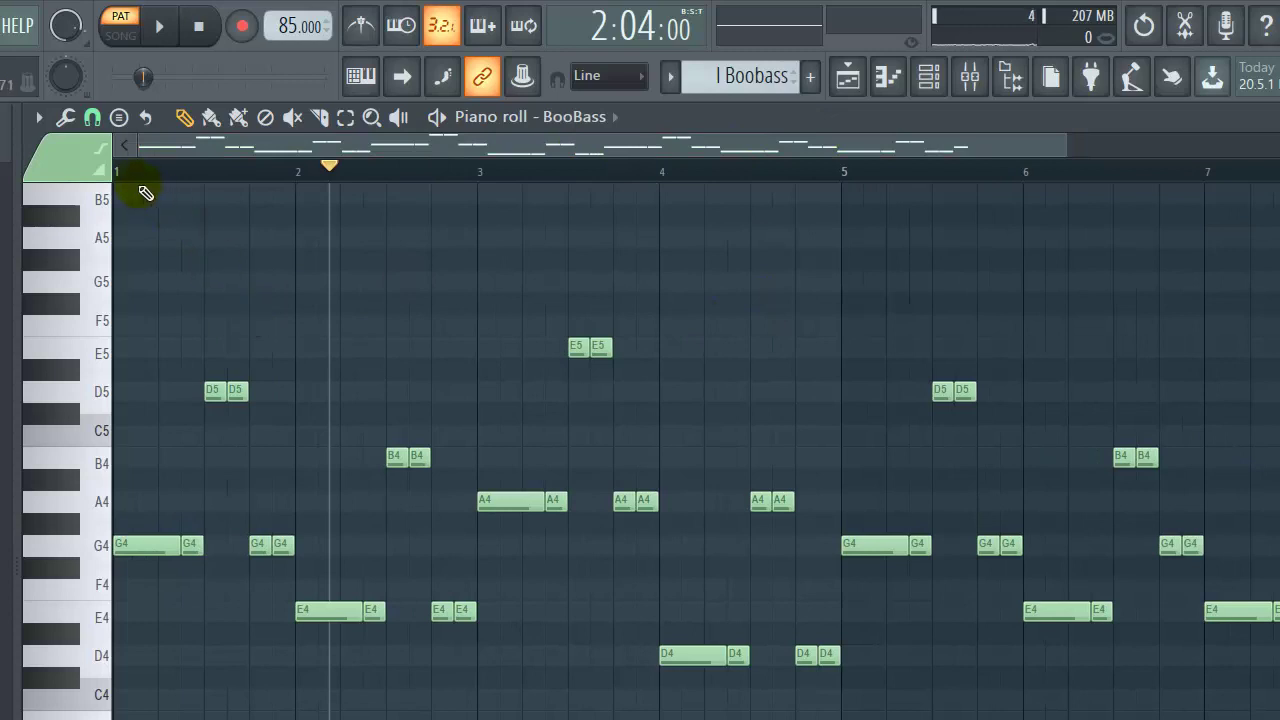
left_click(145, 175)
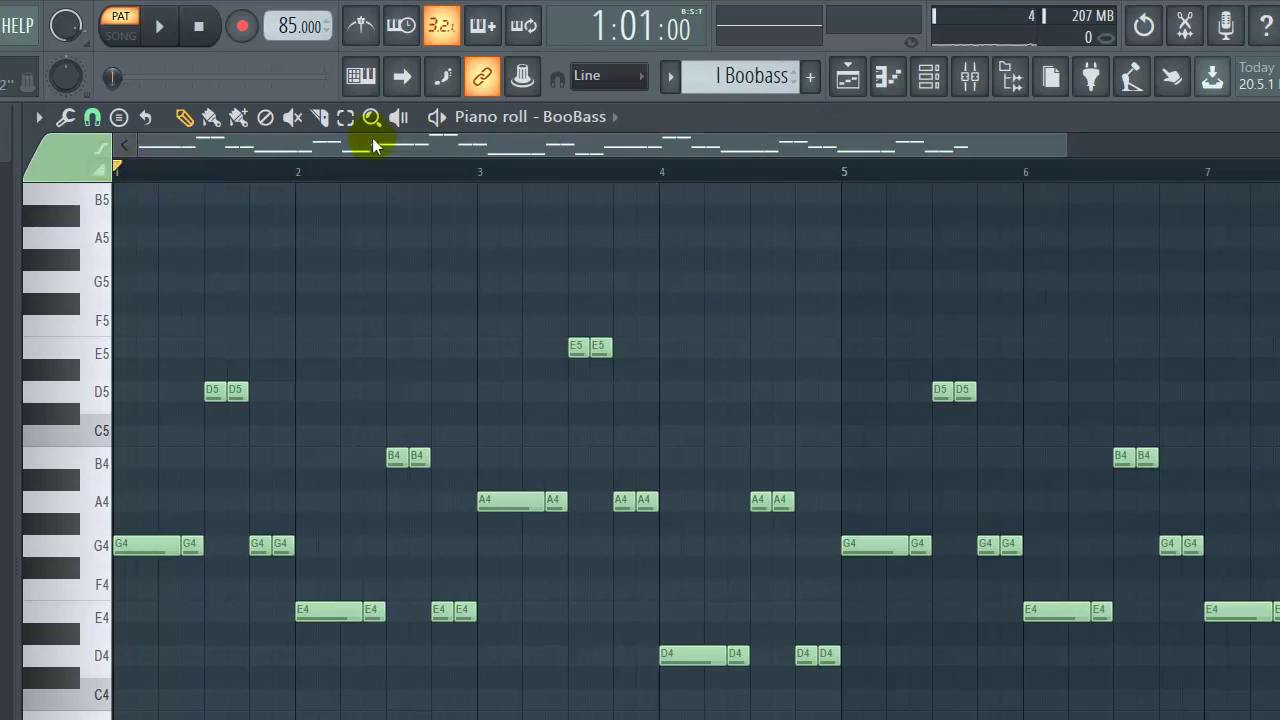
Play the single-note bass line from bar 1 into bar 6 and pause playback.
key("space")
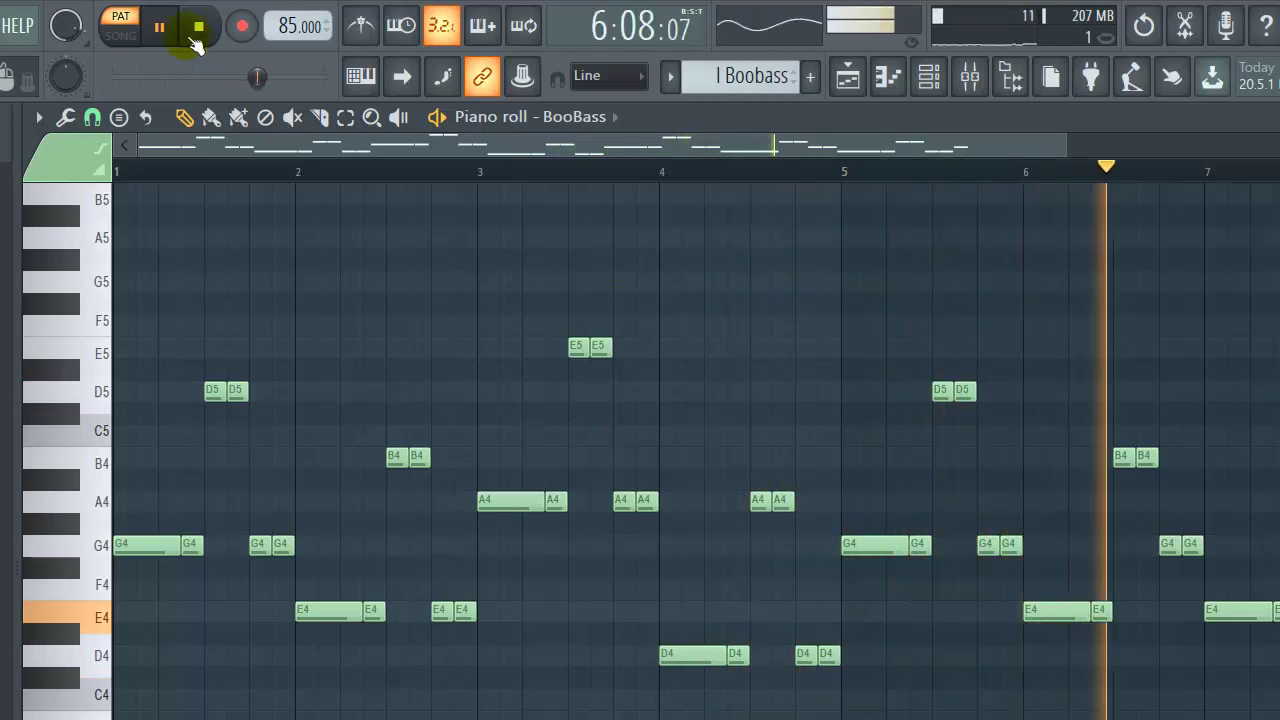
left_click(162, 28)
Transpose all BooBass notes up one octave, so that the opening note becomes G5.
scroll(700, 440, "down", 2)
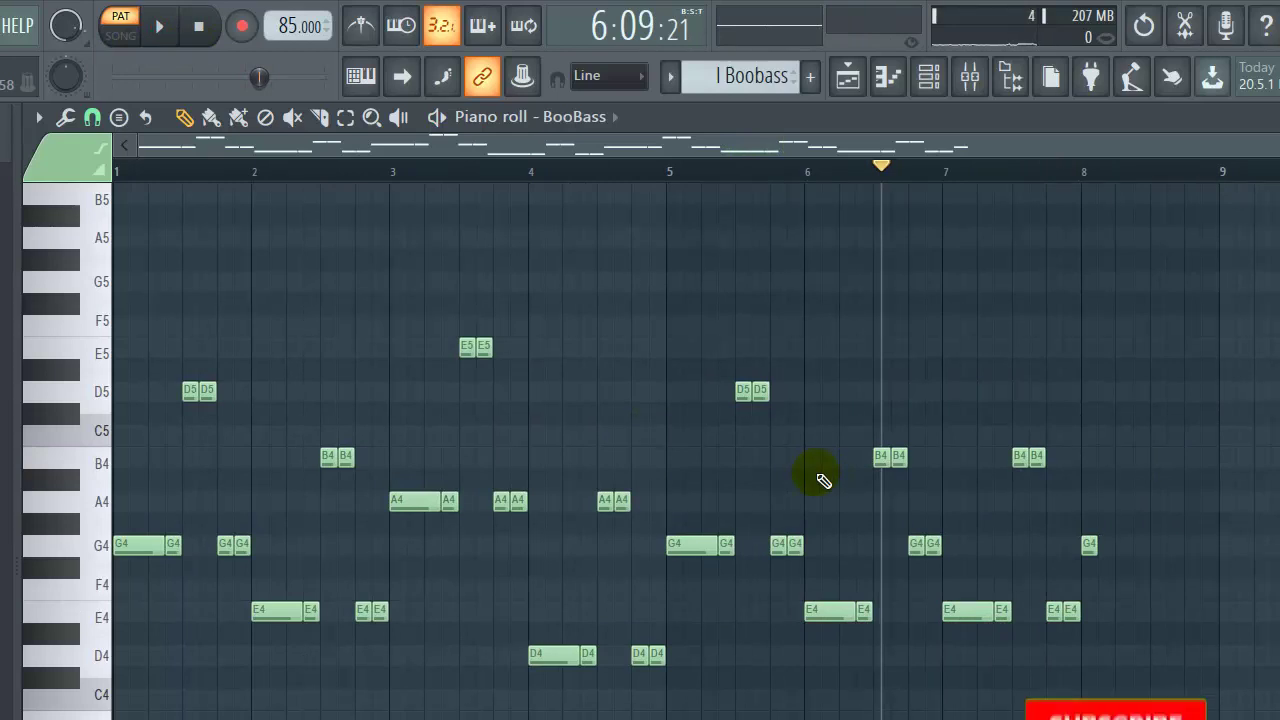
key("ctrl+a")
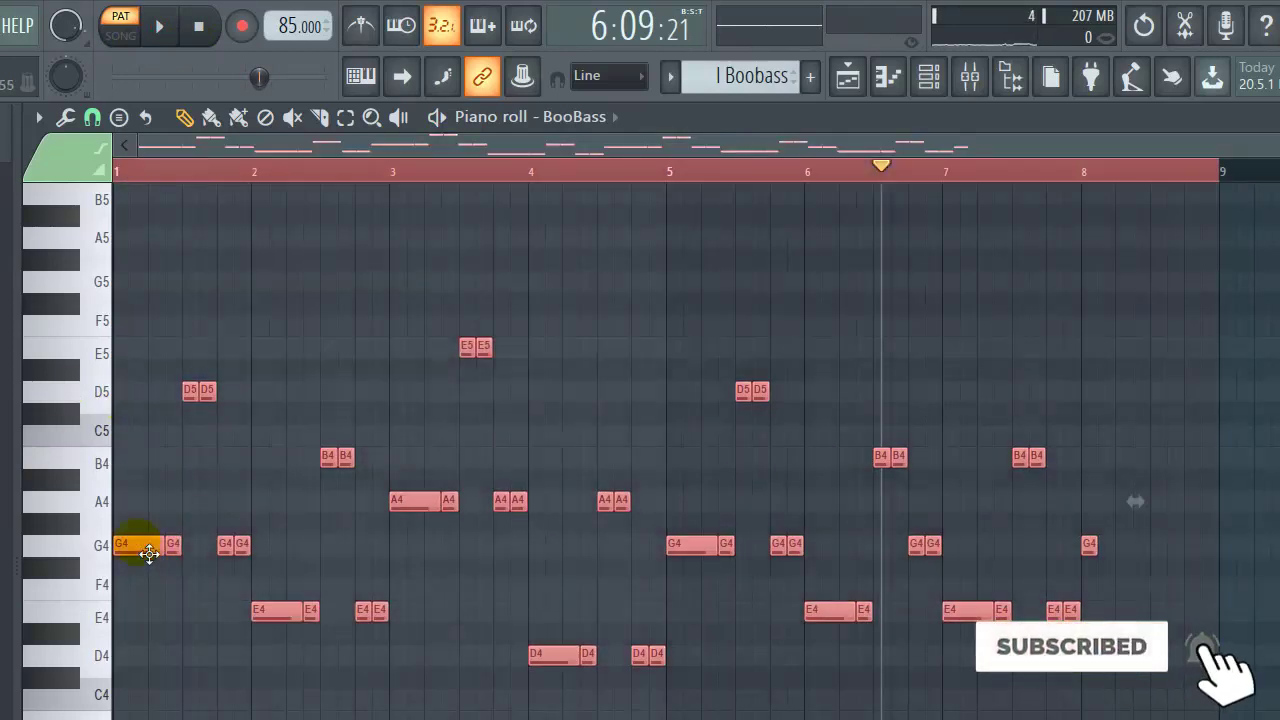
left_click_drag(134, 540, 106, 287)
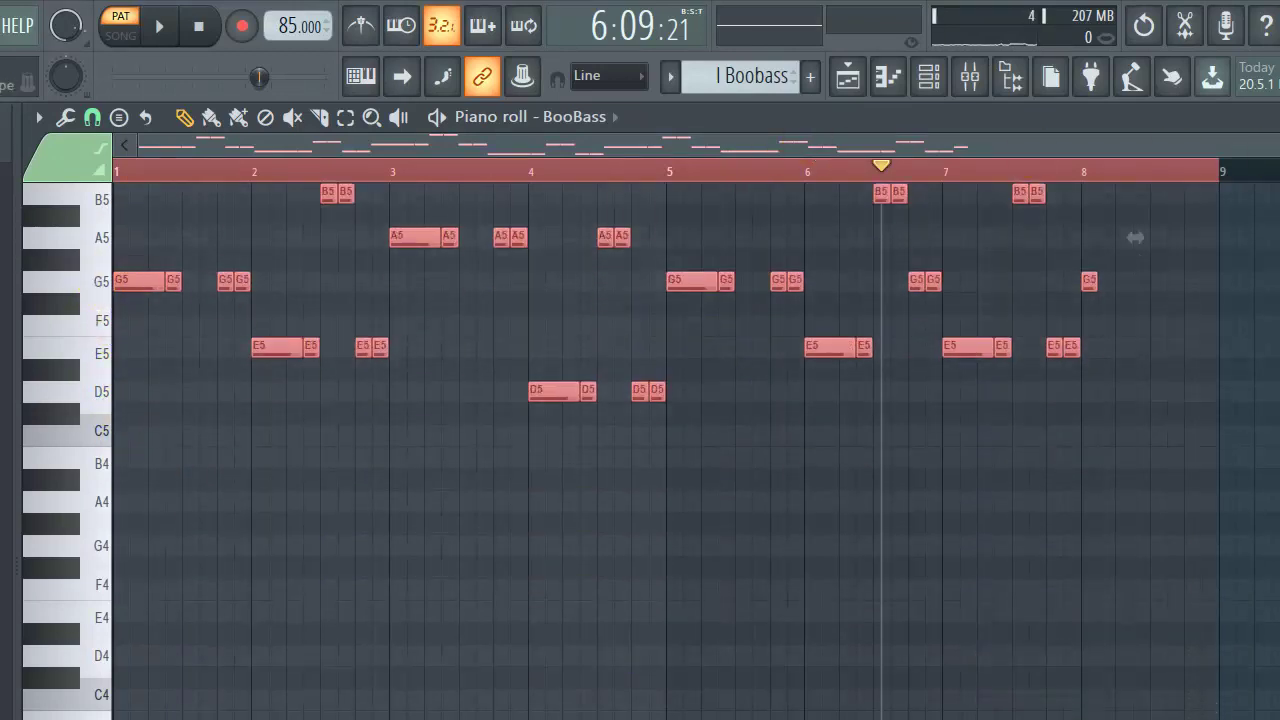
Place the I Boobass pattern on Track 4 of the playlist, starting at bar 5.
key("F5")
left_click_drag(90, 330, 660, 437)
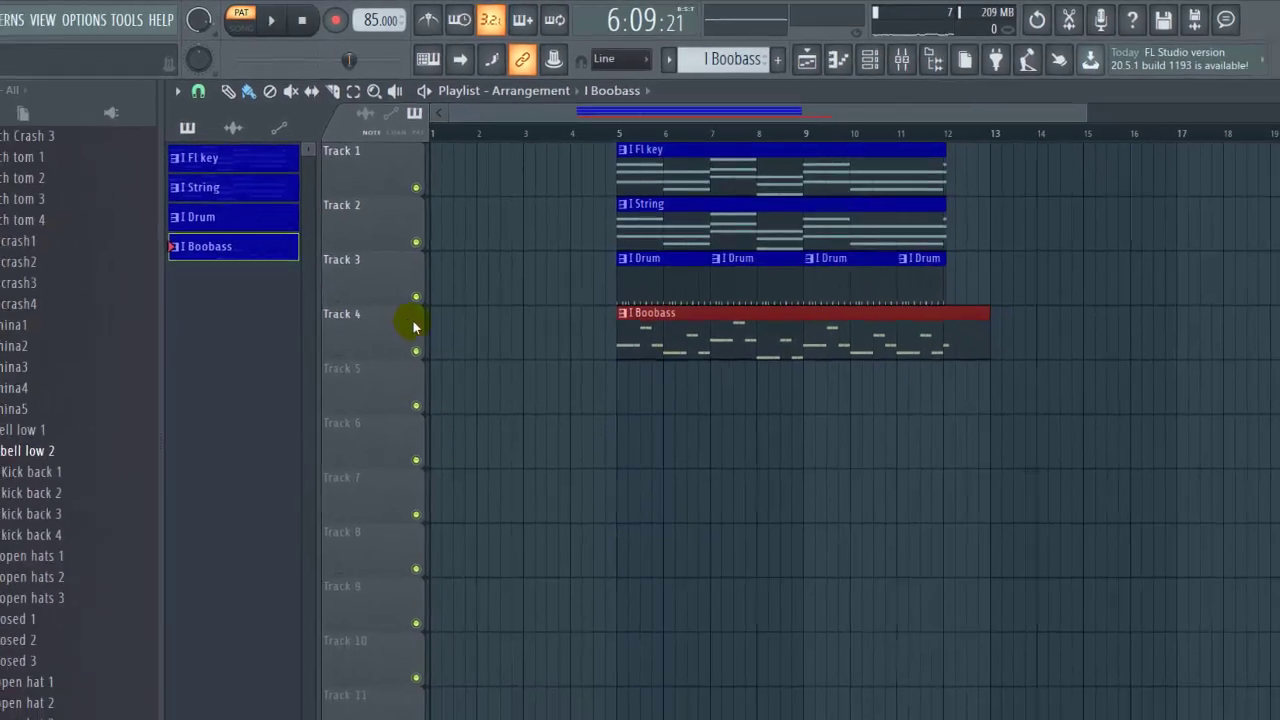
scroll(684, 308, "down", 1)
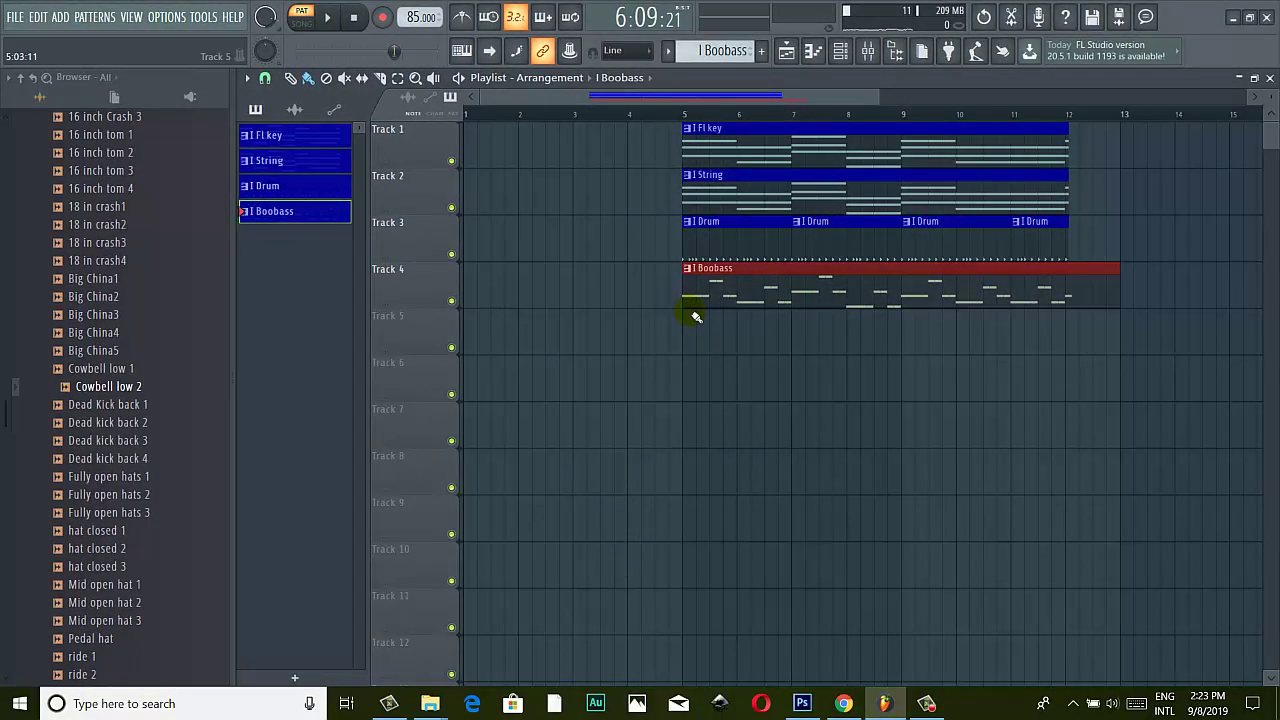
Switch to song mode, play the full arrangement from bar 5 to bar 12 and pause it.
left_click(327, 17)
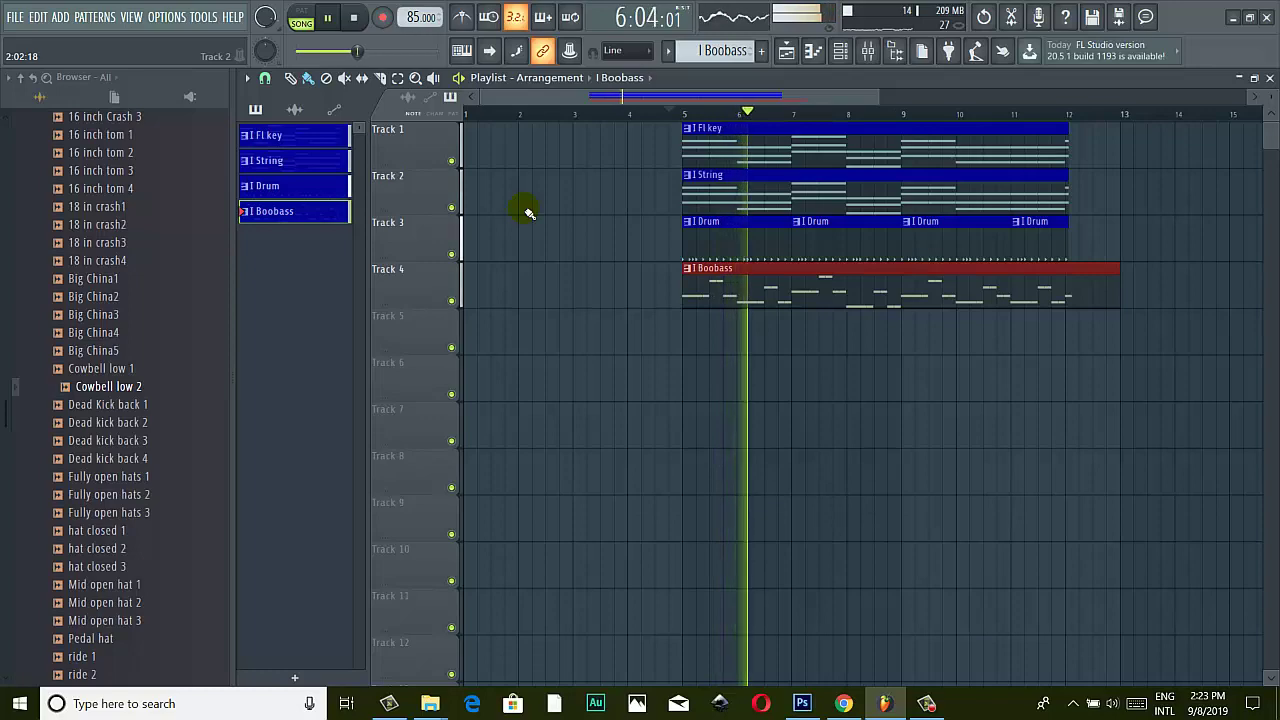
left_click(631, 116)
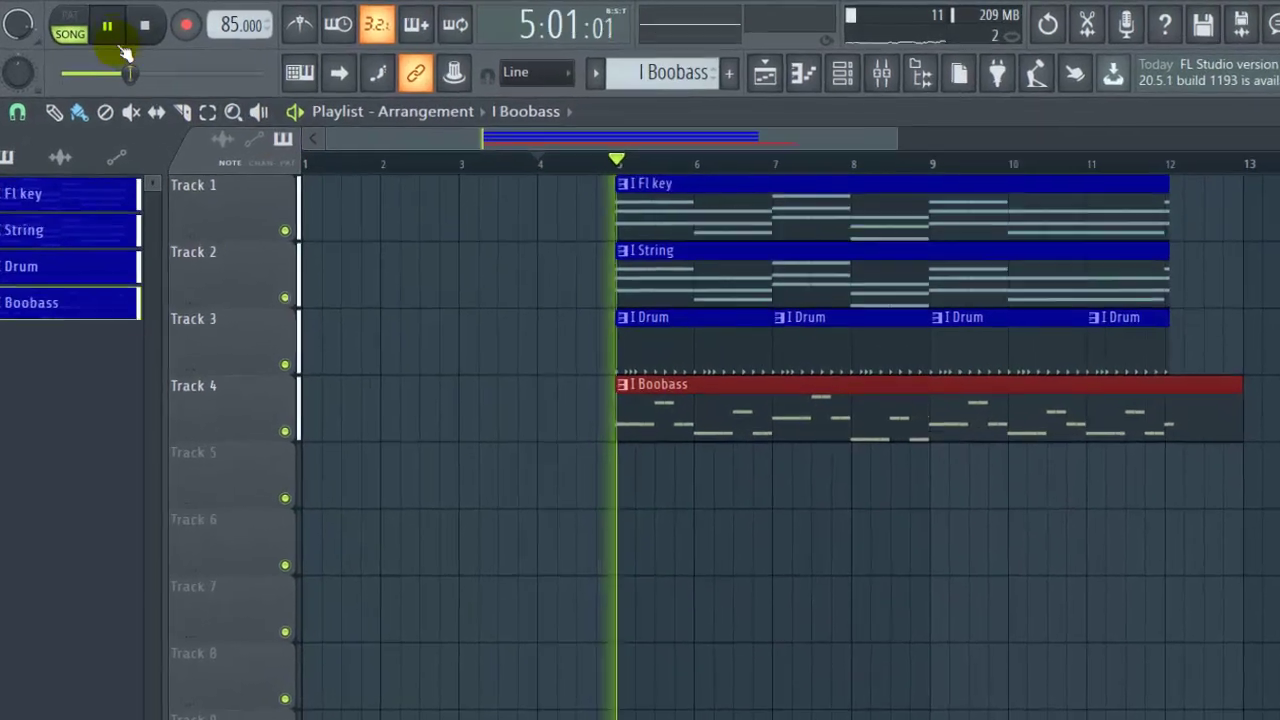
left_click(327, 17)
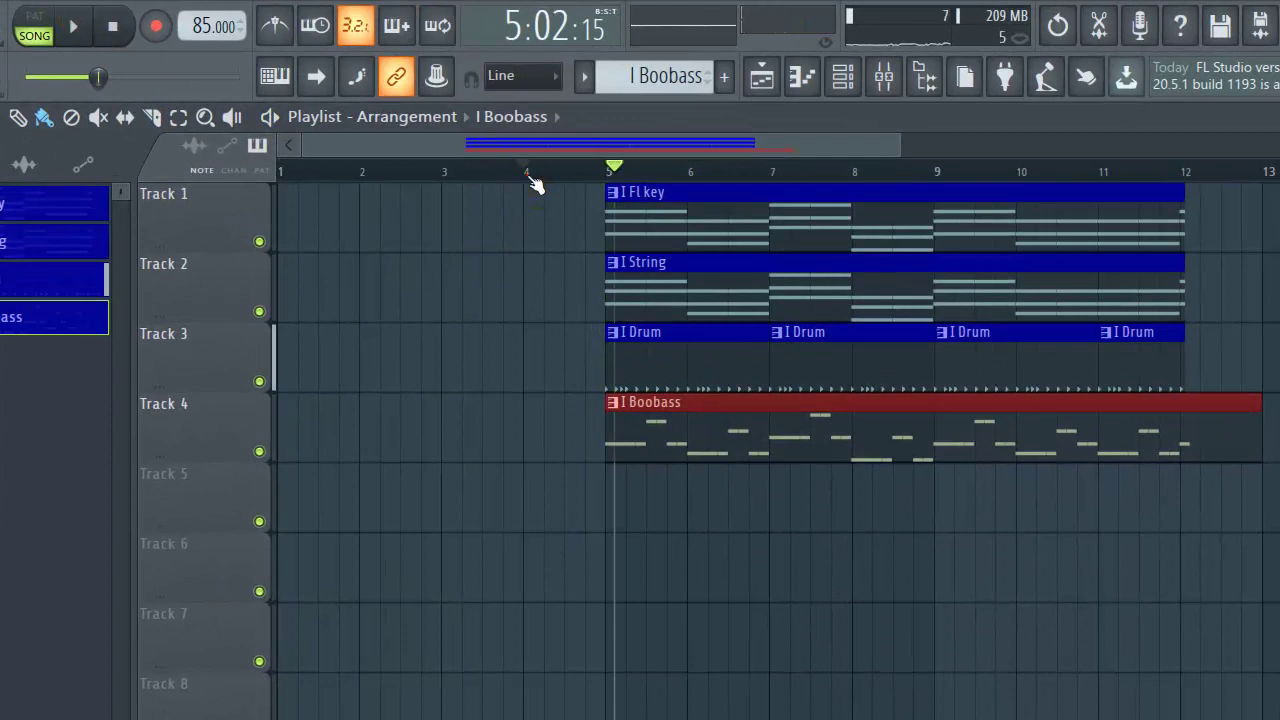
key("space")
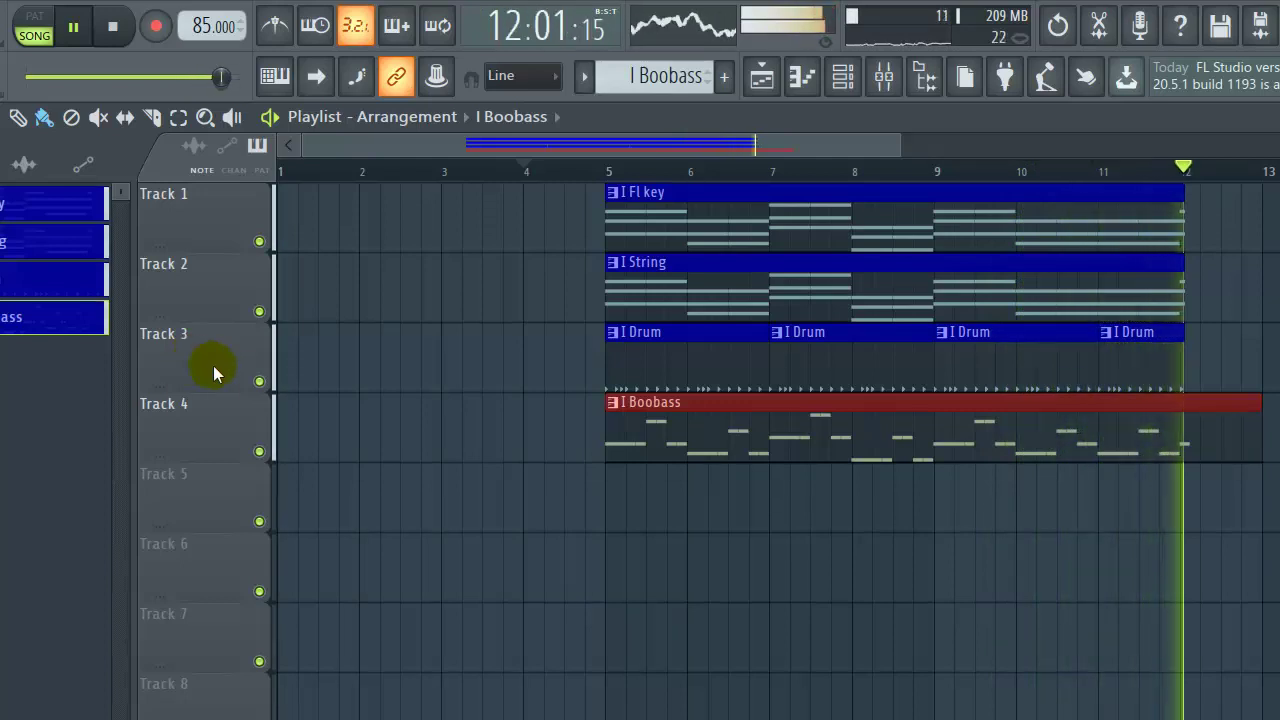
left_click(75, 30)
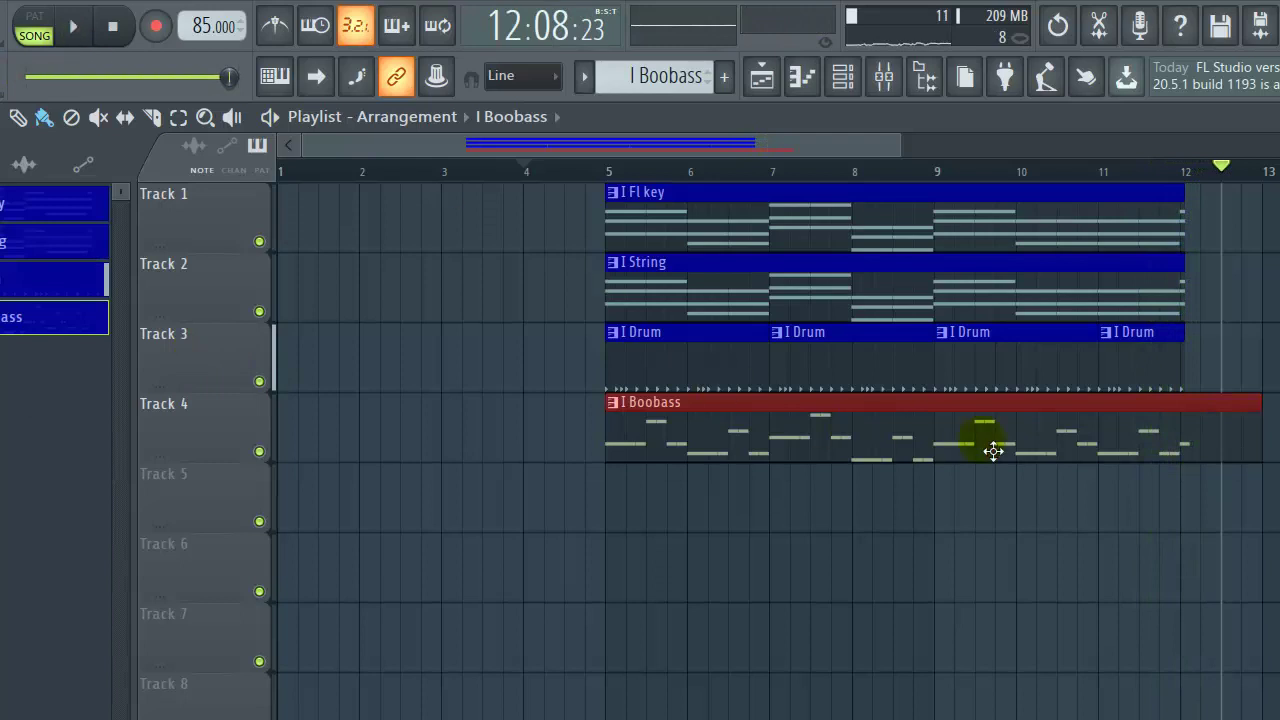
Trim the end of the I Boobass clip on Track 4 to match the clips above, just past bar 12.
scroll(1228, 426, "up", 3)
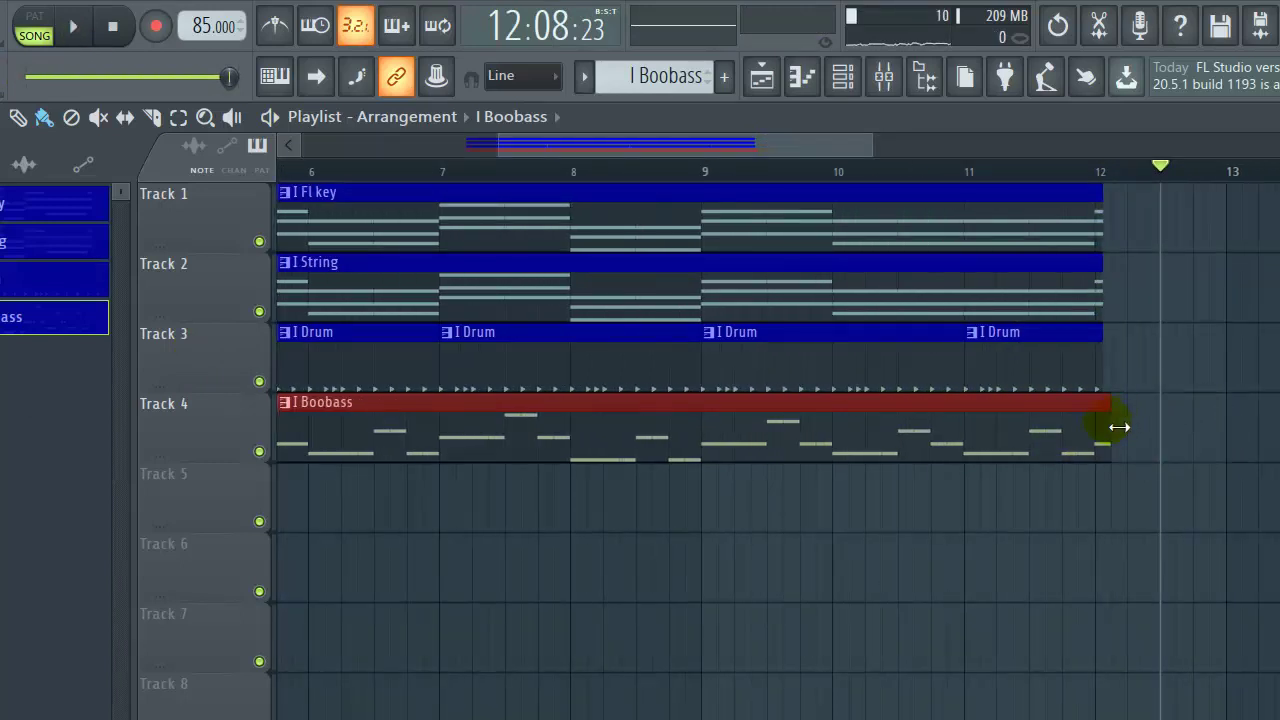
scroll(1118, 427, "up", 2)
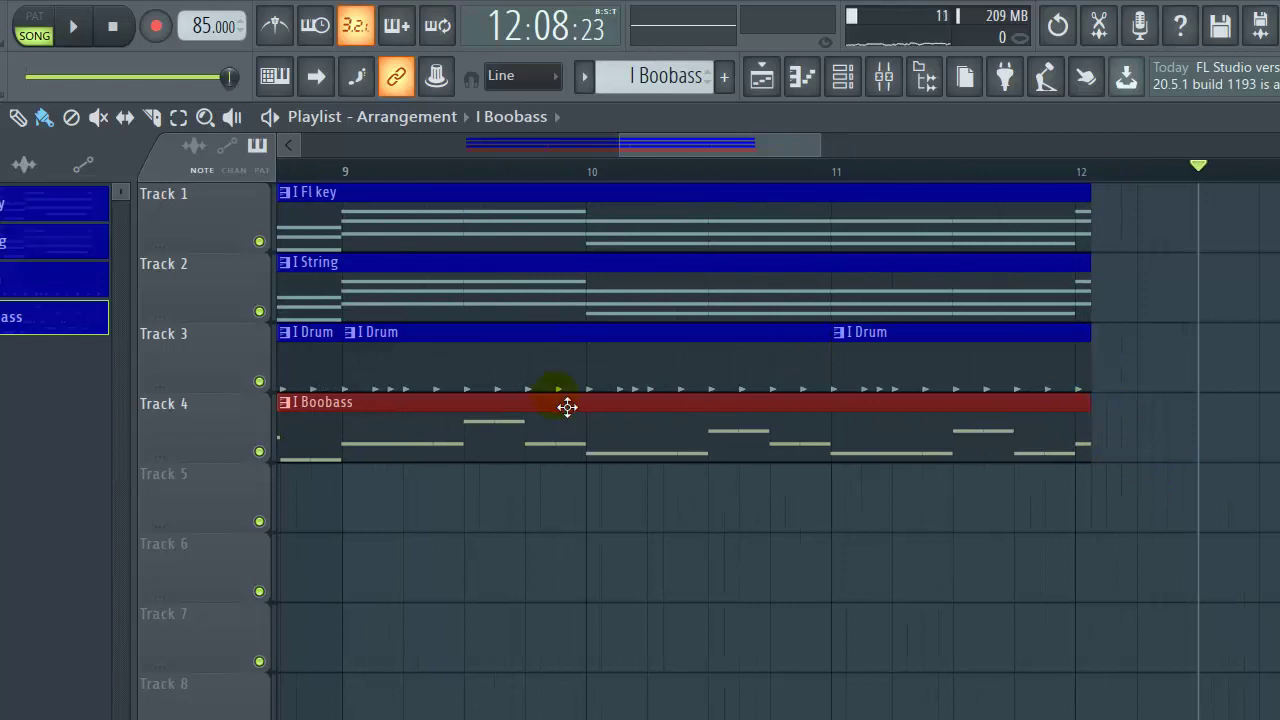
Mute Tracks 1 and 2 and play only the drums and bass from just before bar 5 into bar 10.
left_click_drag(620, 146, 443, 170)
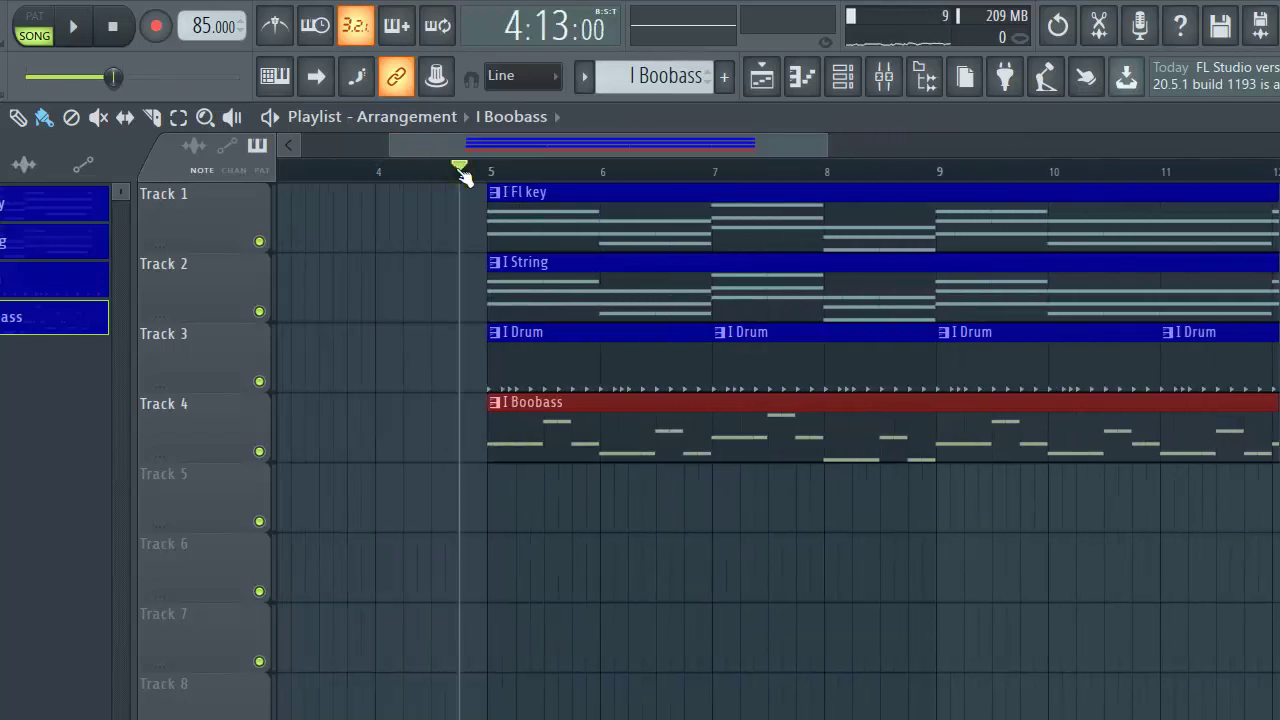
left_click(259, 241)
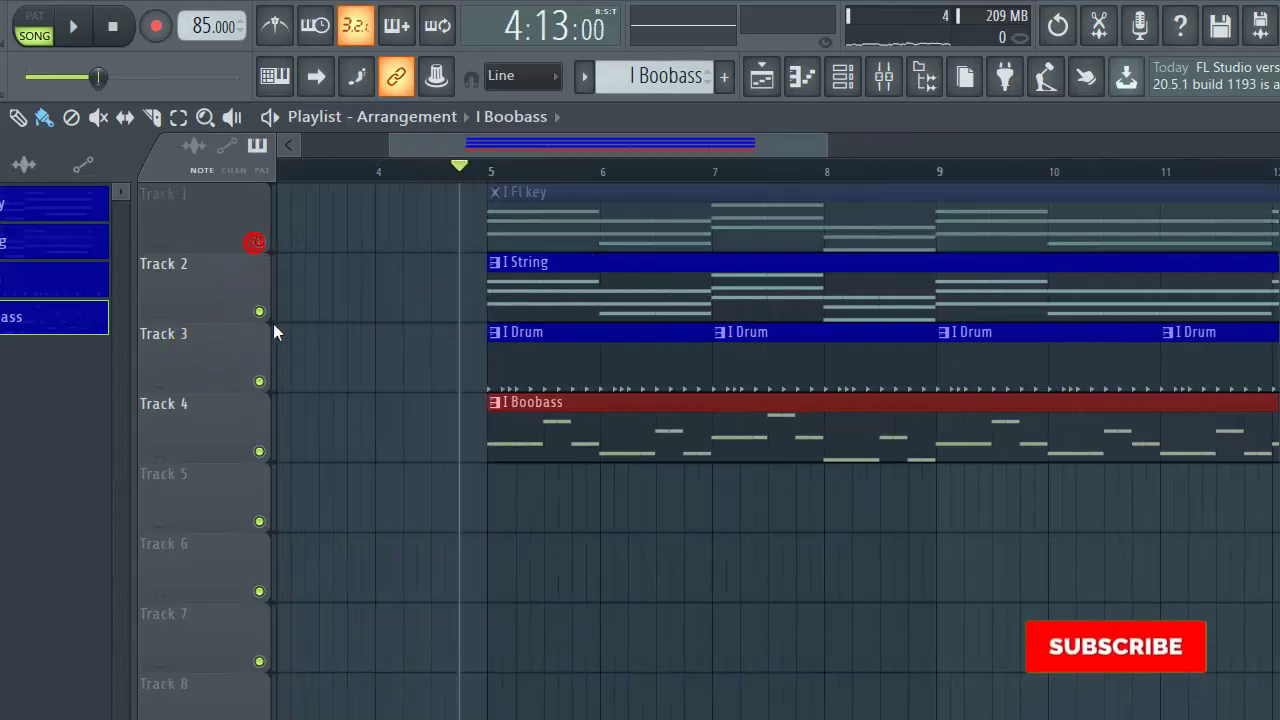
left_click(259, 311)
key("space")
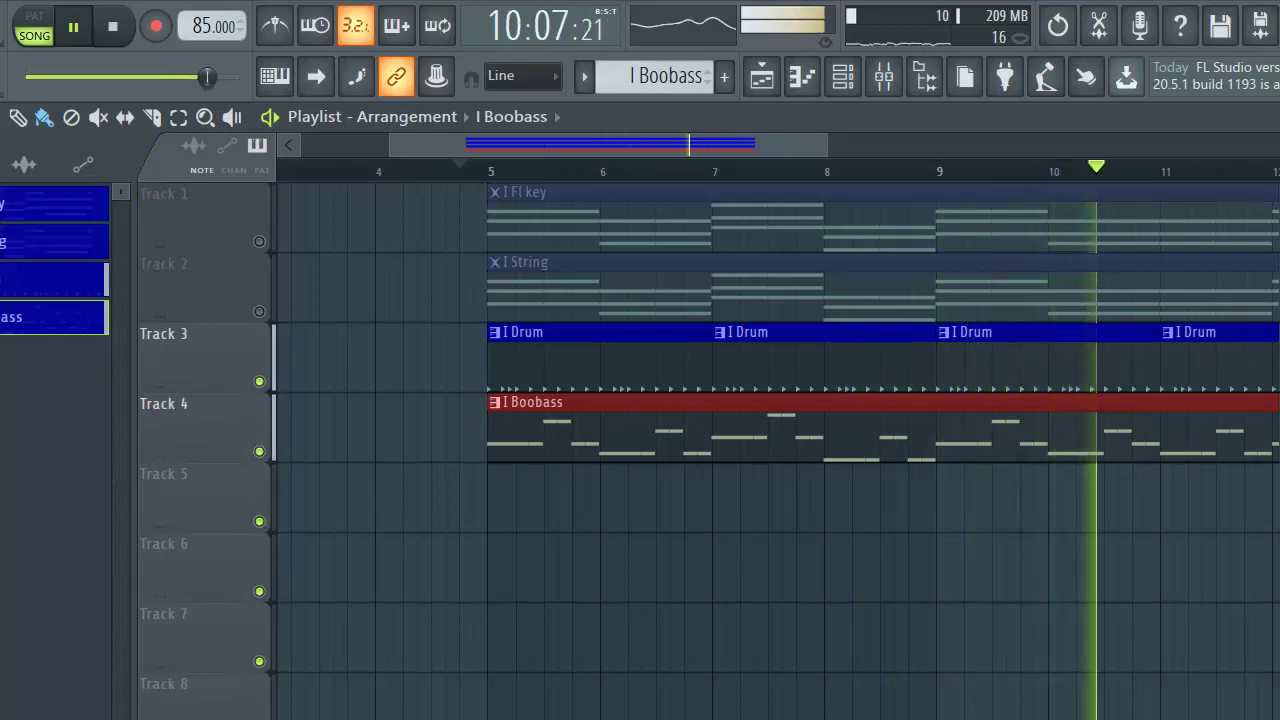
left_click(73, 28)
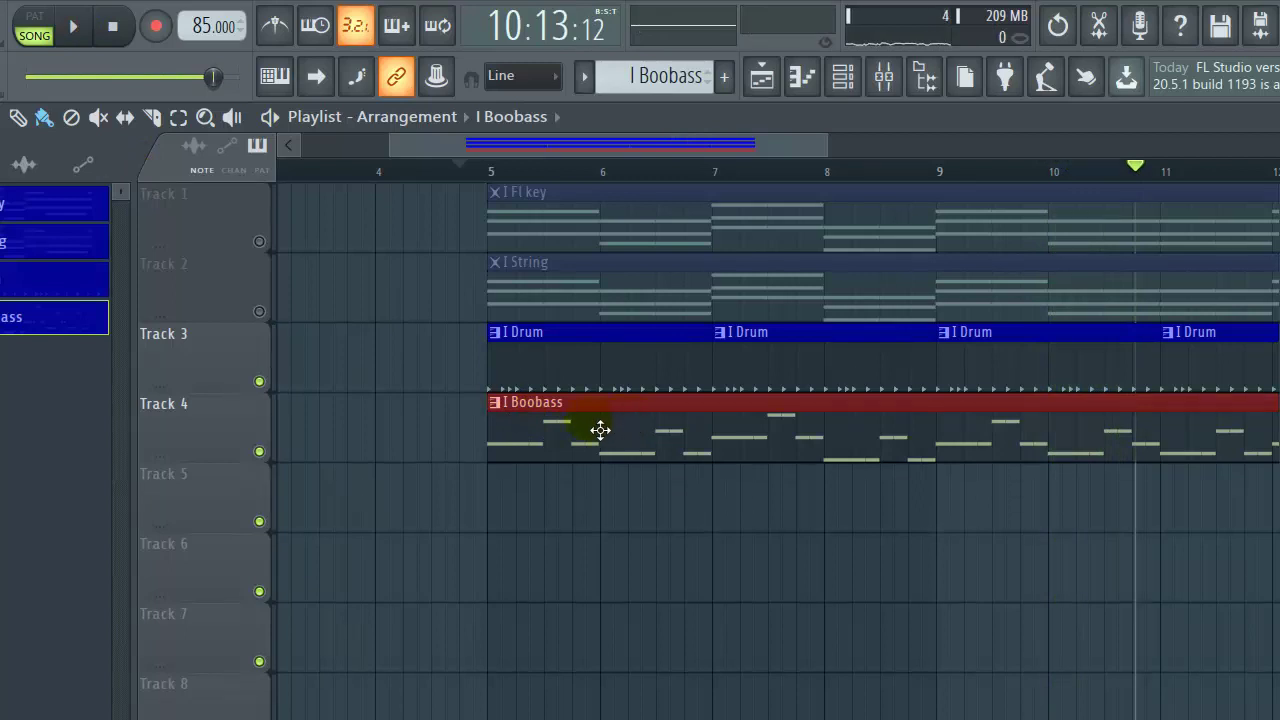
Open the Track 4 I Boobass clip in the piano roll and bring the whole transposed line into view.
double_click(560, 413)
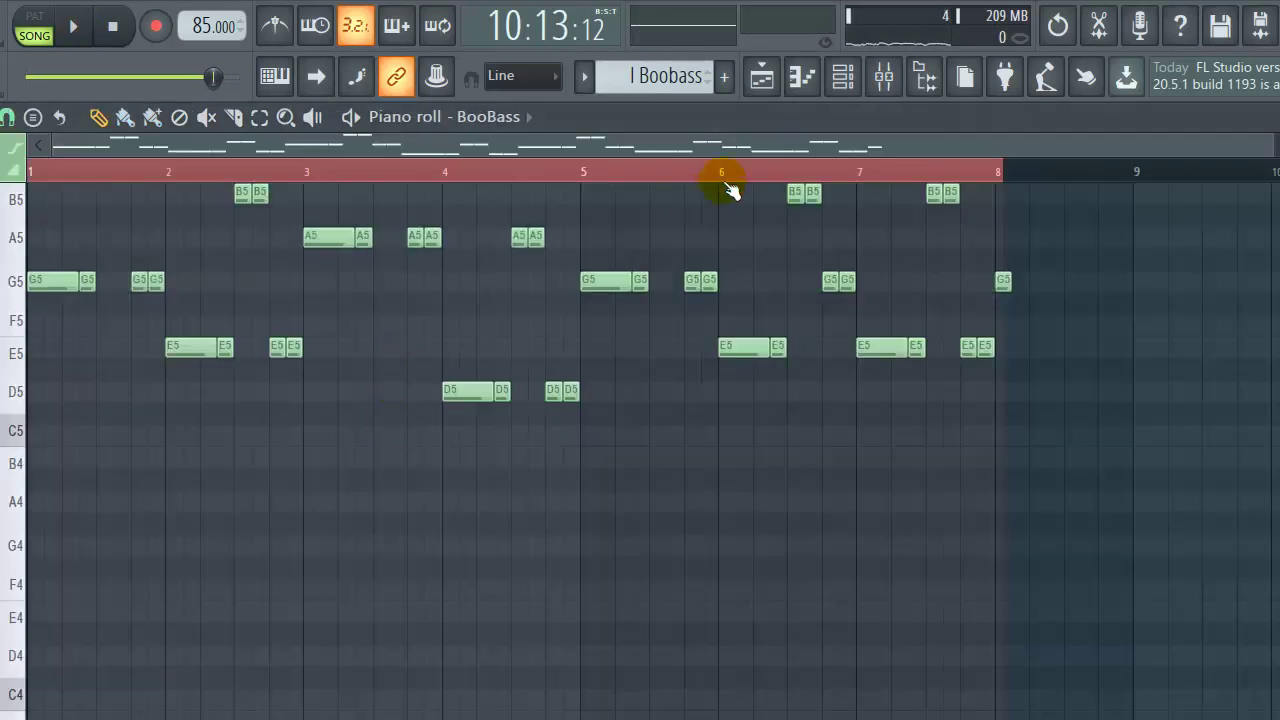
scroll(994, 277, "up", 5)
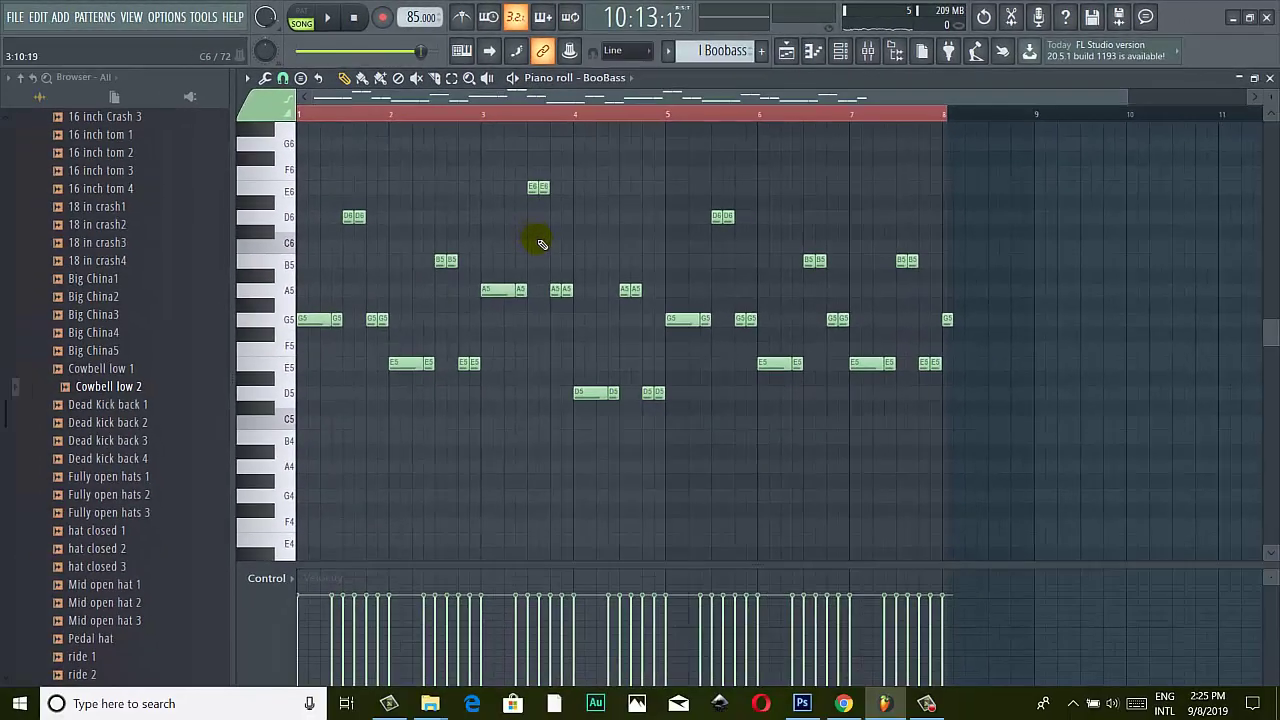
scroll(439, 325, "up", 3)
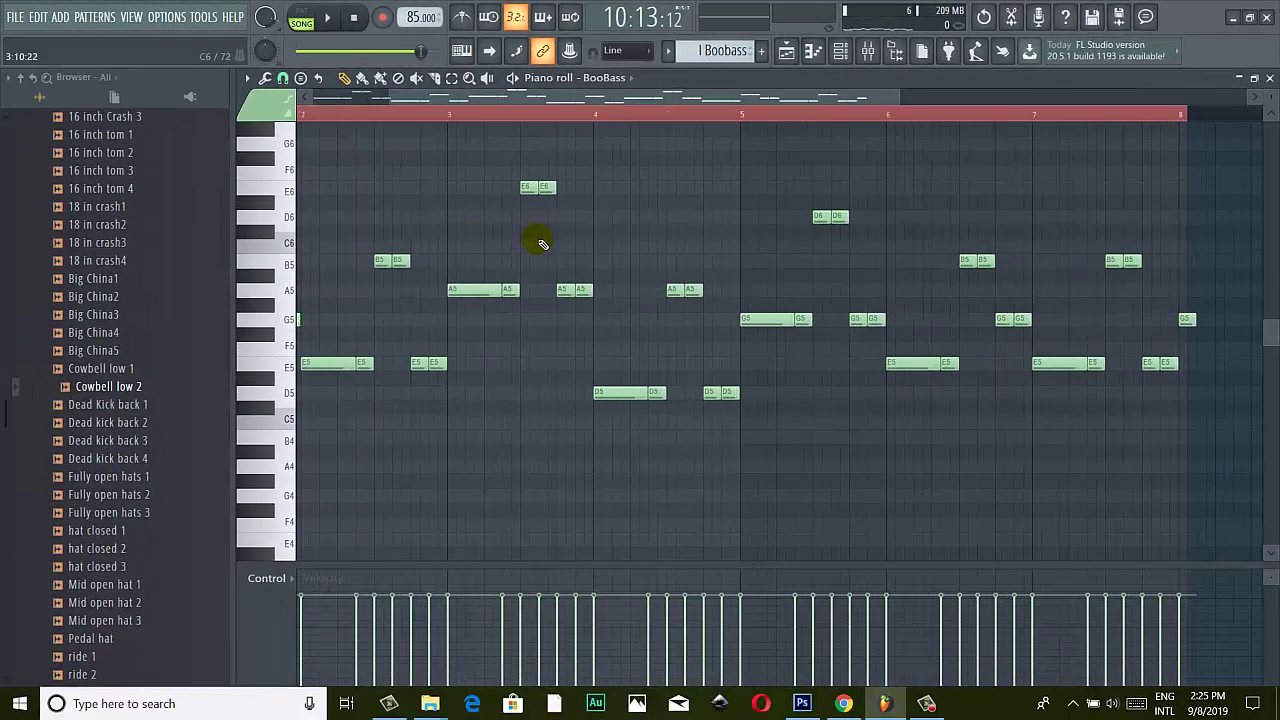
left_click_drag(627, 101, 434, 120)
scroll(491, 234, "down", 2)
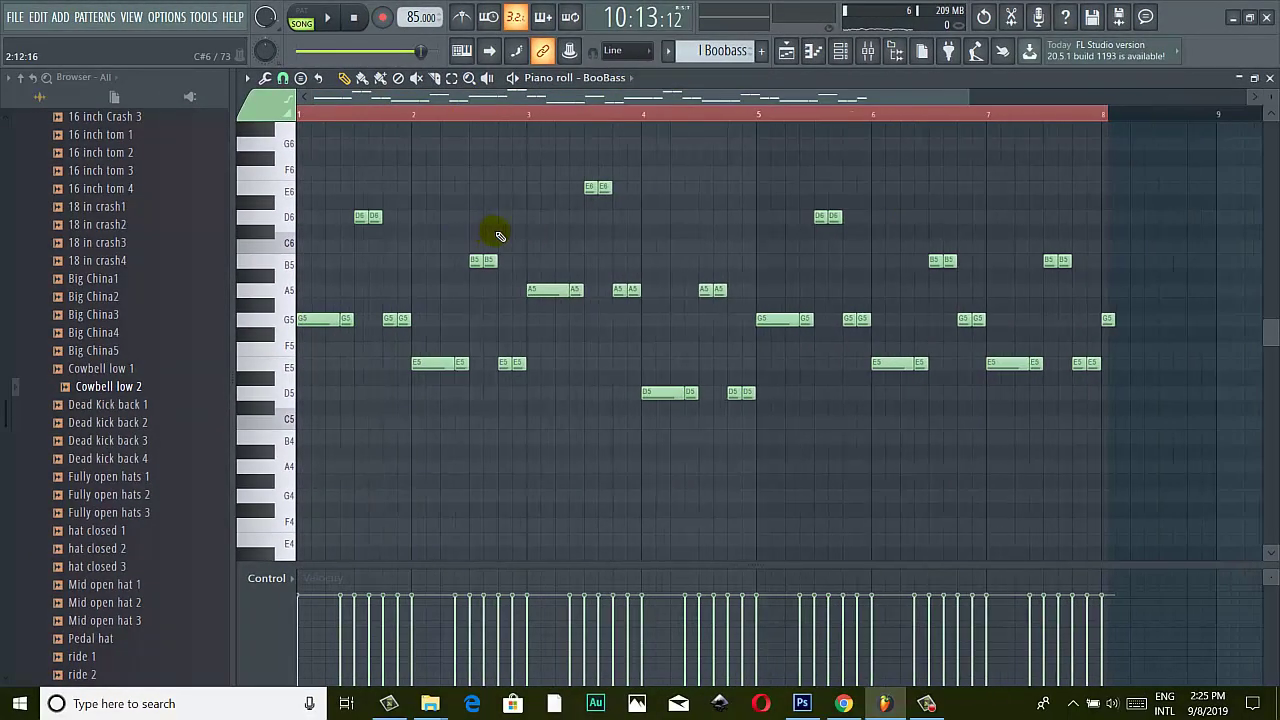
left_click(676, 137)
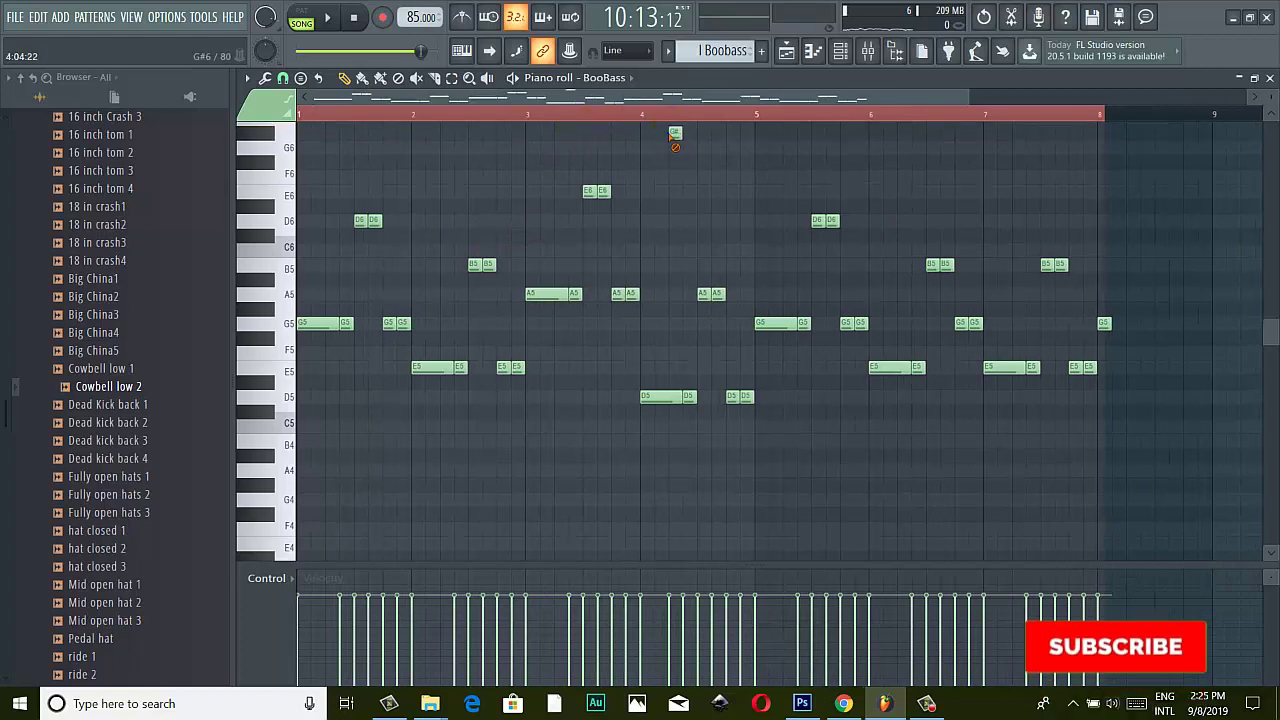
right_click(676, 133)
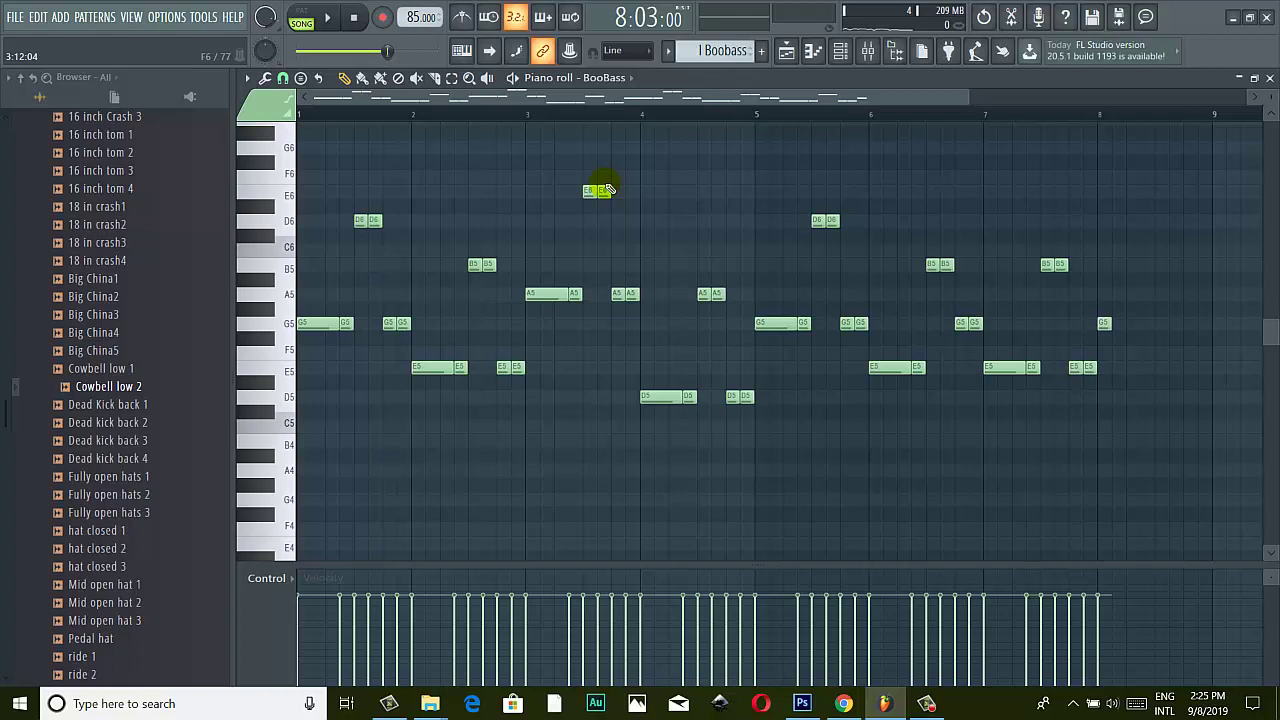
Check the rhythm of the G5 notes in bar 1.
left_click(323, 329)
left_click(394, 323)
left_click(335, 323)
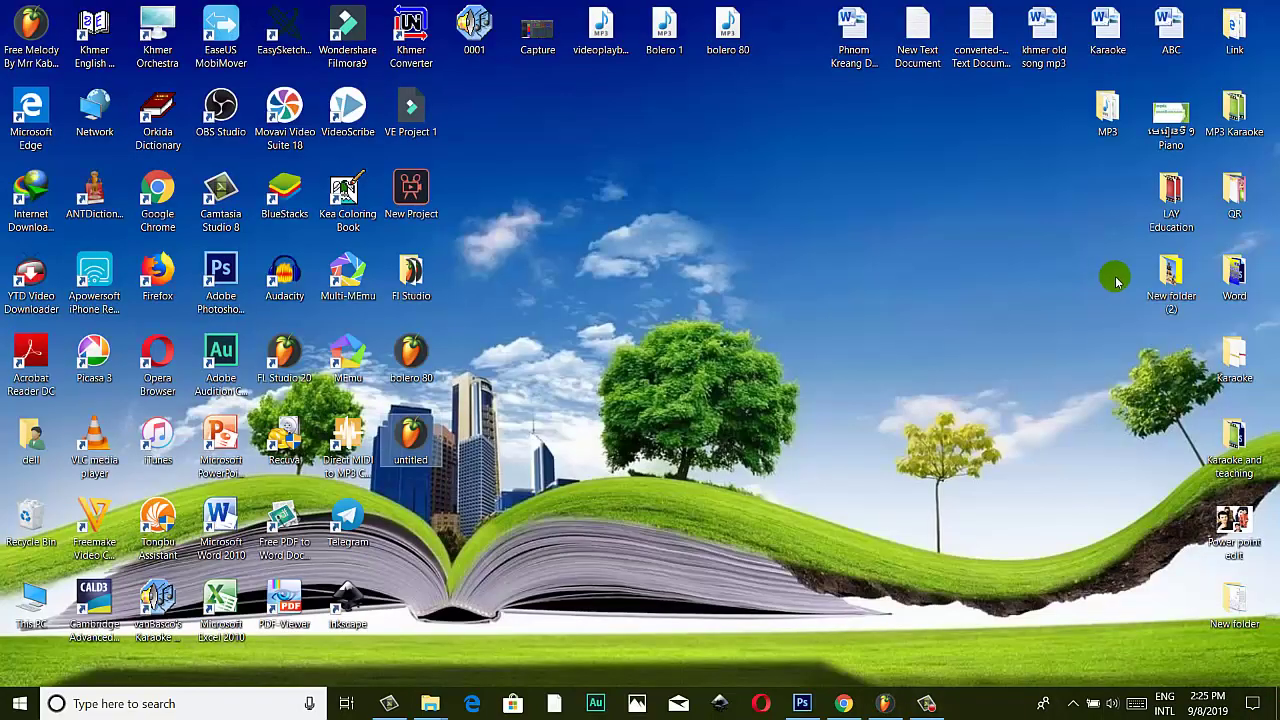
View the song's chord sheet image maxresdefault (10) in New folder (2) and return to FL Studio.
double_click(1172, 275)
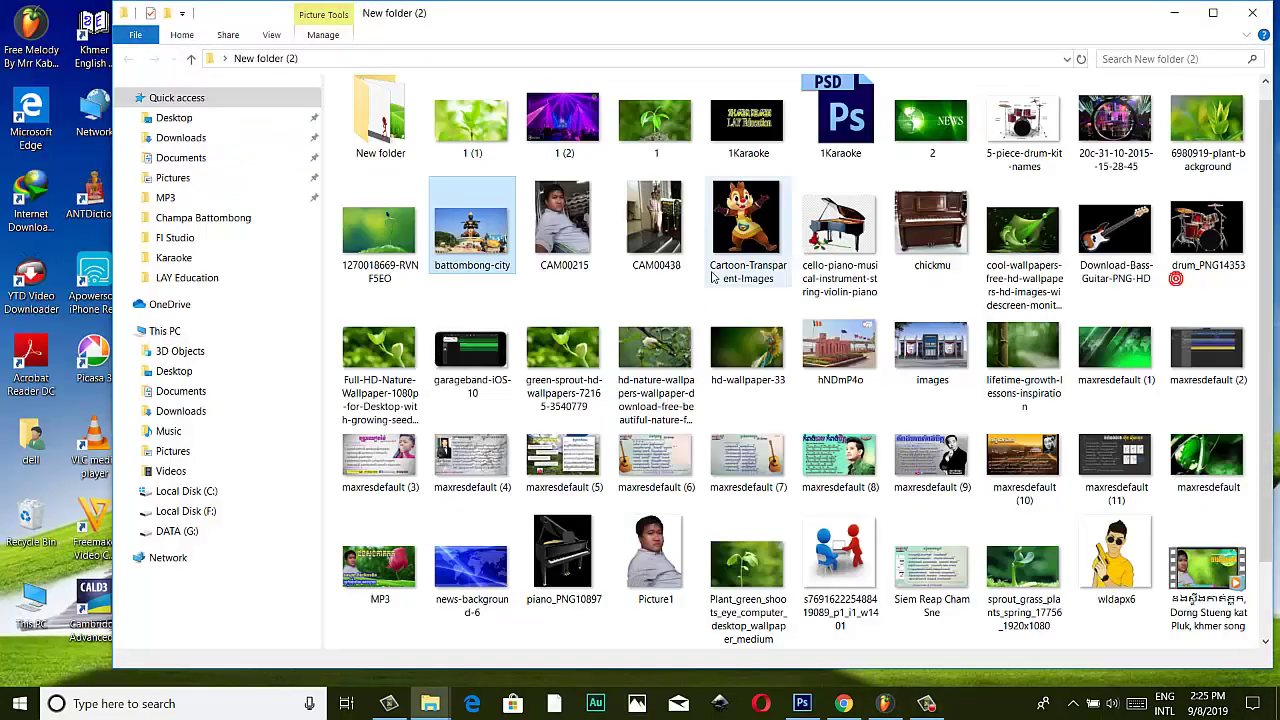
double_click(986, 440)
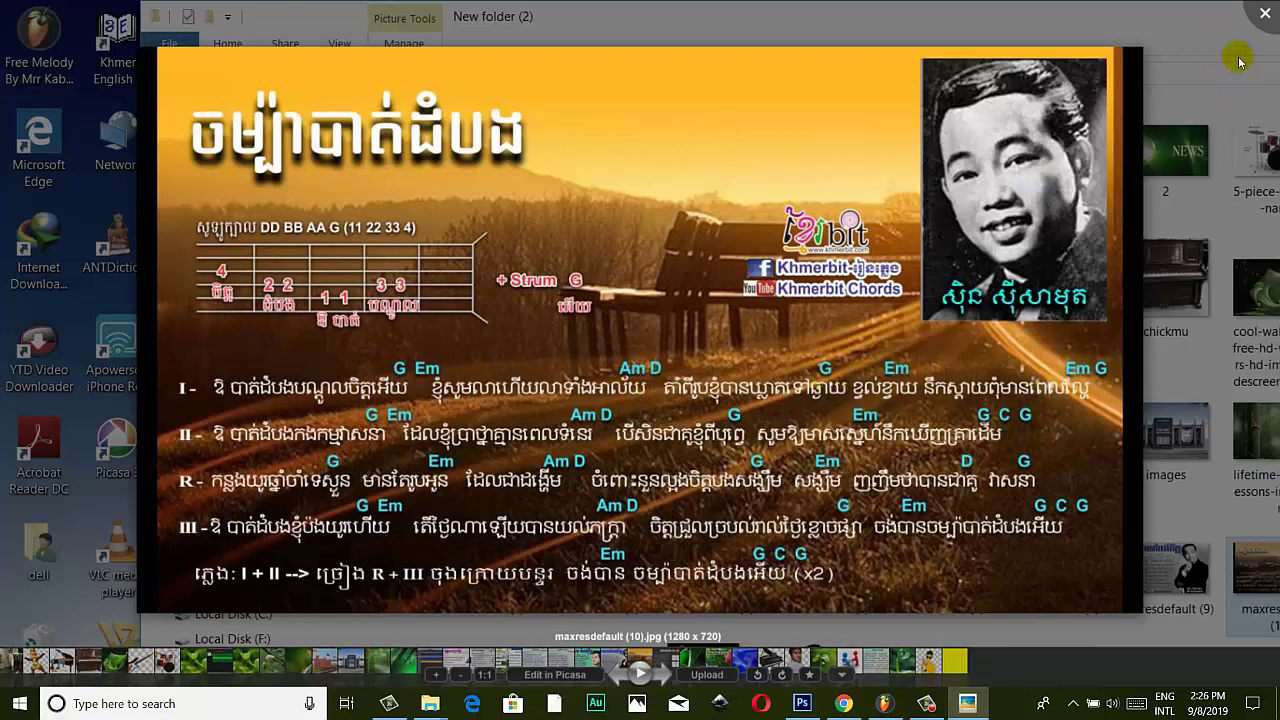
key("Escape")
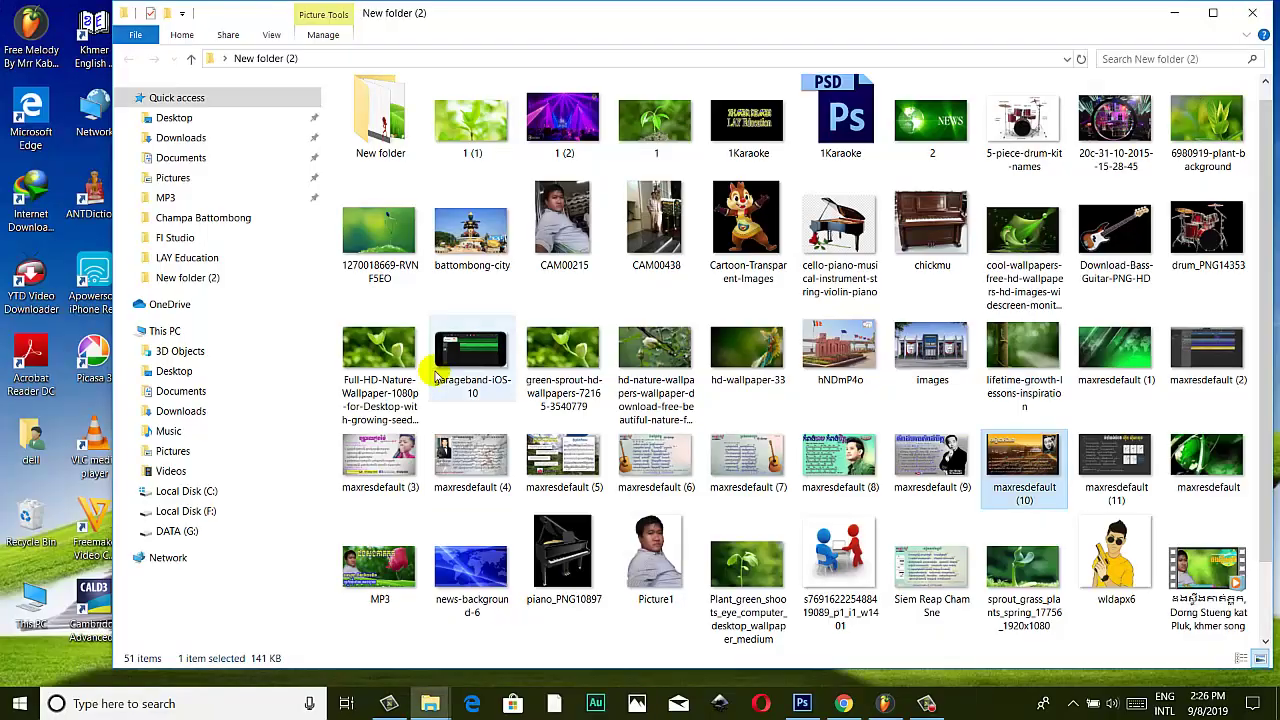
left_click(885, 706)
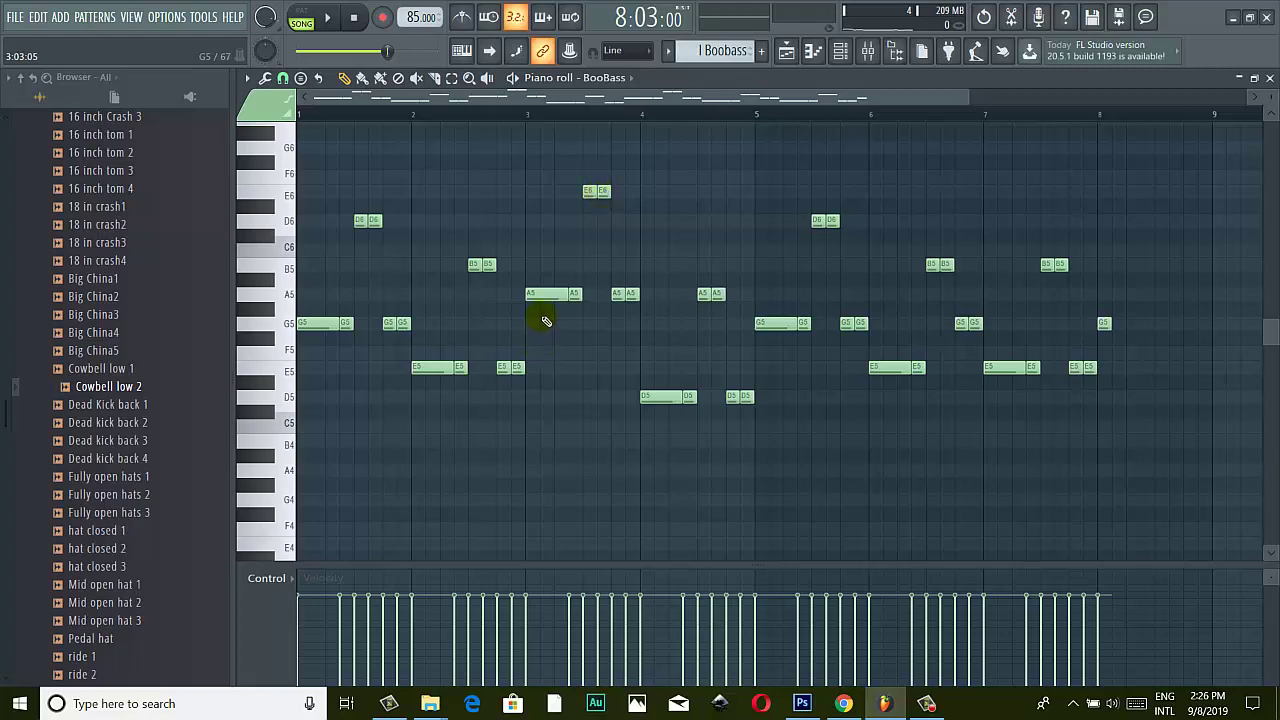
Replace bar 3's short A5 before the E6 pair and both E6 notes with a single two-step D6.
scroll(545, 320, "up", 2)
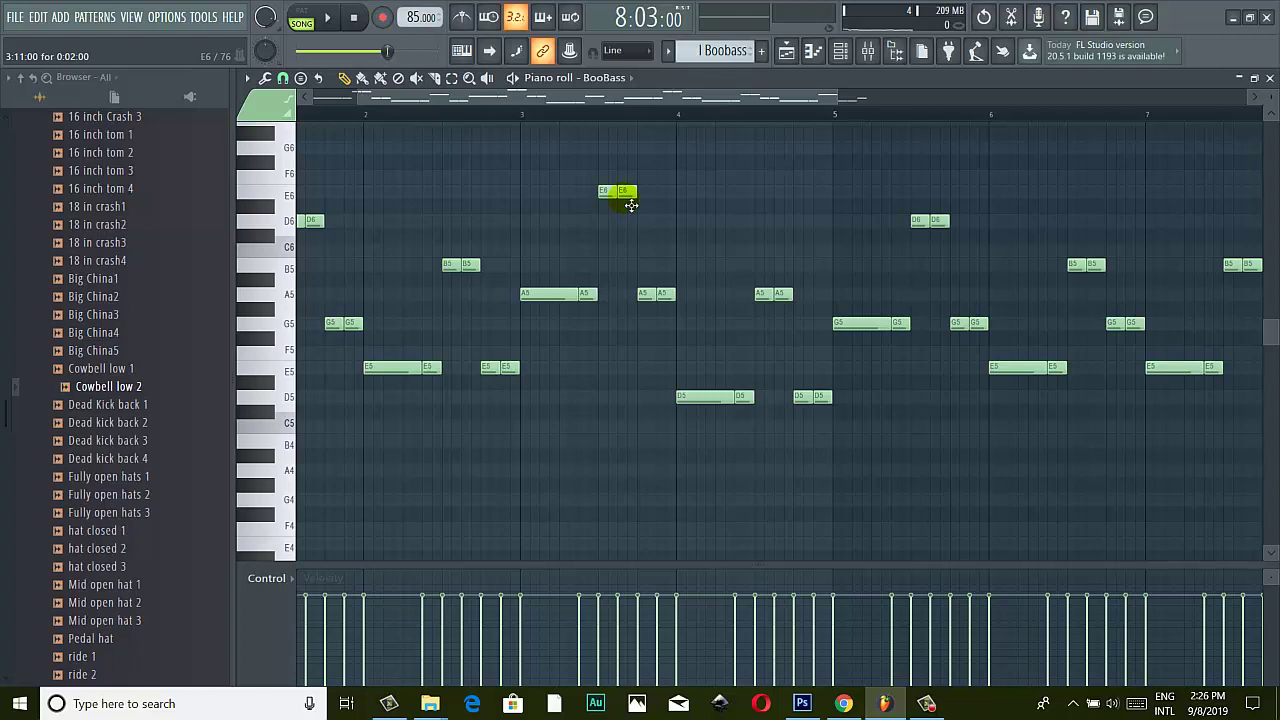
right_click(595, 303)
left_click(617, 197)
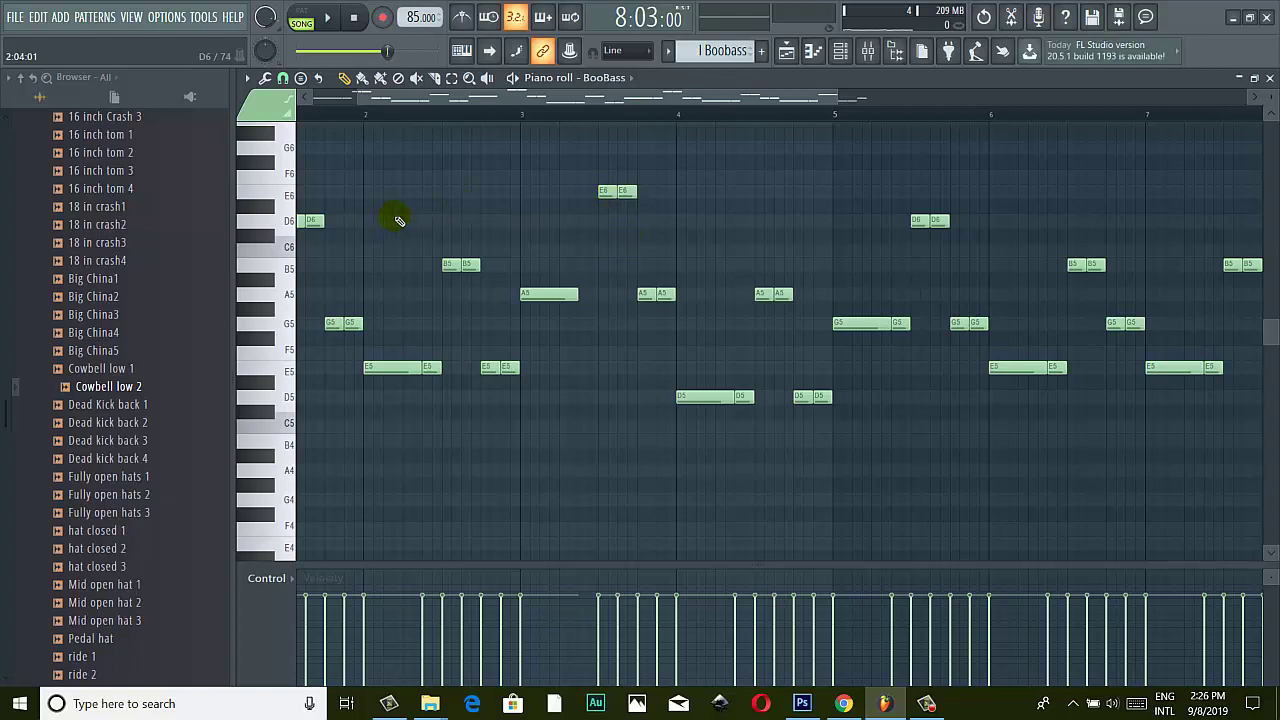
left_click_drag(615, 202, 611, 230)
right_click(627, 192)
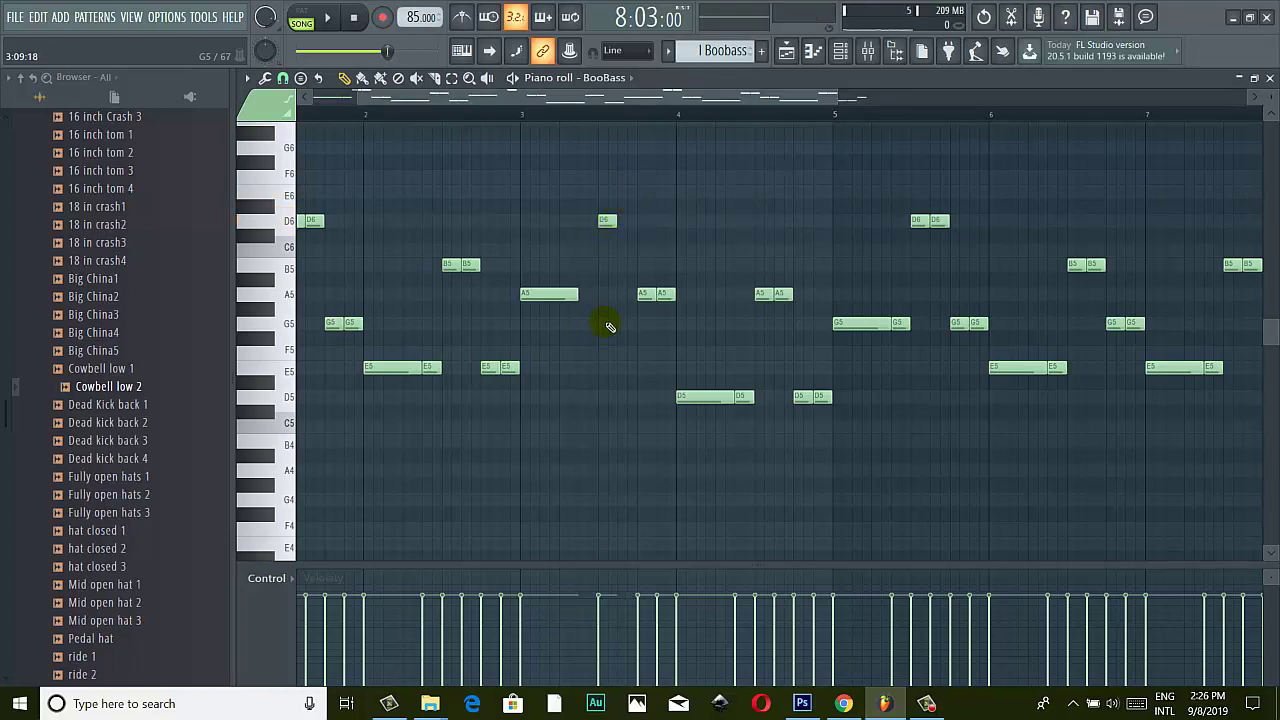
Add a two-step A5 after bar 3's D6 and shift both notes two steps earlier, directly behind the long A5.
left_click(620, 295)
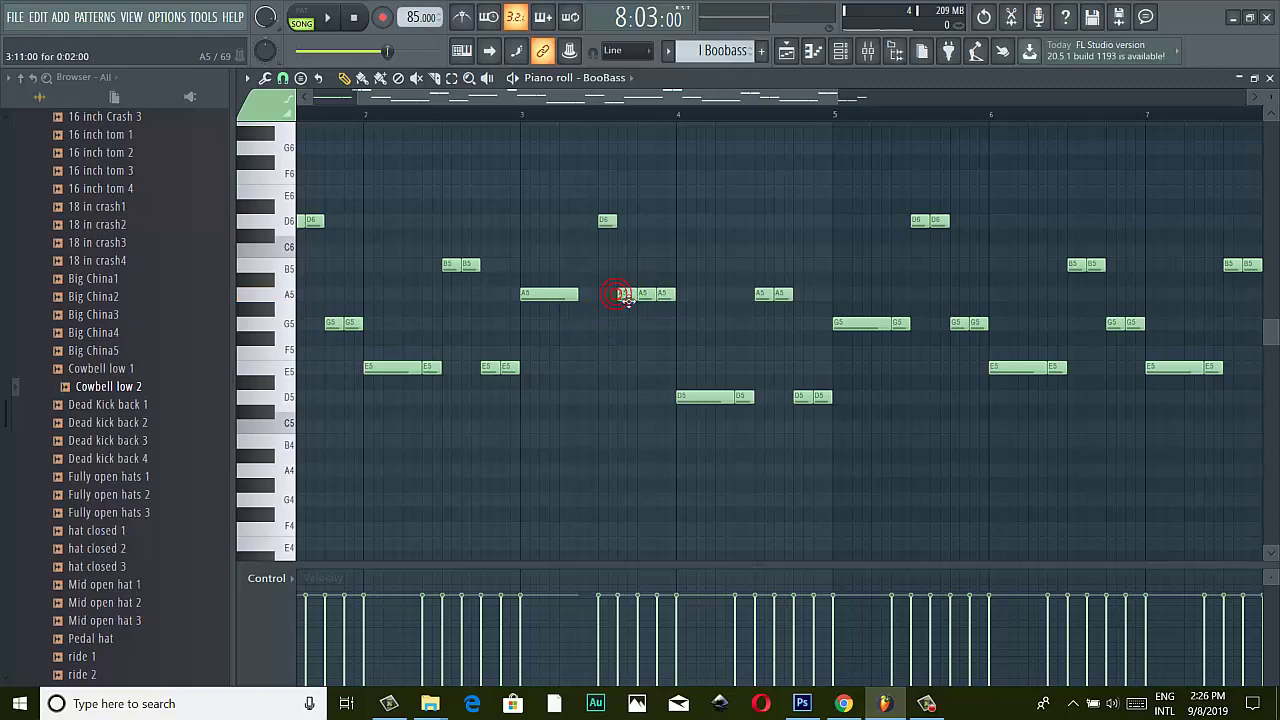
left_click_drag(607, 220, 587, 220)
left_click(623, 295)
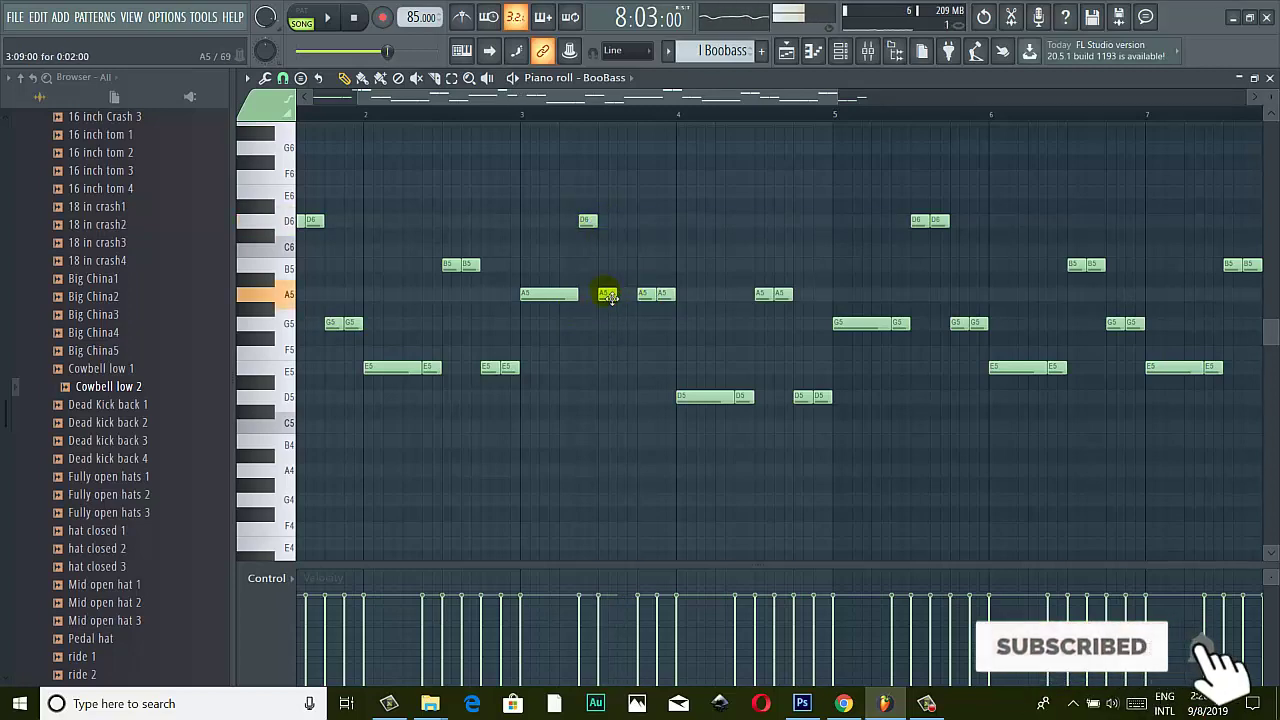
scroll(608, 297, "up", 4, "ctrl")
left_click(584, 226)
left_click(584, 226)
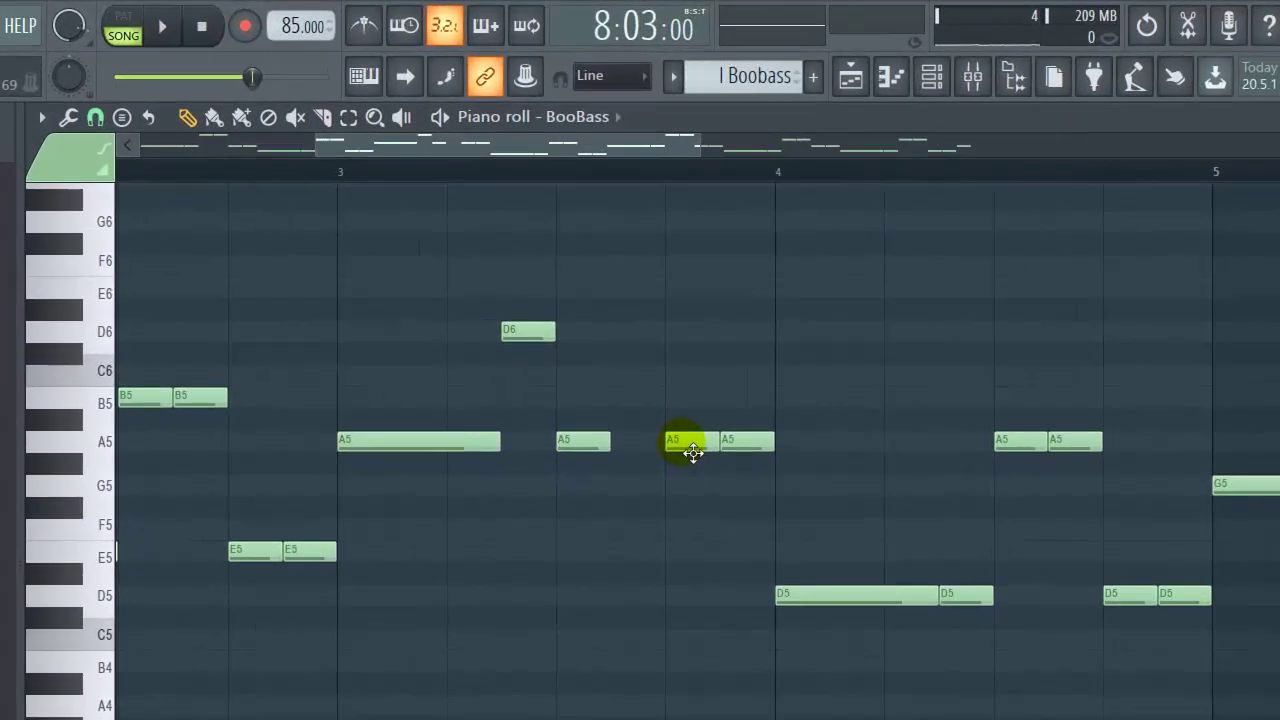
Delete the two short A5 notes at the end of bar 3.
right_click(672, 294)
right_click(740, 452)
left_click(523, 334)
left_click(570, 440)
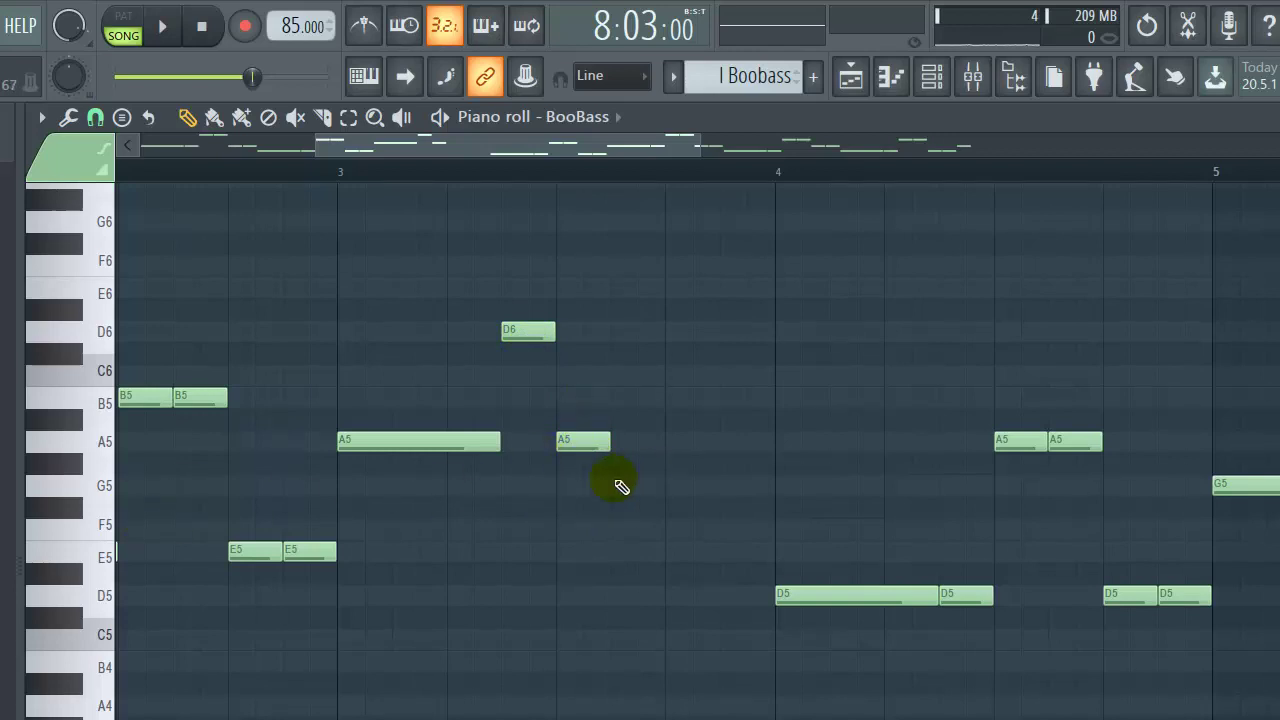
Fill the rest of bar 3 after the short A5 with descending two-step notes G5, F5 and E5.
left_click(620, 486)
left_click(634, 491)
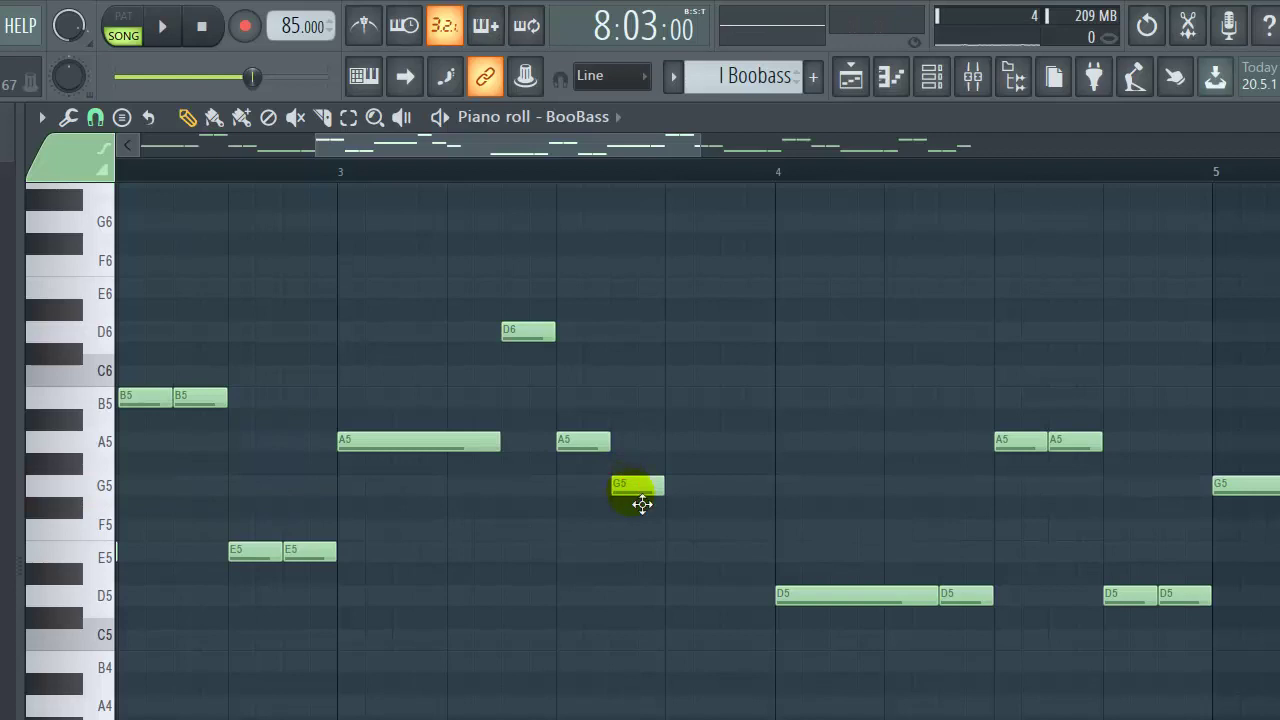
left_click(103, 523)
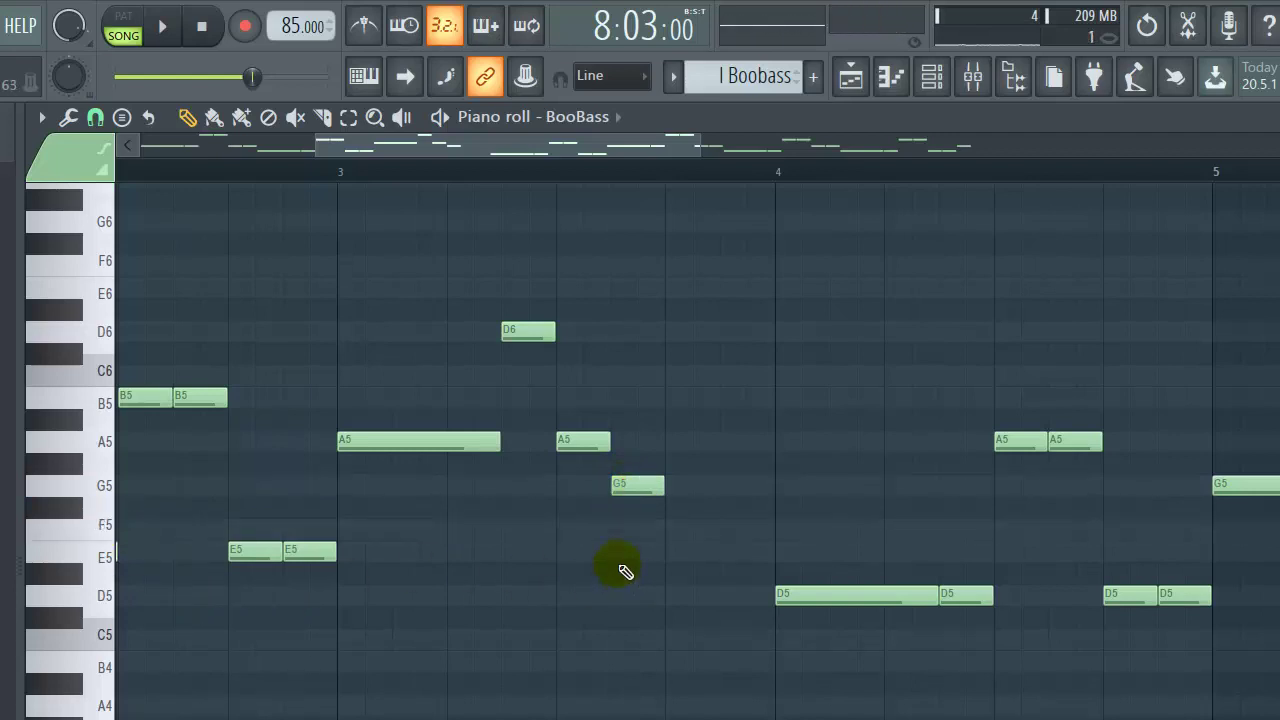
left_click(686, 529)
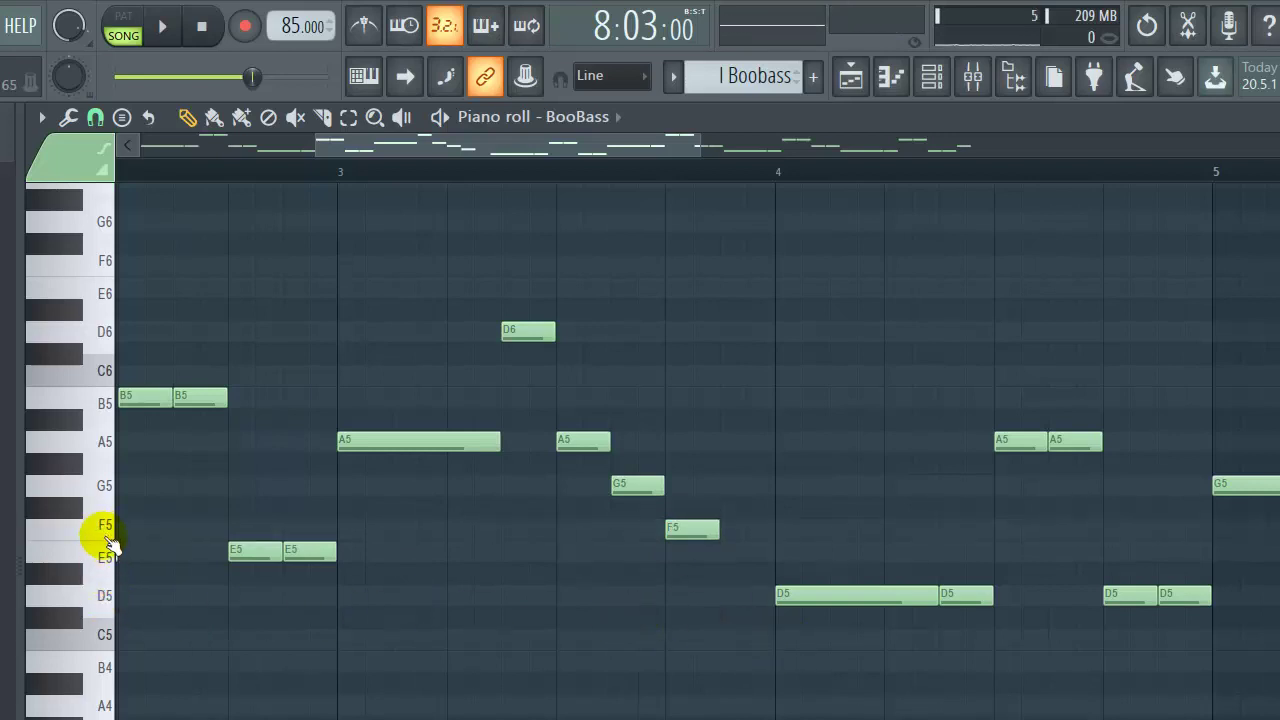
left_click(108, 556)
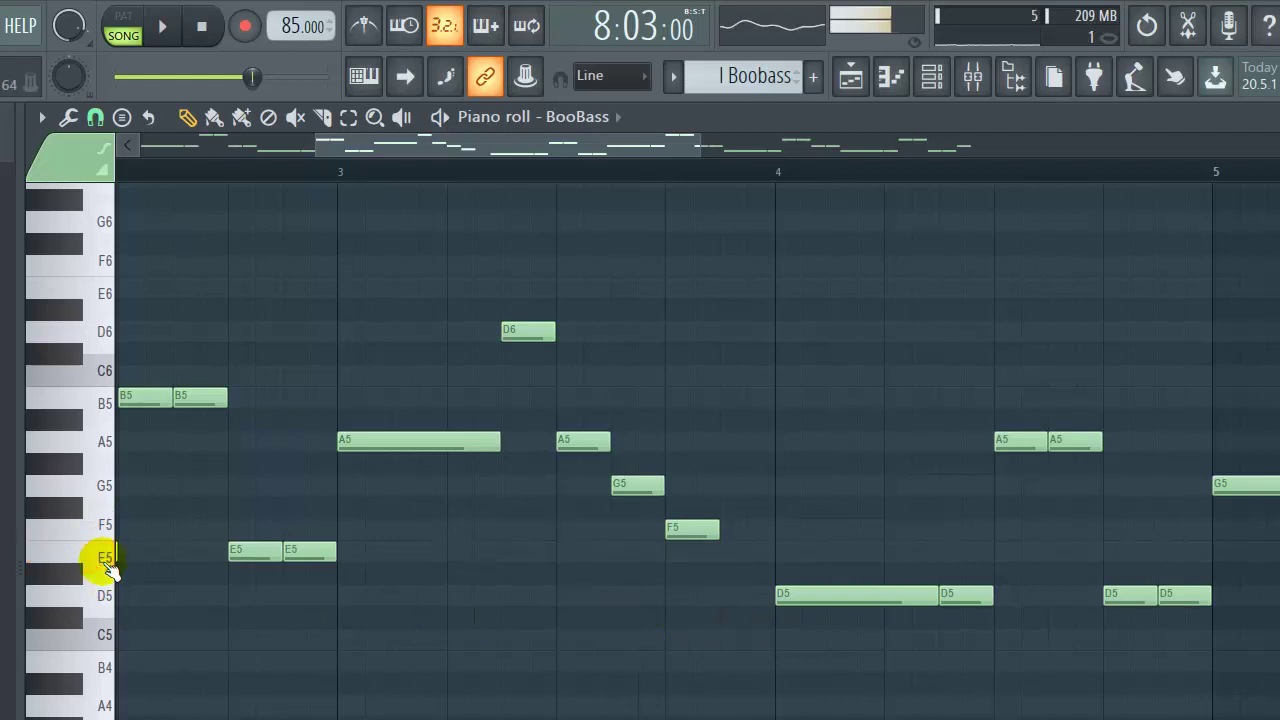
left_click(743, 556)
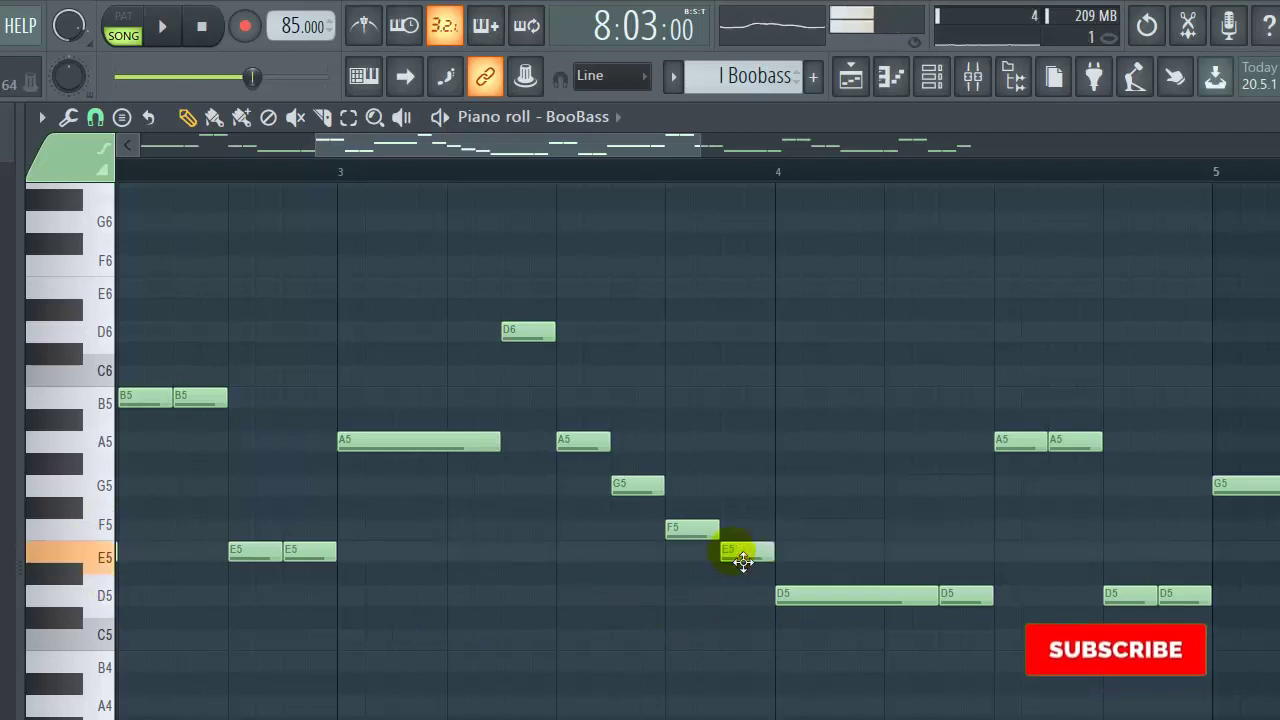
left_click(743, 556)
left_click(822, 590)
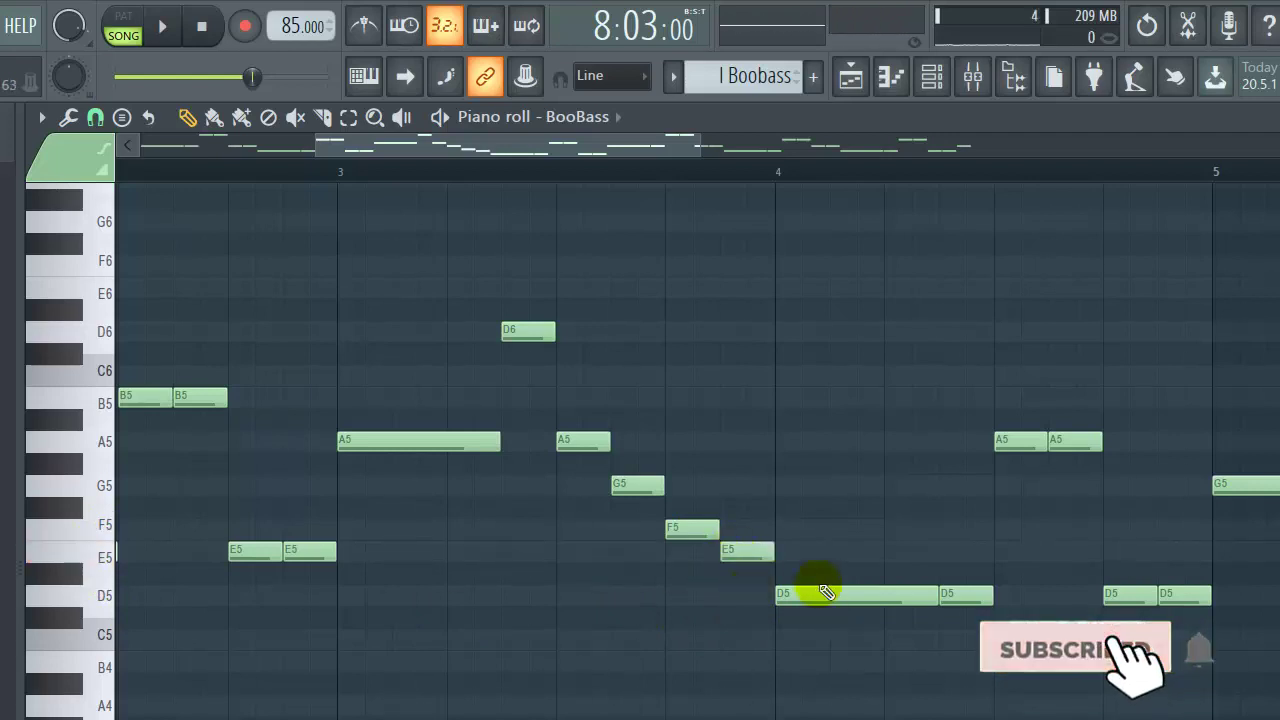
Play the bass line from bar 3 into bar 4, stop playback, and show more bars in the piano roll.
left_click(340, 175)
mouse_move(252, 78)
left_mouse_down()
mouse_move(213, 78)
mouse_move(237, 77)
left_mouse_up()
key("space")
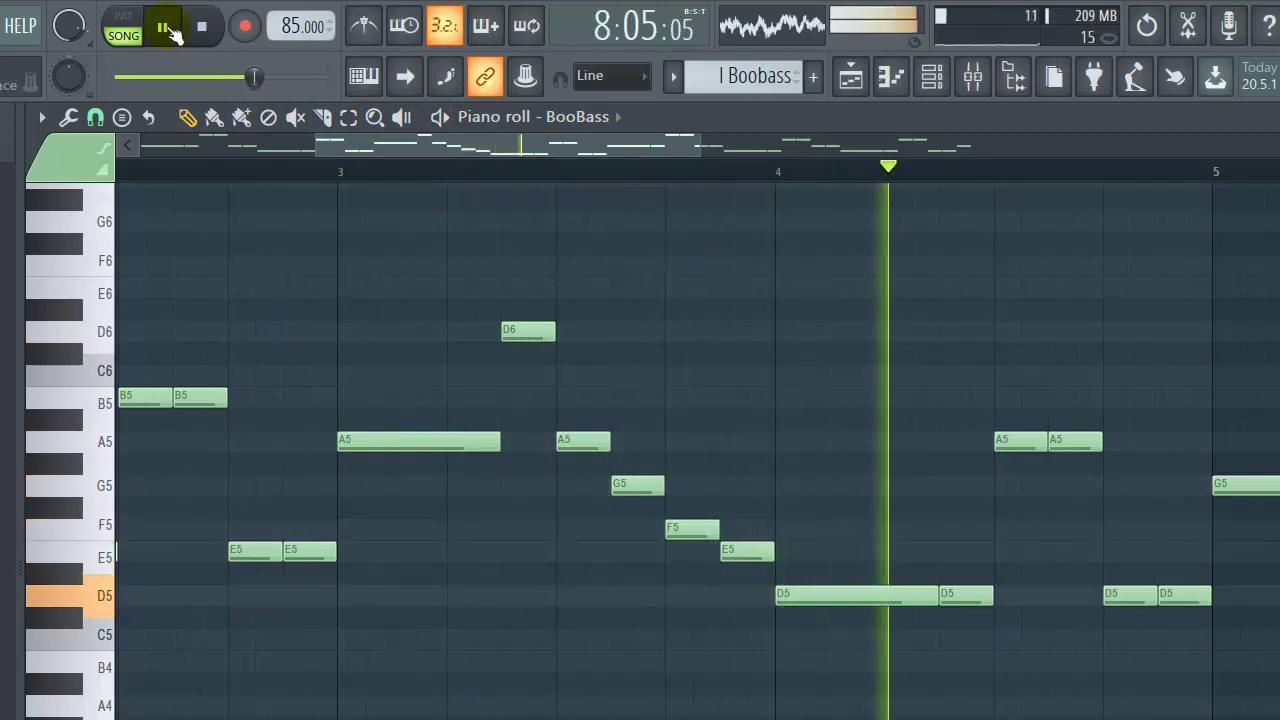
left_click(165, 28)
scroll(966, 571, "down", 3)
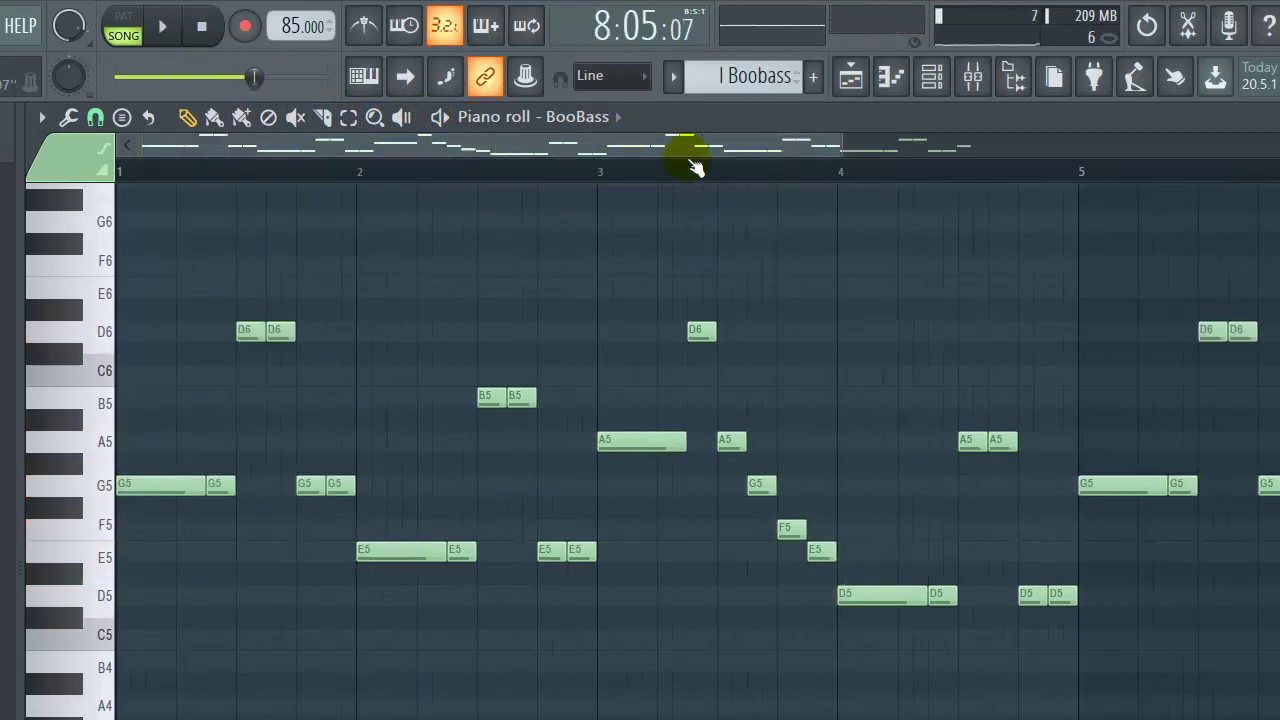
left_click_drag(695, 160, 846, 157)
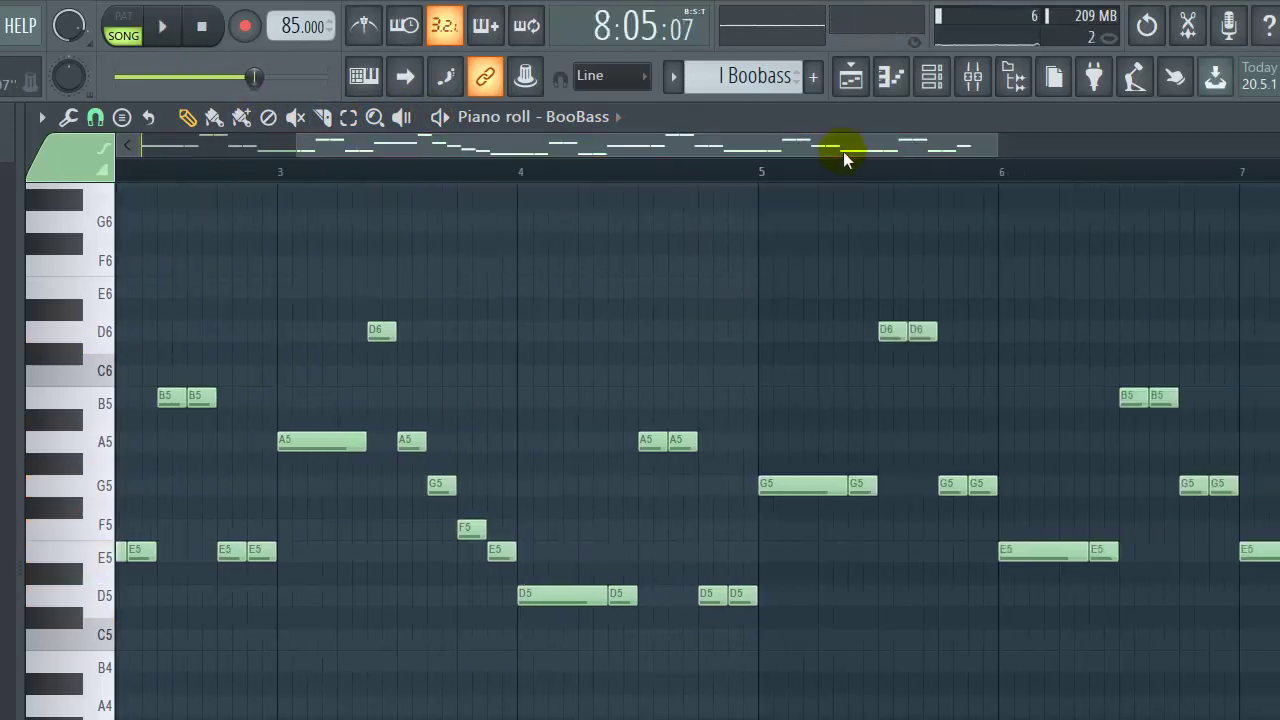
In bar 4, delete the second A5 and the closing D5 pair, and add a two-step D5 directly after the remaining A5.
left_click(569, 607)
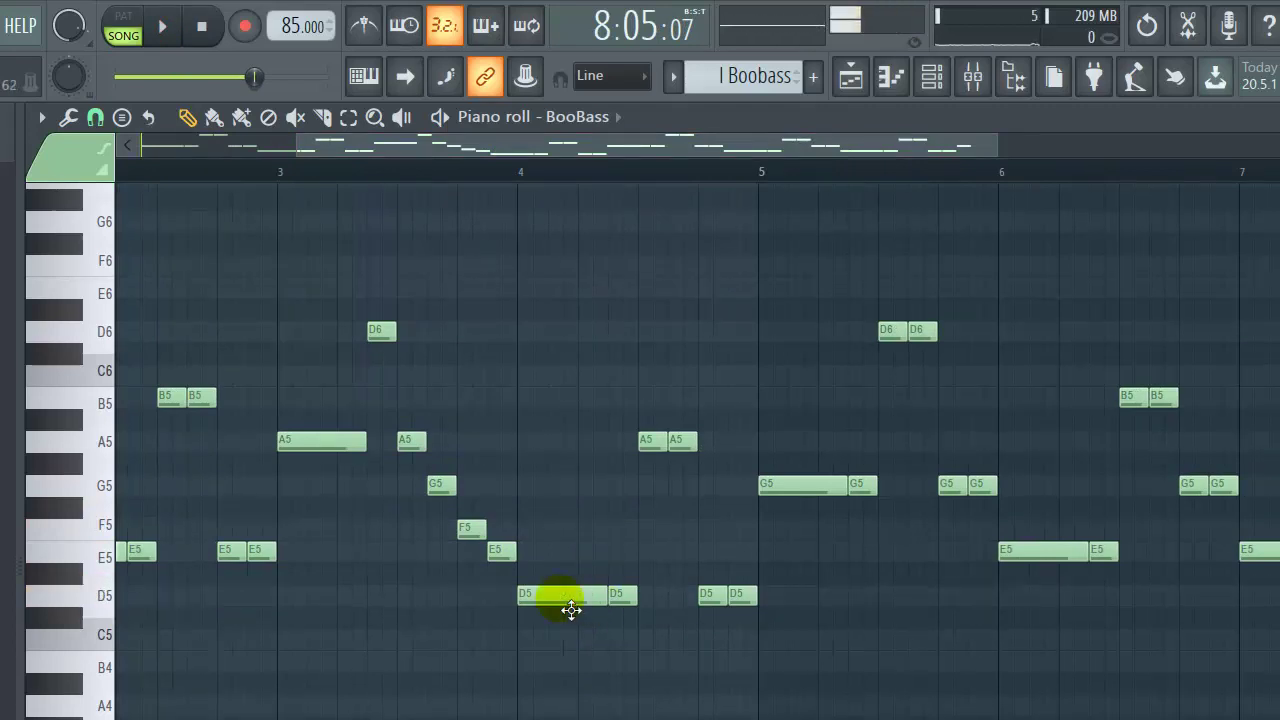
left_click(569, 607)
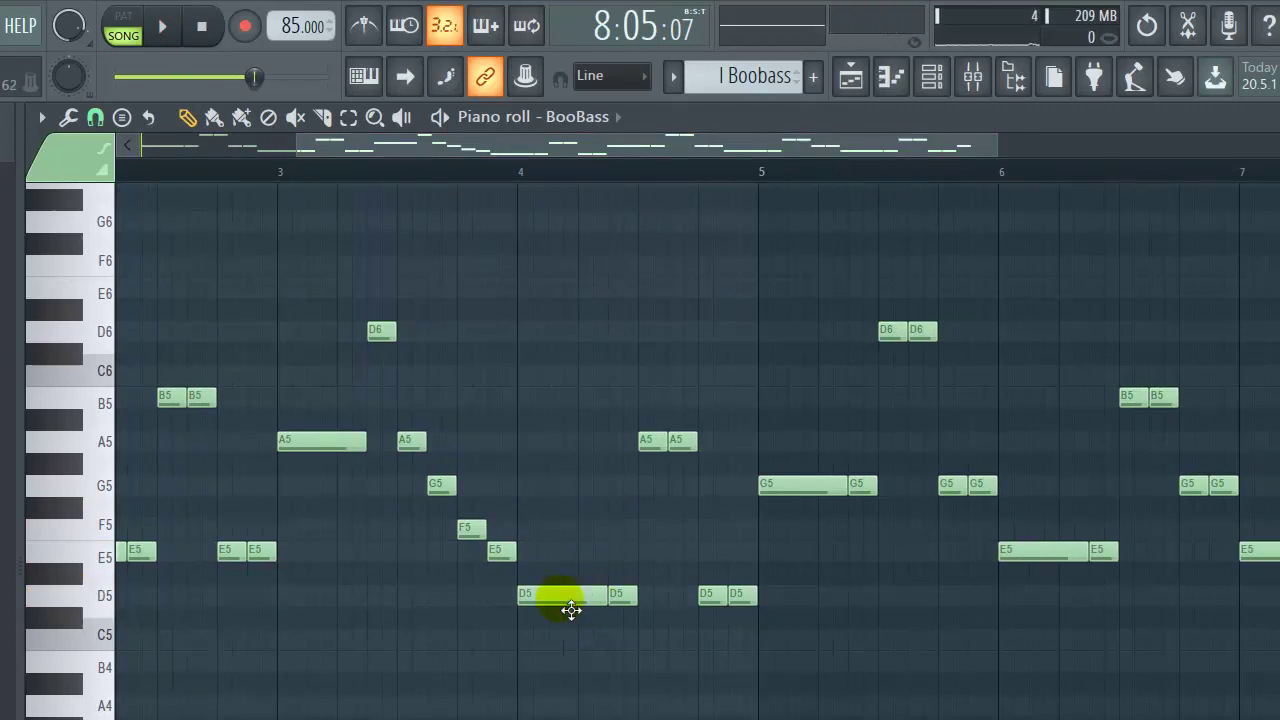
left_click(628, 606)
left_click(690, 445)
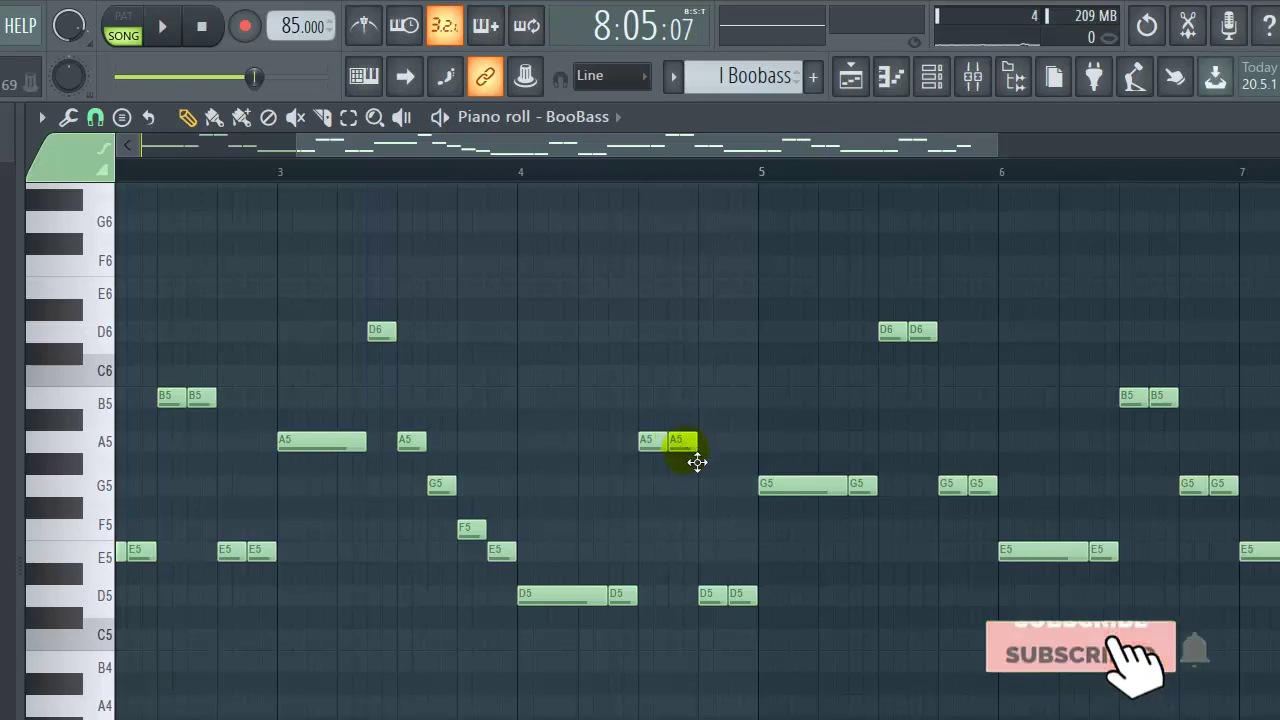
right_click(689, 448)
left_click(656, 443)
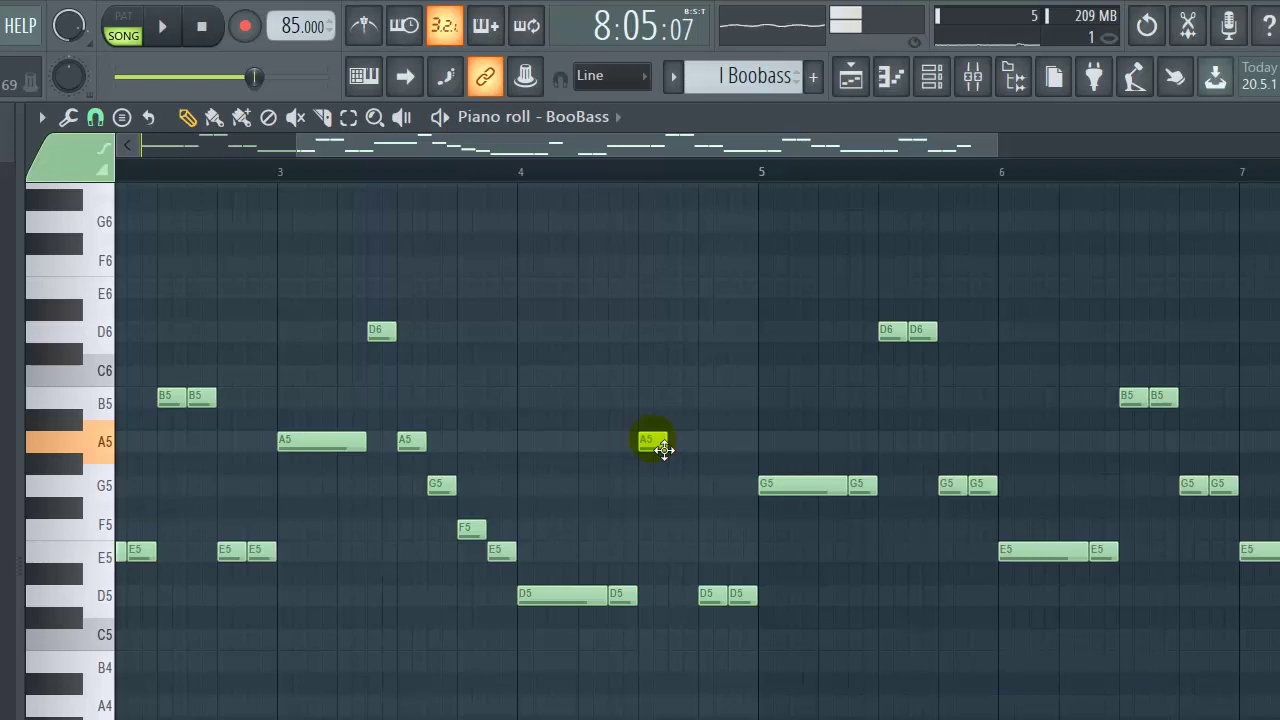
left_click(680, 598)
right_click(713, 596)
right_click(743, 596)
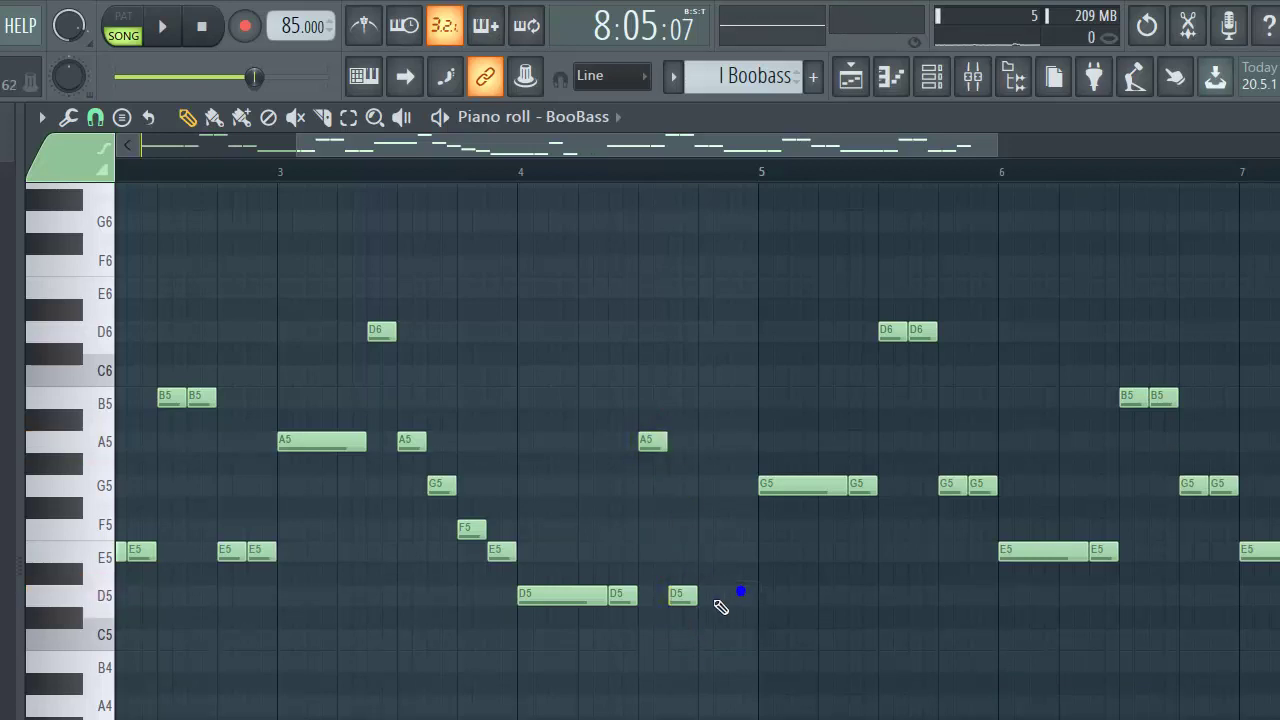
left_click(694, 604)
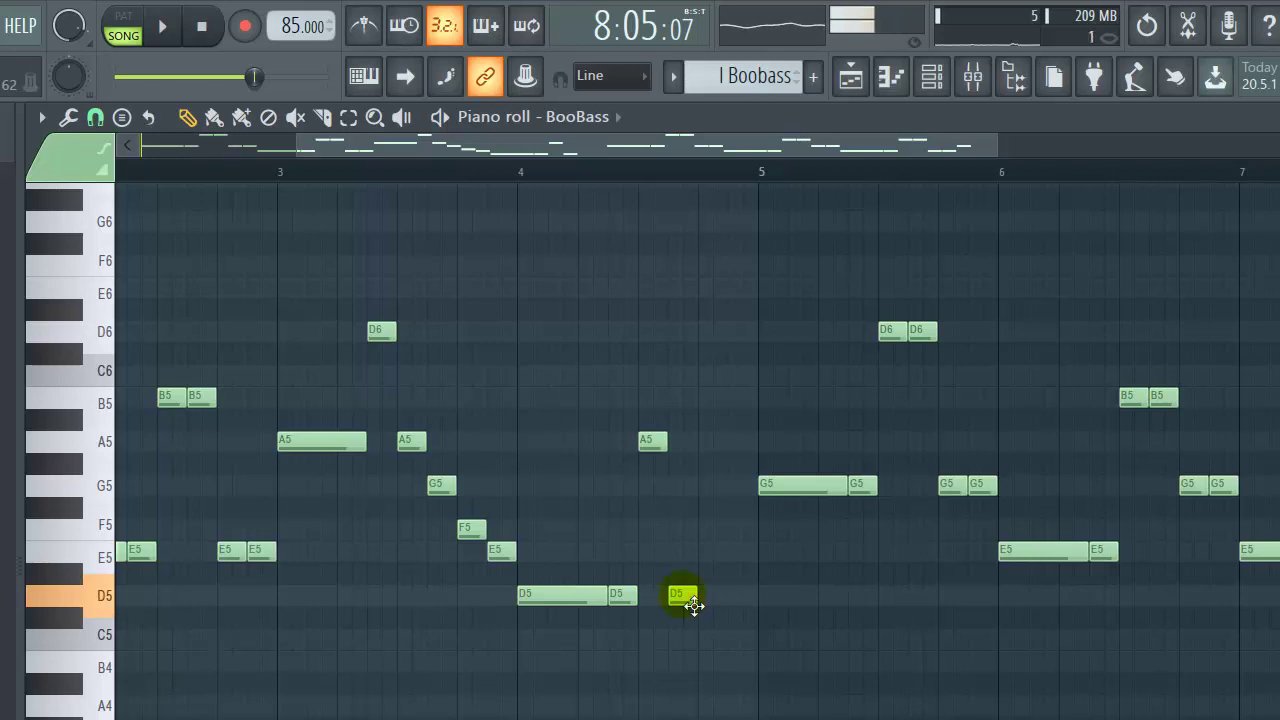
Add a two-step E5 and a two-step F5 after the last D5 to fill bar 4.
left_click(712, 551)
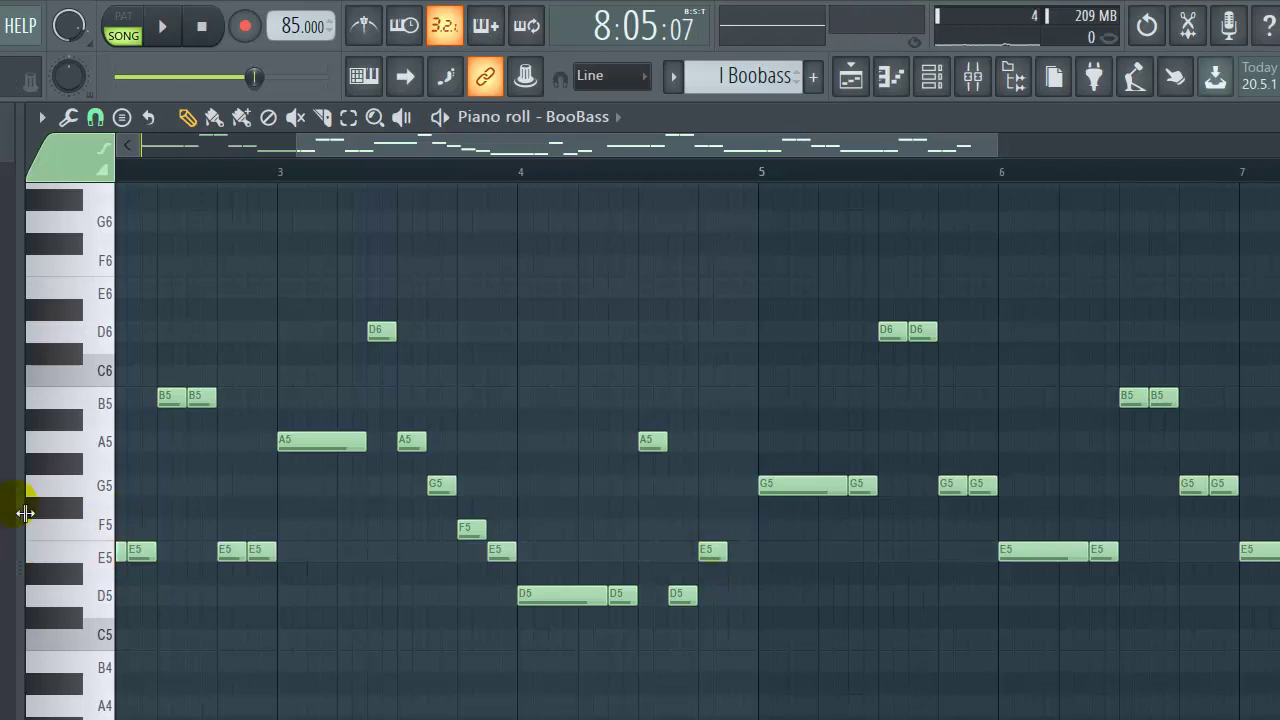
left_click(101, 517)
left_click(103, 517)
right_click(726, 529)
left_click(730, 529)
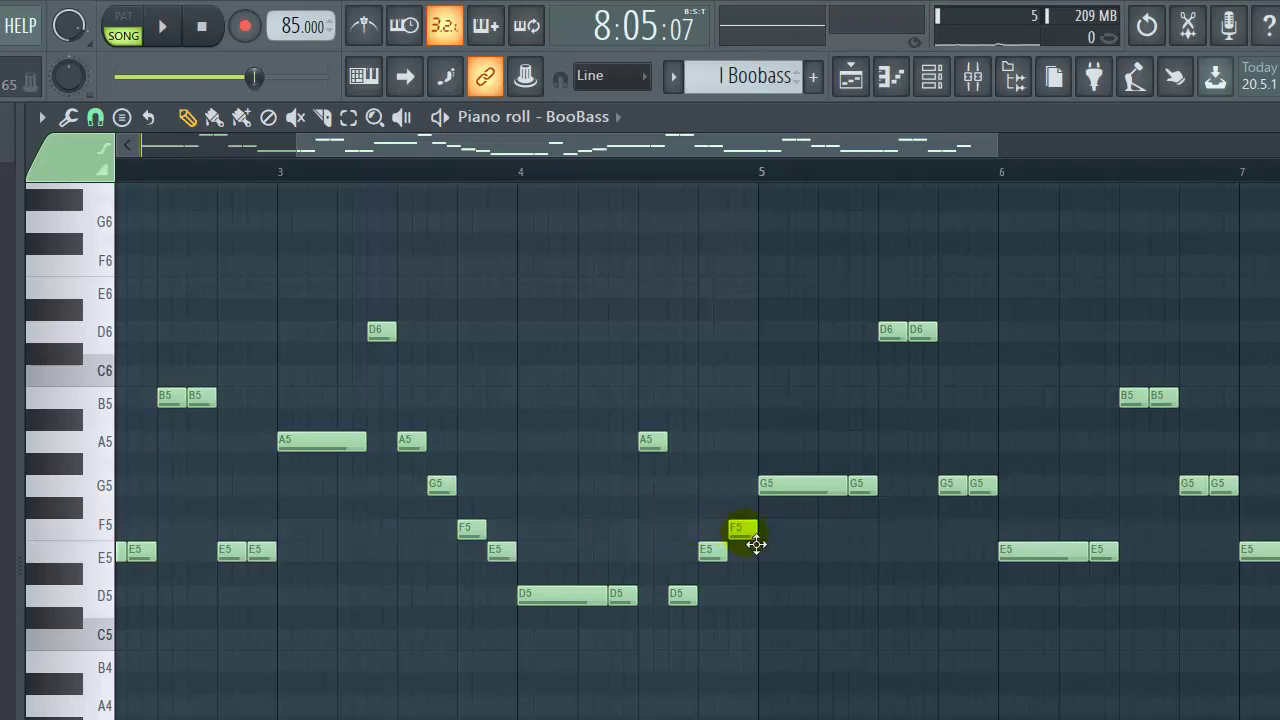
left_click(755, 543)
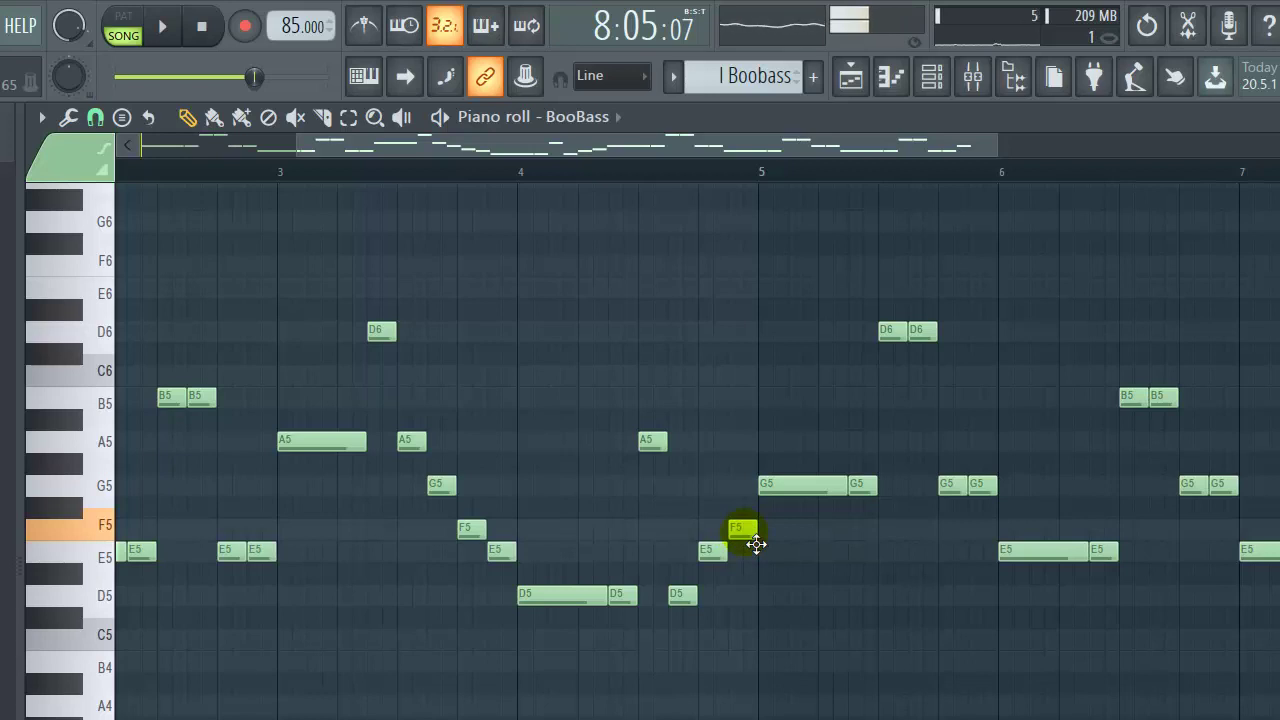
Raise the F5 at the end of bar 4 to F#5.
mouse_move(754, 531)
left_mouse_down()
mouse_move(757, 514)
mouse_move(747, 522)
left_mouse_up()
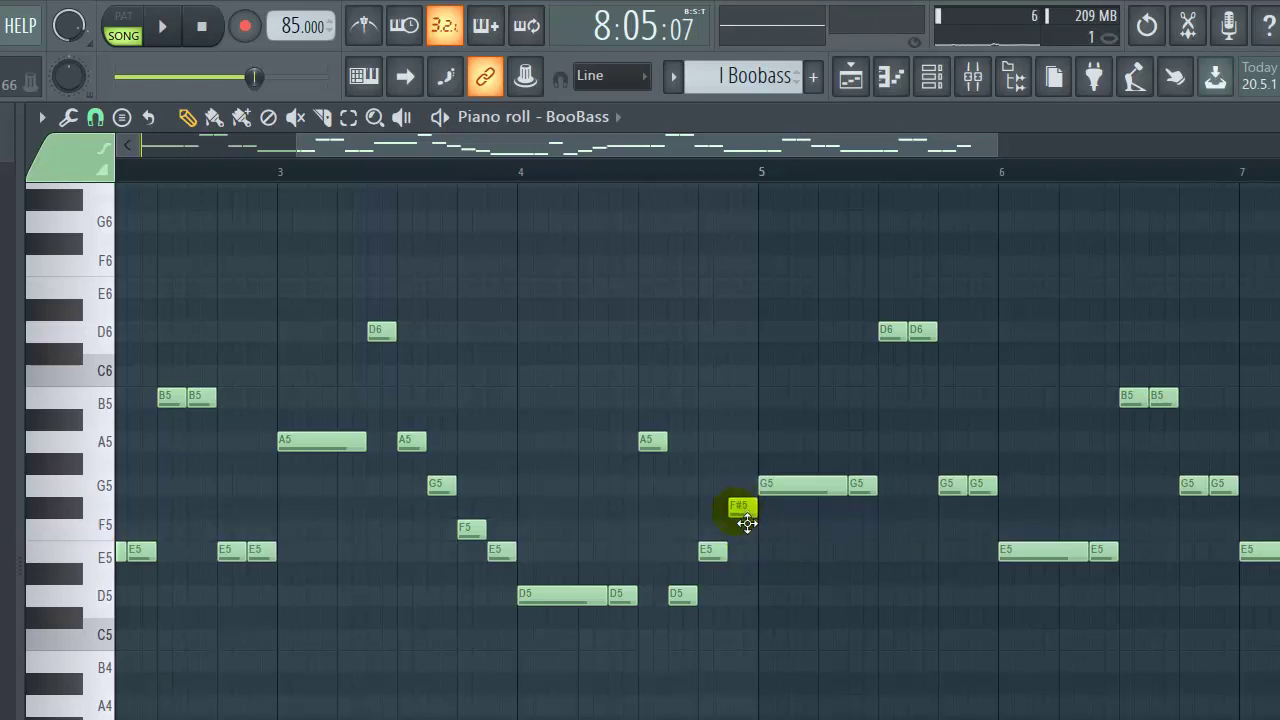
left_click(747, 522)
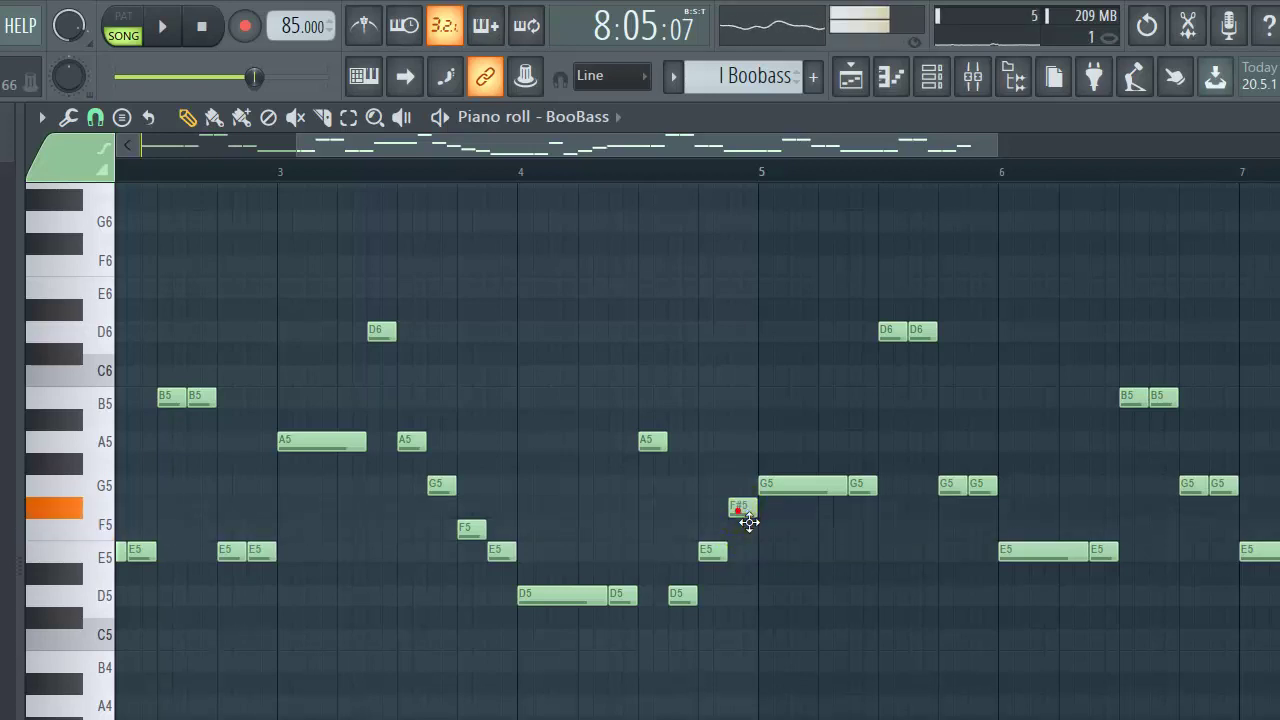
left_click(113, 514)
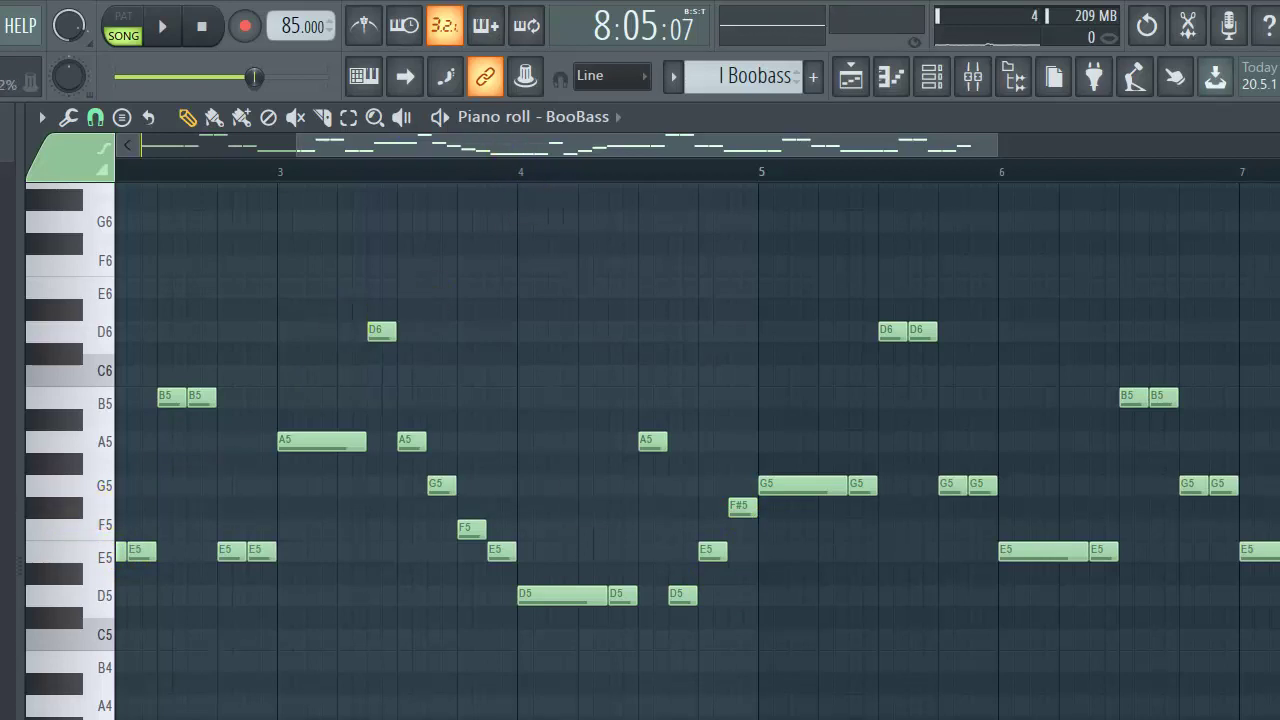
Play the BooBass pattern through and stop playback in bar 8.
scroll(693, 450, "right", 1)
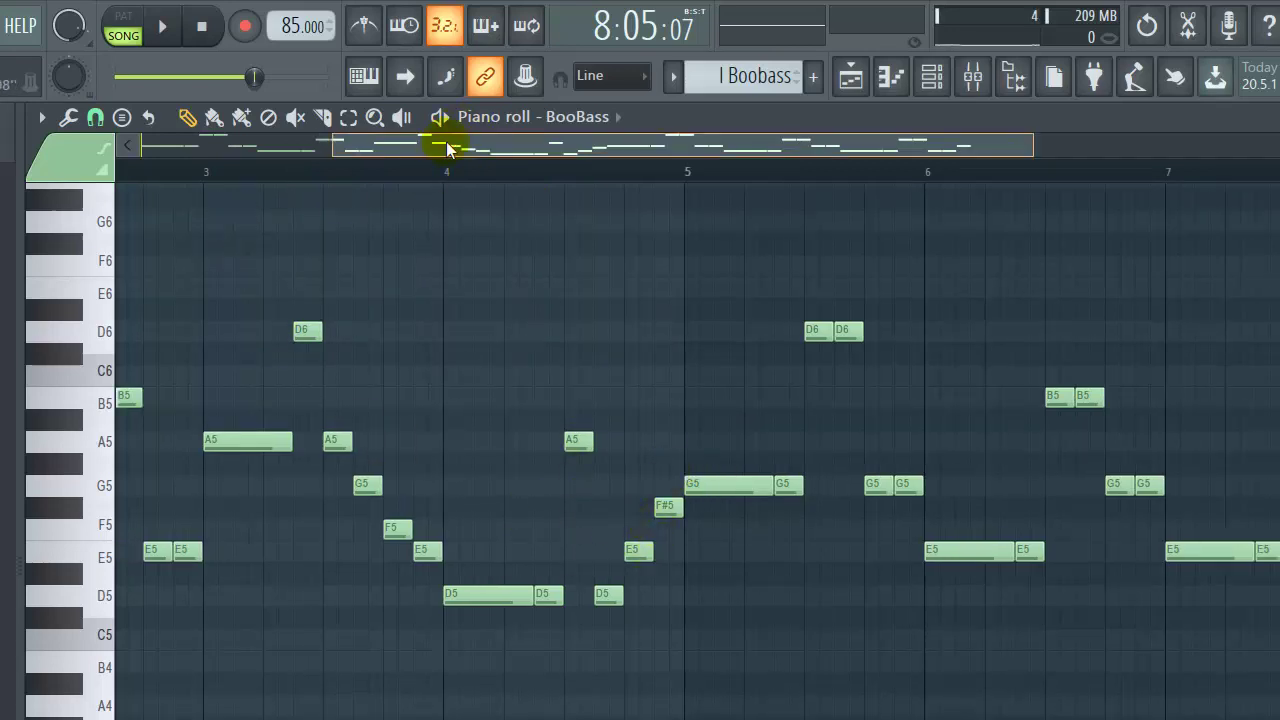
left_click_drag(443, 152, 138, 176)
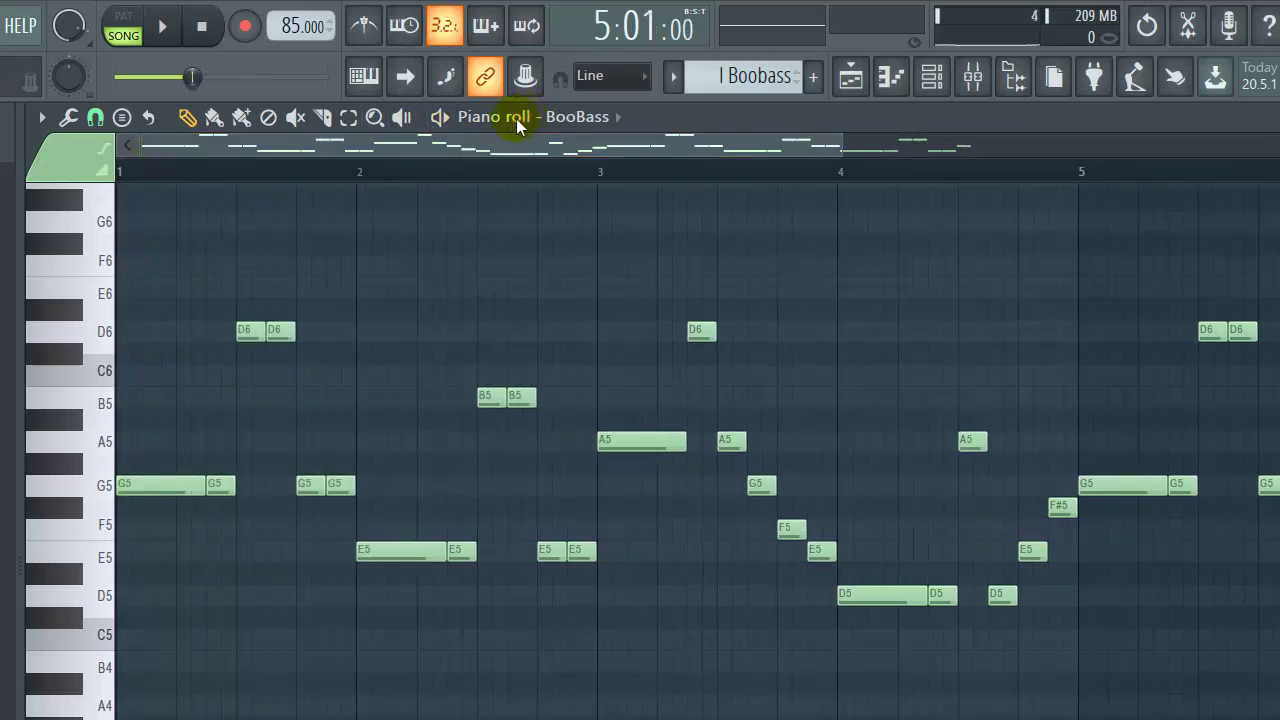
left_click(440, 118)
scroll(503, 220, "down", 2)
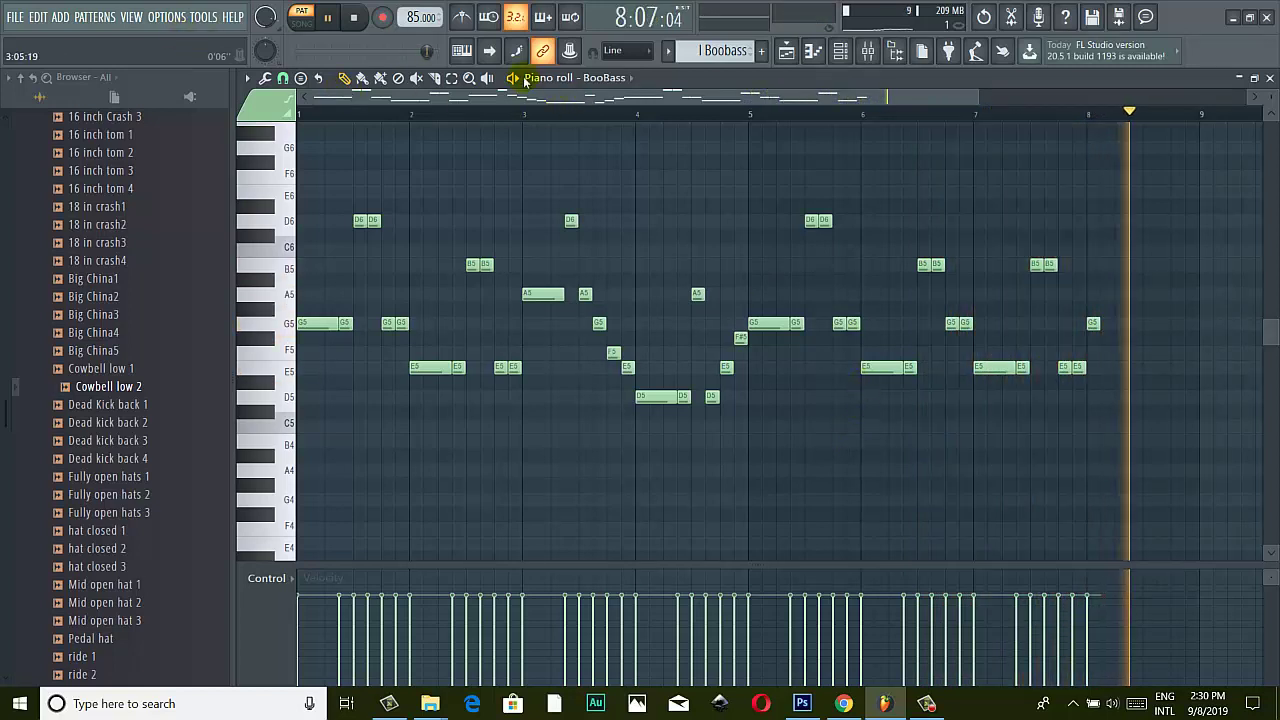
key("space")
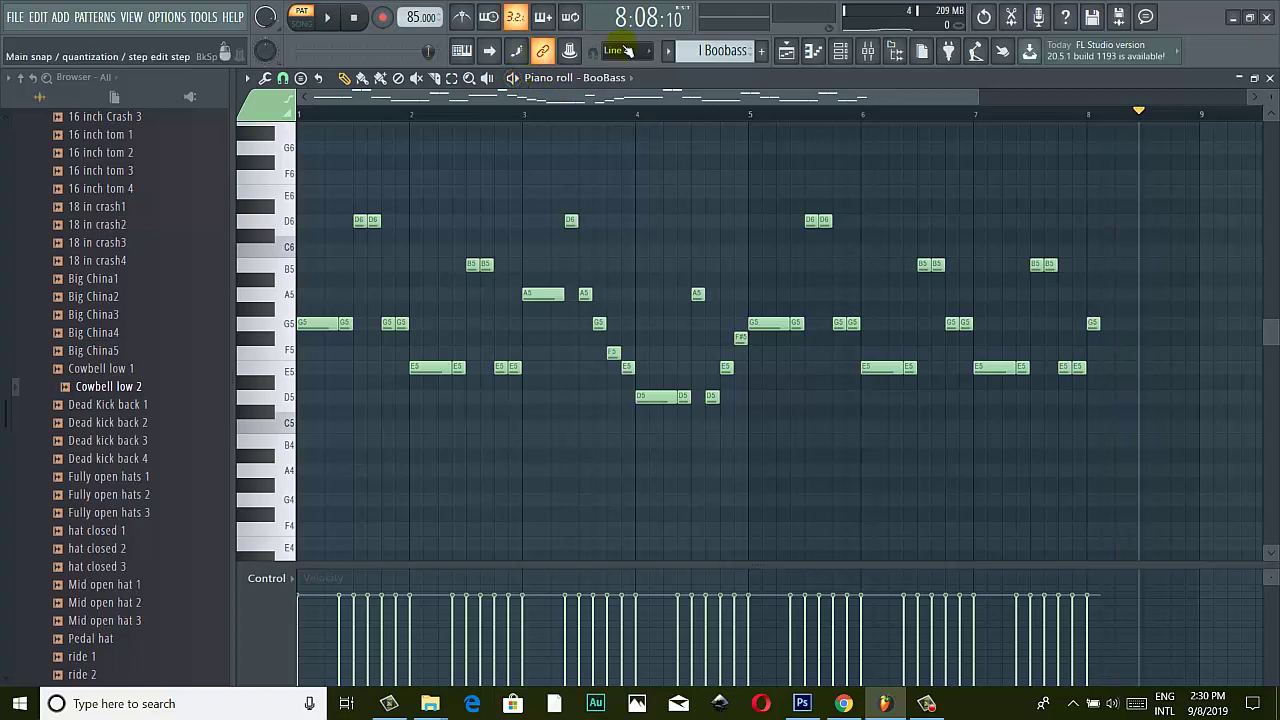
Return from the piano roll to the playlist and play the drum and bass tracks together in song mode.
left_click(1269, 78)
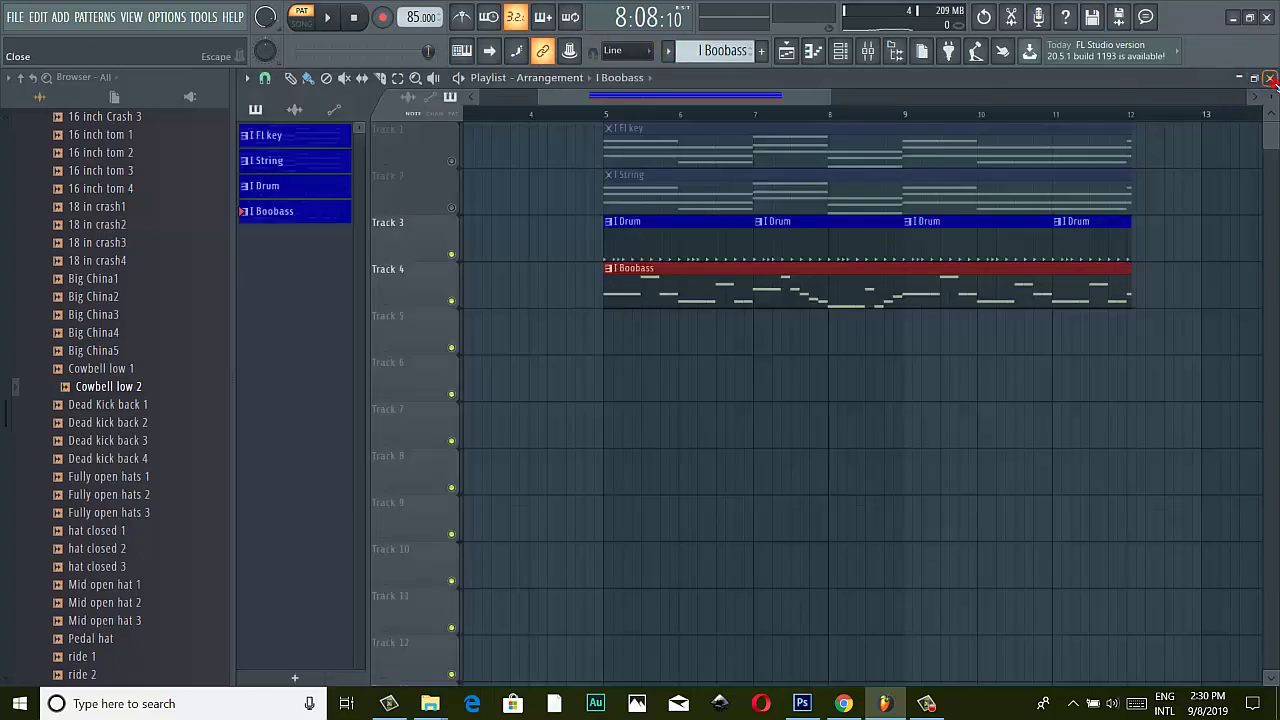
left_click(668, 232)
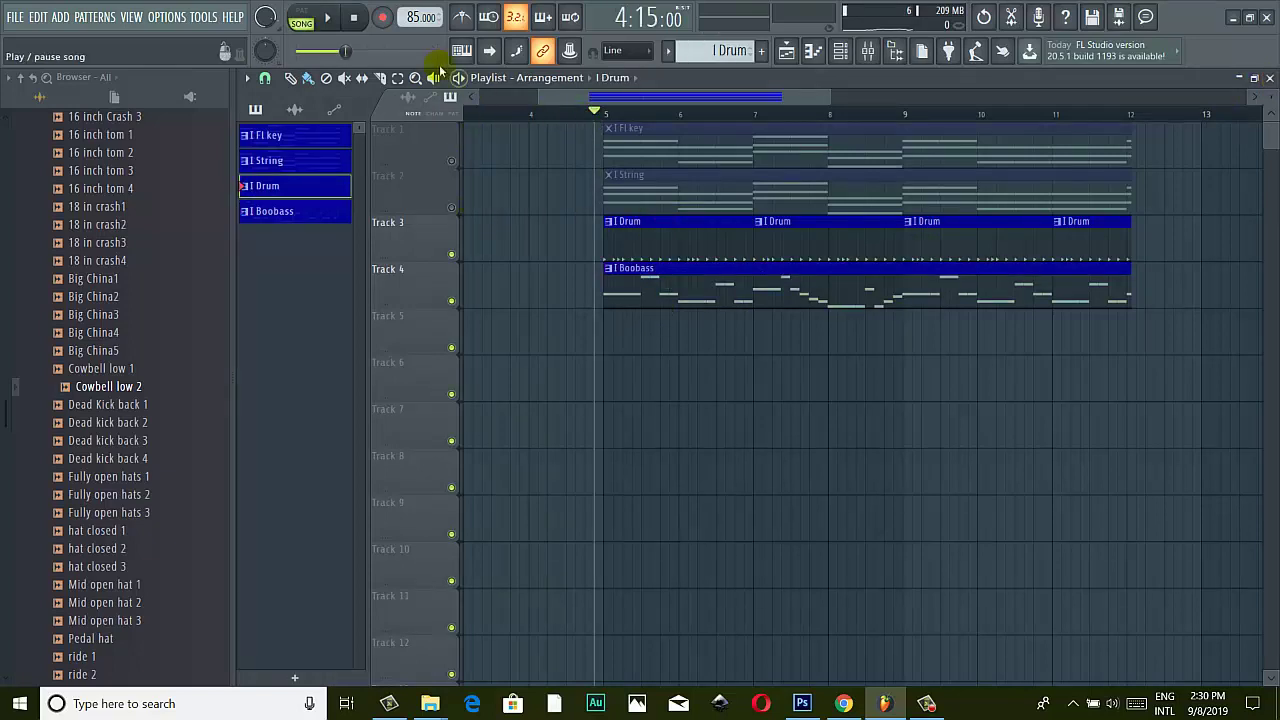
left_click(327, 17)
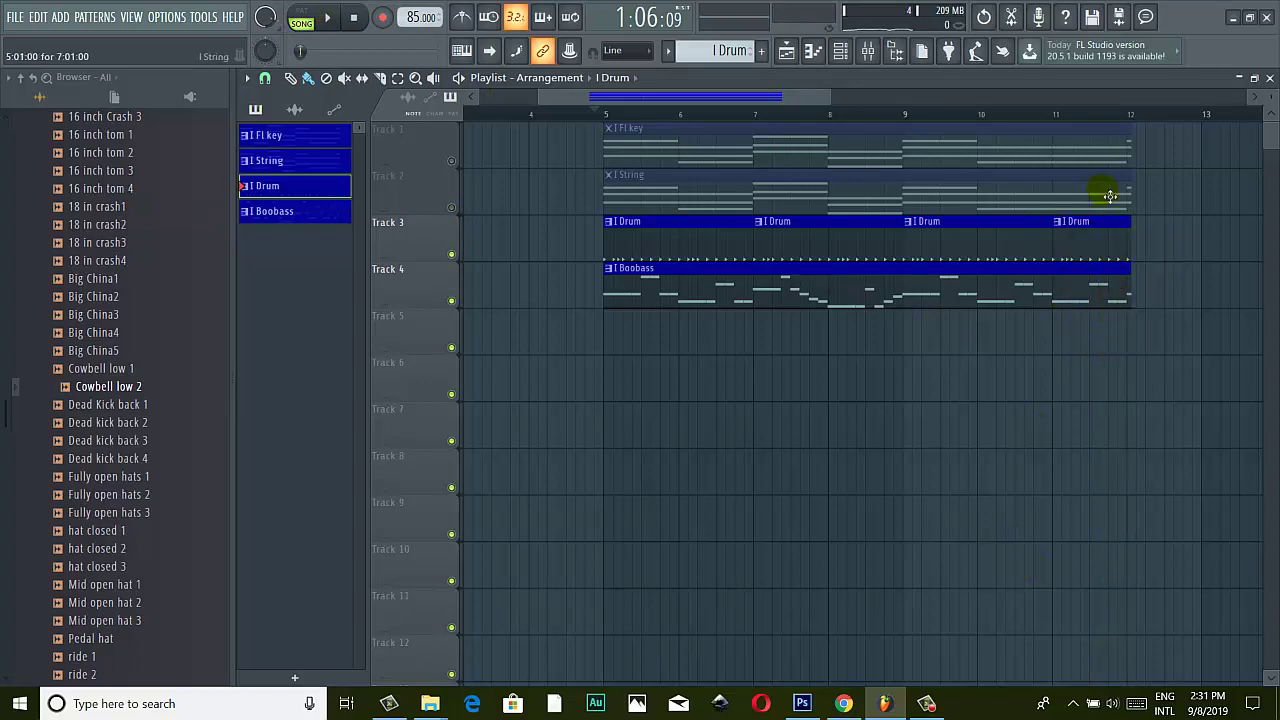
Unmute the Fl key and String tracks and play the full arrangement from just before bar 5.
left_click(452, 162)
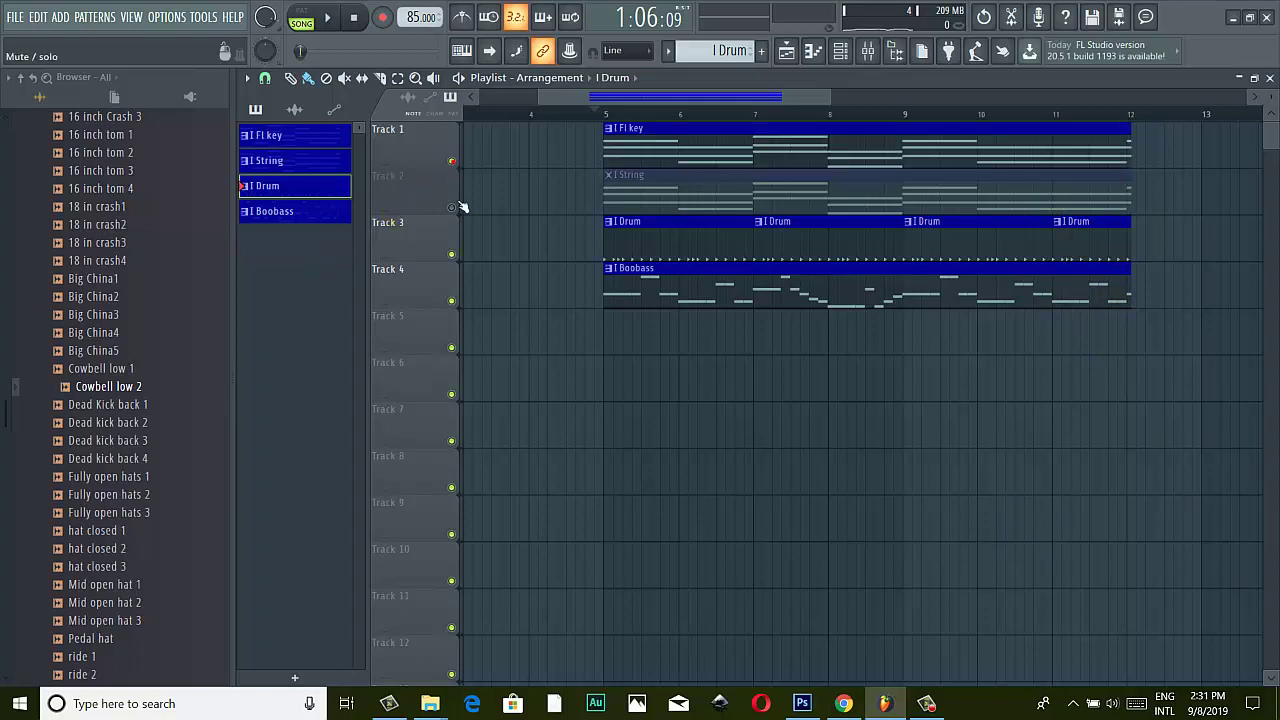
left_click(452, 208)
double_click(678, 164)
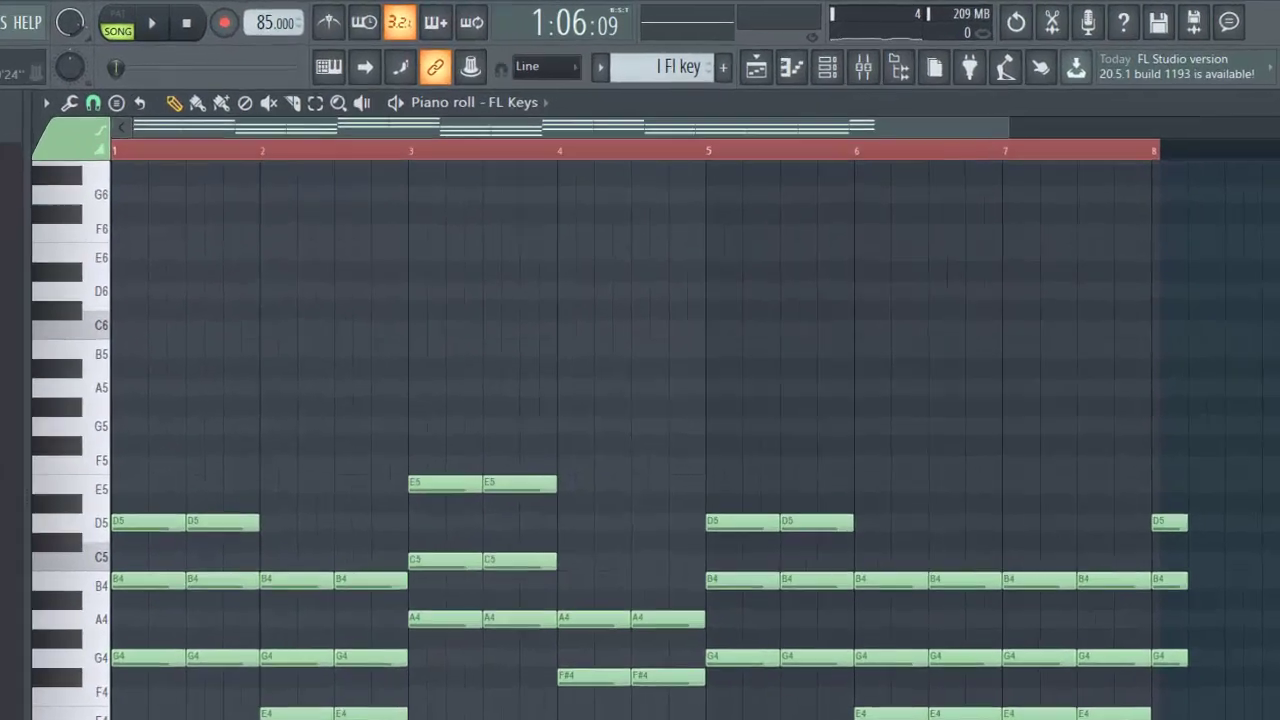
key("F5")
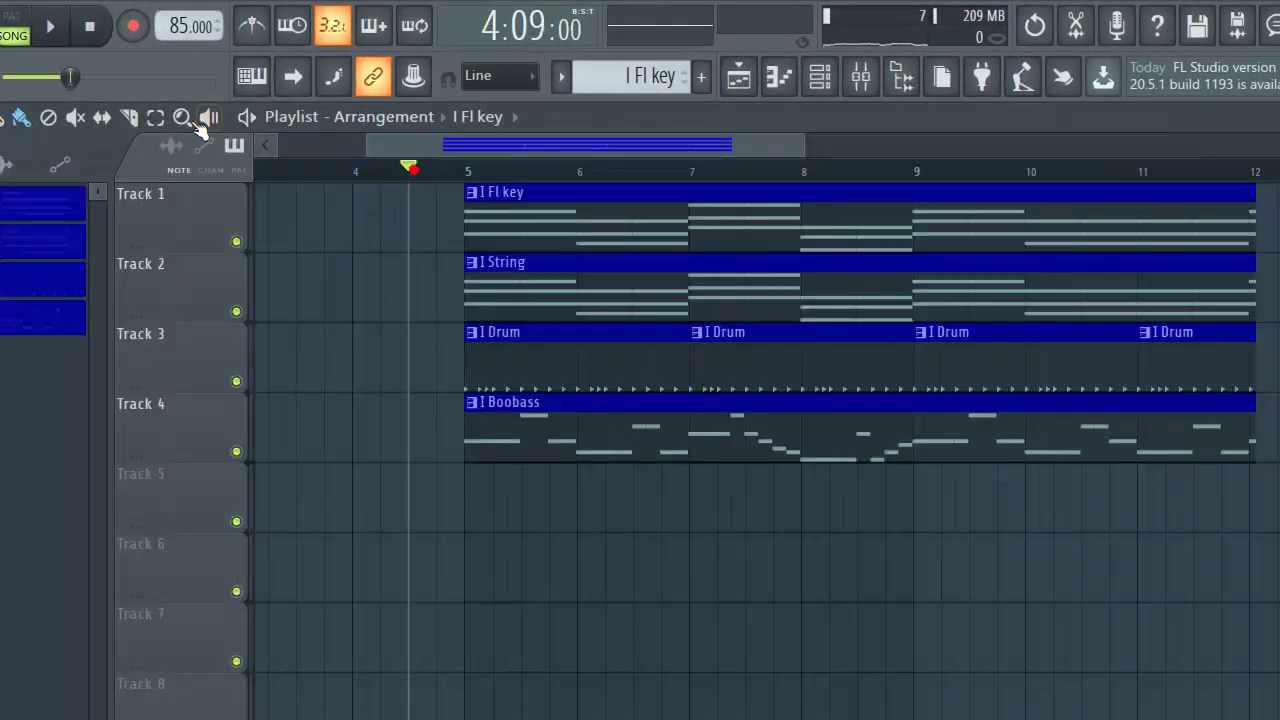
key("space")
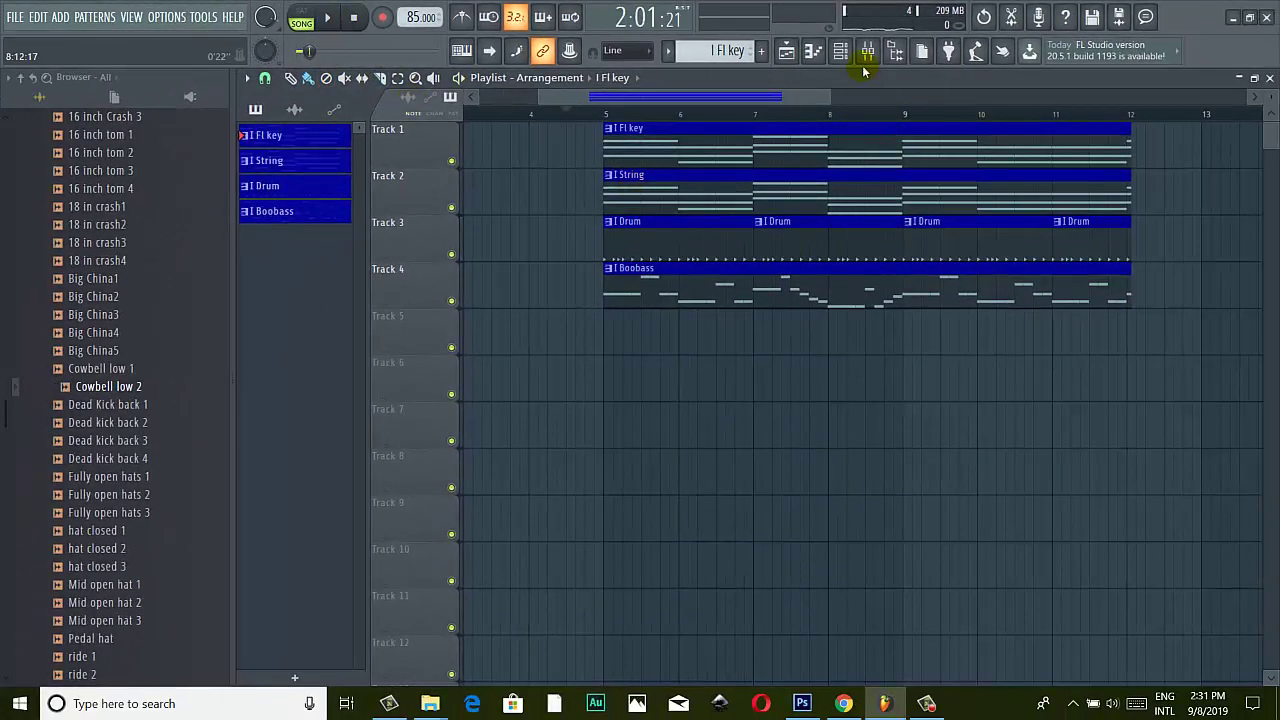
Select the Boobass pattern, check its channels in the Channel rack, and return to the playlist.
double_click(308, 214)
left_click(1270, 78)
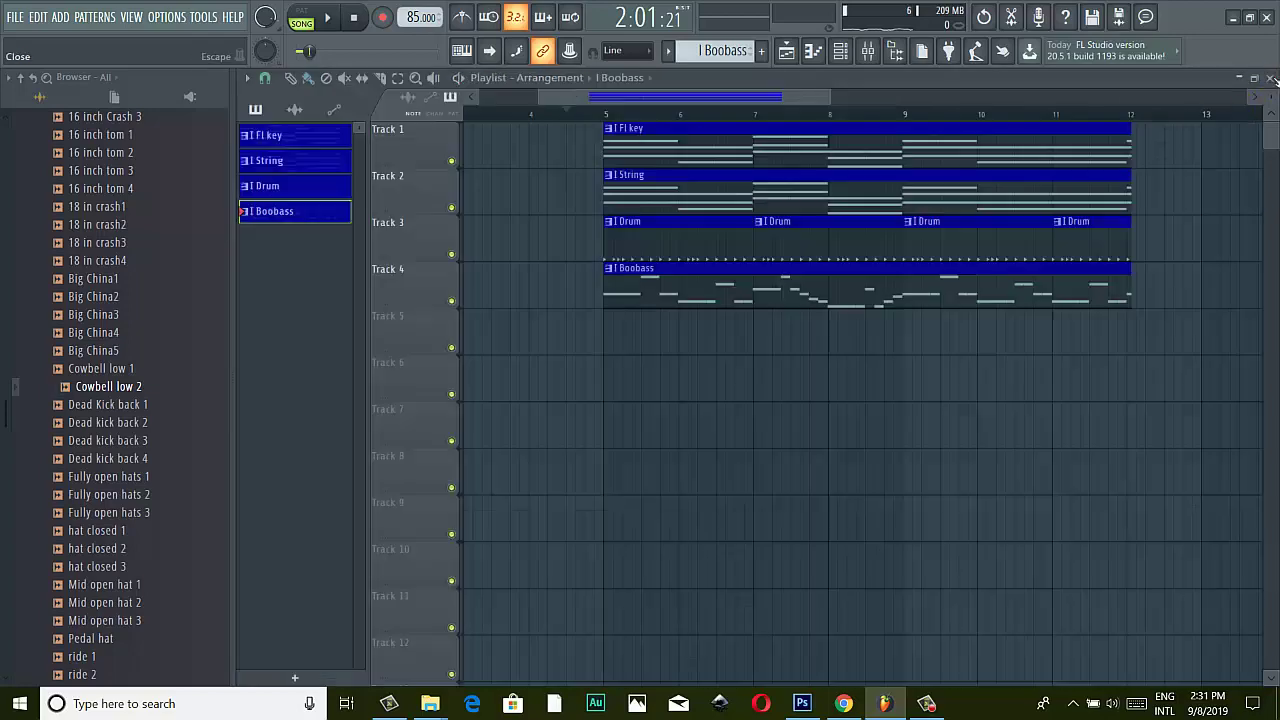
left_click(839, 55)
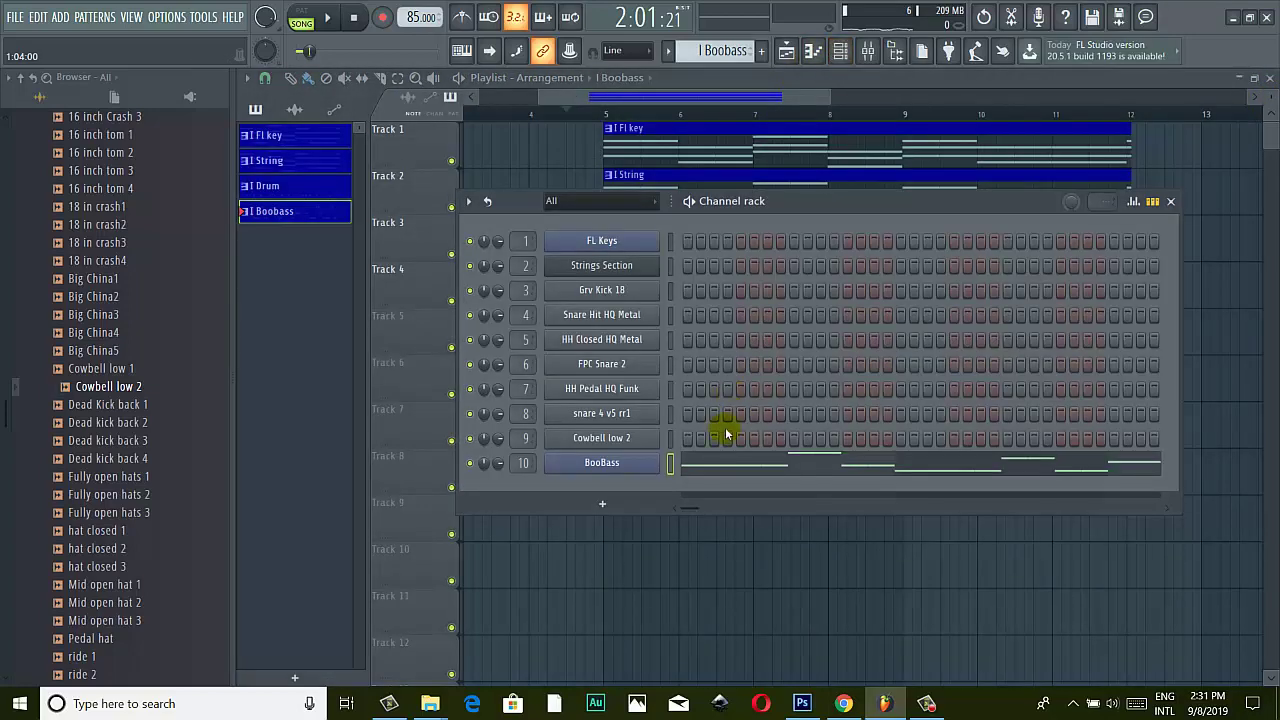
left_click(1172, 202)
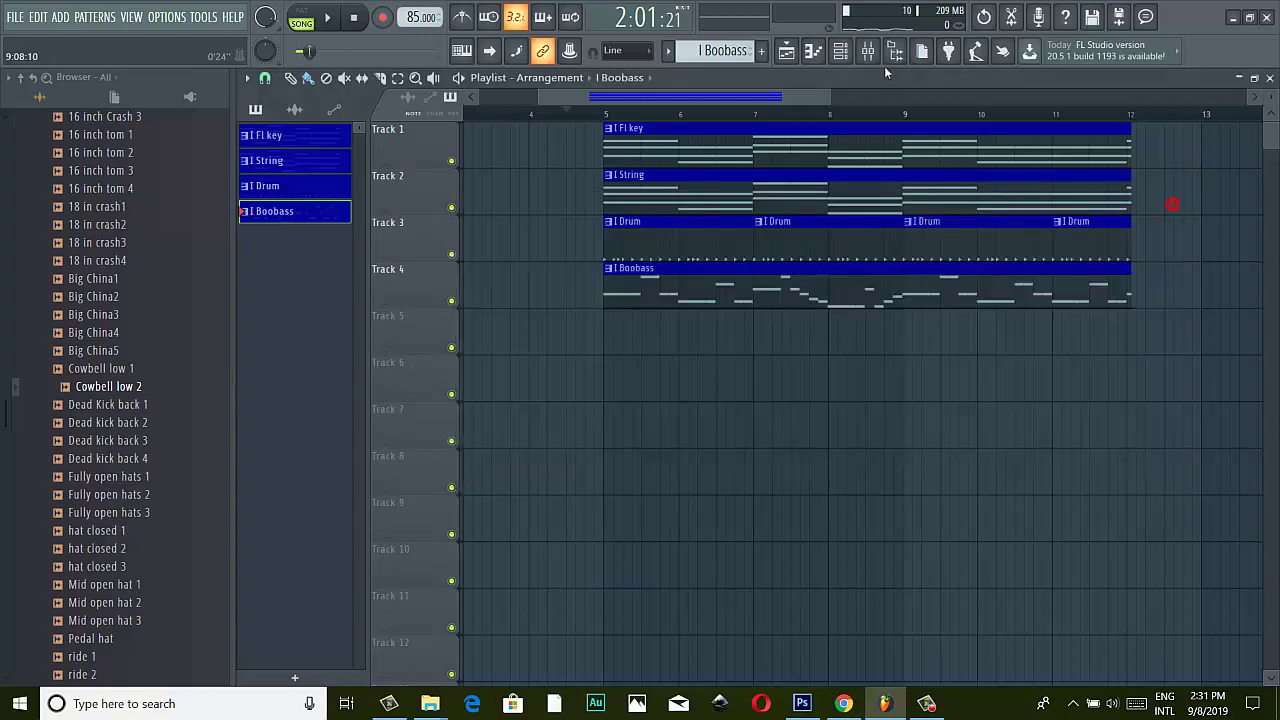
Look up the BooBass channel's mixer track number in the Channel rack.
left_click(868, 53)
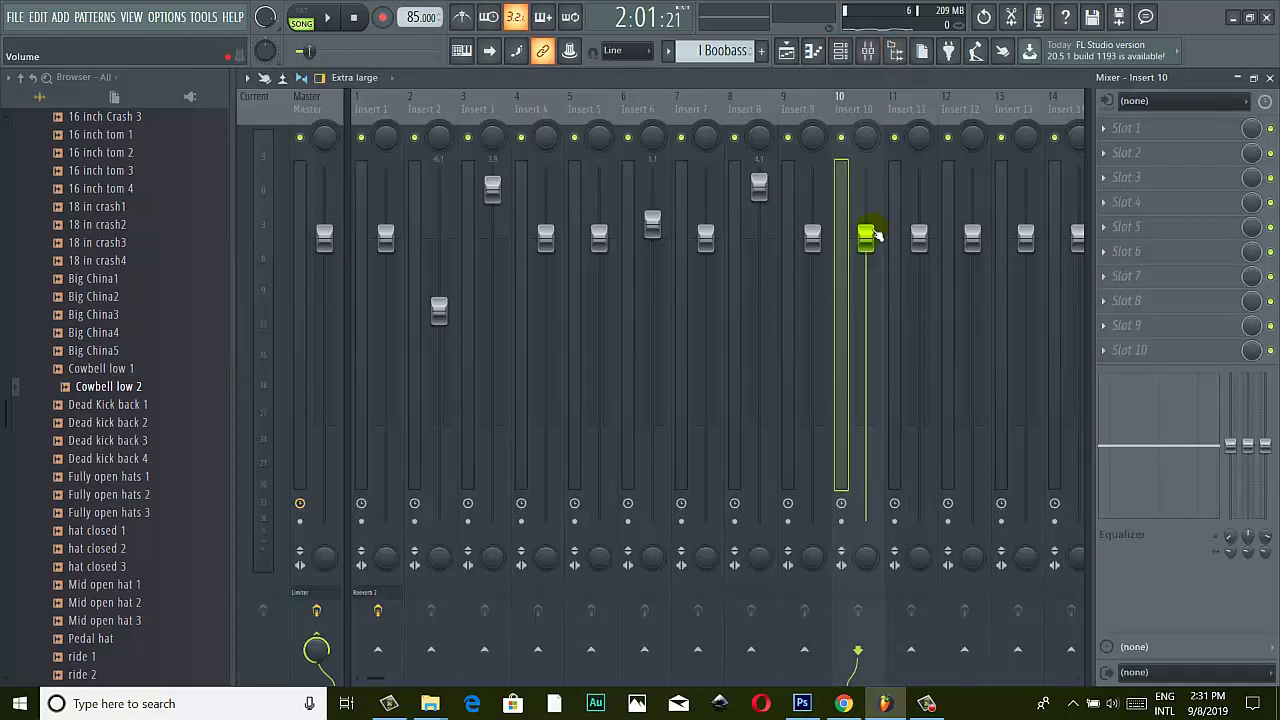
left_click(1269, 78)
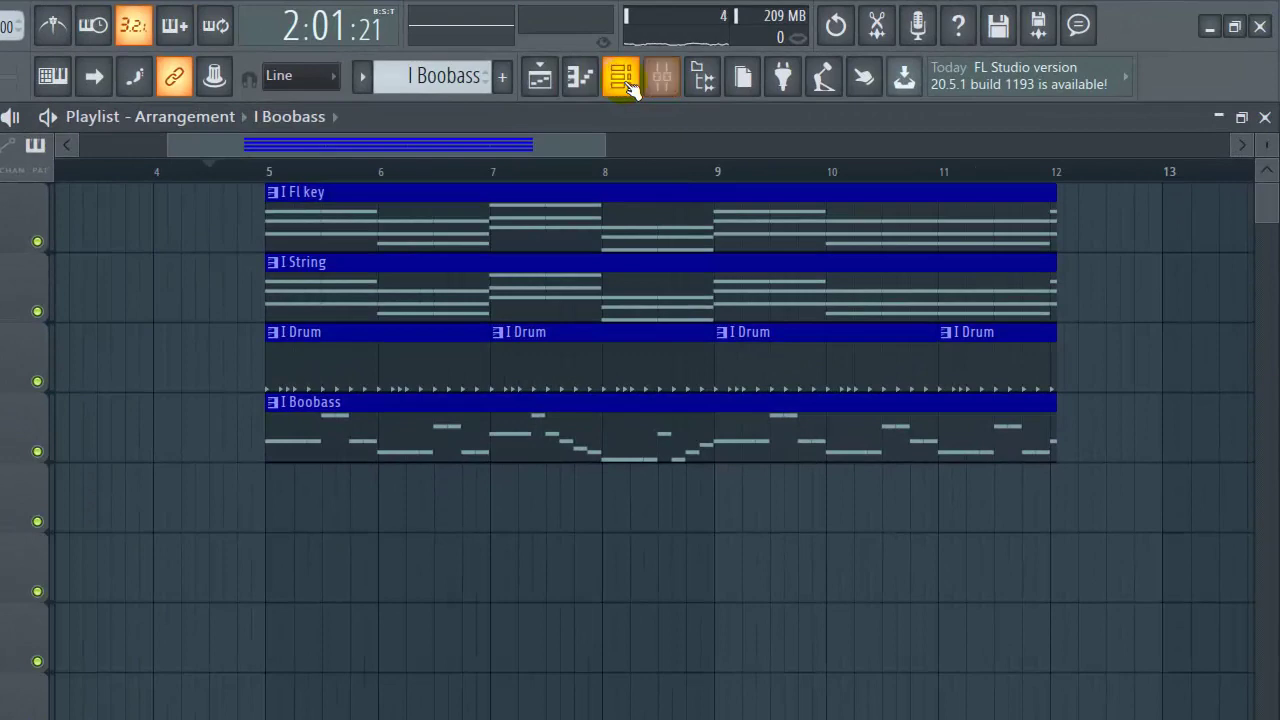
left_click(622, 80)
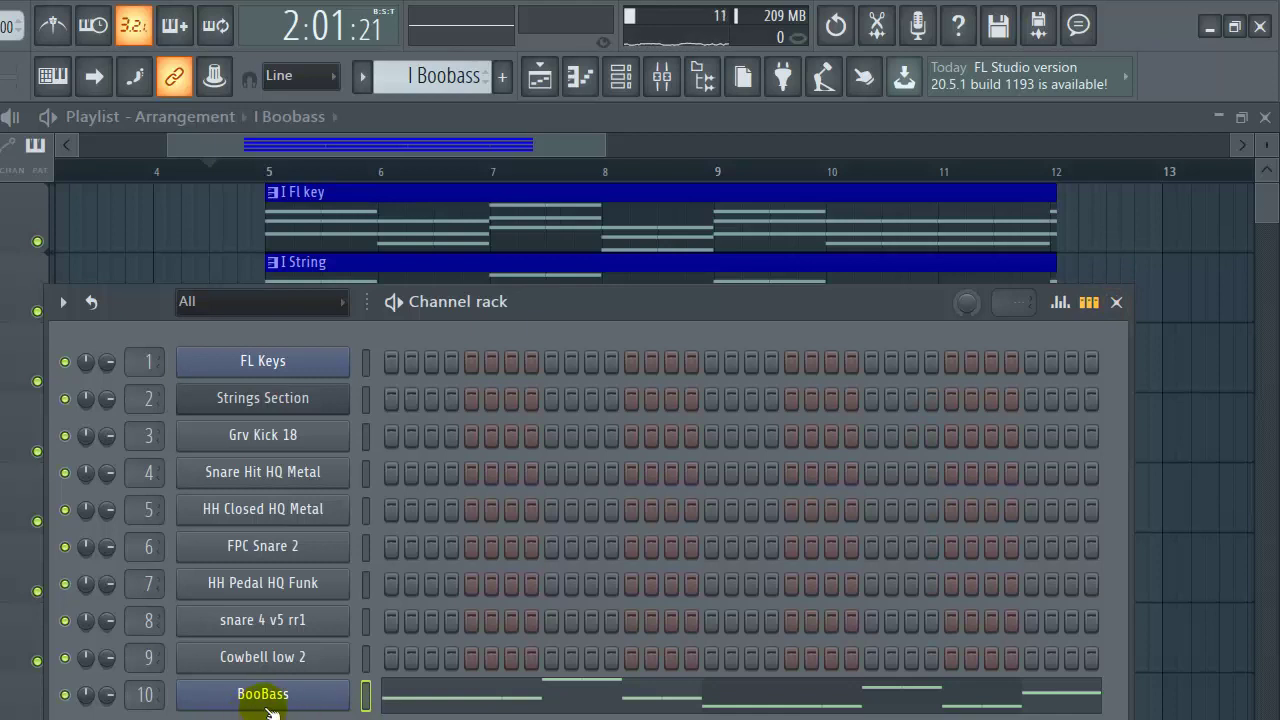
left_click(1116, 302)
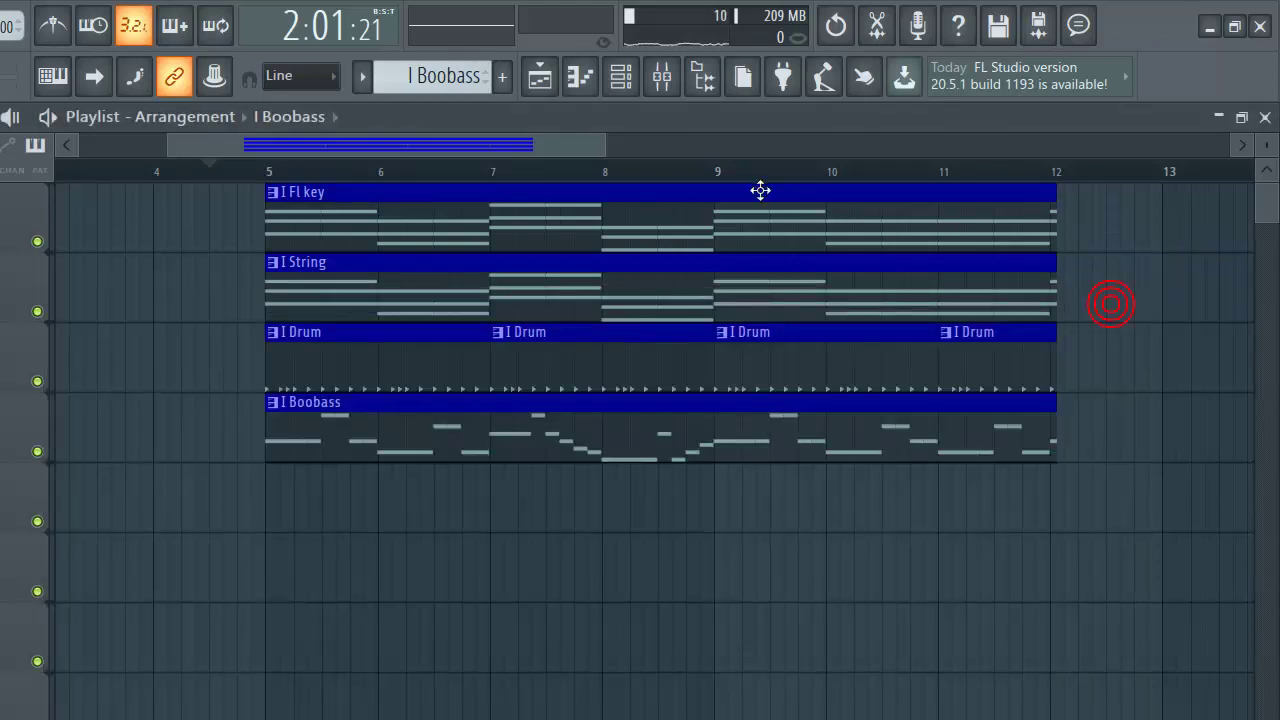
Load Fruity Reeverb 2 in the first effect slot of mixer Insert 10, raise its DRY and ER levels, and lower WET slightly.
left_click(664, 80)
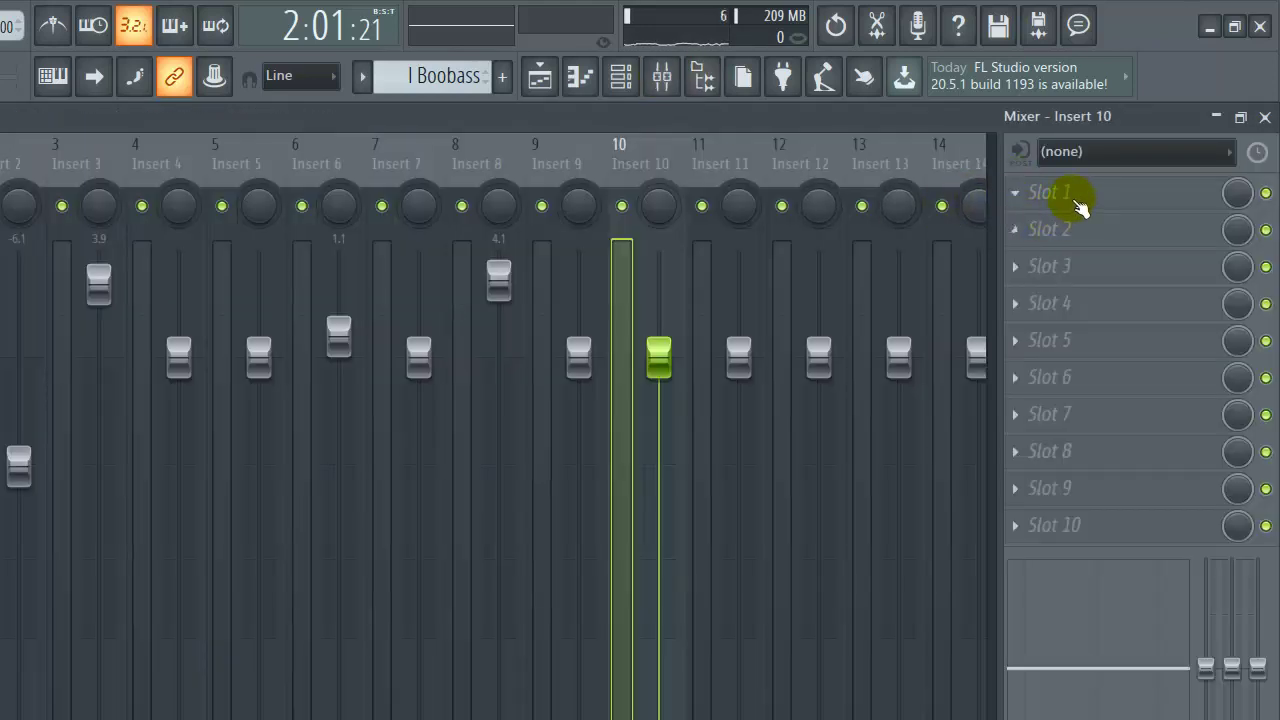
left_click(1045, 194)
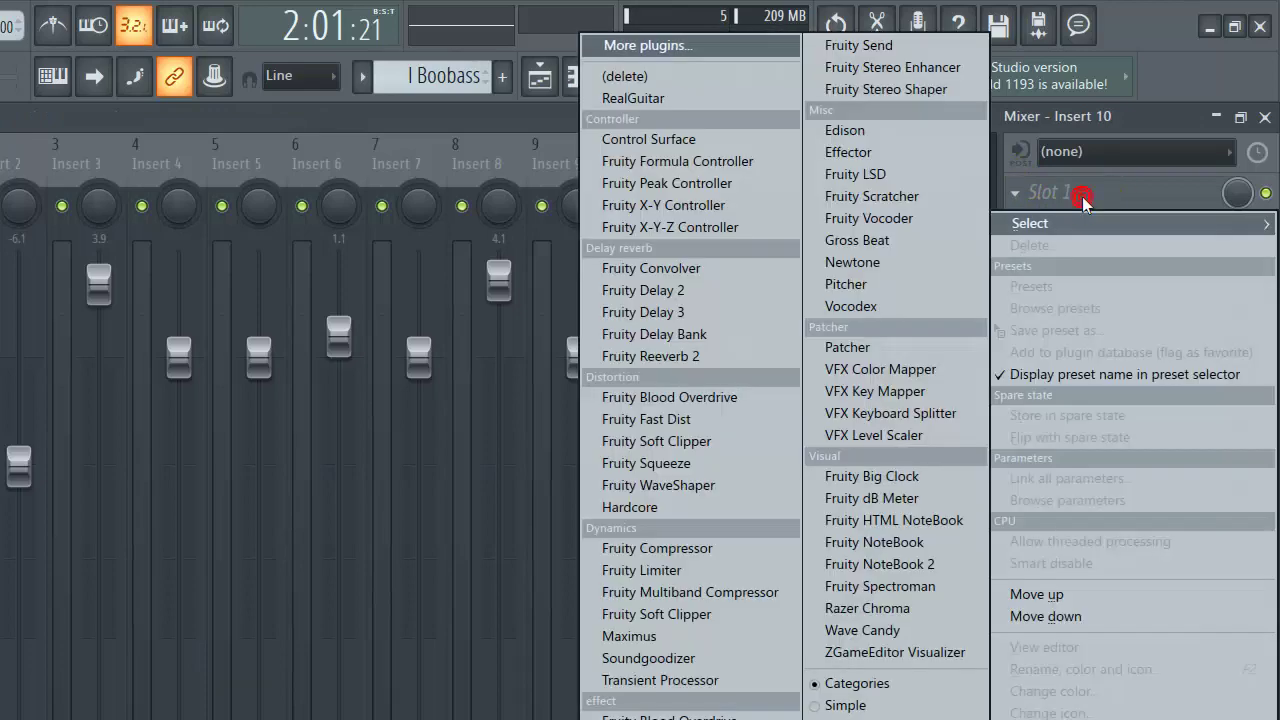
left_click(683, 366)
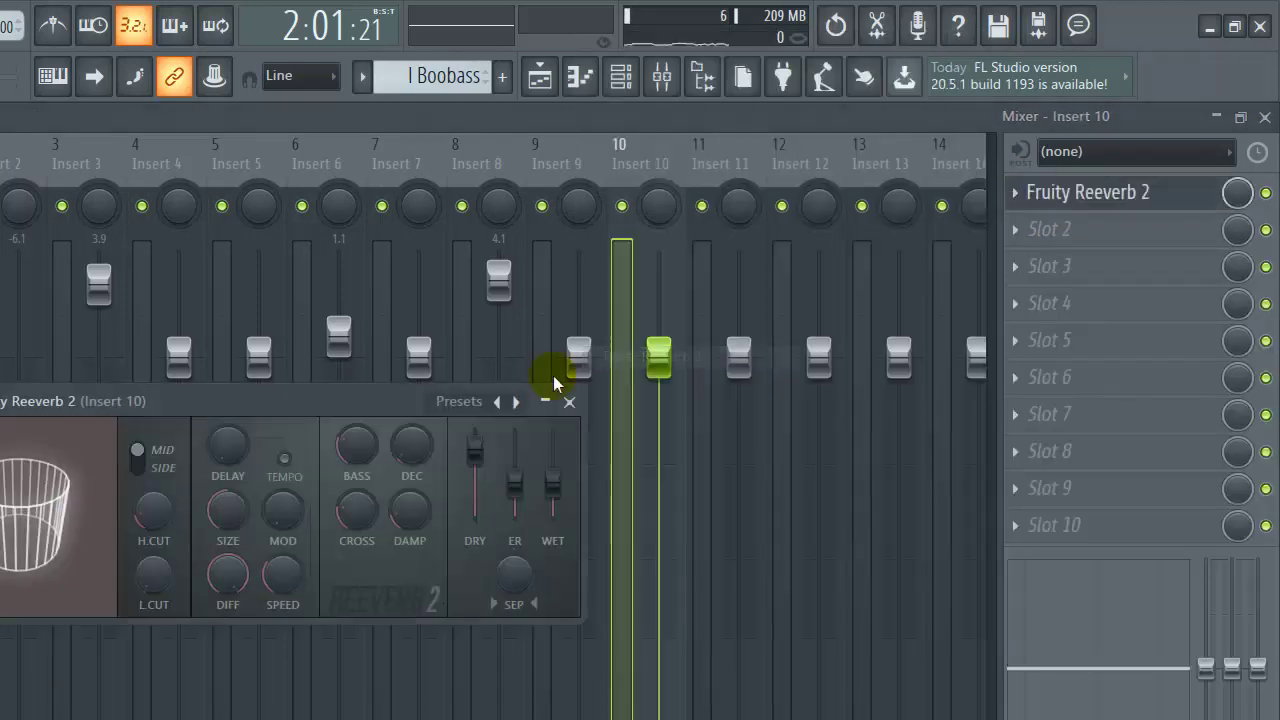
left_click_drag(475, 447, 525, 441)
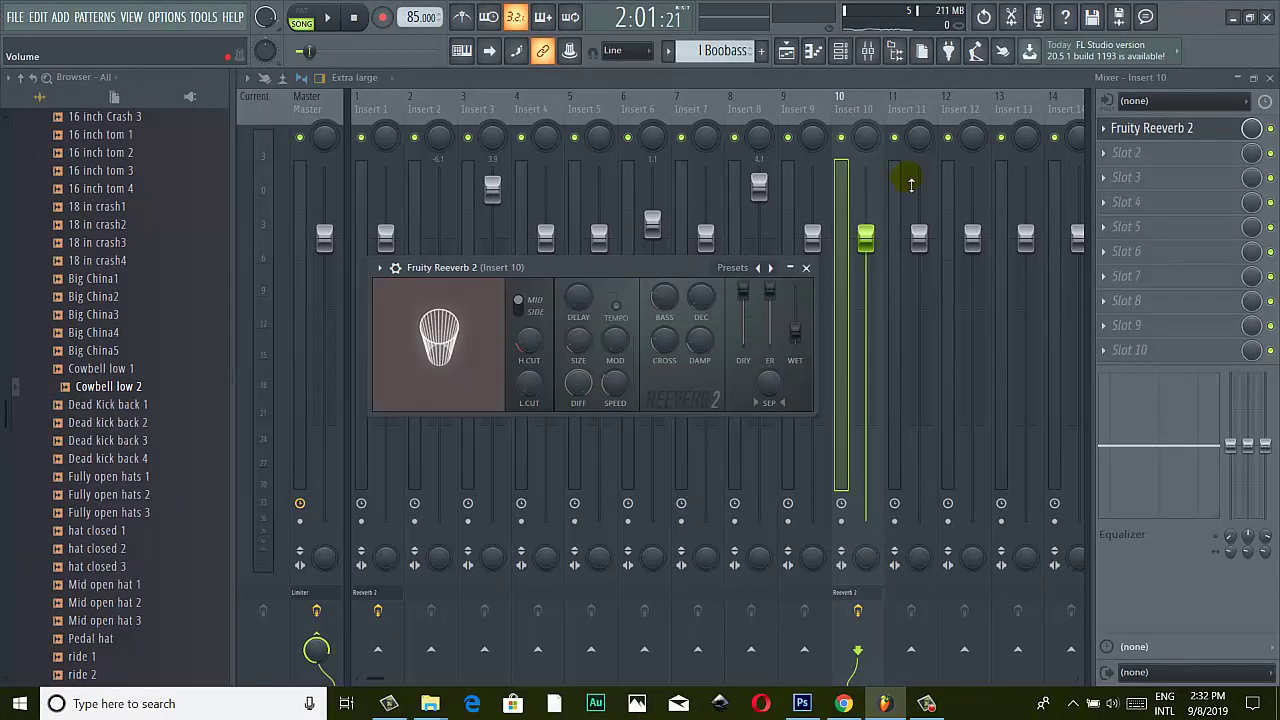
left_click(808, 270)
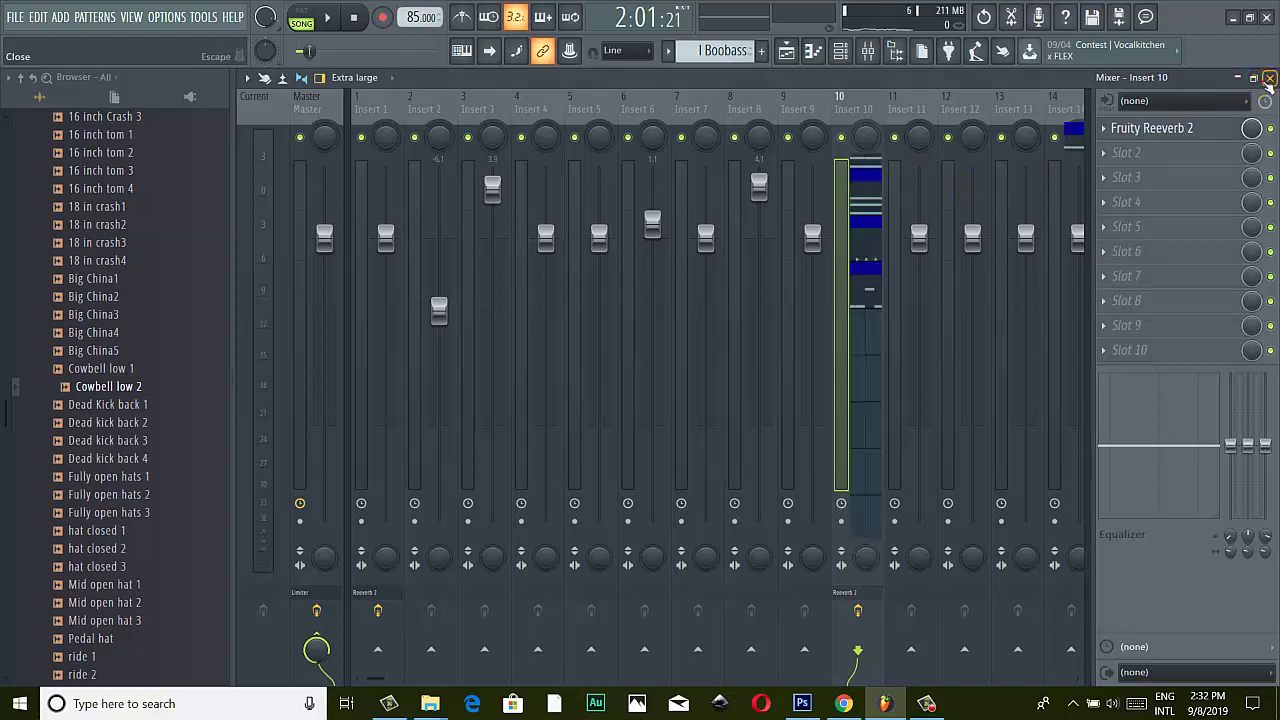
left_click(1269, 77)
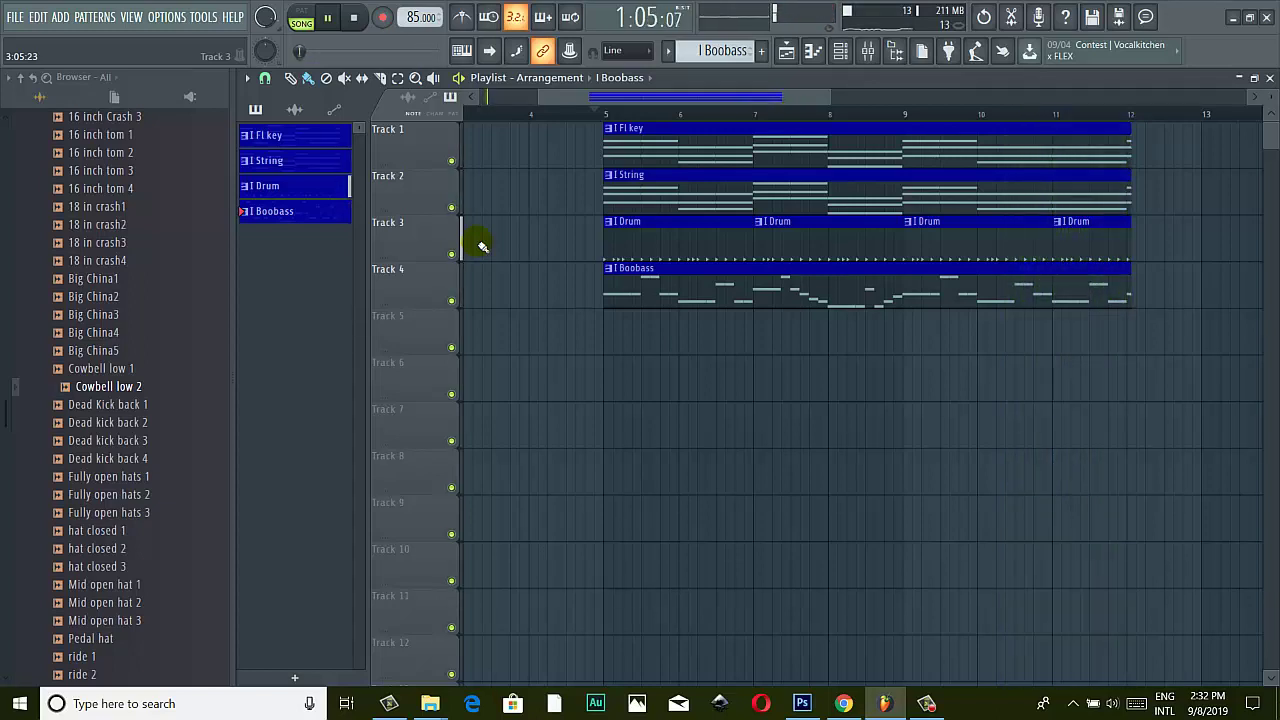
Play the full arrangement from just before bar 5 and pause it in bar 9.
left_click(592, 119)
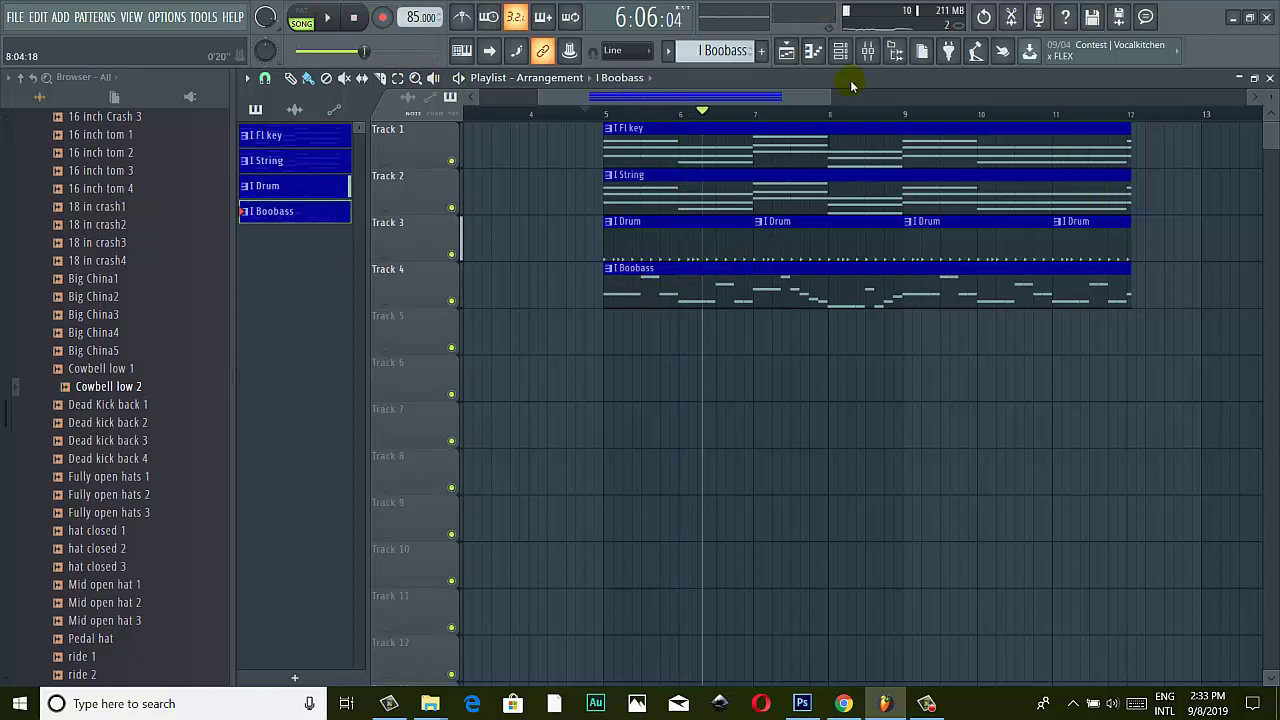
key("space")
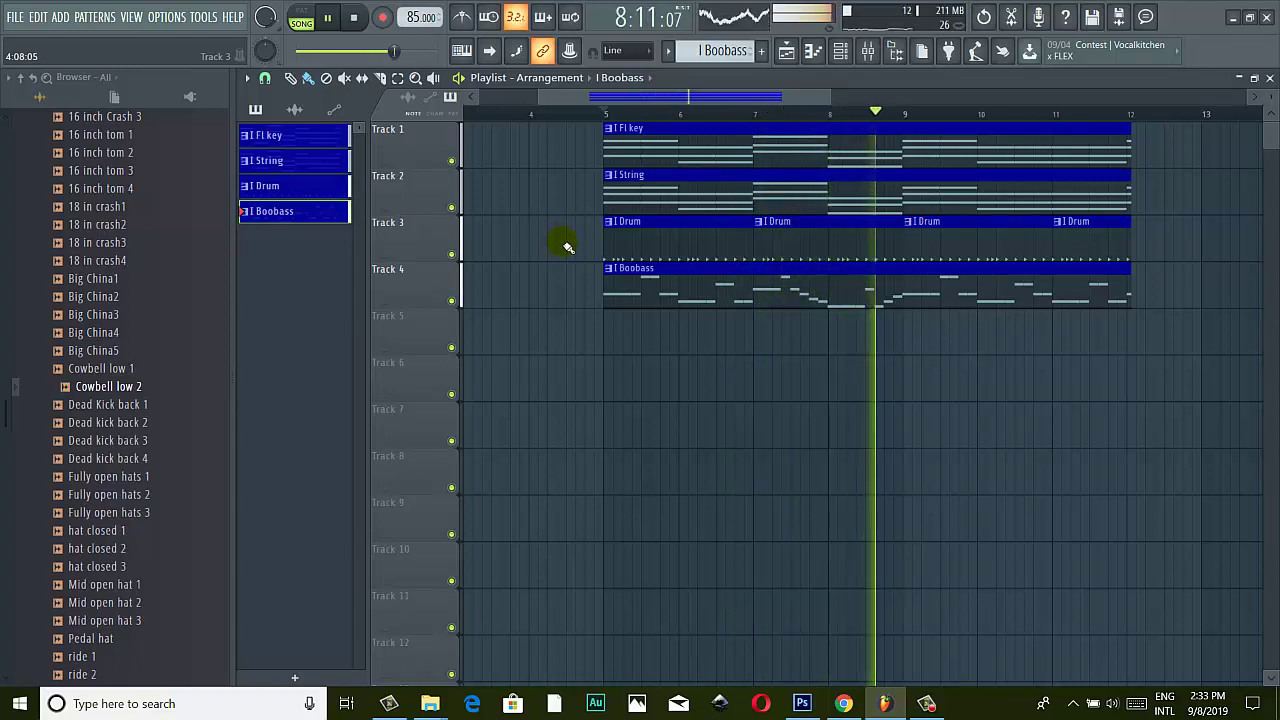
left_click(327, 17)
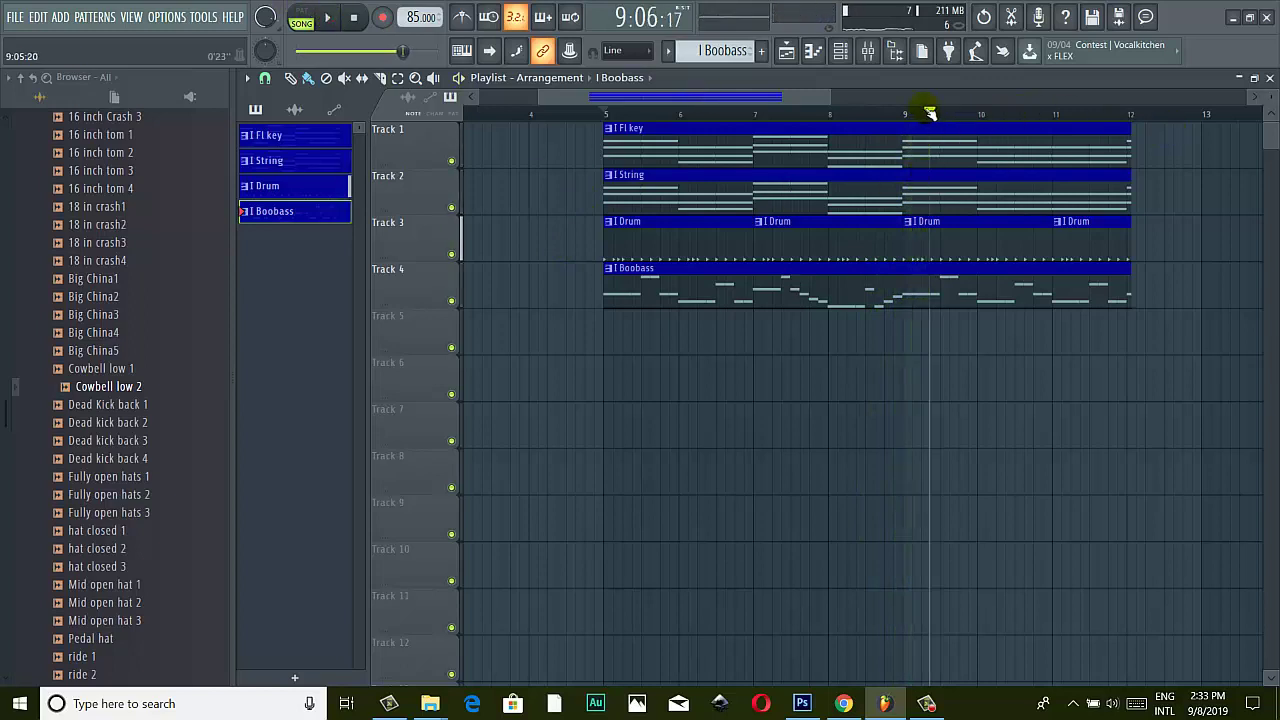
Move the playhead back to bar 3 and save the project.
left_click_drag(848, 114, 500, 117)
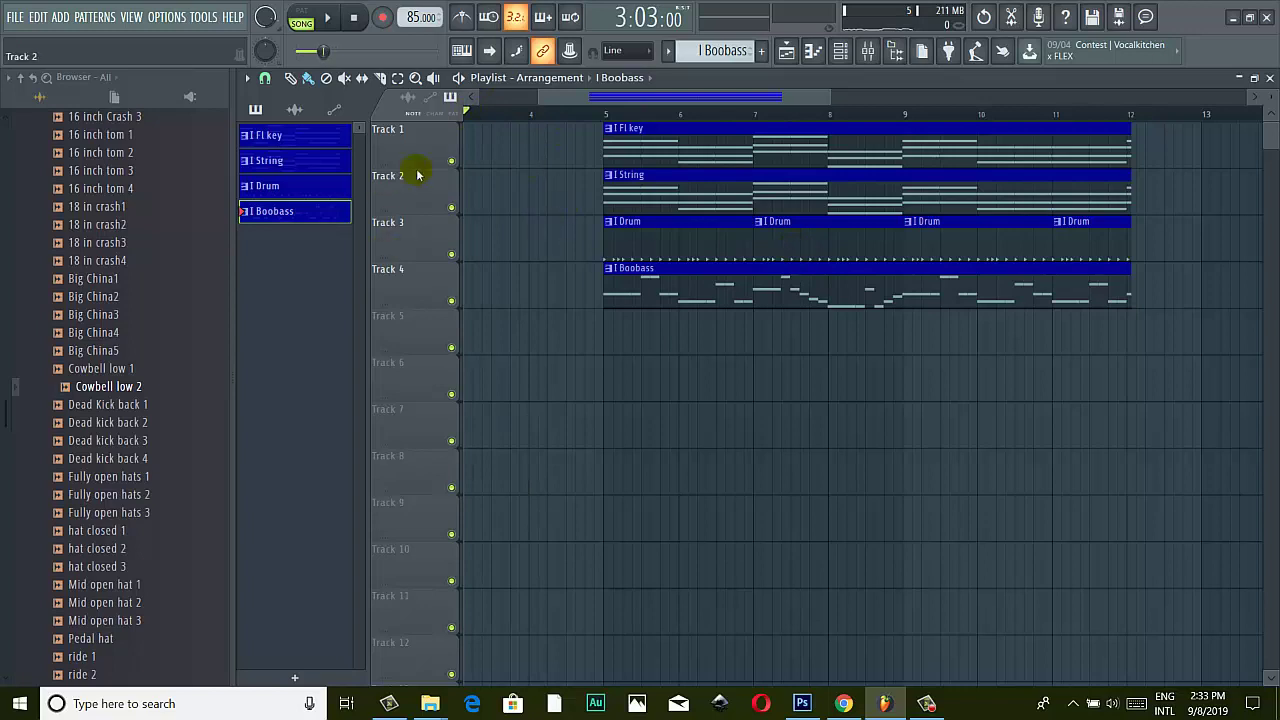
left_click(26, 20)
left_click(50, 92)
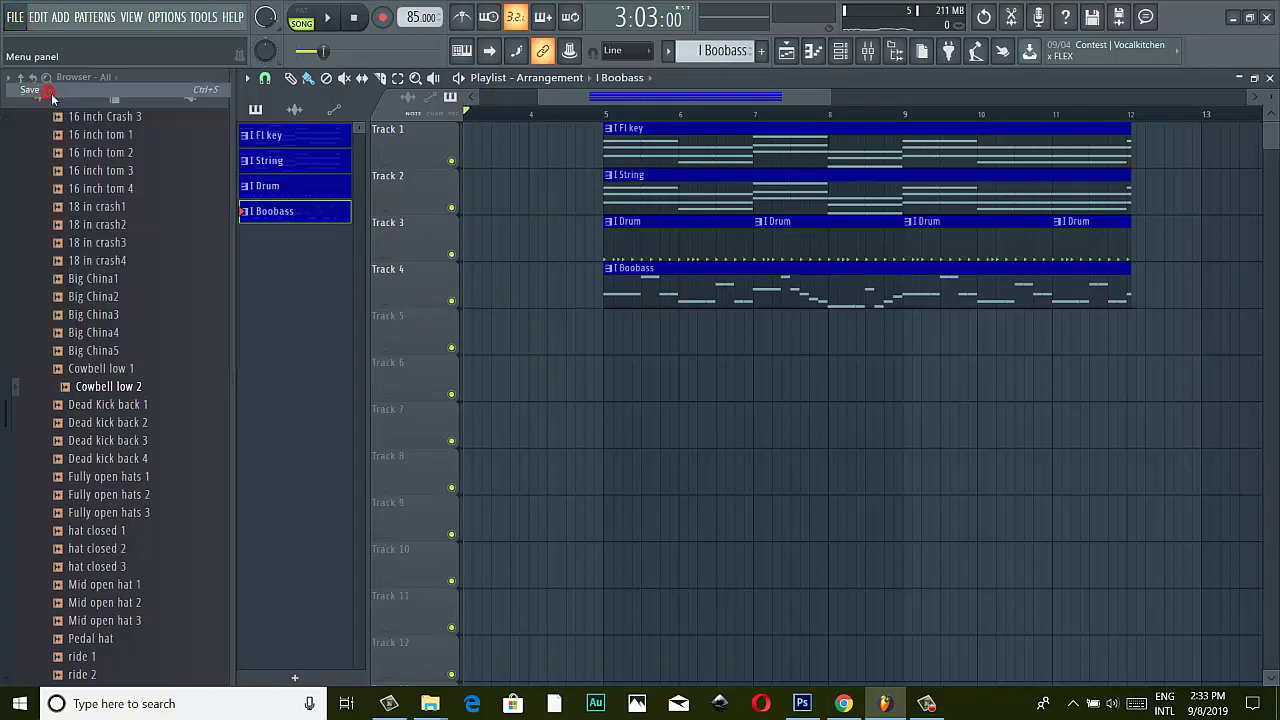